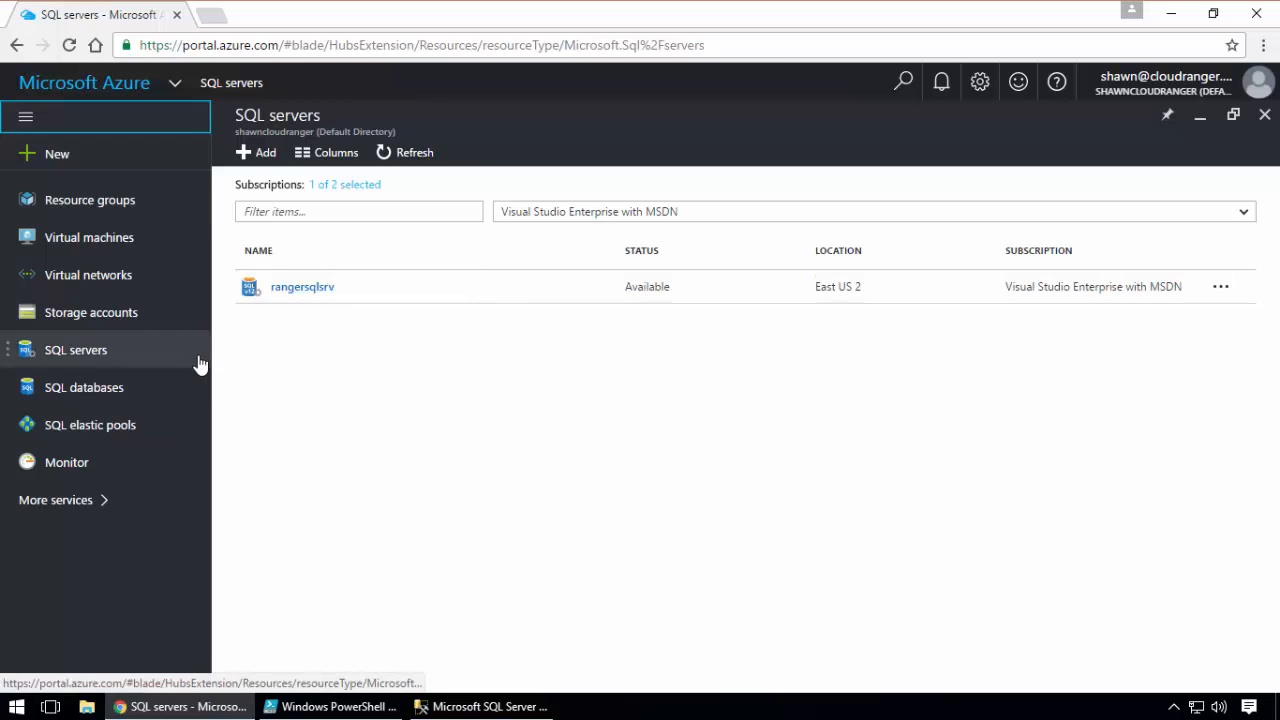
# Open the firewall settings of the rangersqlsrv SQL server and examine its configured rules and the client IP address
pyautogui.click(83, 390)
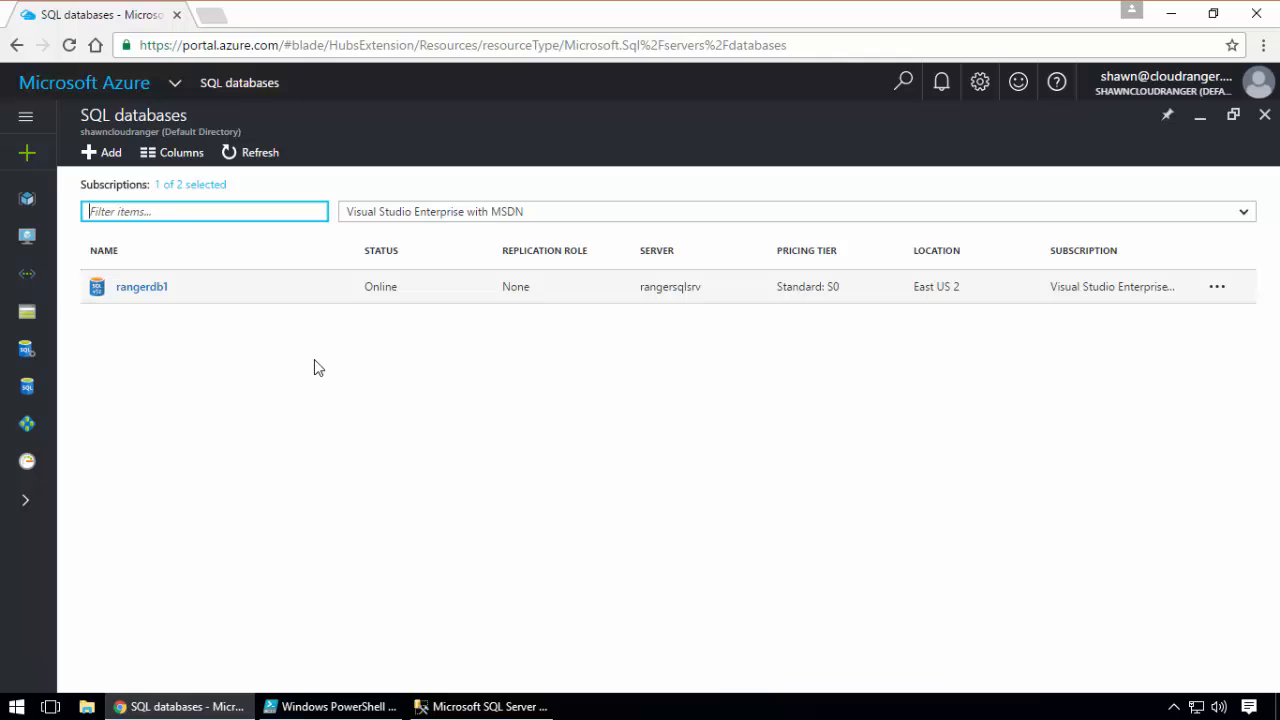
pyautogui.click(27, 356)
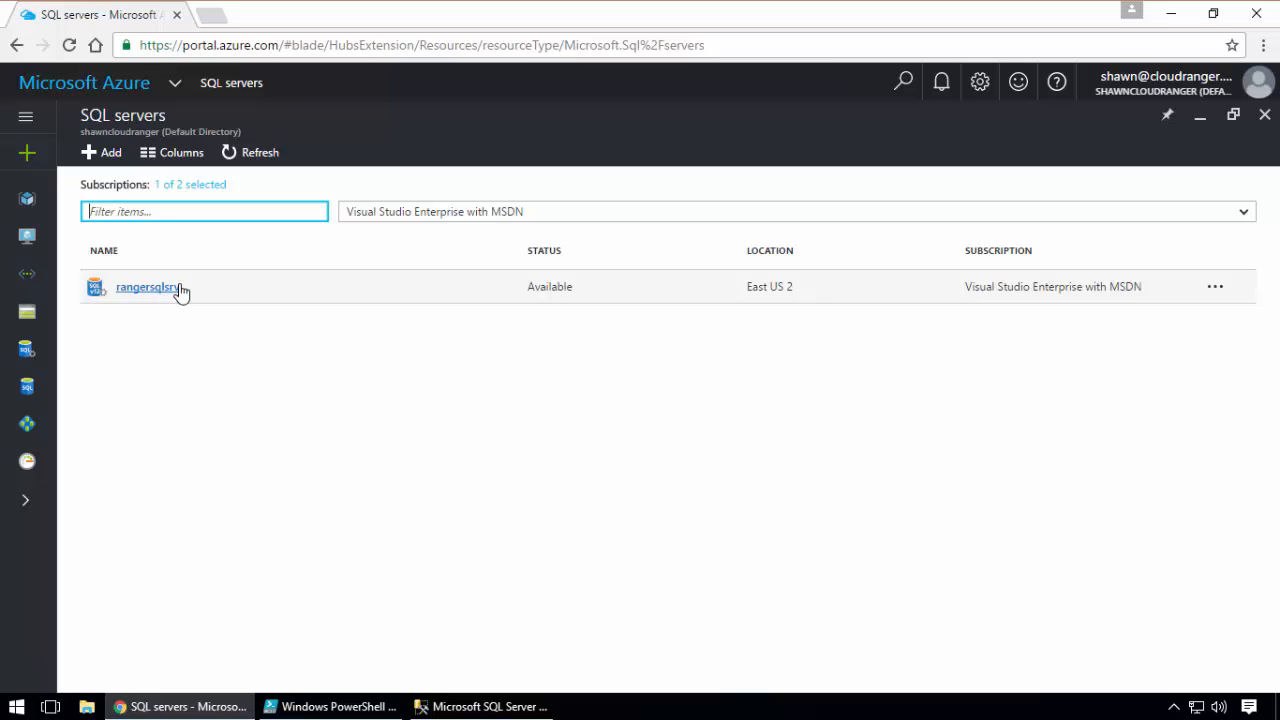
pyautogui.click(152, 288)
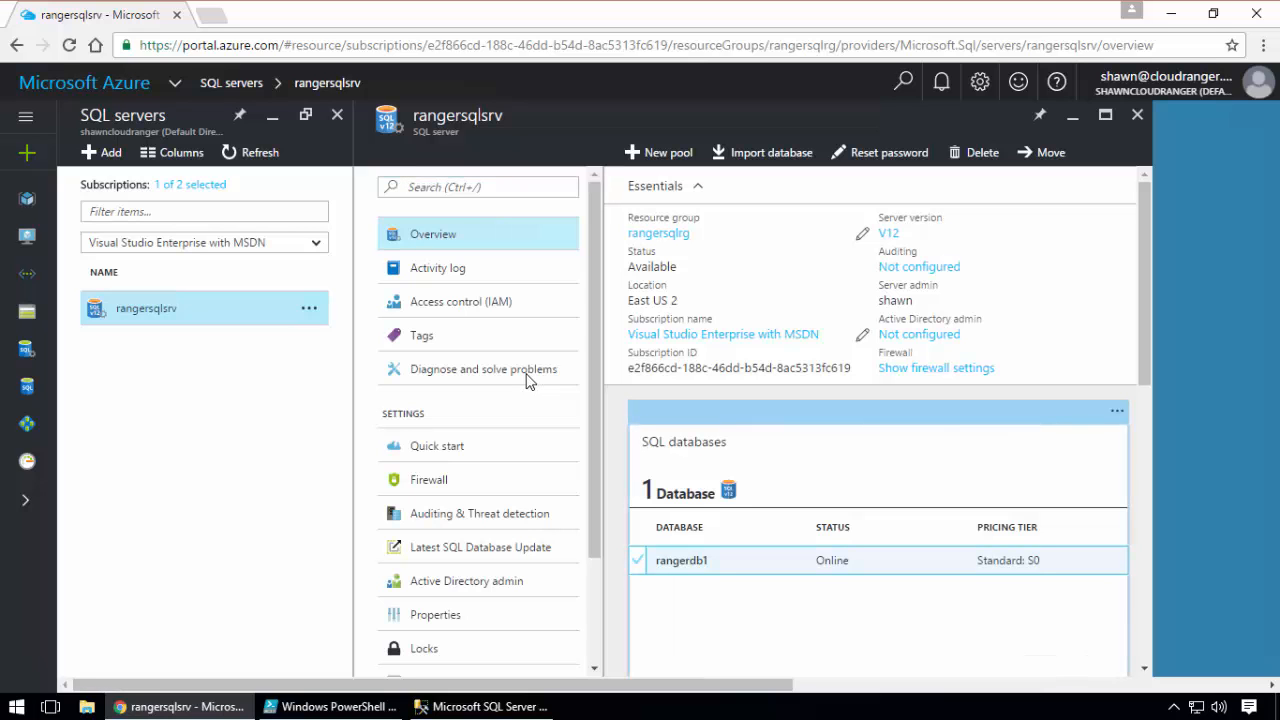
pyautogui.click(420, 482)
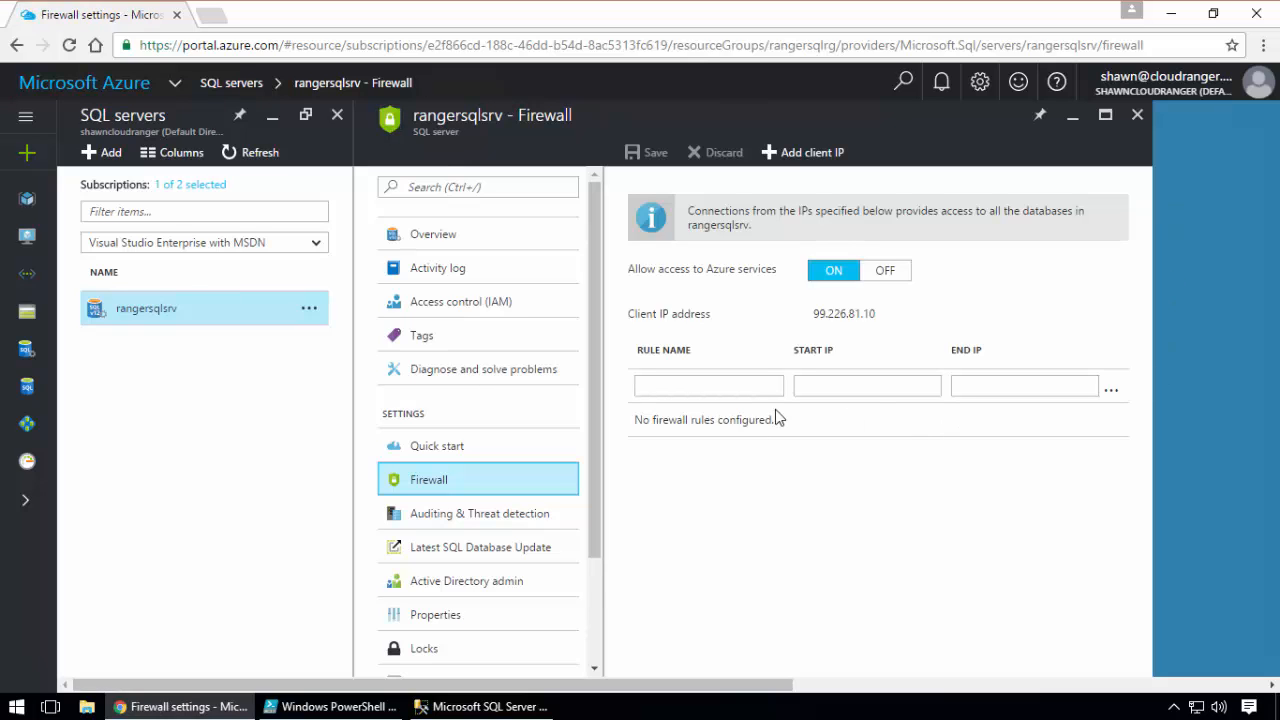
pyautogui.moveTo(636, 421); pyautogui.dragTo(814, 417)
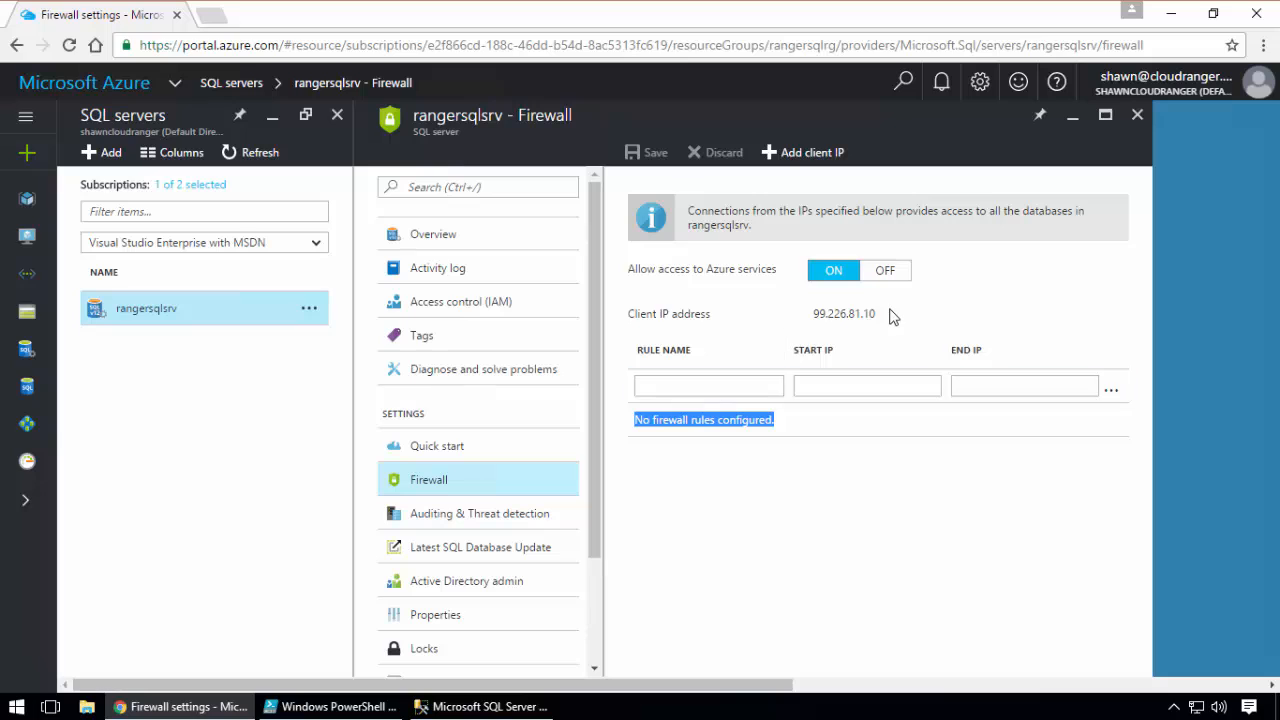
pyautogui.moveTo(880, 314); pyautogui.dragTo(626, 318)
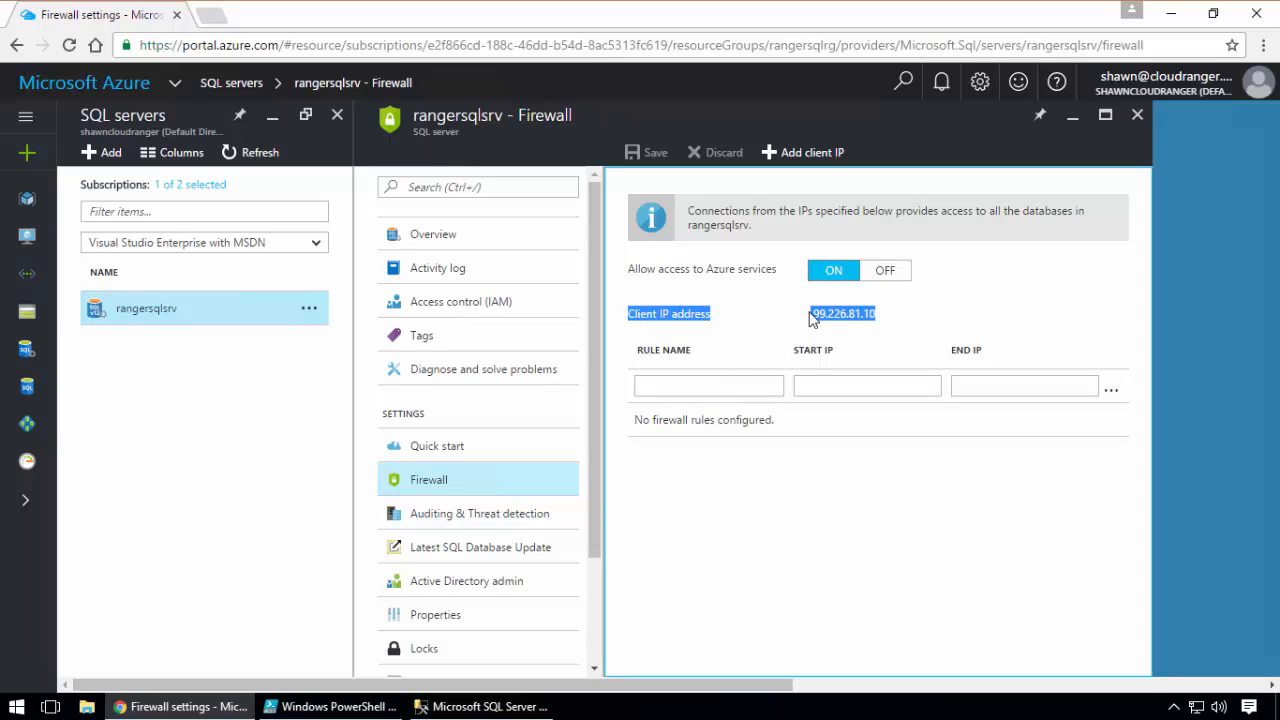
pyautogui.click(881, 322)
pyautogui.tripleClick(625, 317)
pyautogui.click(717, 316)
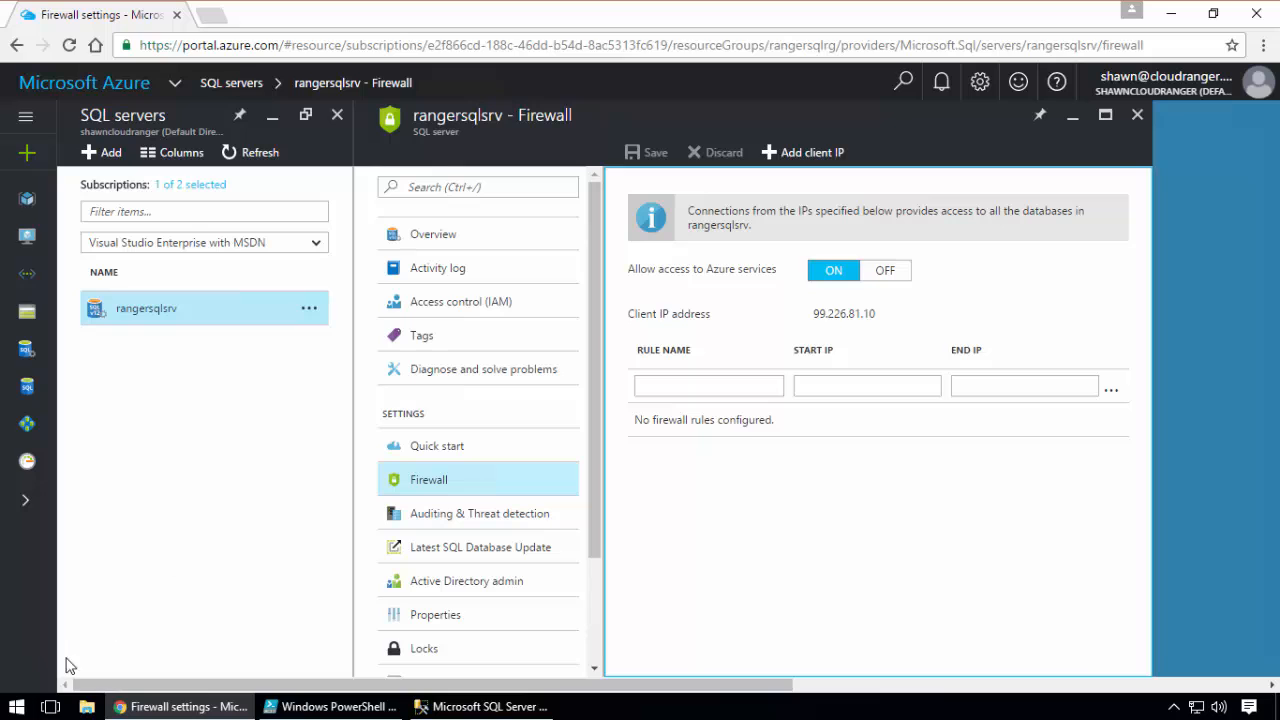
# Launch Microsoft SQL Server Management Studio and return to the Azure portal while it loads
pyautogui.click(16, 706)
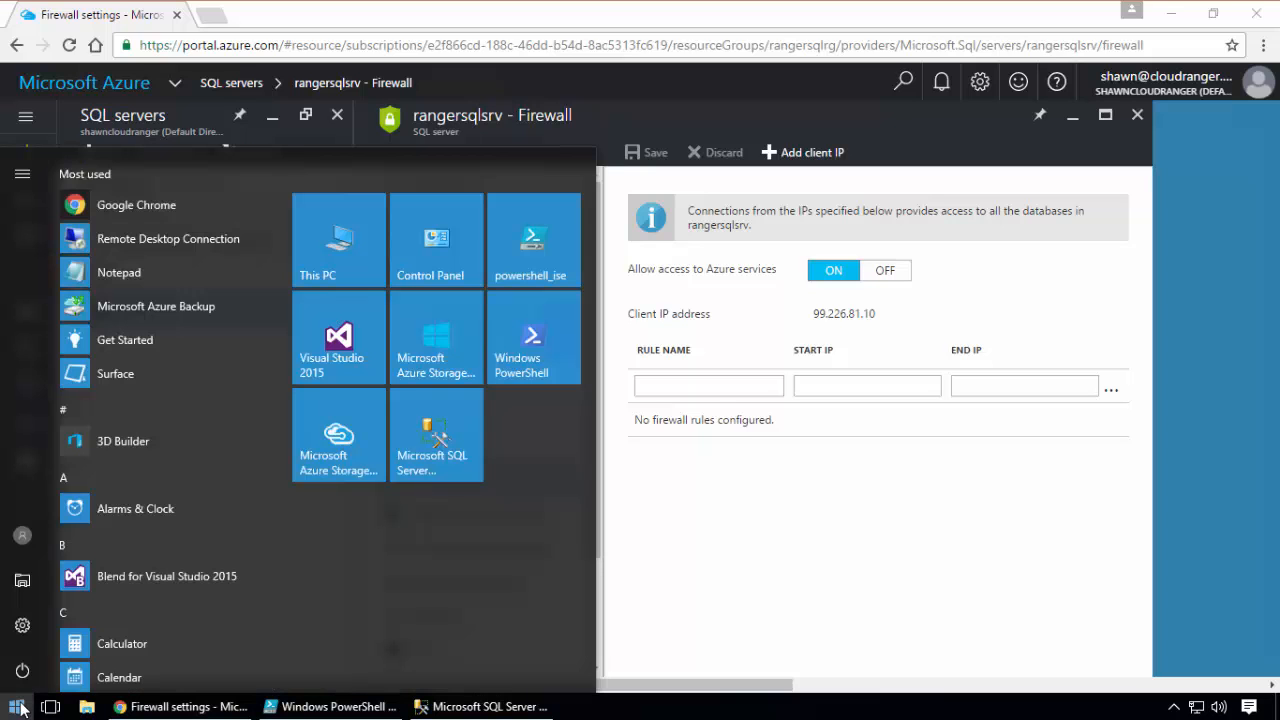
pyautogui.click(424, 461)
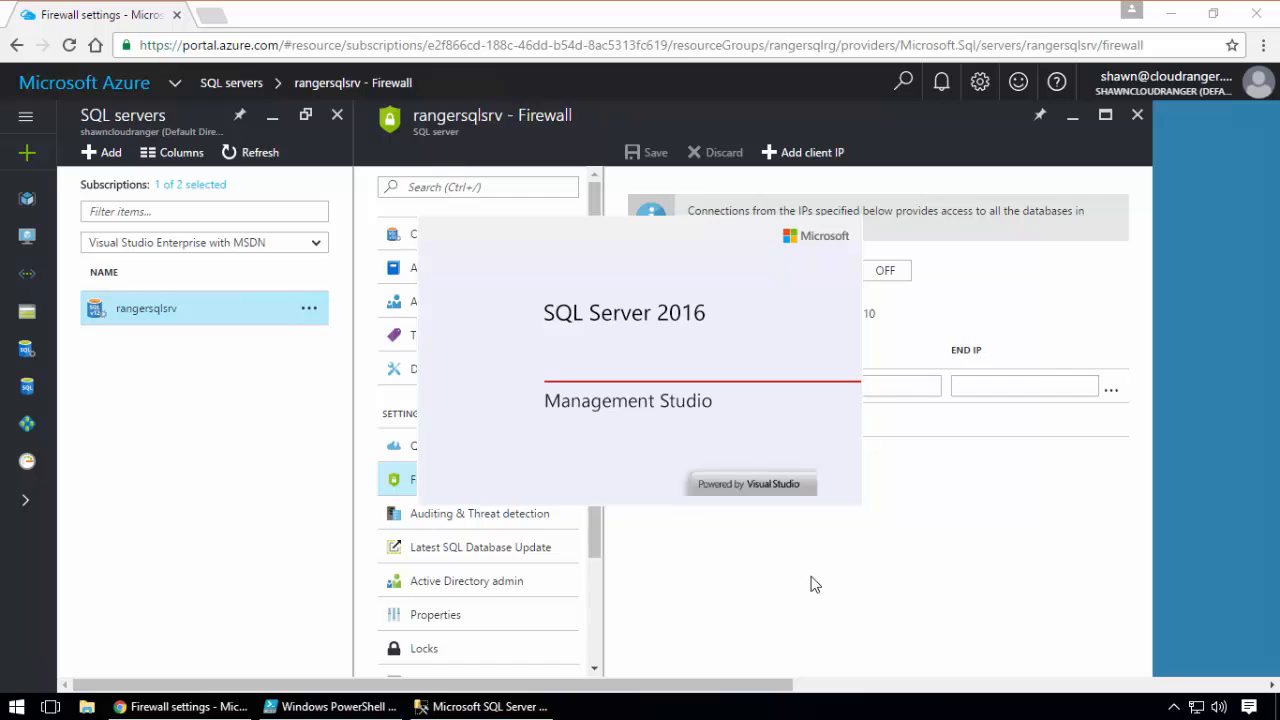
pyautogui.click(810, 580)
# Copy the full server name rangersqlsrv.database.windows.net from the server's properties
pyautogui.click(430, 234)
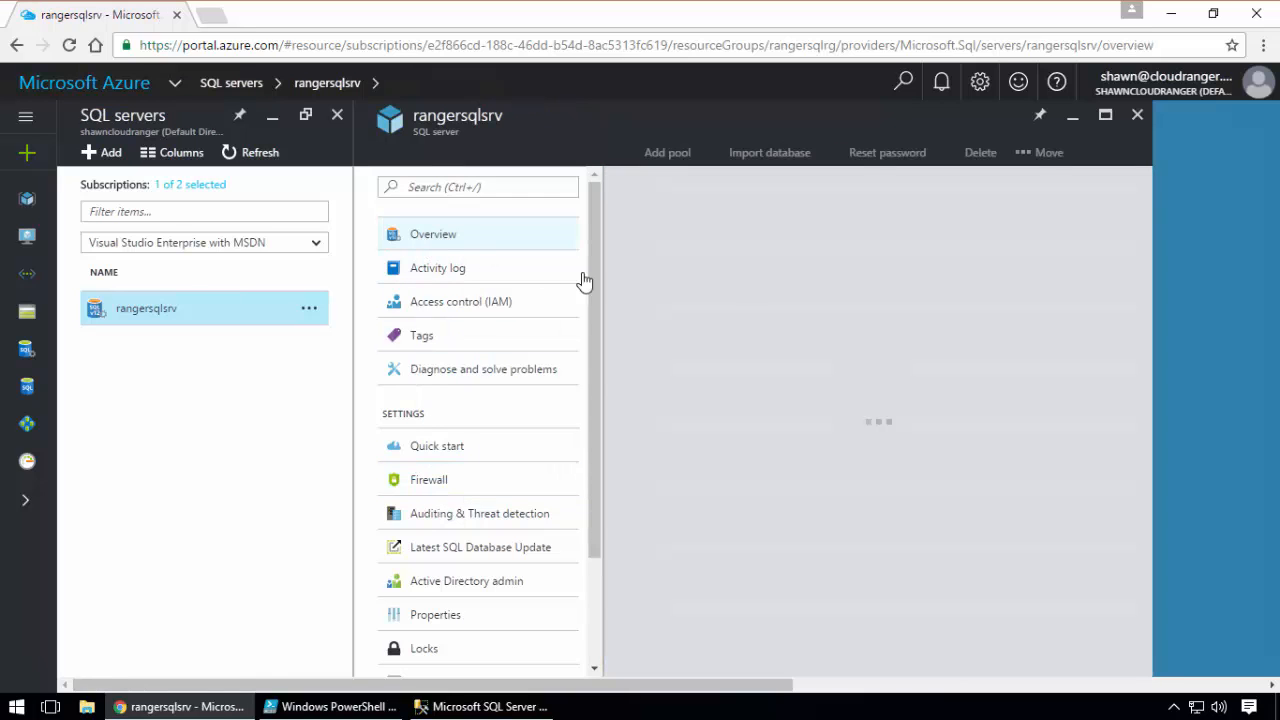
pyautogui.scroll(-3, 451, 443)
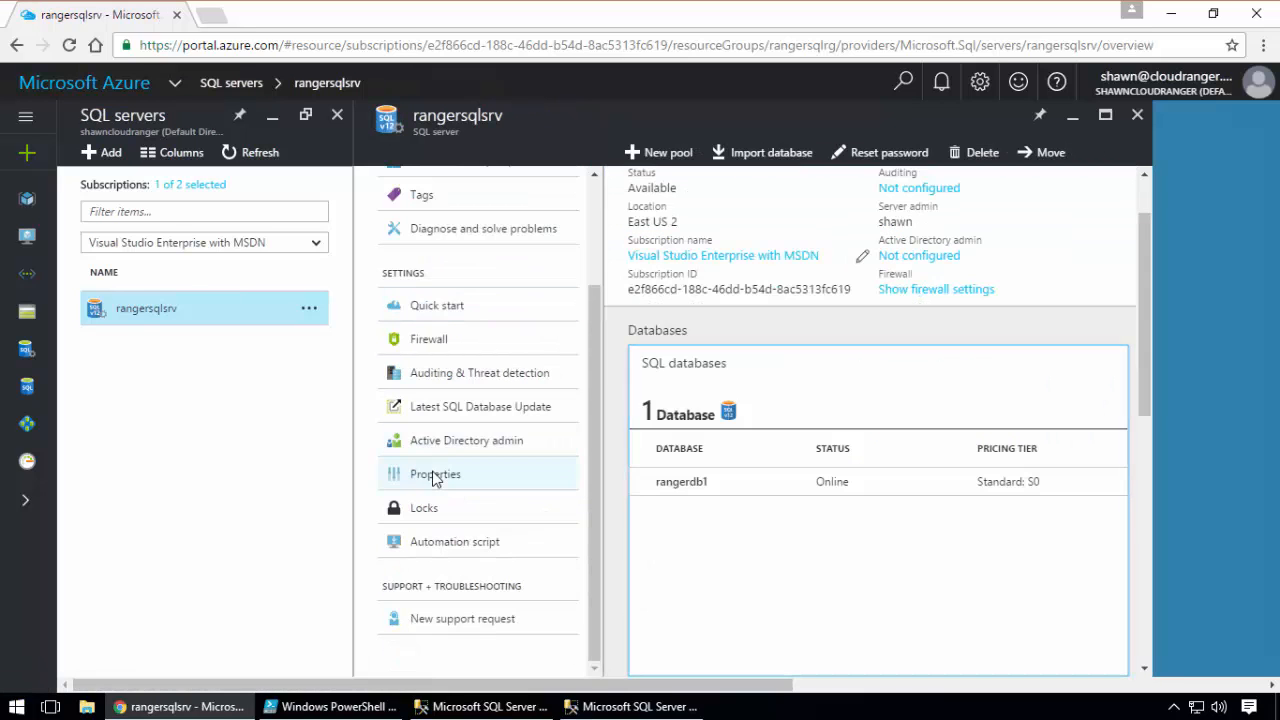
pyautogui.click(435, 474)
pyautogui.moveTo(832, 283); pyautogui.dragTo(628, 282)
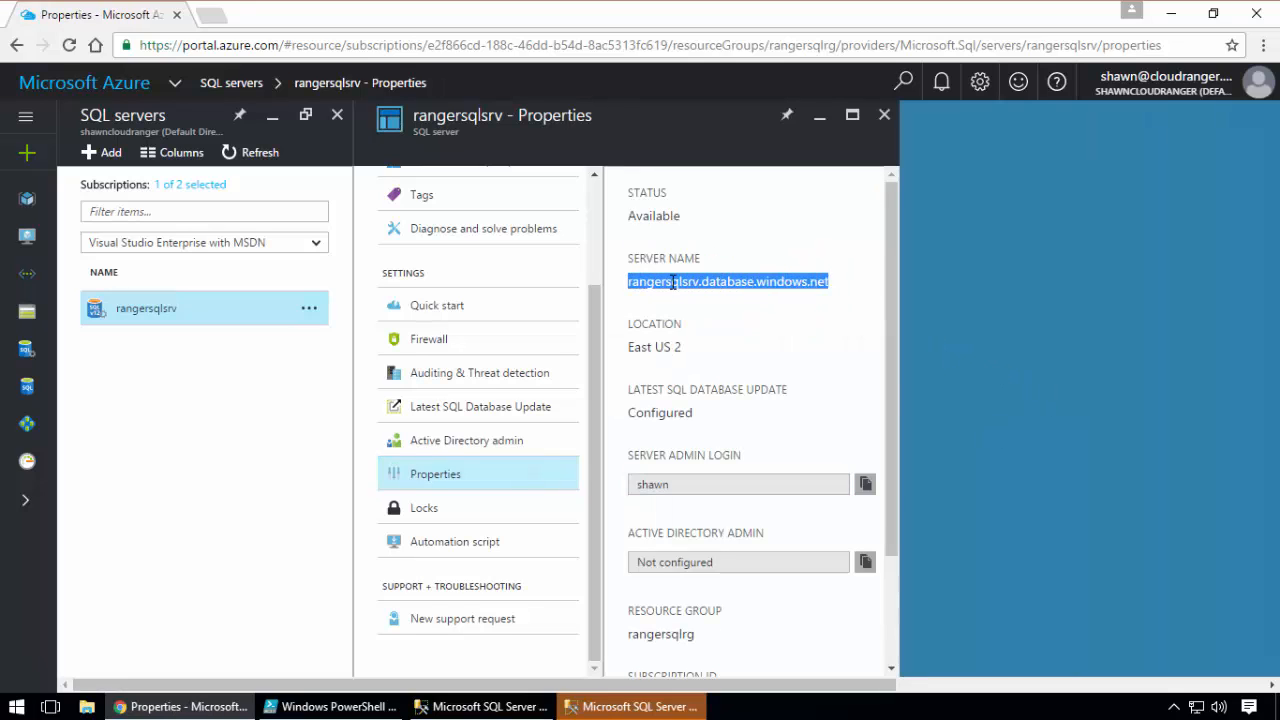
pyautogui.rightClick(673, 283)
pyautogui.click(708, 296)
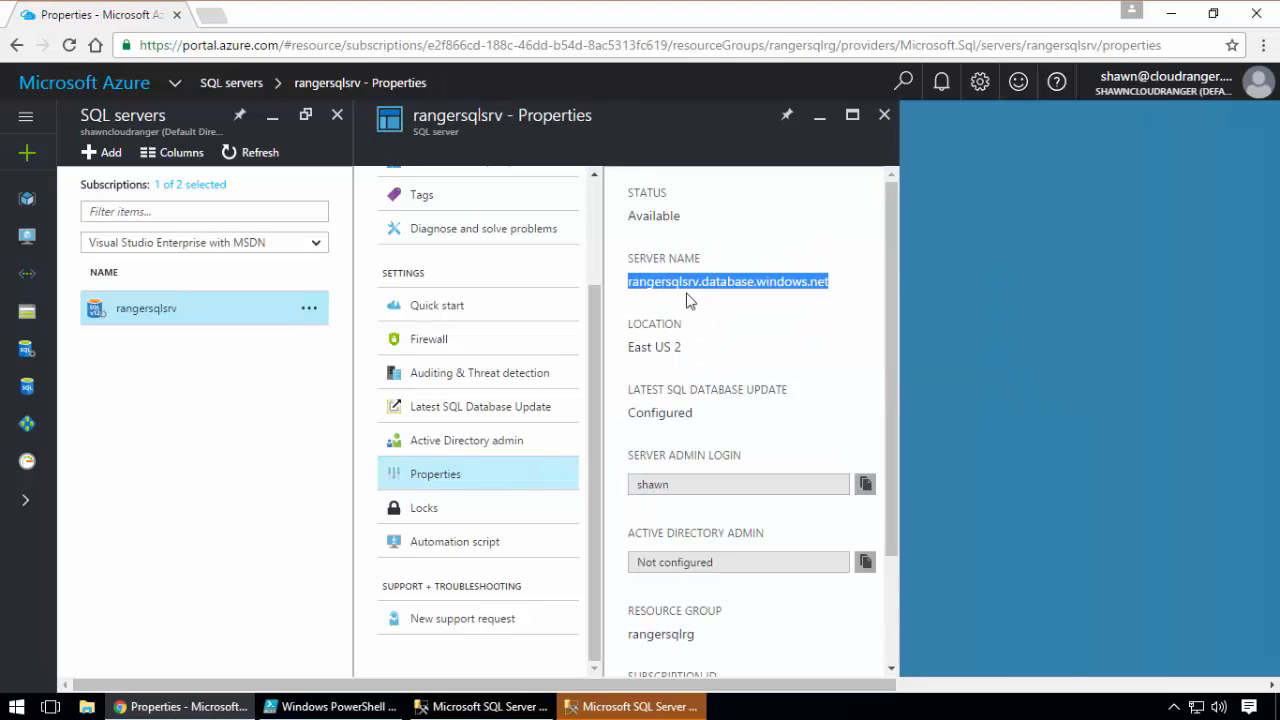
# Switch to SQL Server Management Studio and dismiss the duplicate server connection window
pyautogui.click(627, 711)
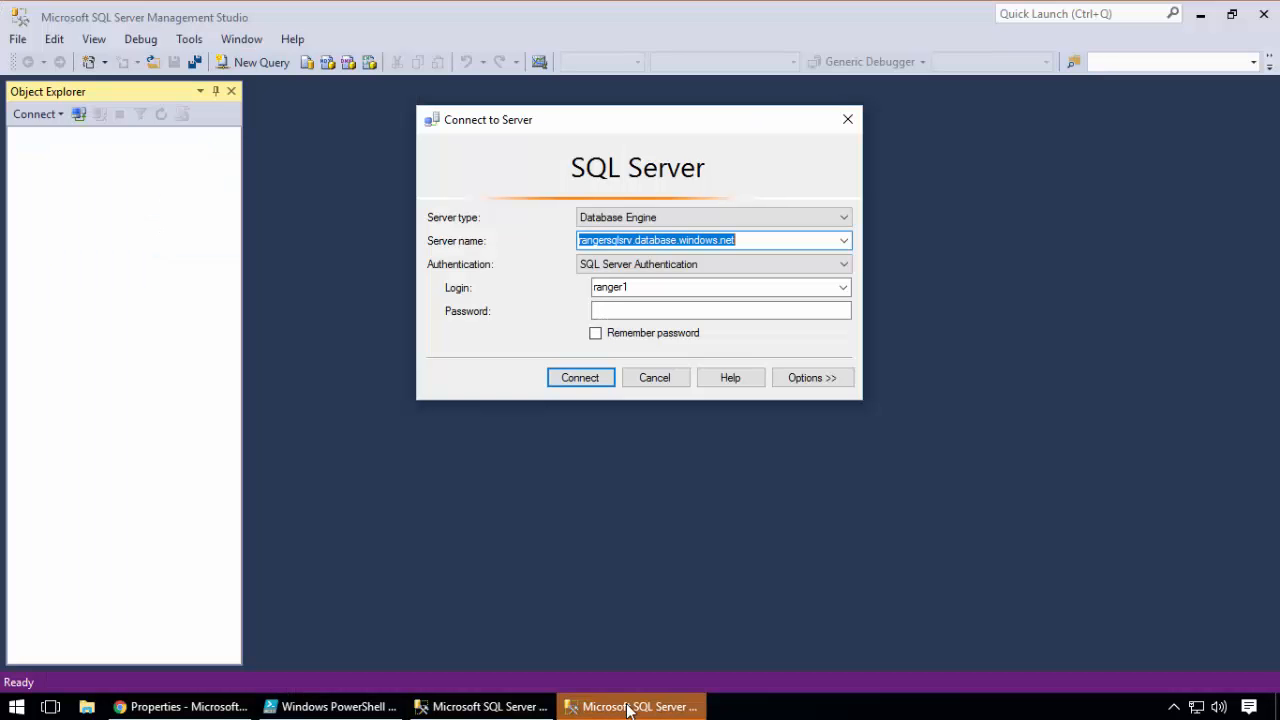
pyautogui.click(477, 713)
pyautogui.click(657, 376)
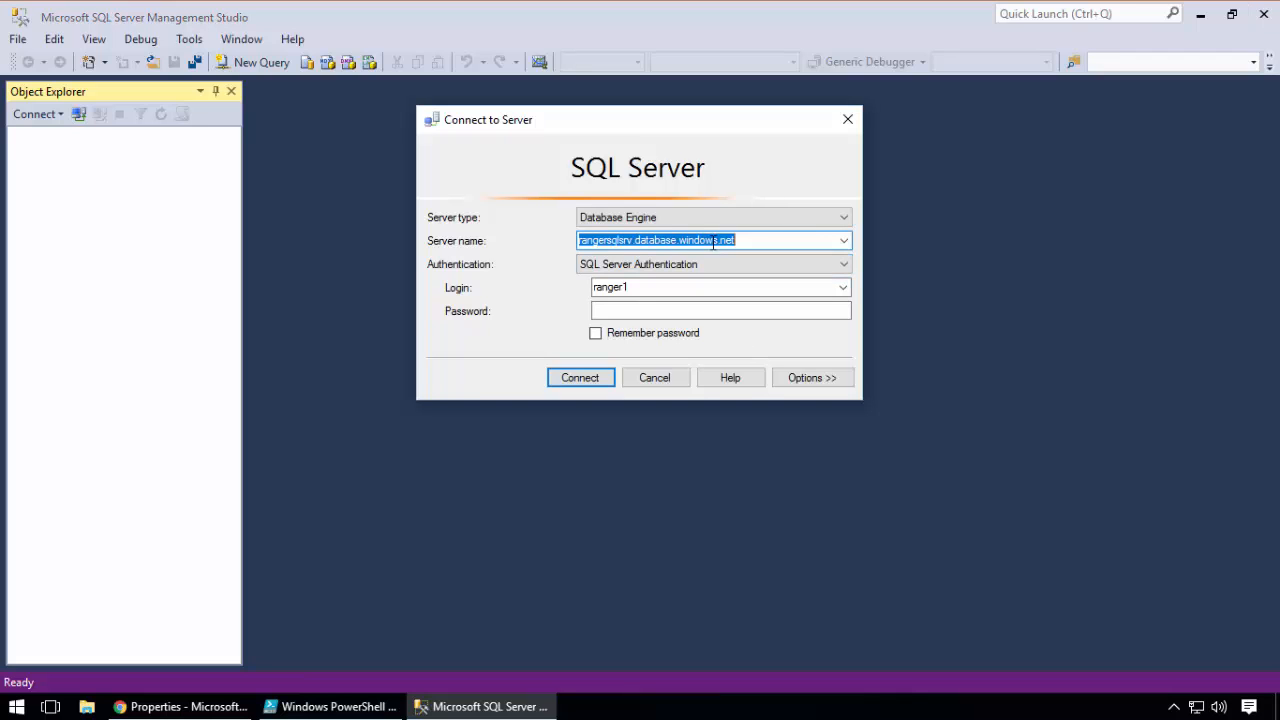
# Enter the server admin login and password, try to connect to rangersqlsrv.database.windows.net, and cancel the new firewall rule dialog
pyautogui.doubleClick(654, 287)
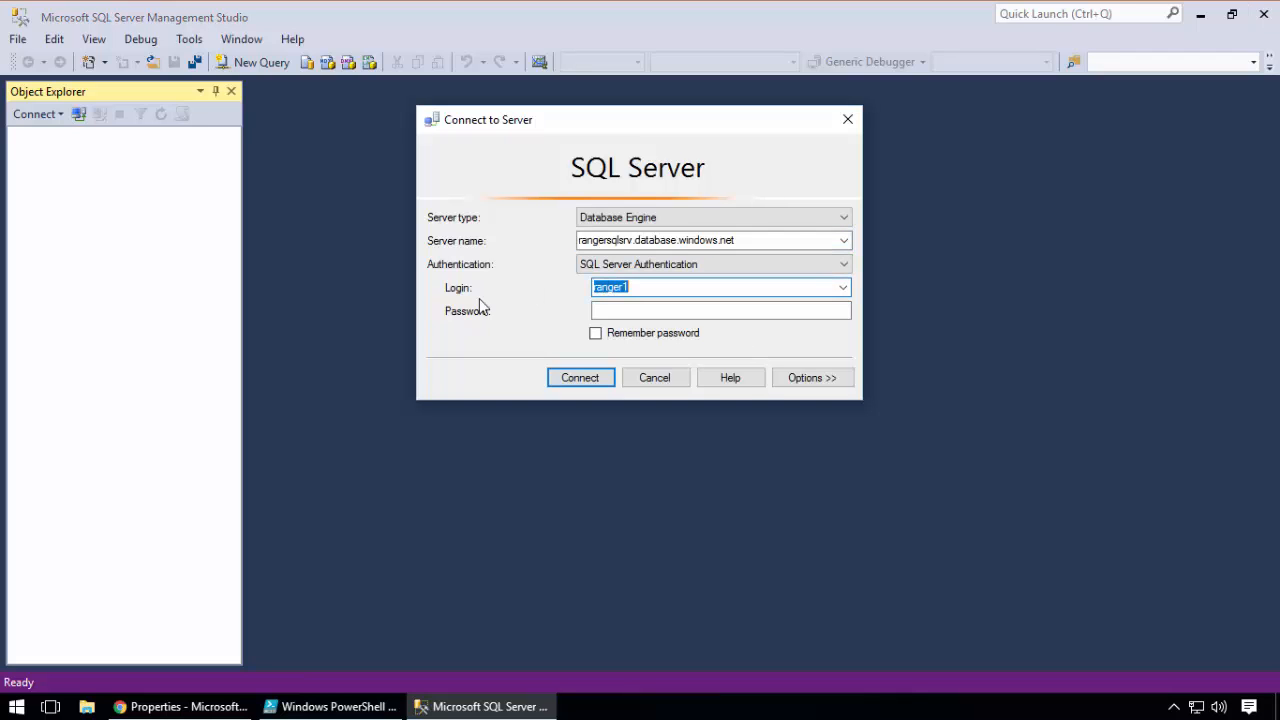
pyautogui.write('shawn')
pyautogui.click(596, 310)
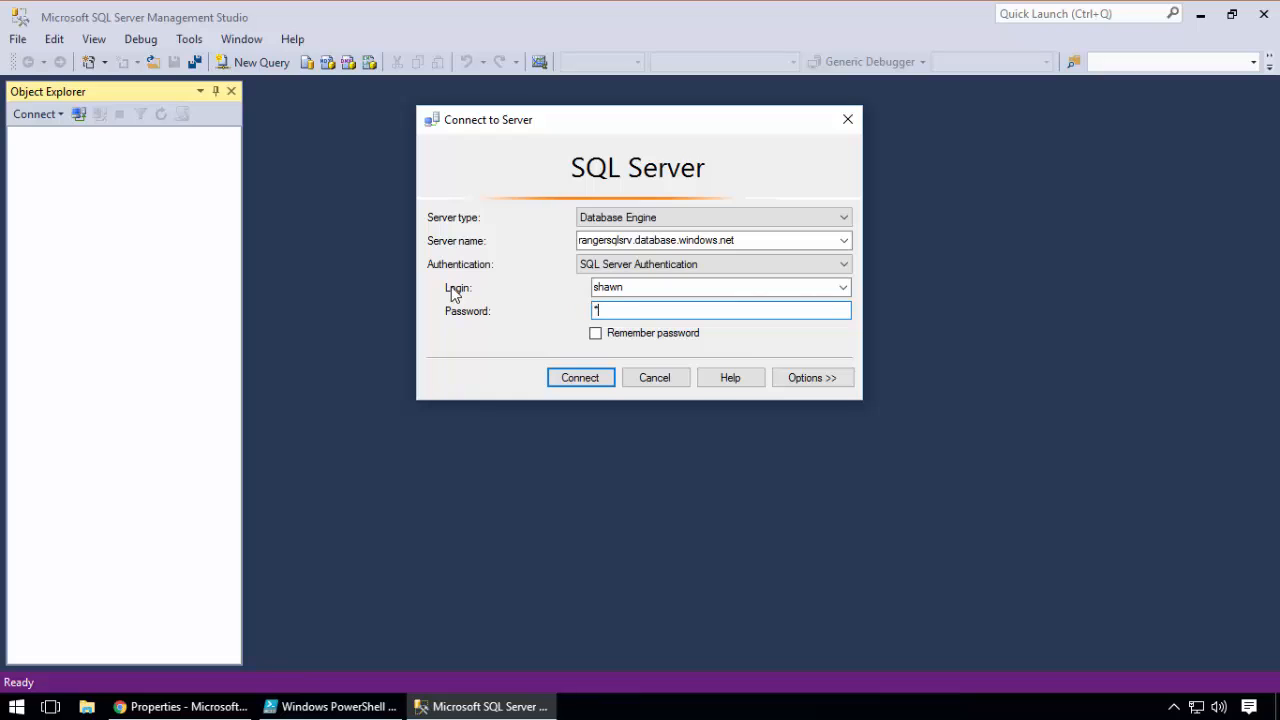
pyautogui.moveTo(611, 311); pyautogui.dragTo(564, 311)
pyautogui.press('Return')
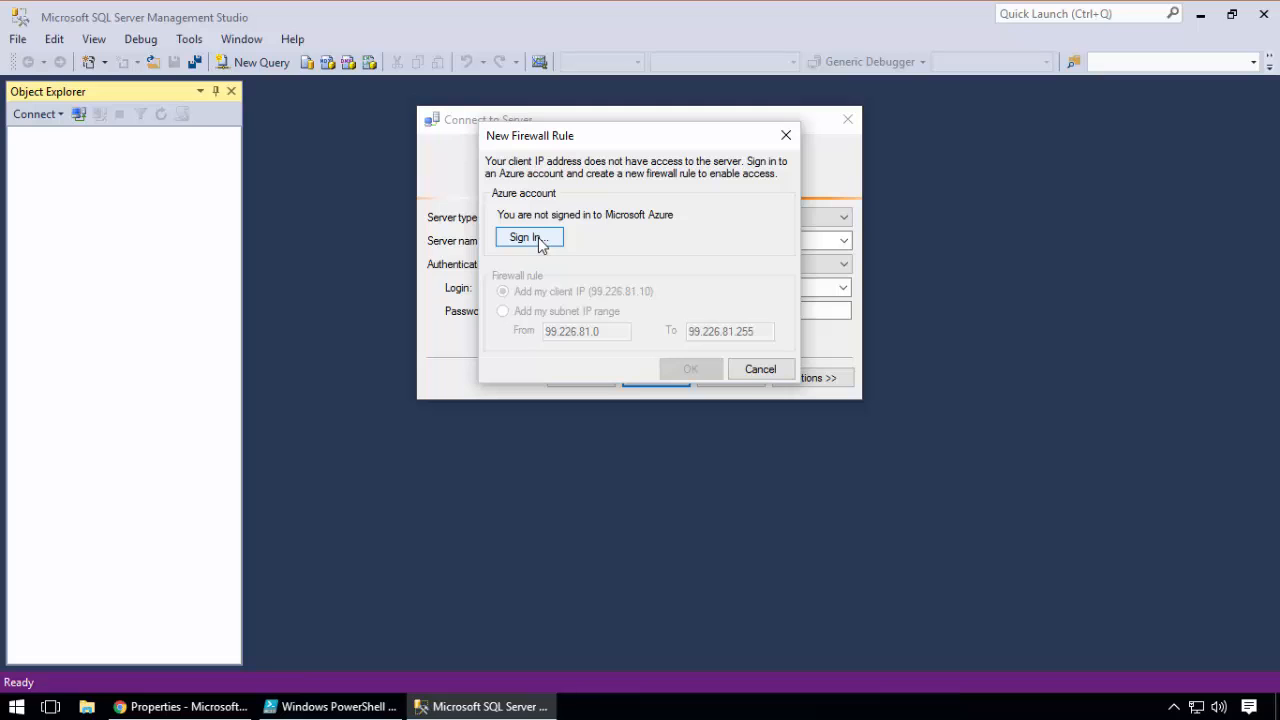
pyautogui.click(743, 370)
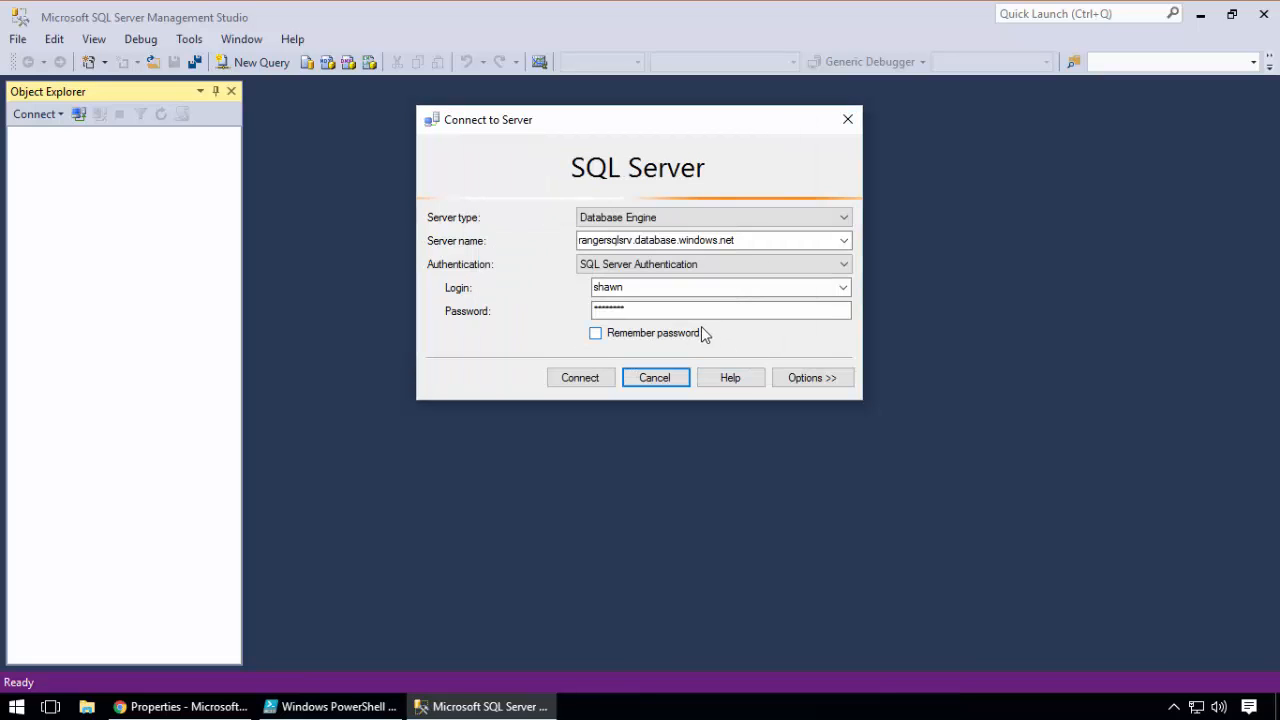
# Switch to the Azure portal, reopen the rangersqlsrv firewall settings and name a new rule HomeIP
pyautogui.click(188, 707)
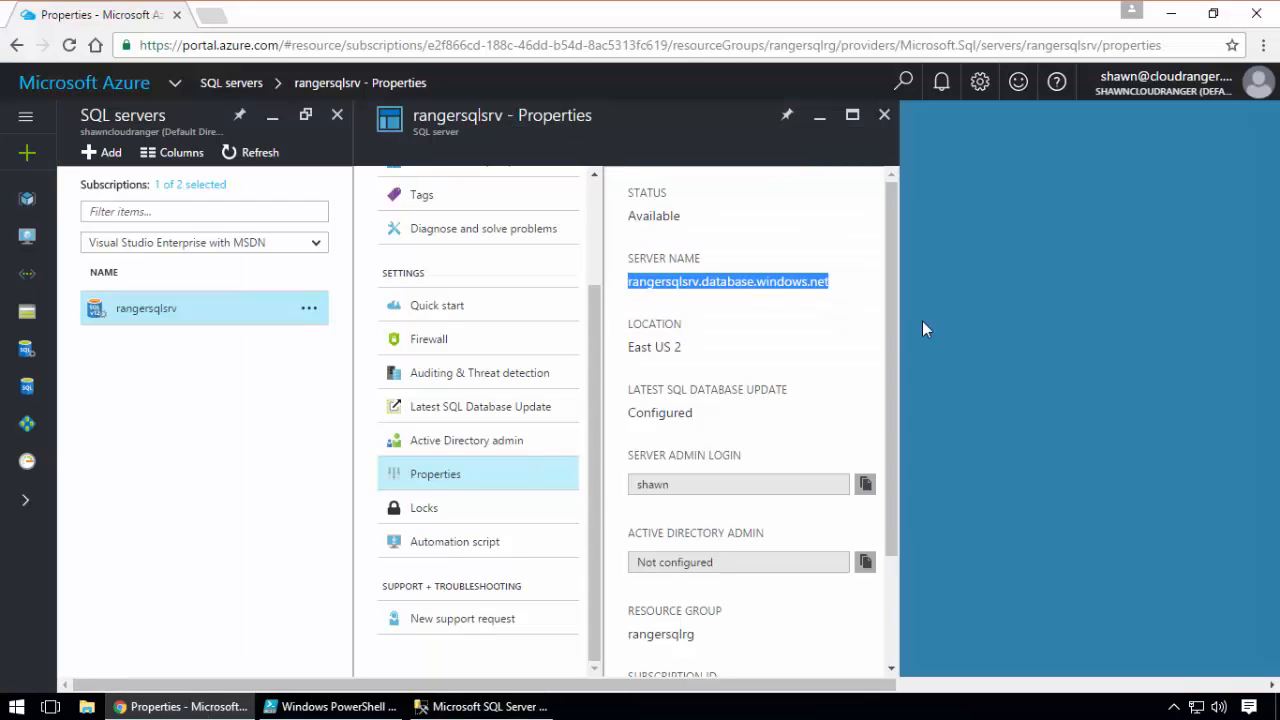
pyautogui.click(410, 350)
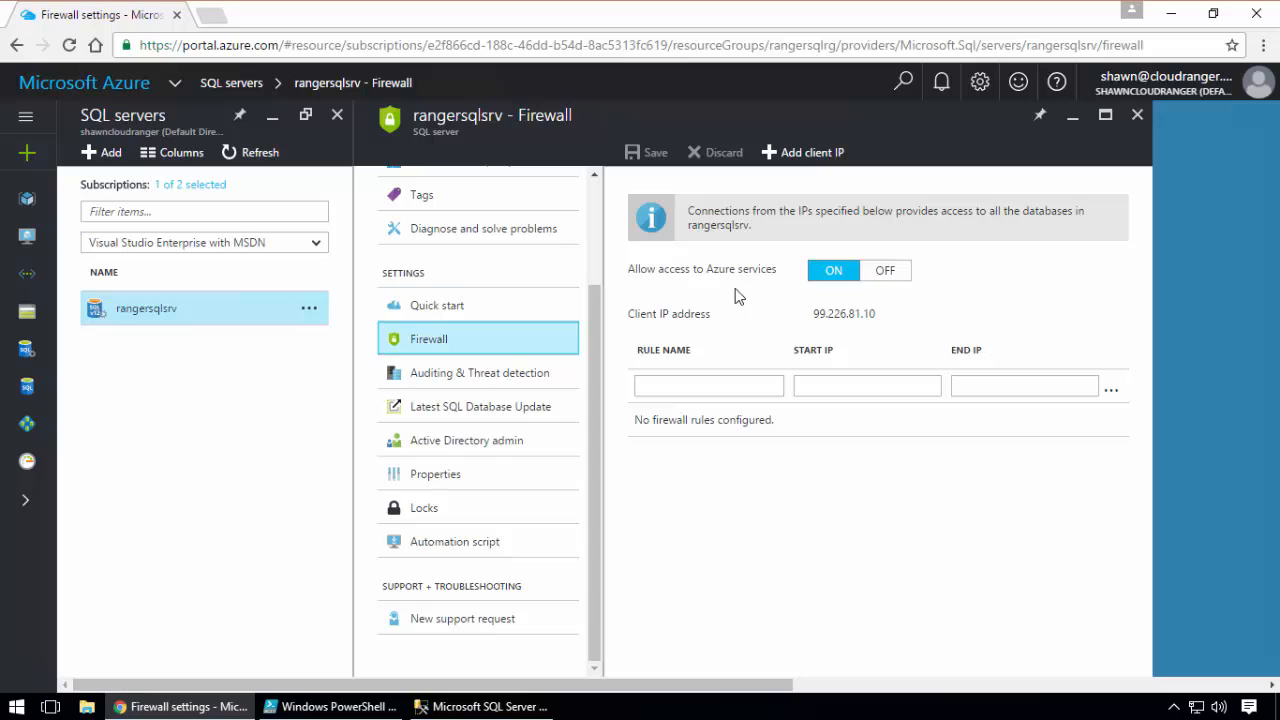
pyautogui.click(700, 389)
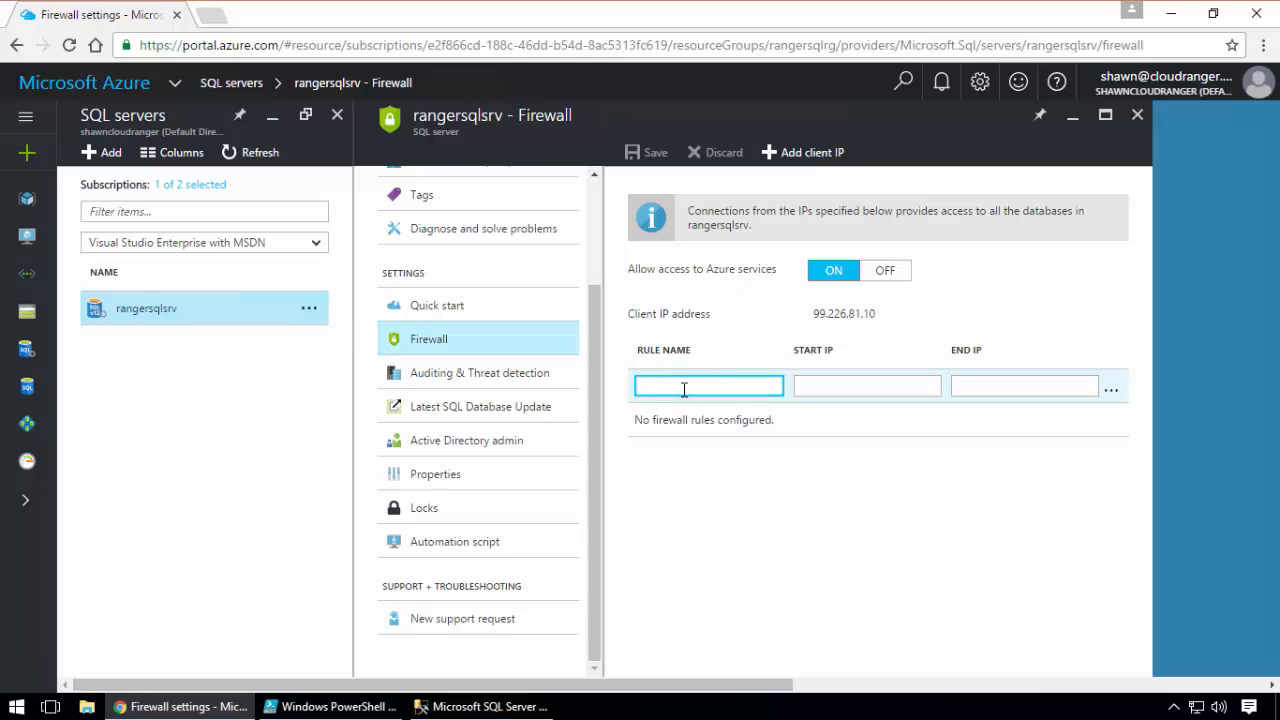
pyautogui.write('HOmeIP')
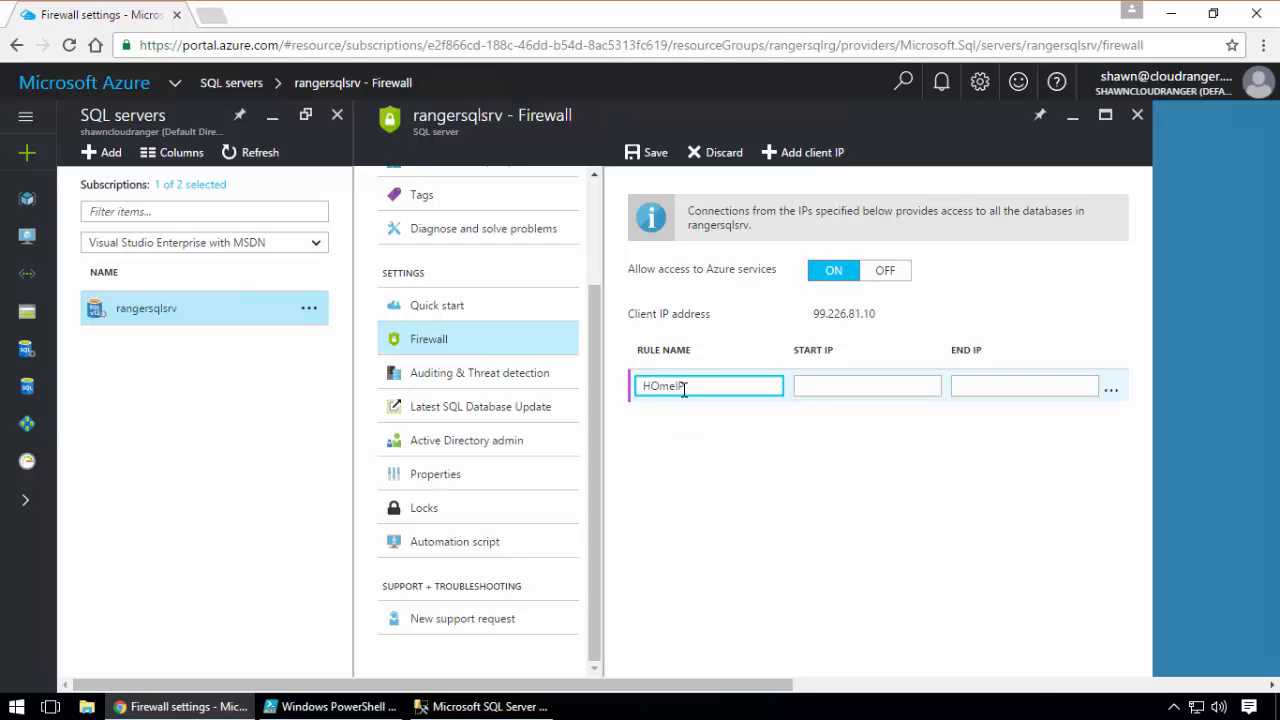
pyautogui.press('BackSpace')
pyautogui.write('o')
pyautogui.moveTo(865, 314); pyautogui.dragTo(814, 316)
pyautogui.rightClick(818, 320)
pyautogui.click(868, 334)
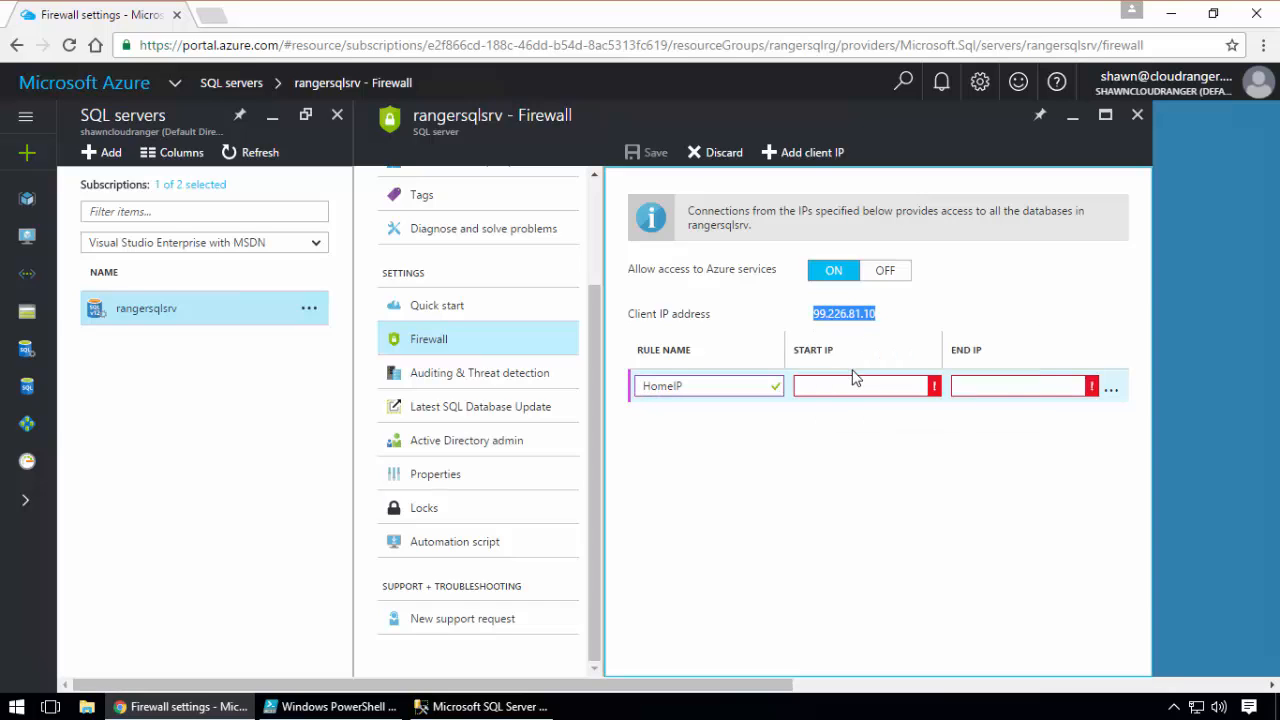
pyautogui.rightClick(846, 386)
pyautogui.click(898, 518)
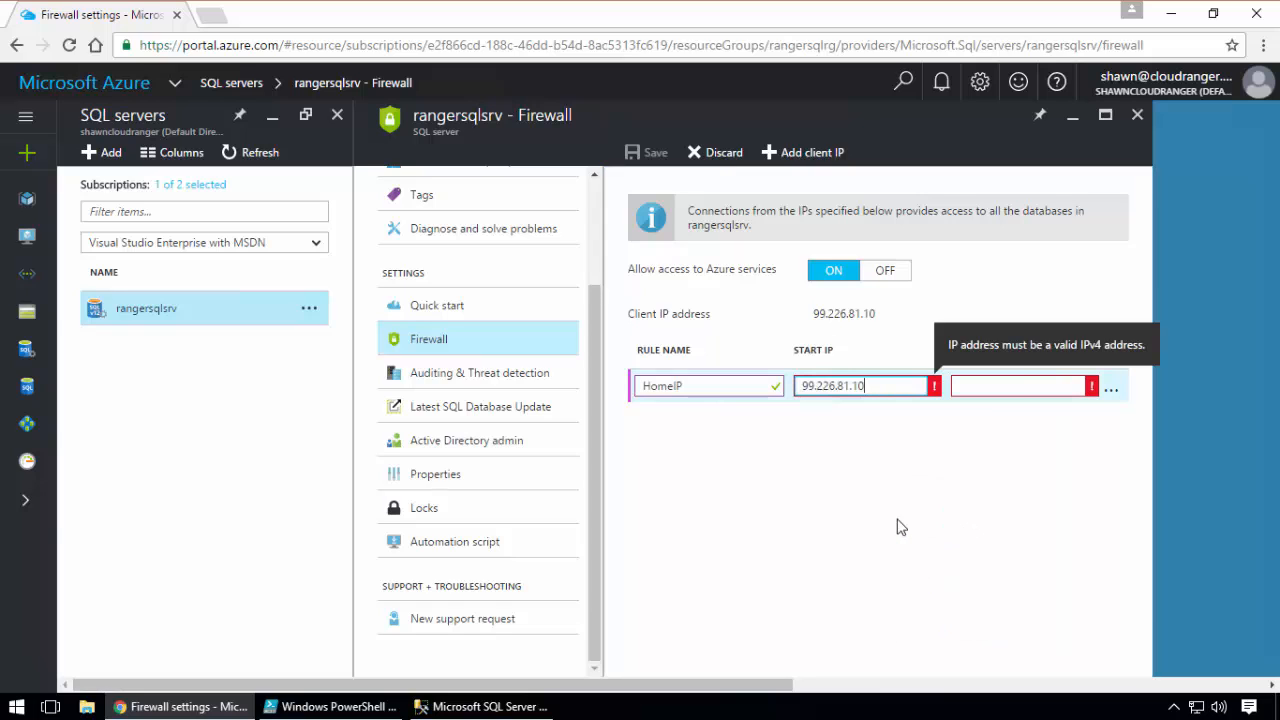
pyautogui.rightClick(1022, 380)
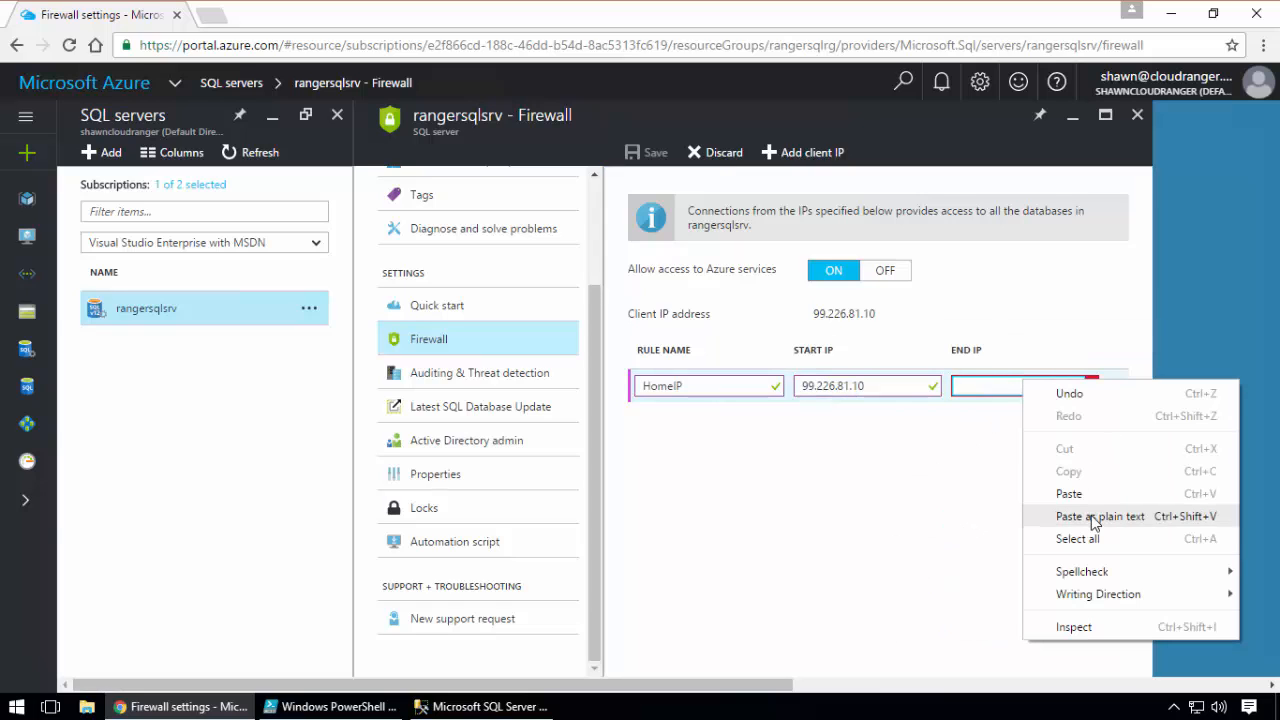
pyautogui.click(1096, 518)
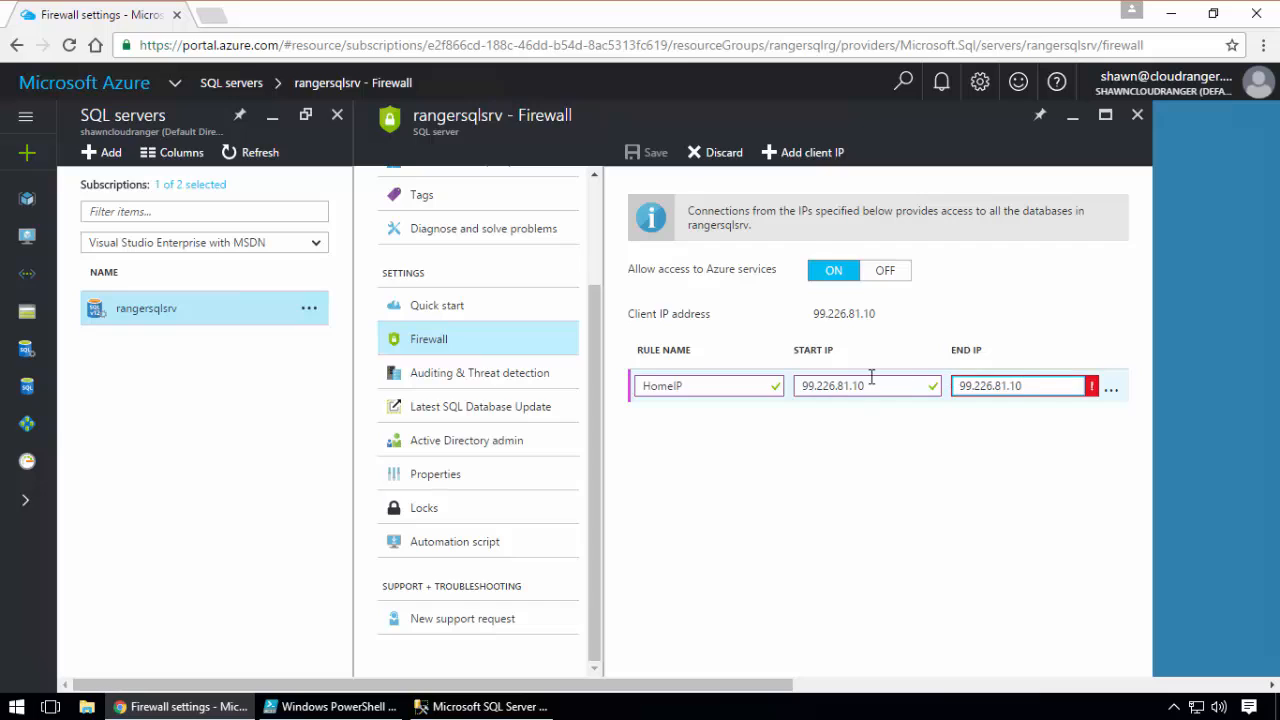
pyautogui.click(1022, 463)
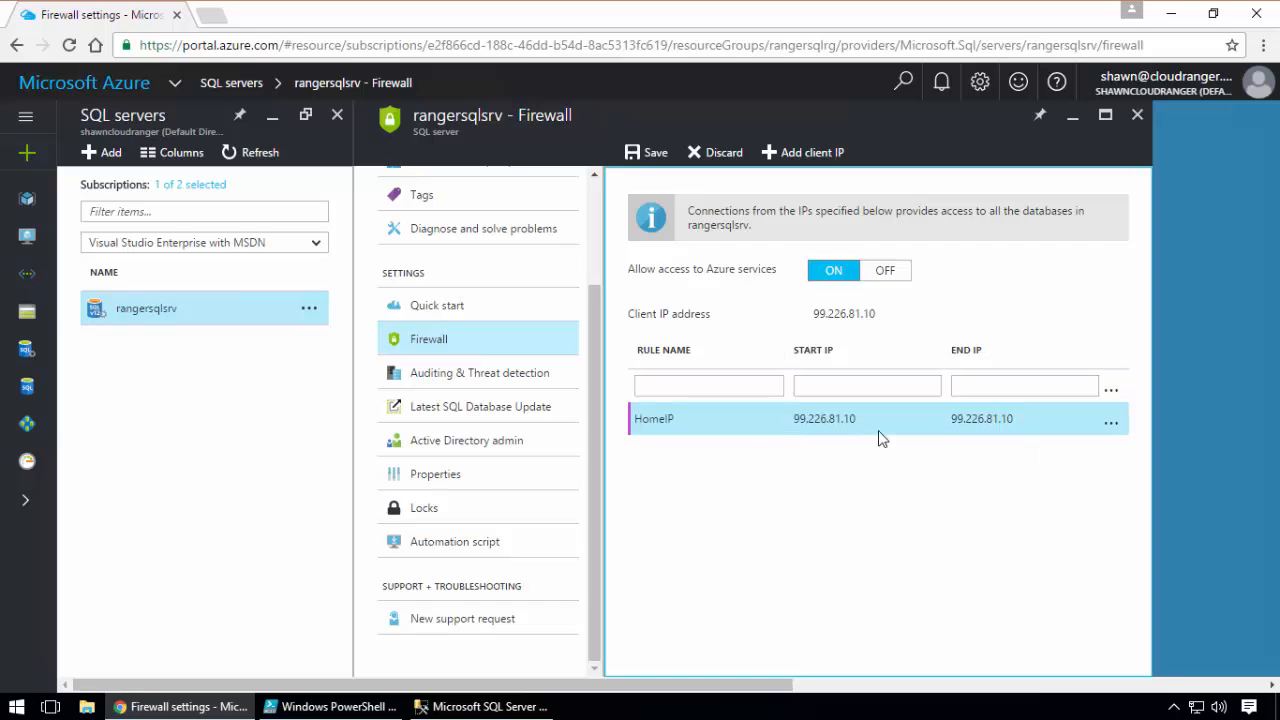
pyautogui.click(651, 152)
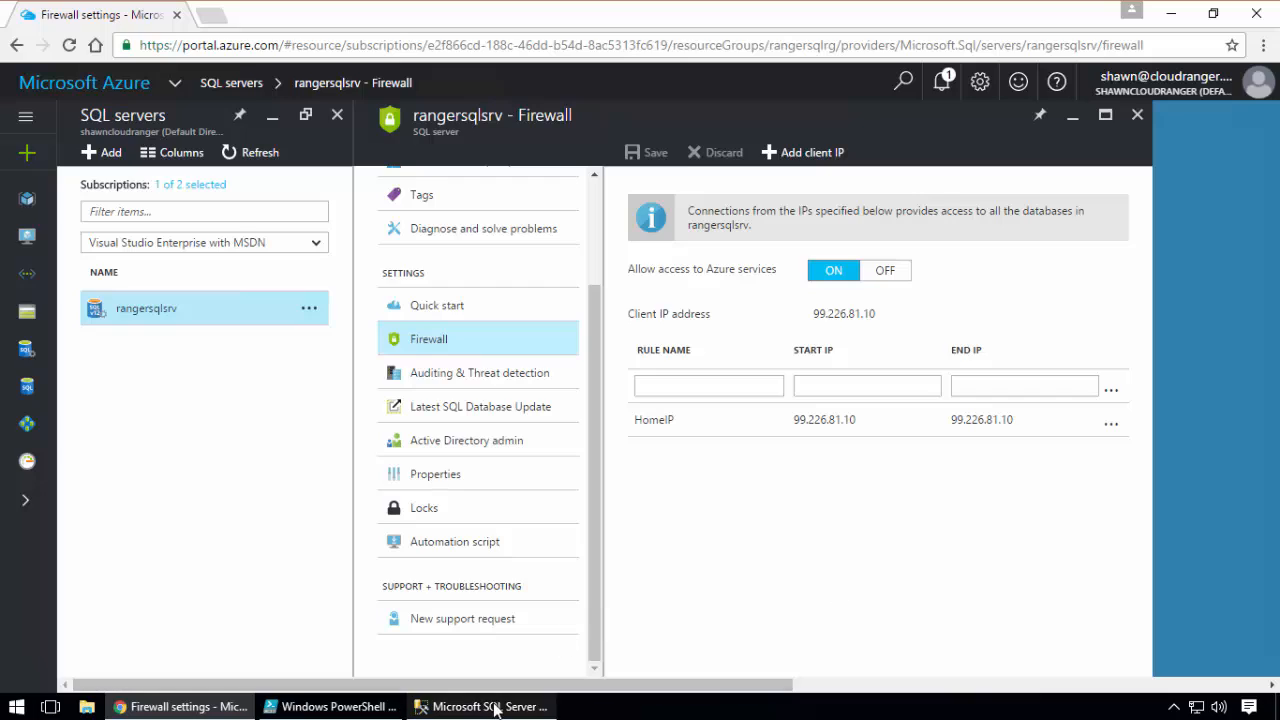
# Switch to SQL Server Management Studio and connect to rangersqlsrv.database.windows.net with the server admin credentials already filled in
pyautogui.click(447, 706)
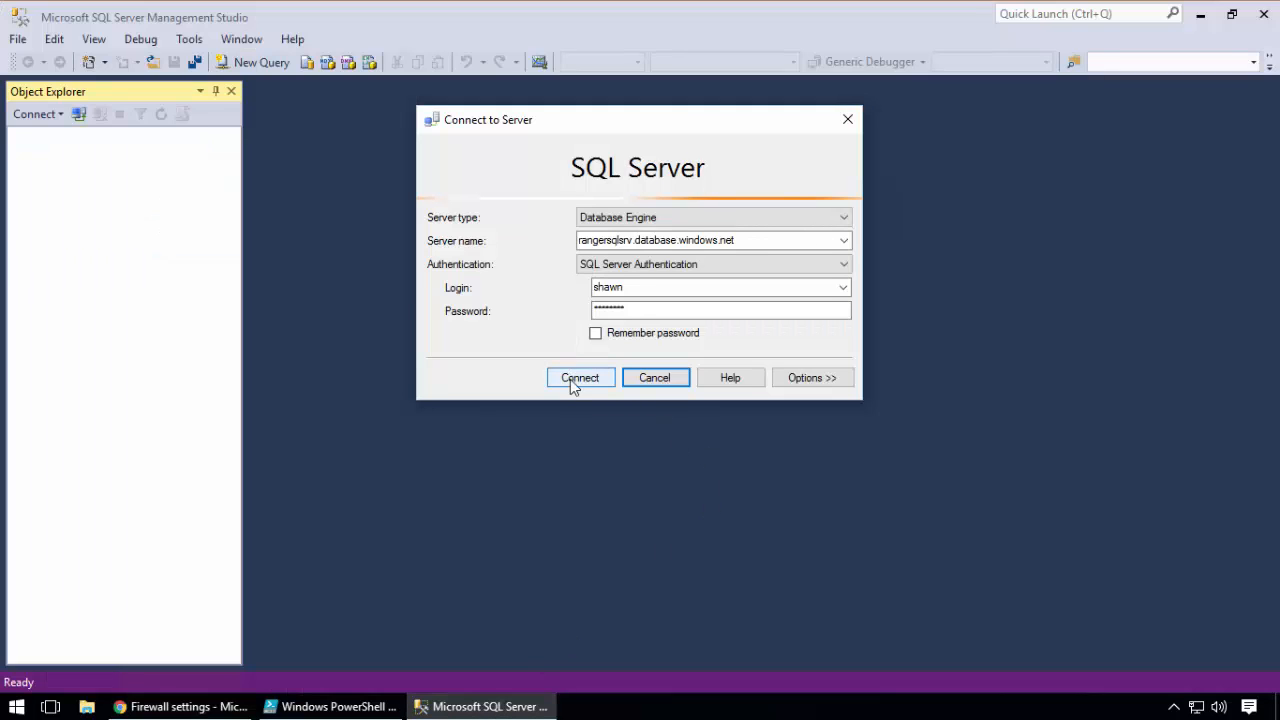
pyautogui.doubleClick(635, 289)
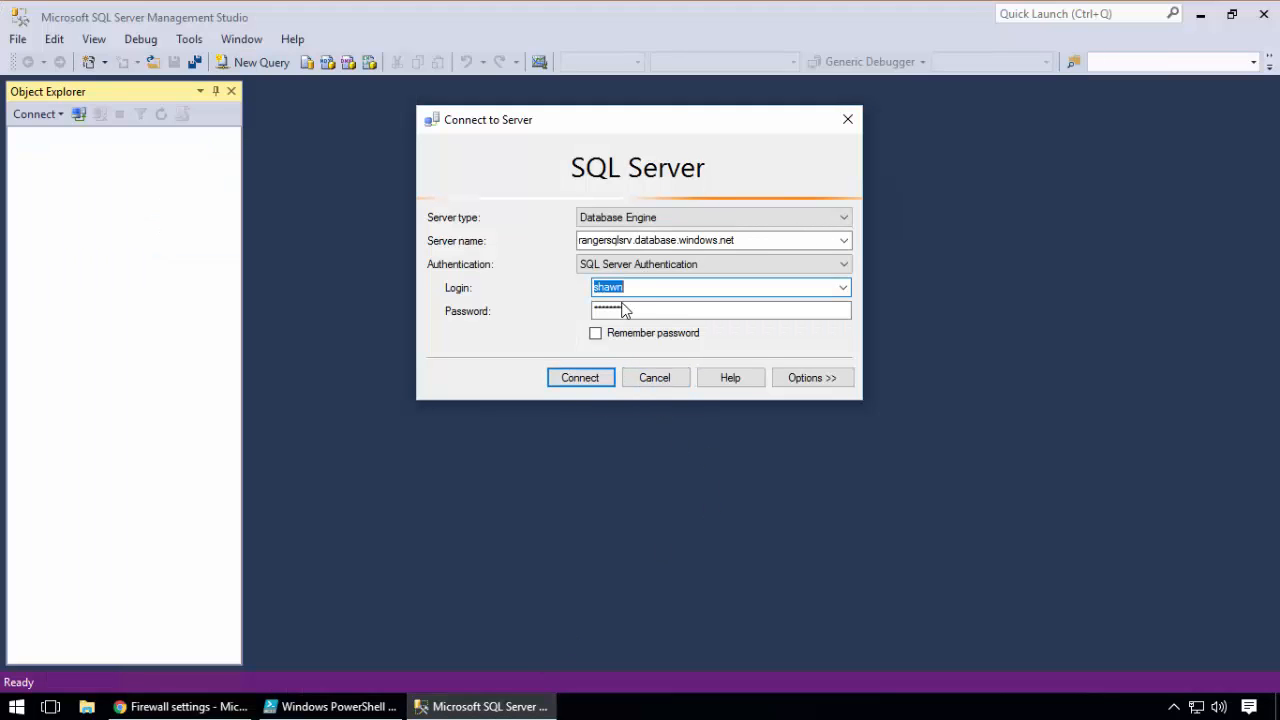
pyautogui.click(566, 383)
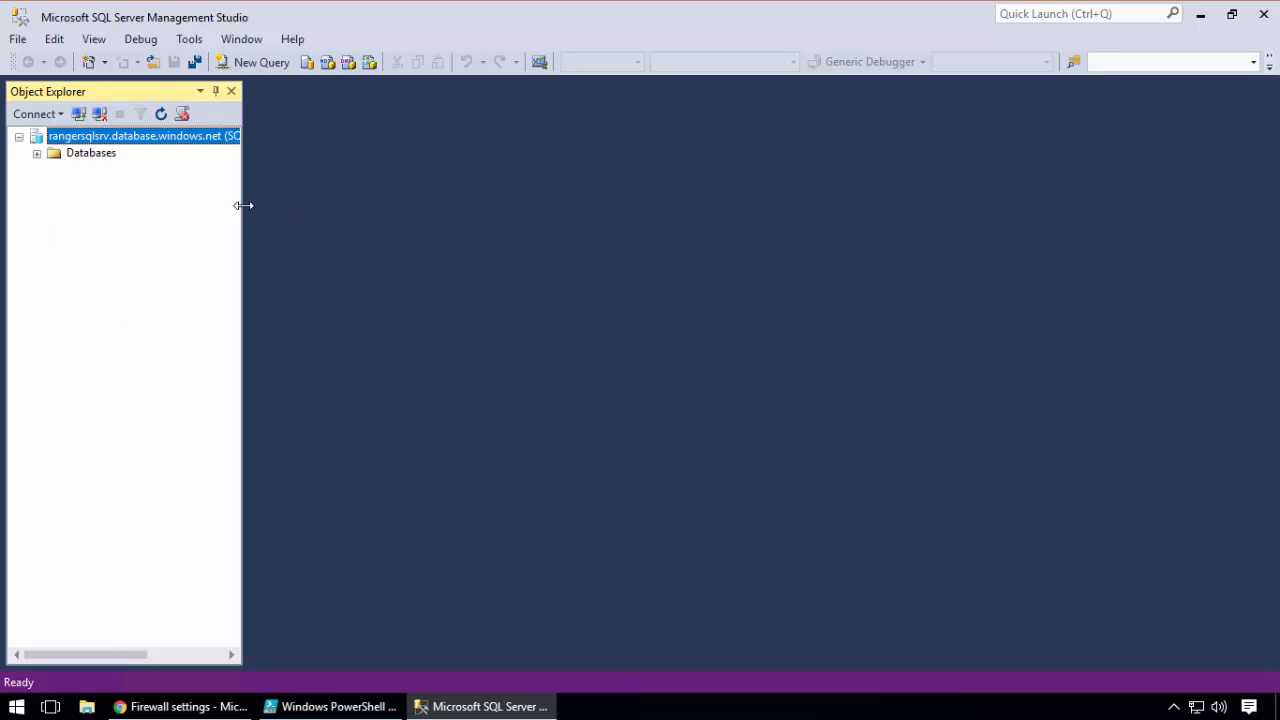
# Widen Object Explorer, then expand Databases and System Databases to view the master database
pyautogui.moveTo(244, 205); pyautogui.dragTo(351, 191)
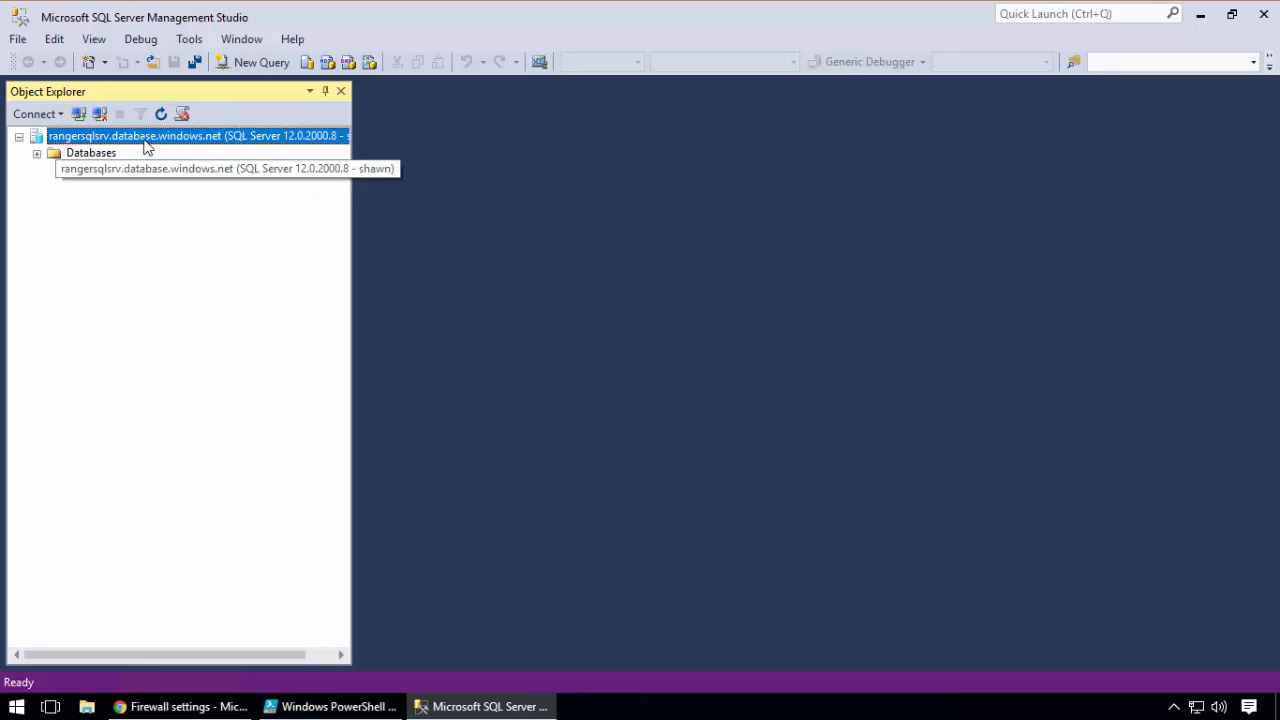
pyautogui.click(37, 155)
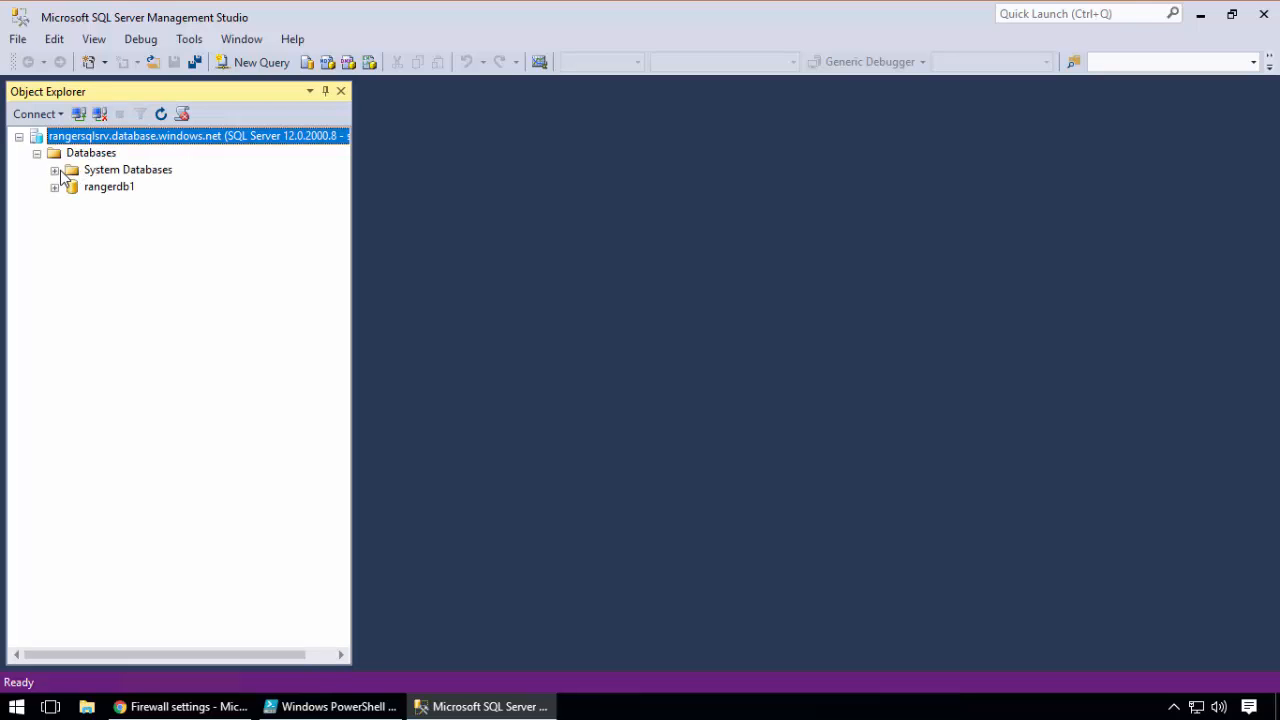
pyautogui.click(55, 170)
pyautogui.click(128, 187)
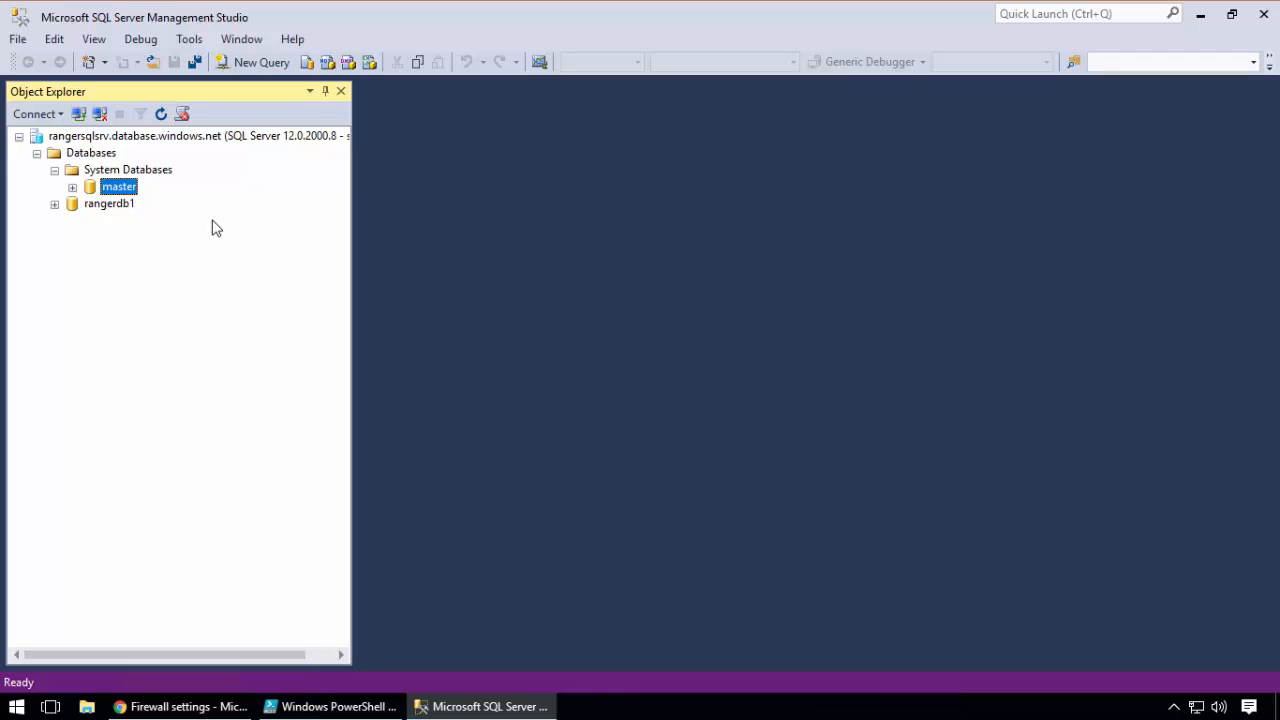
# Select the rangerdb1 database, then switch to the Azure portal and view the list of SQL databases
pyautogui.click(119, 205)
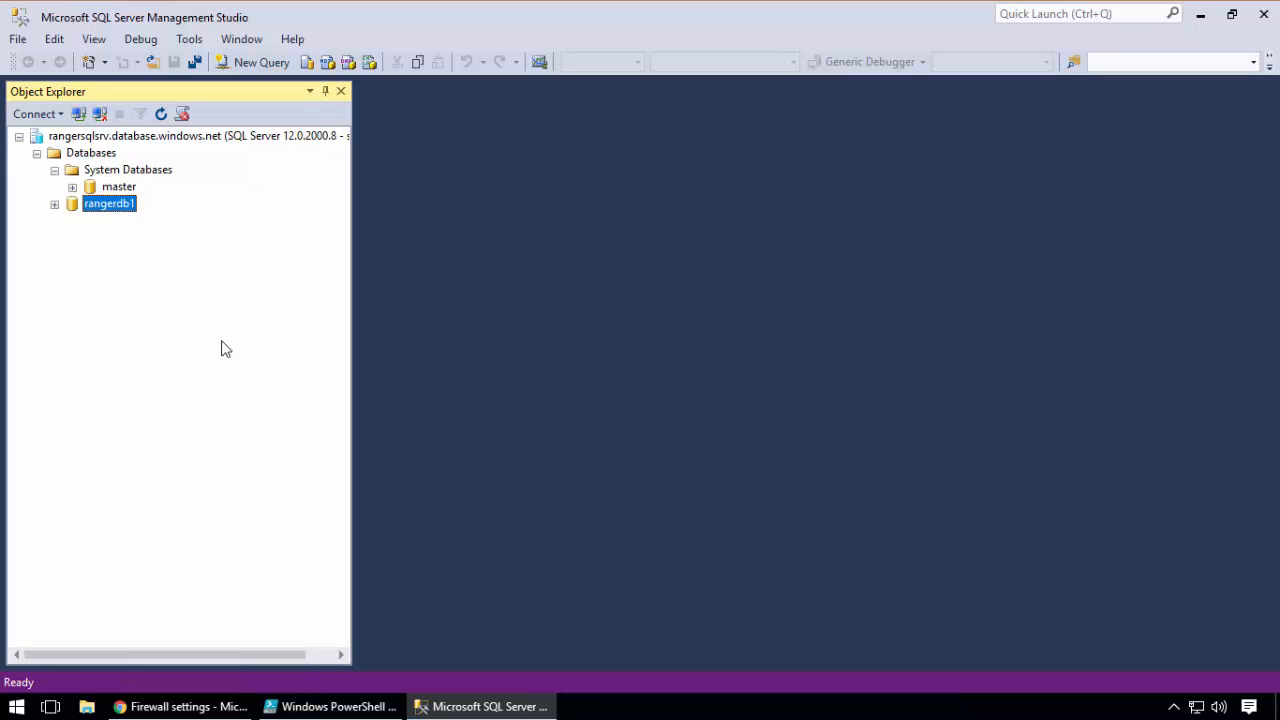
pyautogui.click(180, 706)
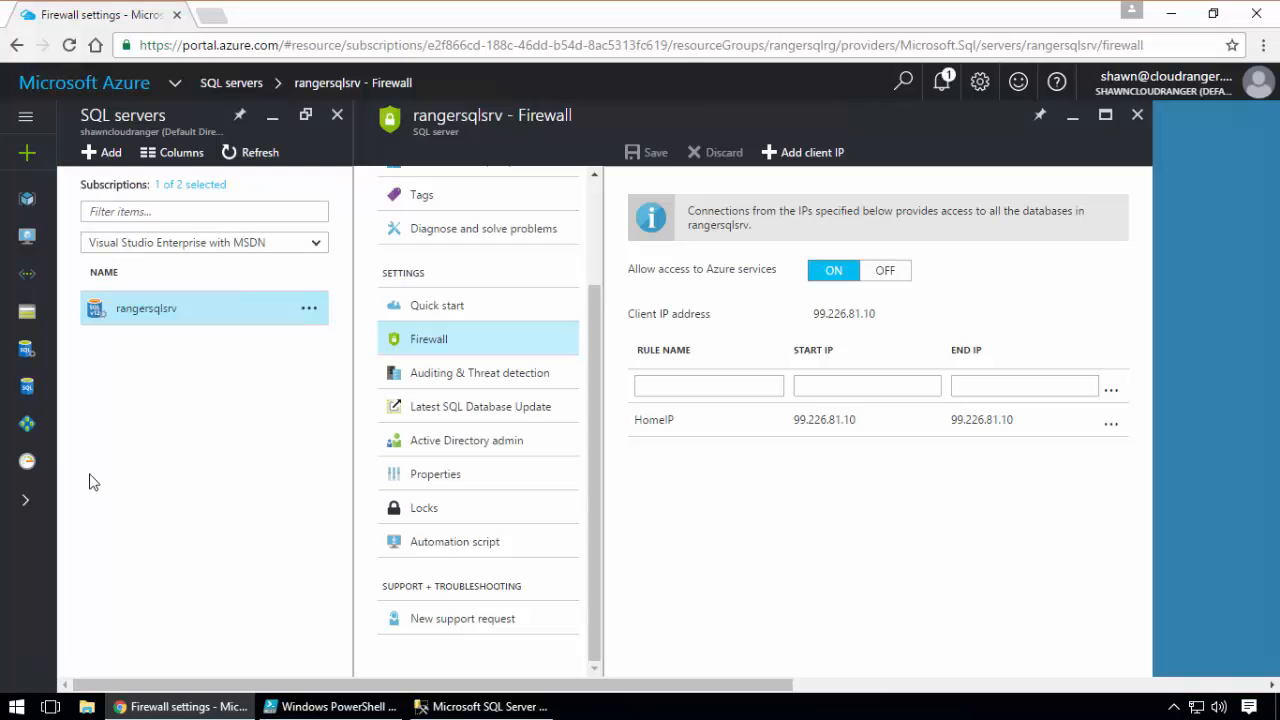
pyautogui.click(27, 388)
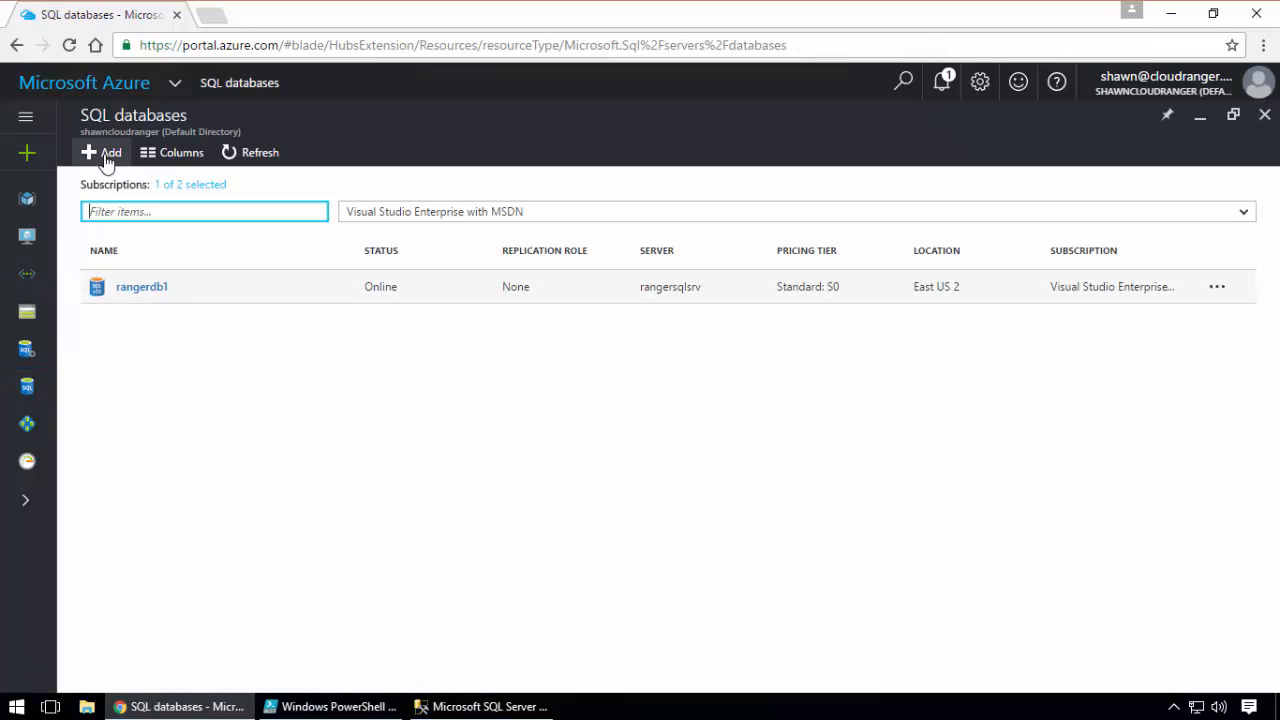
# Switch to SQL Server Management Studio, refresh the rangersqlsrv server connection and expand Databases and System Databases again
pyautogui.click(470, 706)
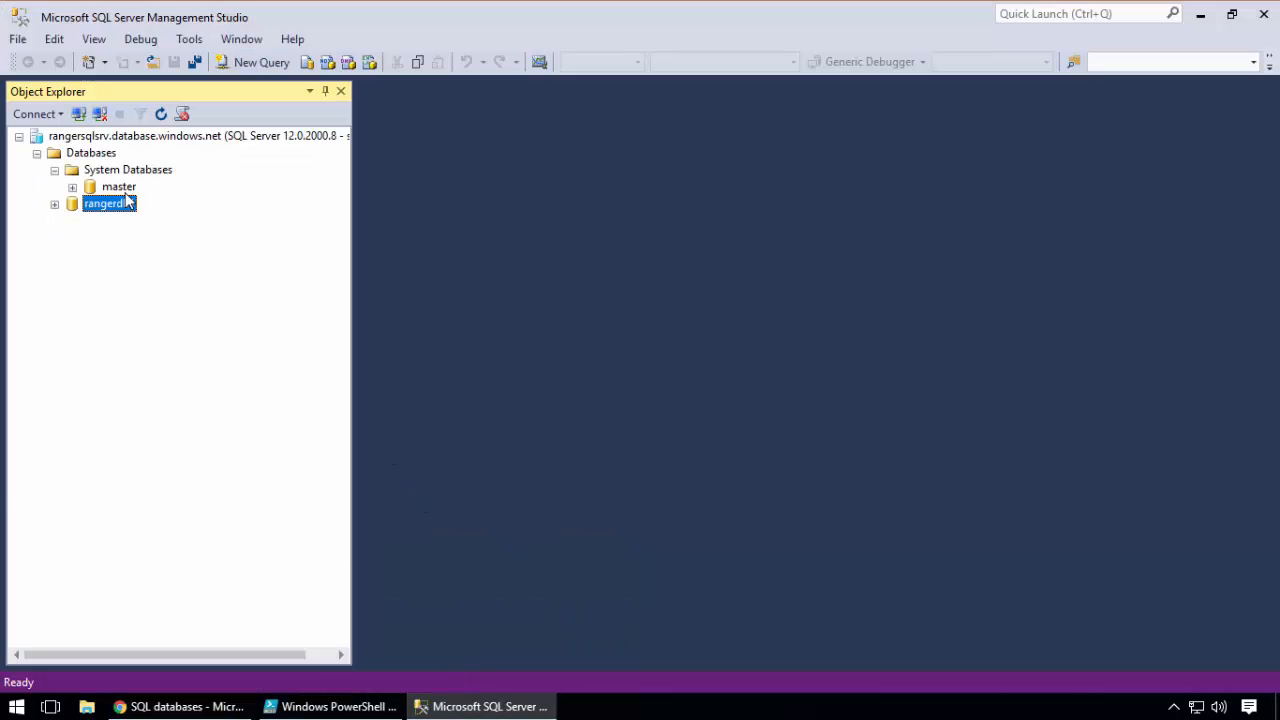
pyautogui.click(105, 137)
pyautogui.rightClick(104, 141)
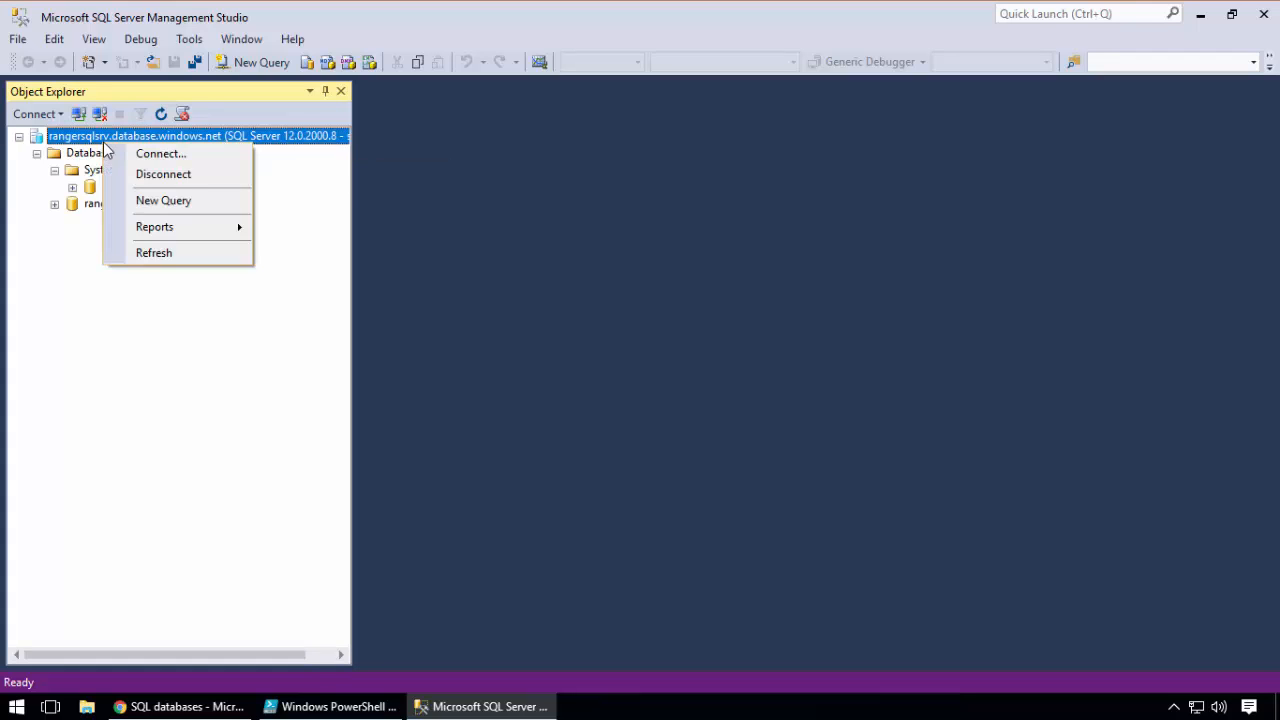
pyautogui.click(161, 256)
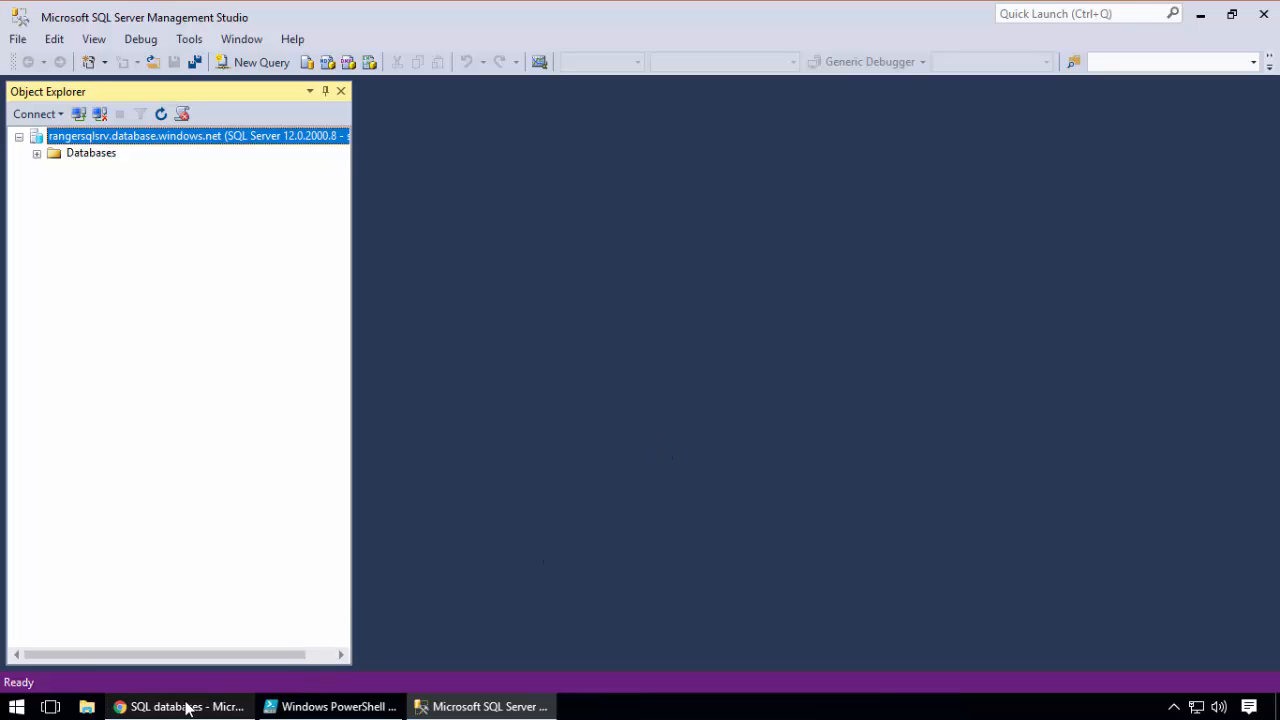
pyautogui.moveTo(195, 707)
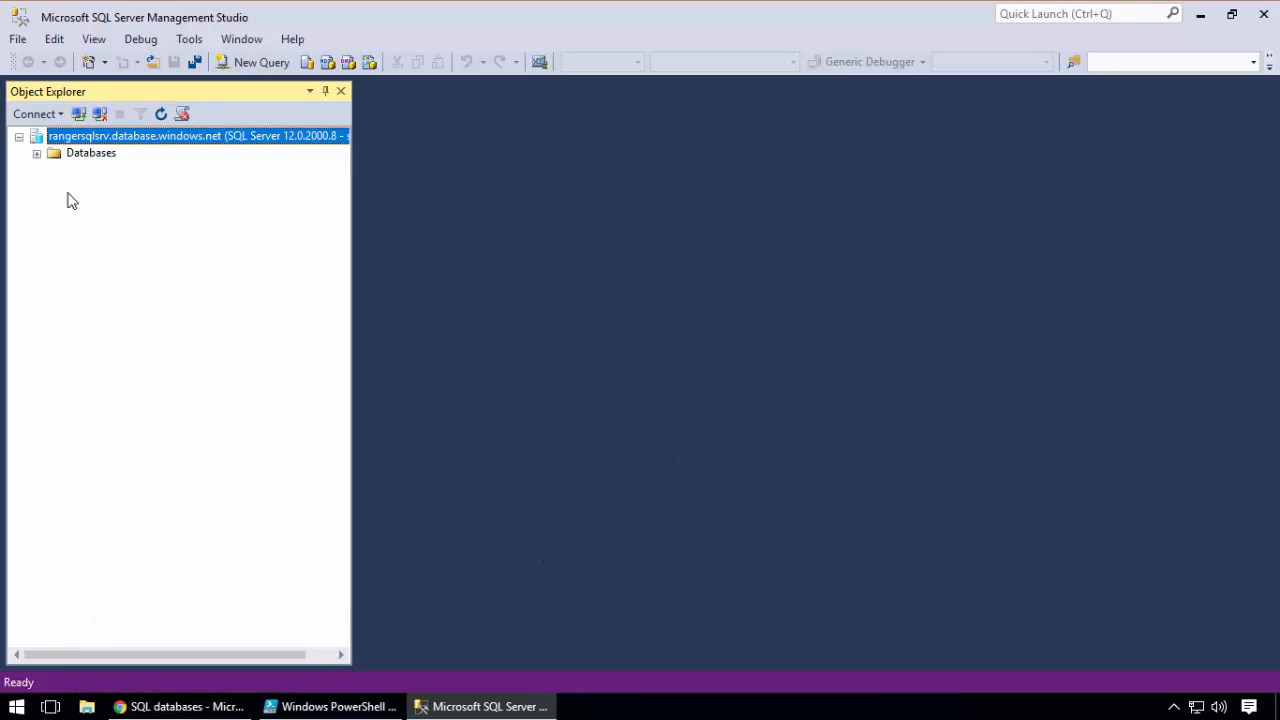
pyautogui.click(37, 154)
pyautogui.click(54, 170)
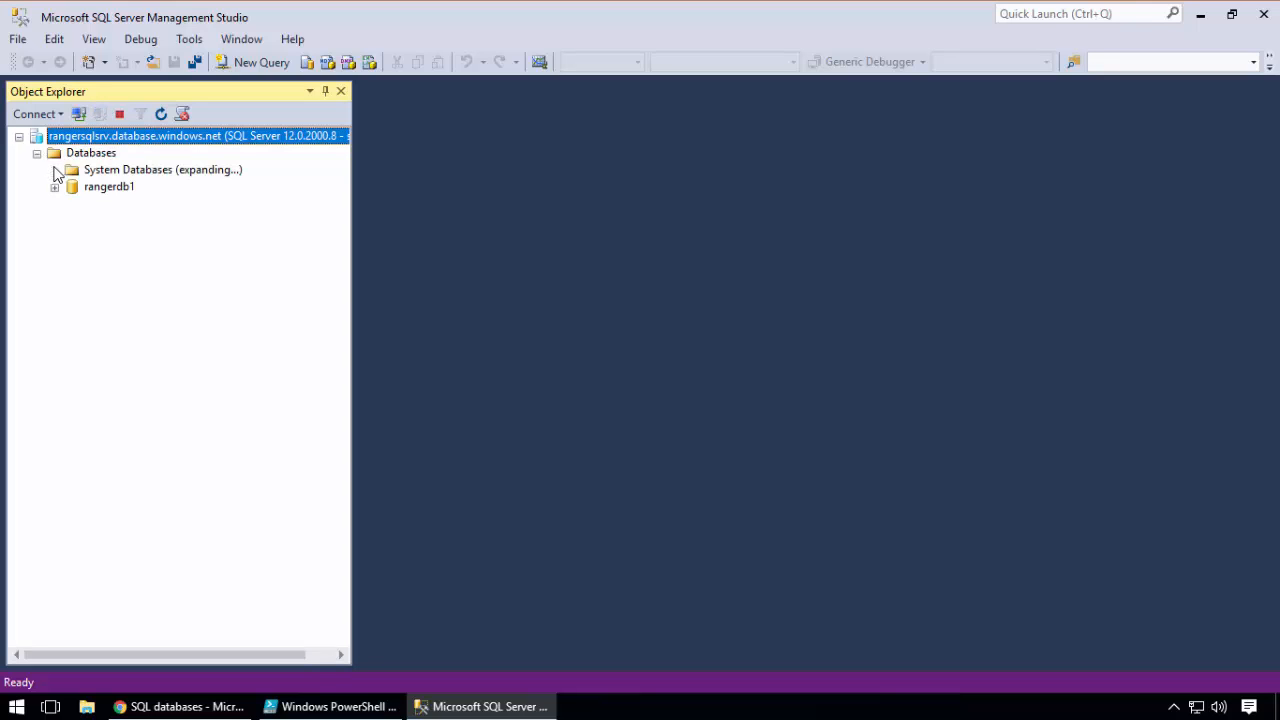
# Open a new query window on the master database
pyautogui.click(119, 188)
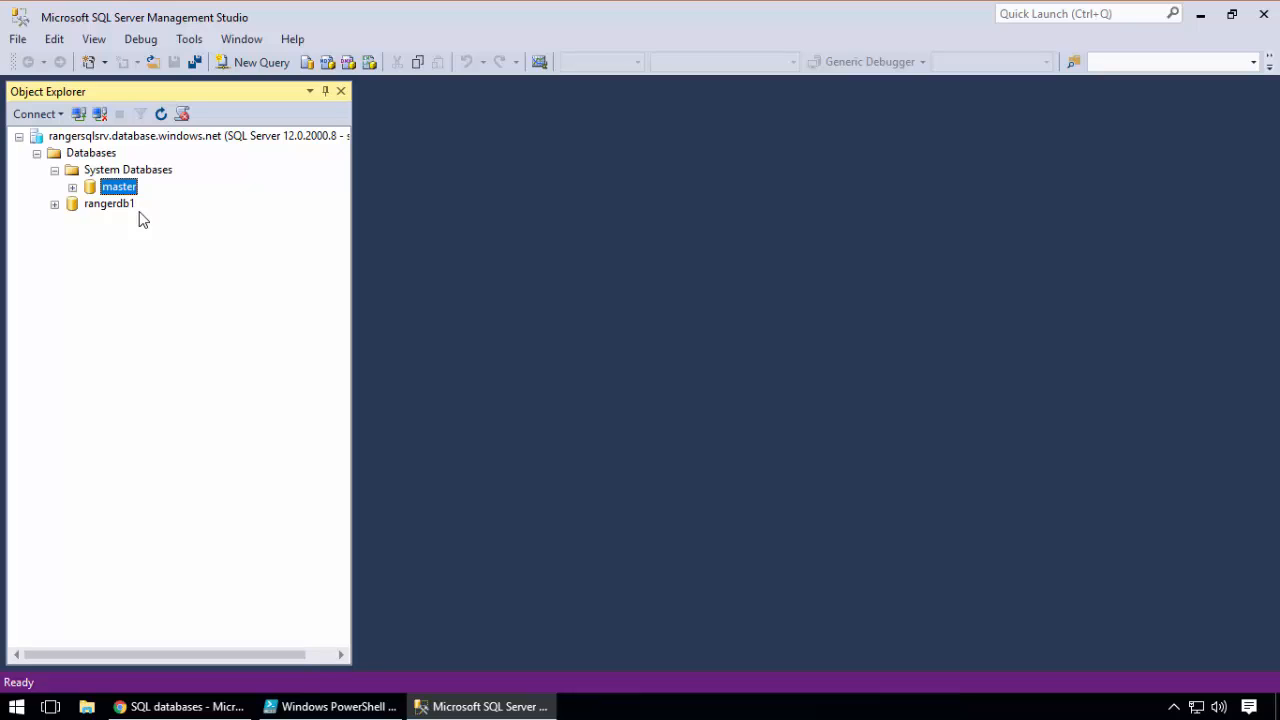
pyautogui.rightClick(129, 191)
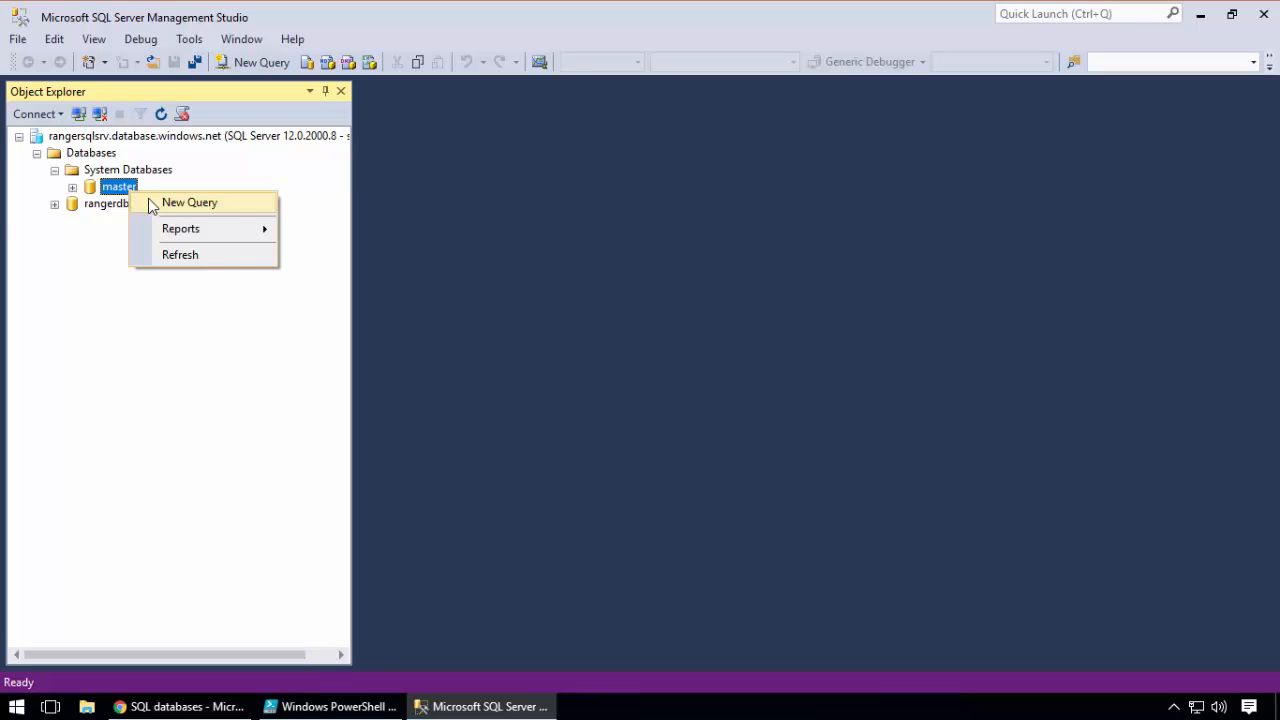
pyautogui.rightClick(117, 187)
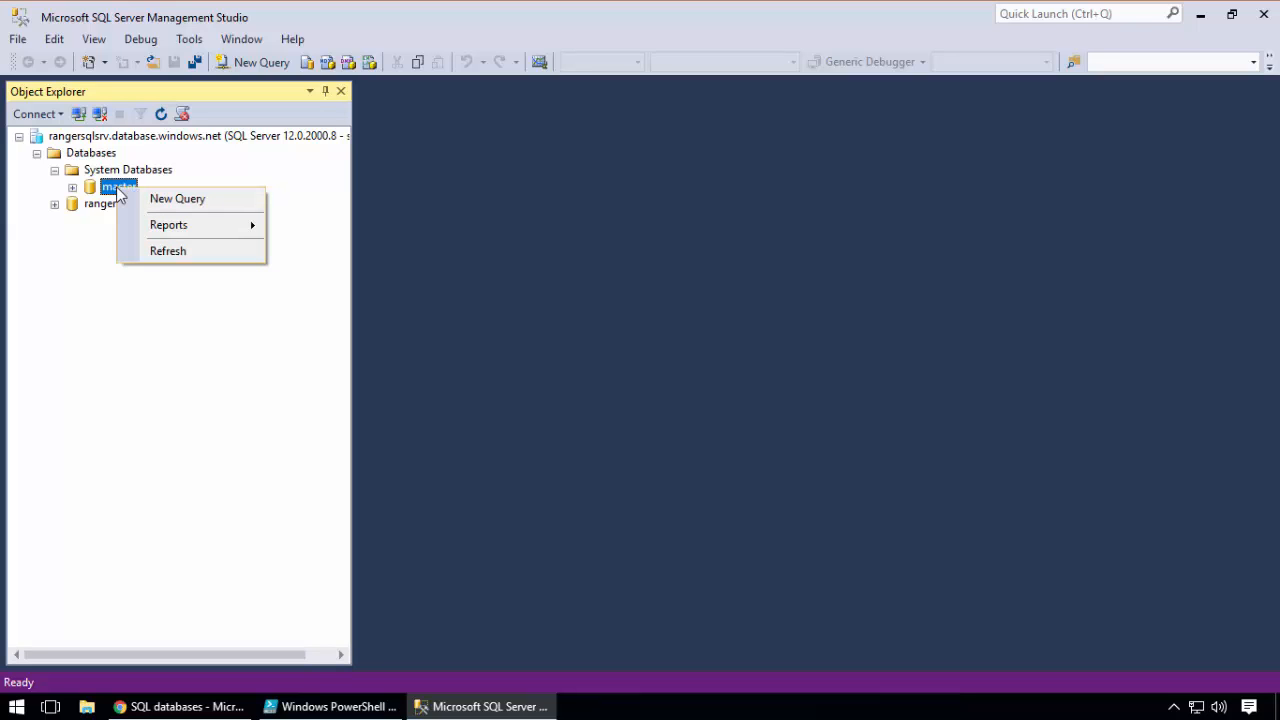
pyautogui.click(195, 198)
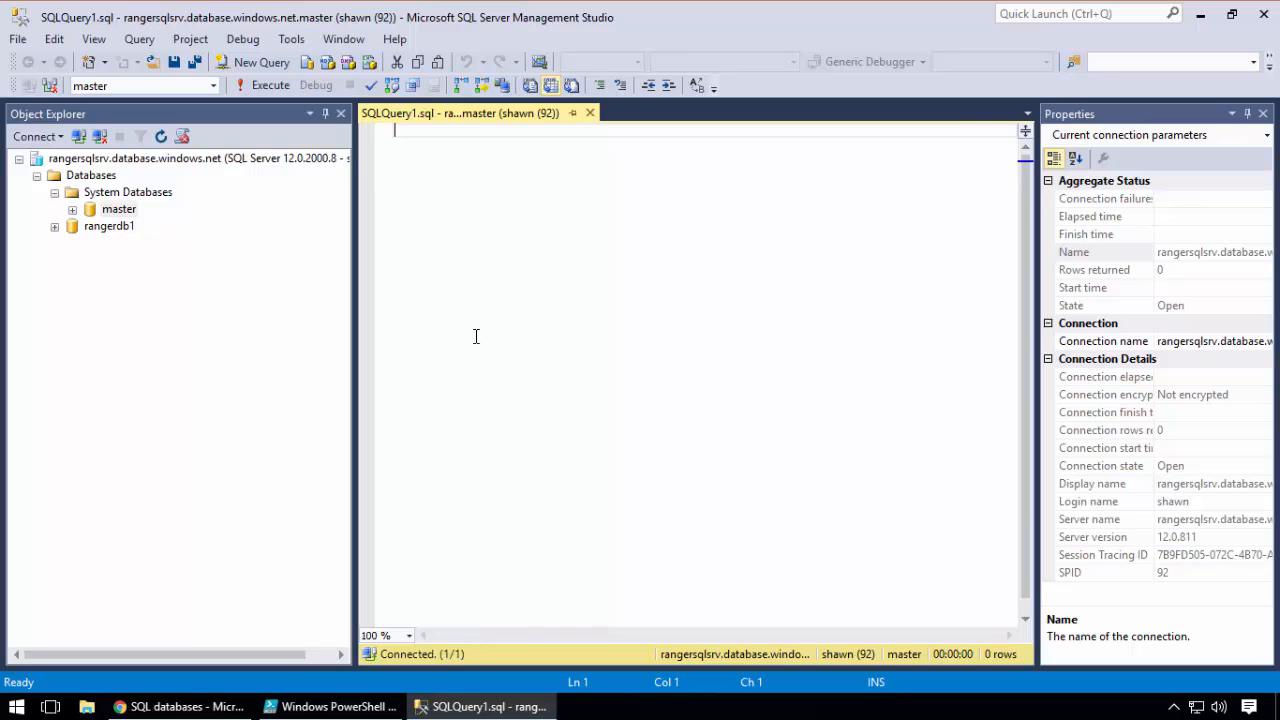
# Write the query SELECT * FROM SYS.FIREWALL_RULES and execute it against the master database
pyautogui.write('SELECT ')
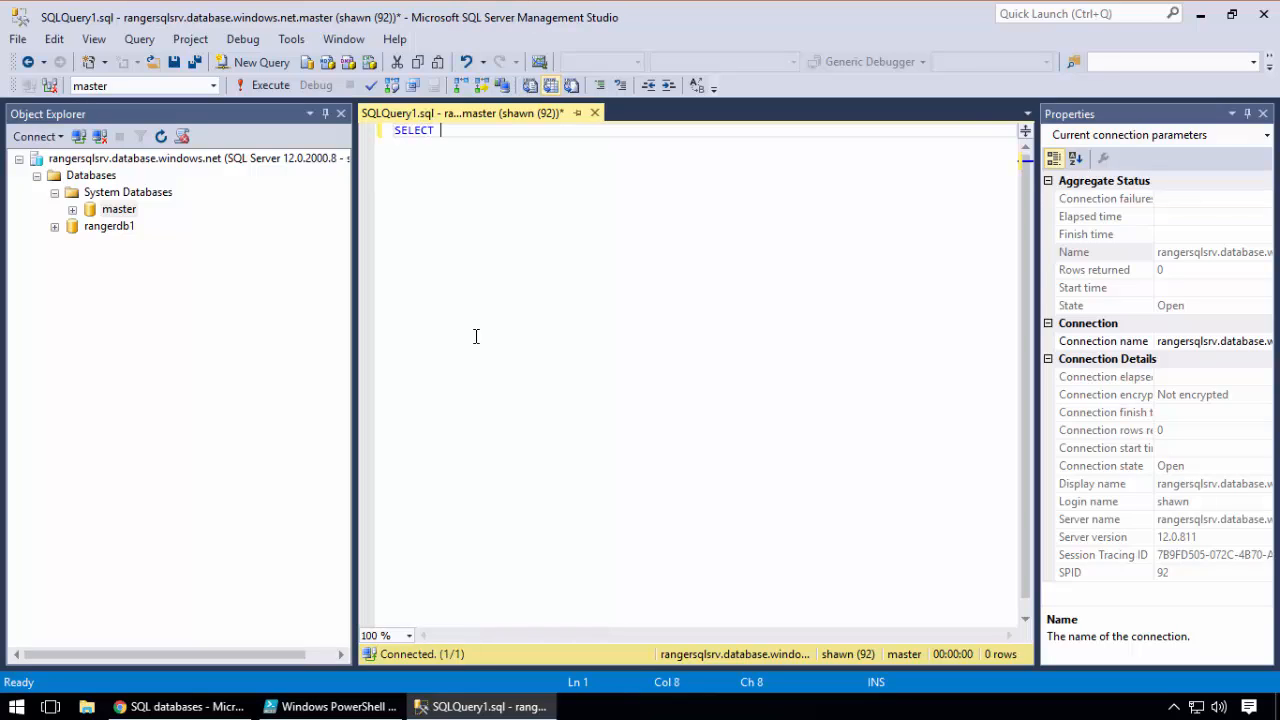
pyautogui.write('* FROM SYS.FIREWA')
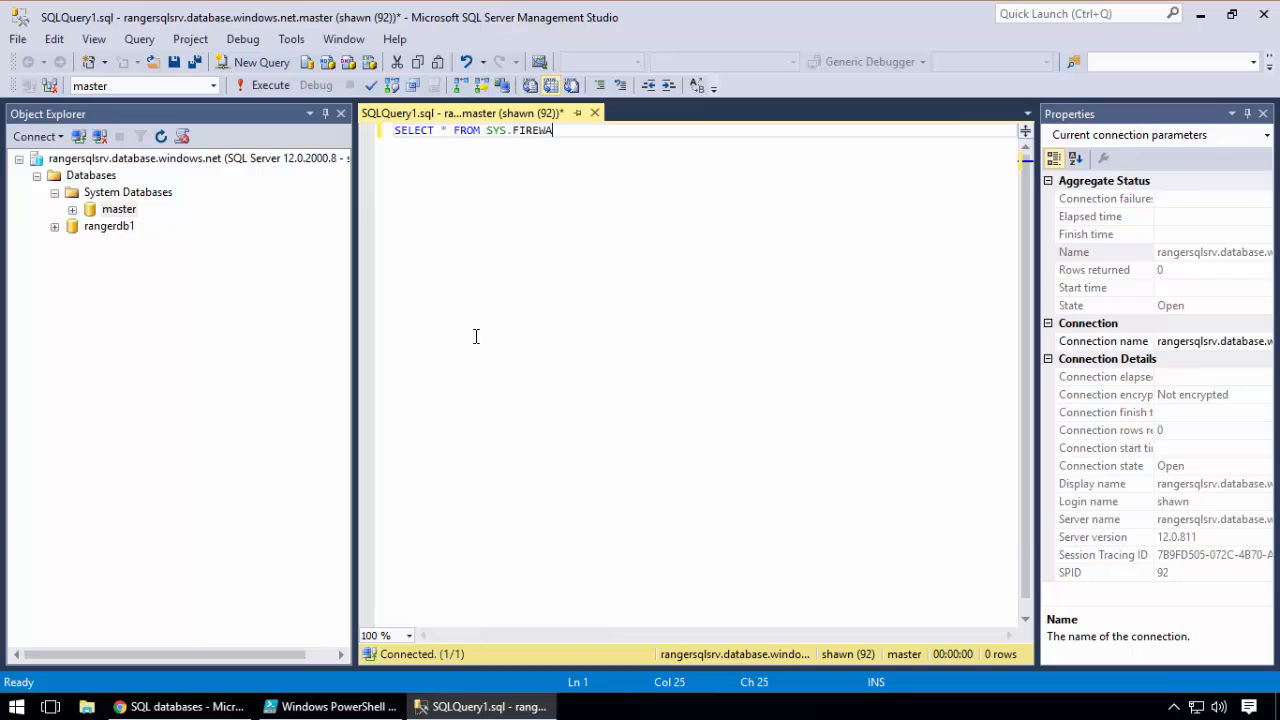
pyautogui.write('LL_RULES')
pyautogui.click(285, 88)
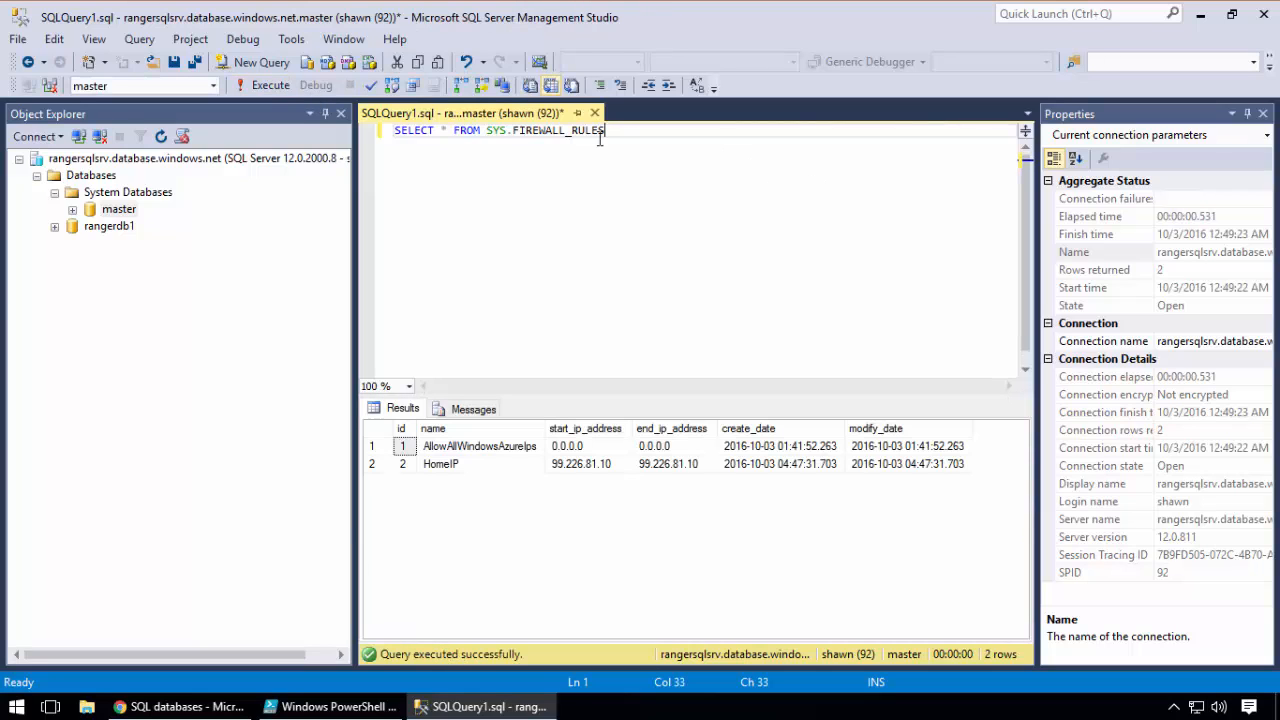
pyautogui.moveTo(604, 131); pyautogui.dragTo(488, 131)
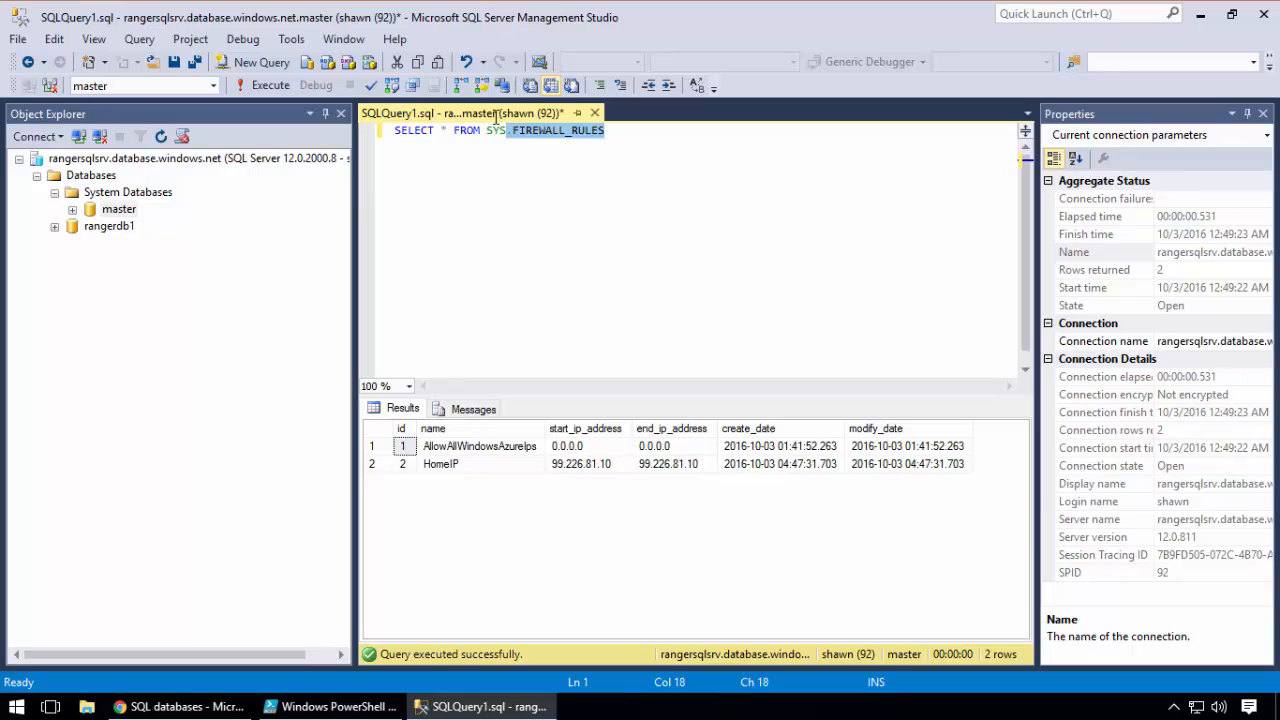
pyautogui.click(519, 169)
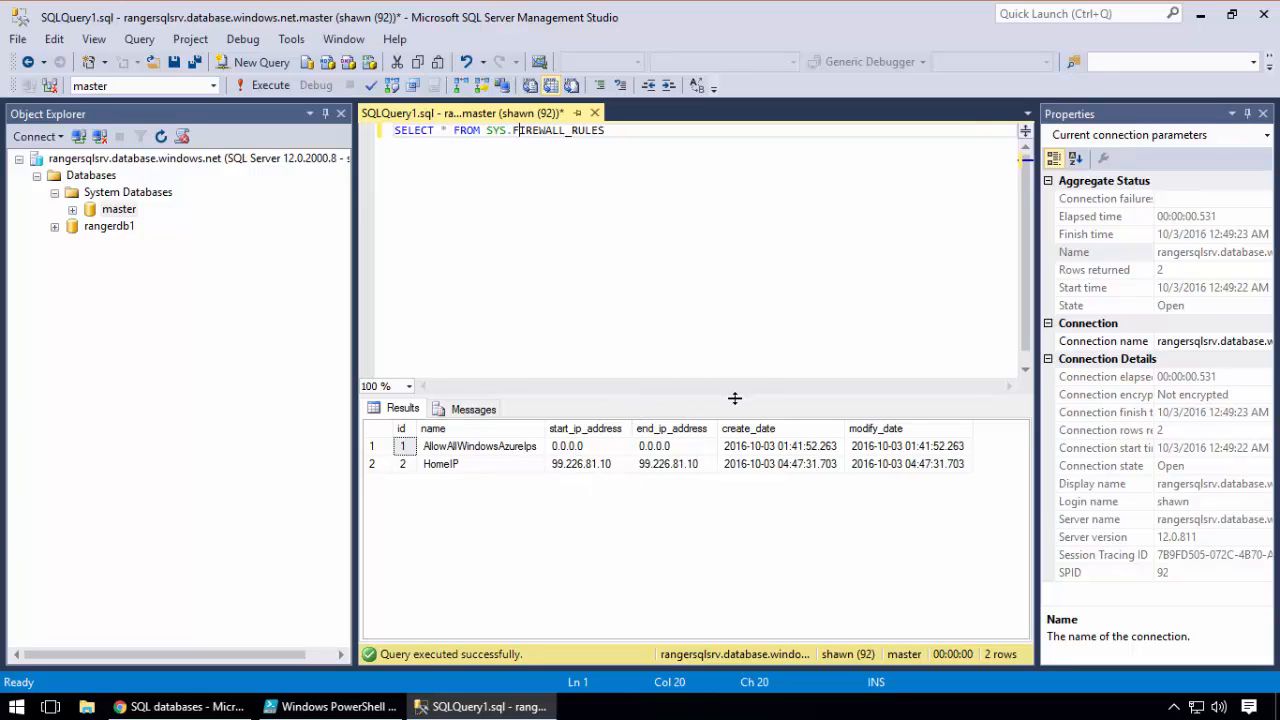
pyautogui.click(693, 293)
# Switch to the Azure portal and open the firewall settings of the rangersqlsrv SQL server
pyautogui.click(195, 706)
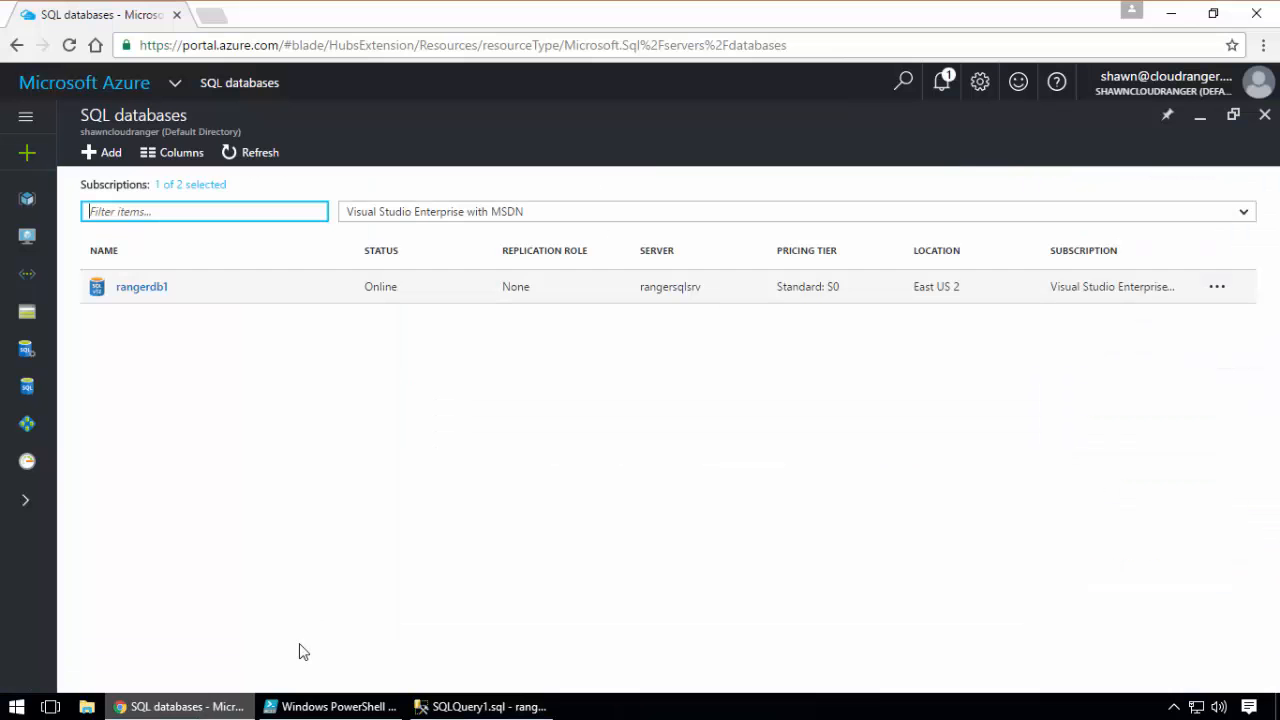
pyautogui.click(27, 348)
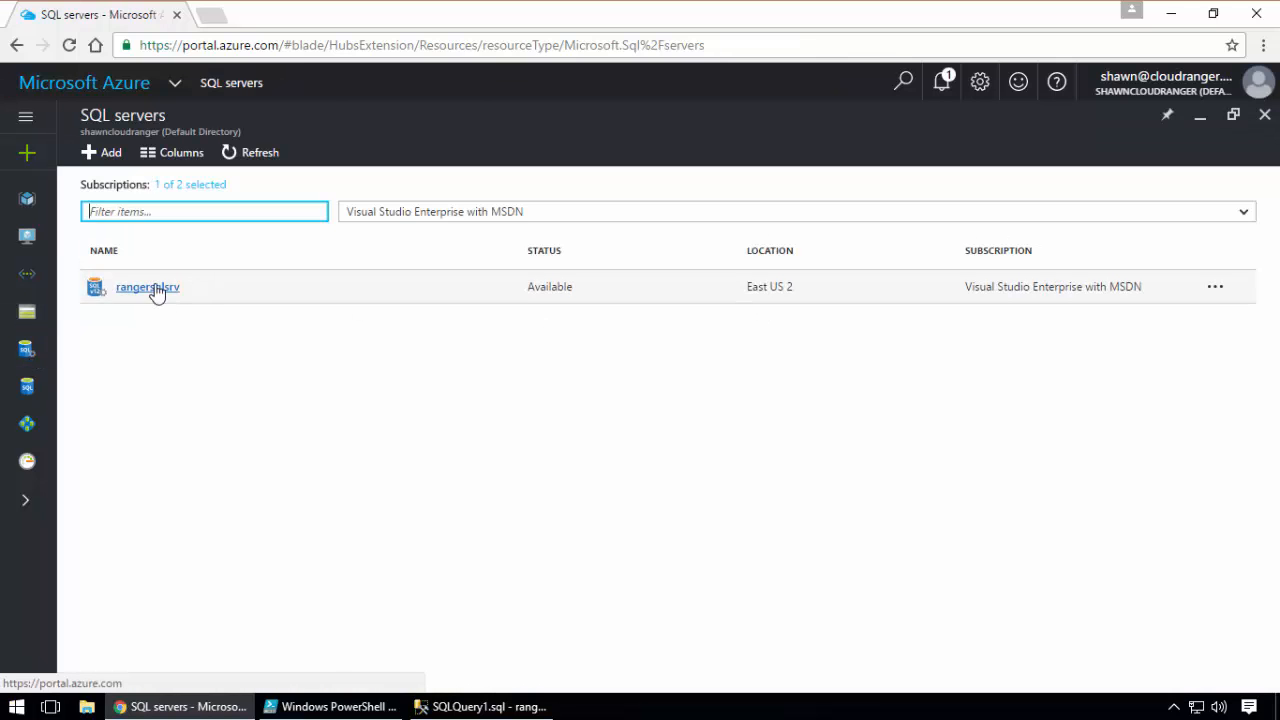
pyautogui.click(154, 290)
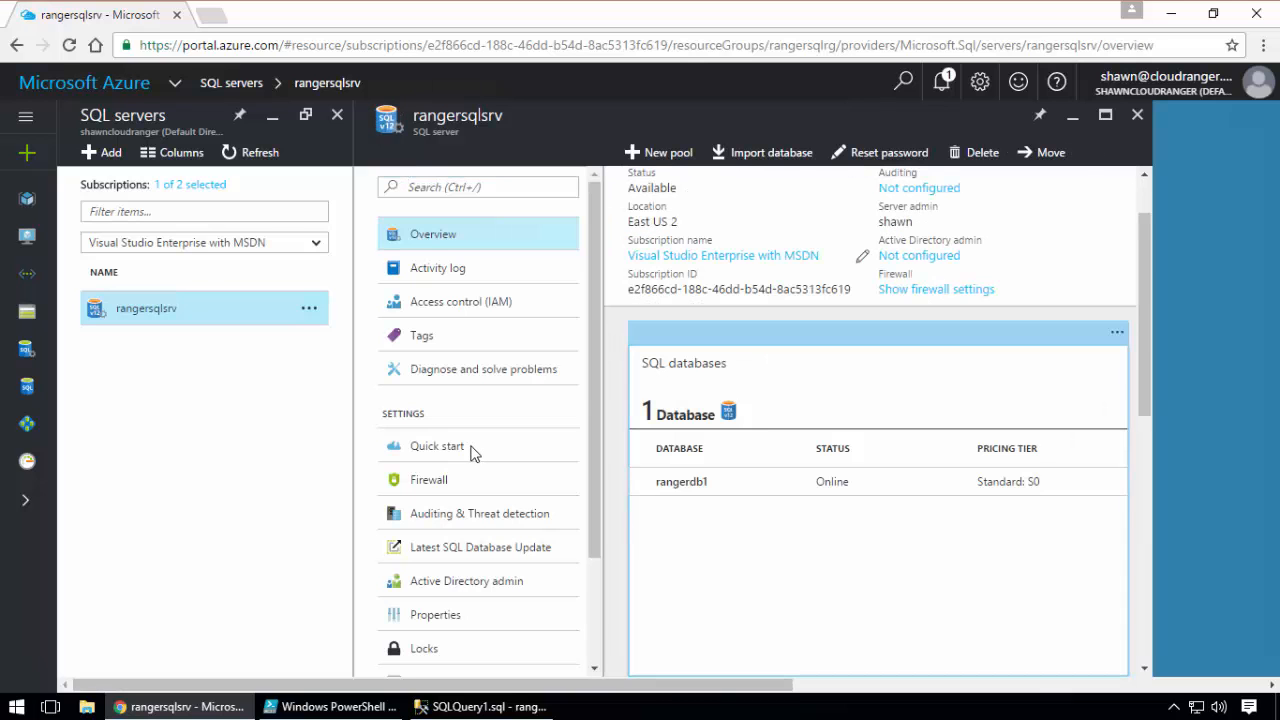
pyautogui.click(437, 481)
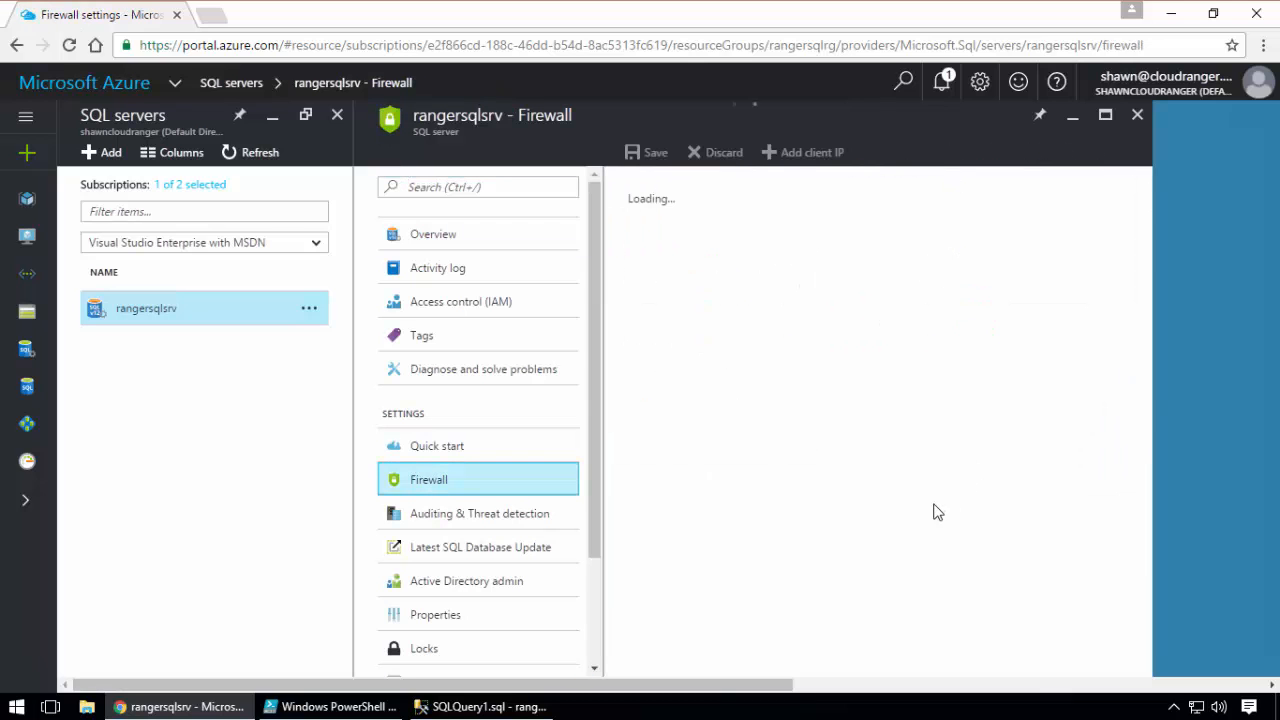
# Switch back to SQL Server Management Studio, highlight SYS.FIREWALL_RULES in the query and select the master database in Object Explorer
pyautogui.moveTo(480, 707)
pyautogui.click(483, 630)
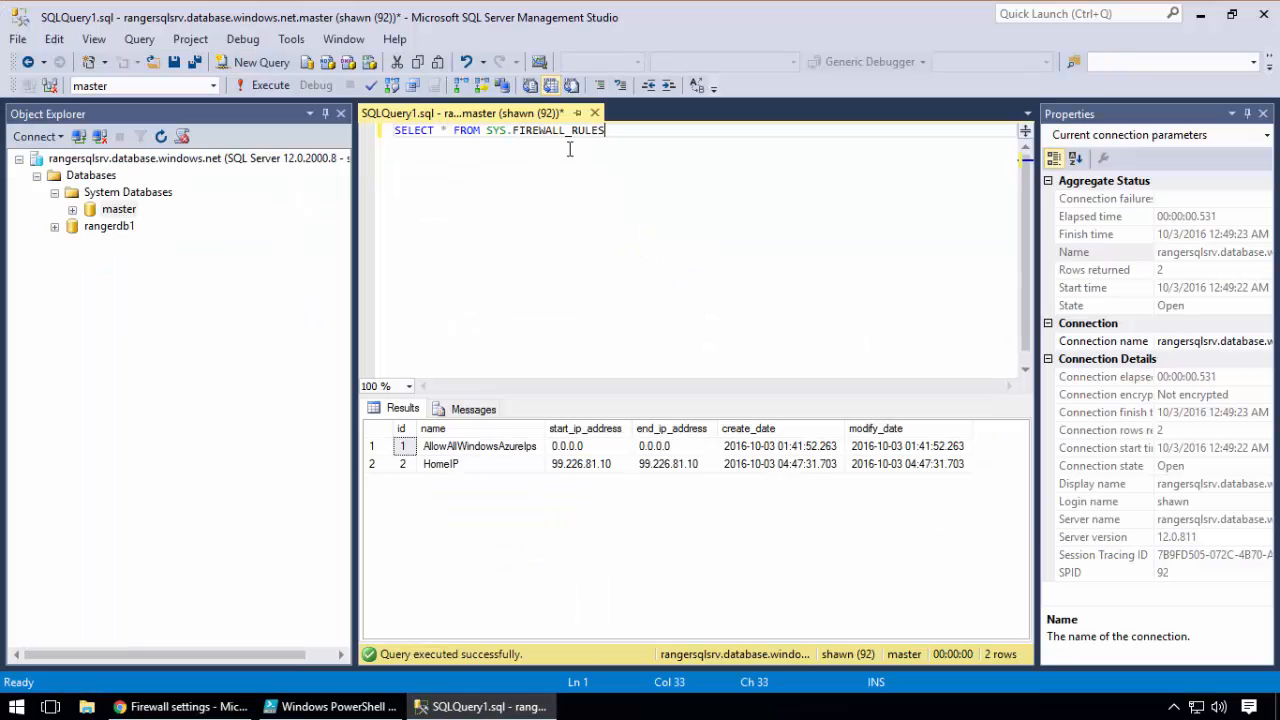
pyautogui.moveTo(607, 131); pyautogui.dragTo(492, 133)
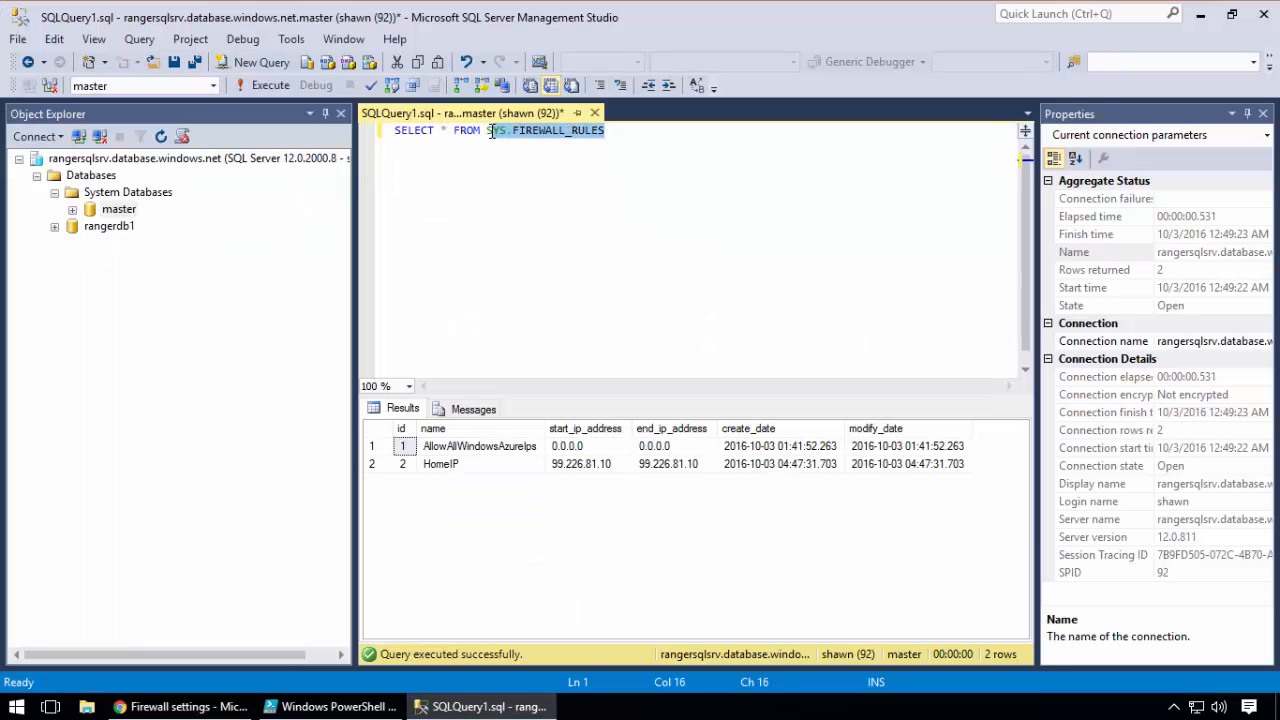
pyautogui.click(517, 180)
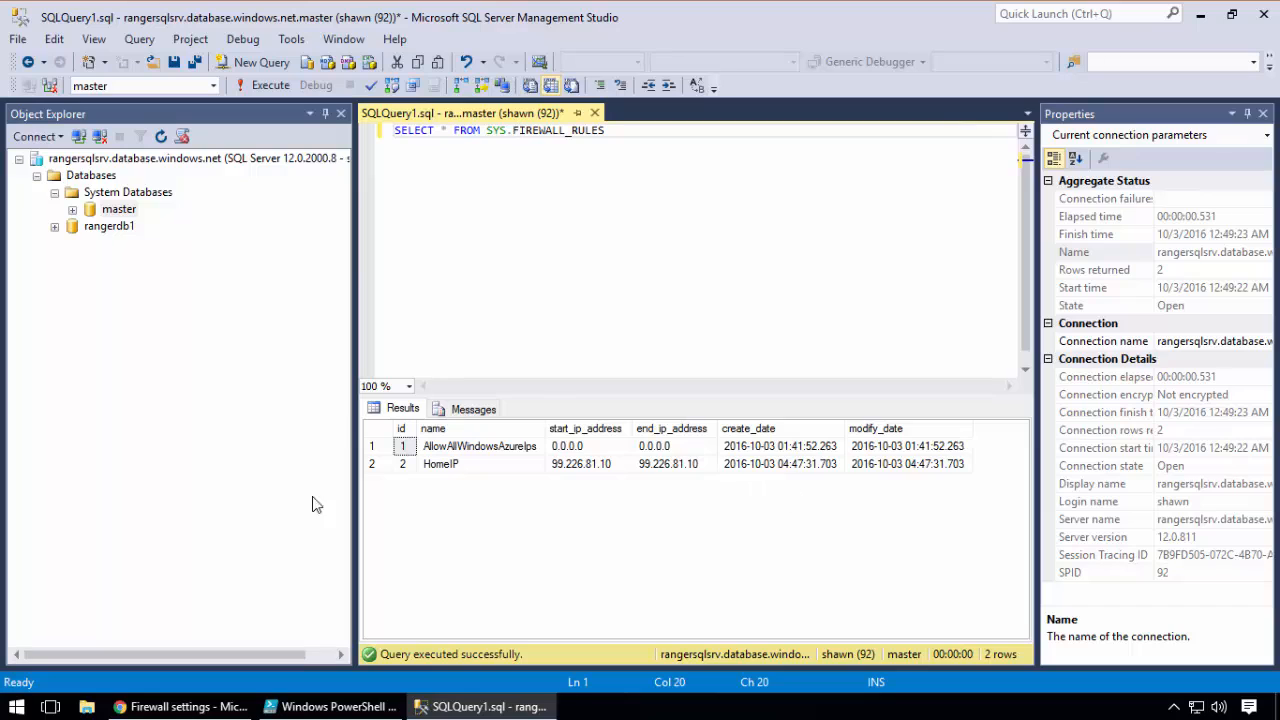
pyautogui.click(119, 210)
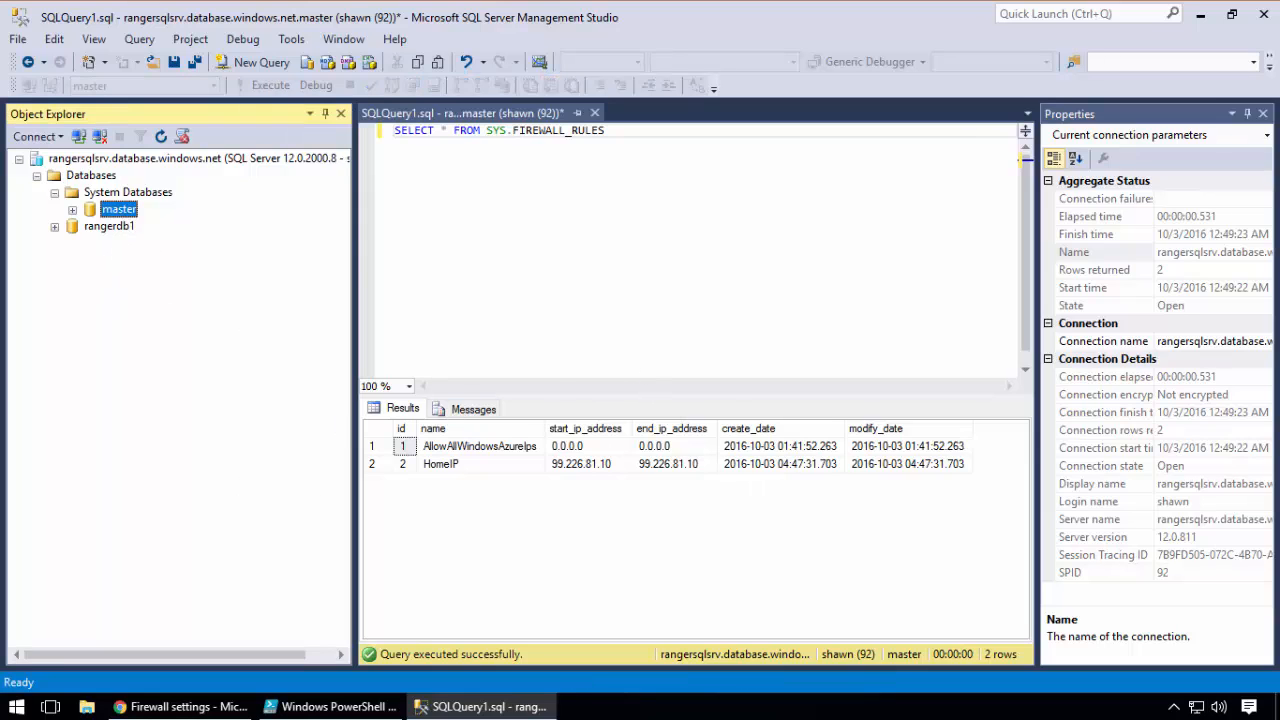
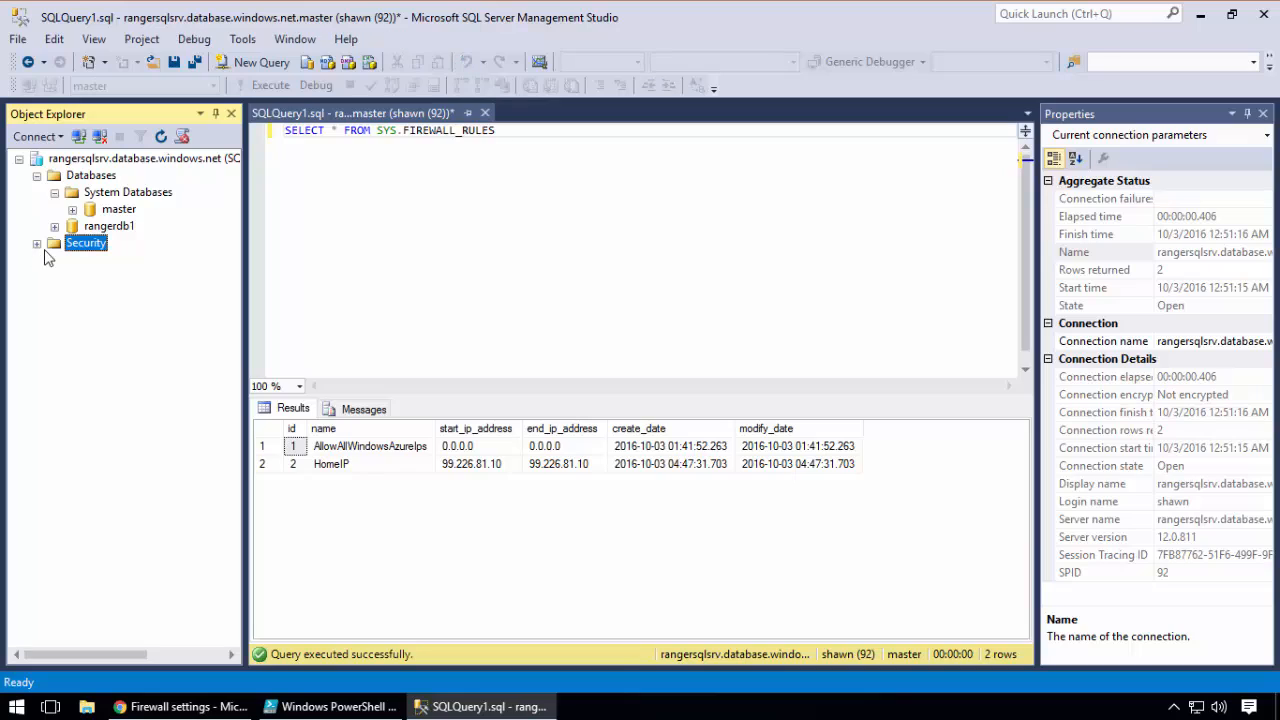
# Expand the server's Security and Logins folders in Object Explorer and select the existing server login
pyautogui.click(37, 244)
pyautogui.click(55, 261)
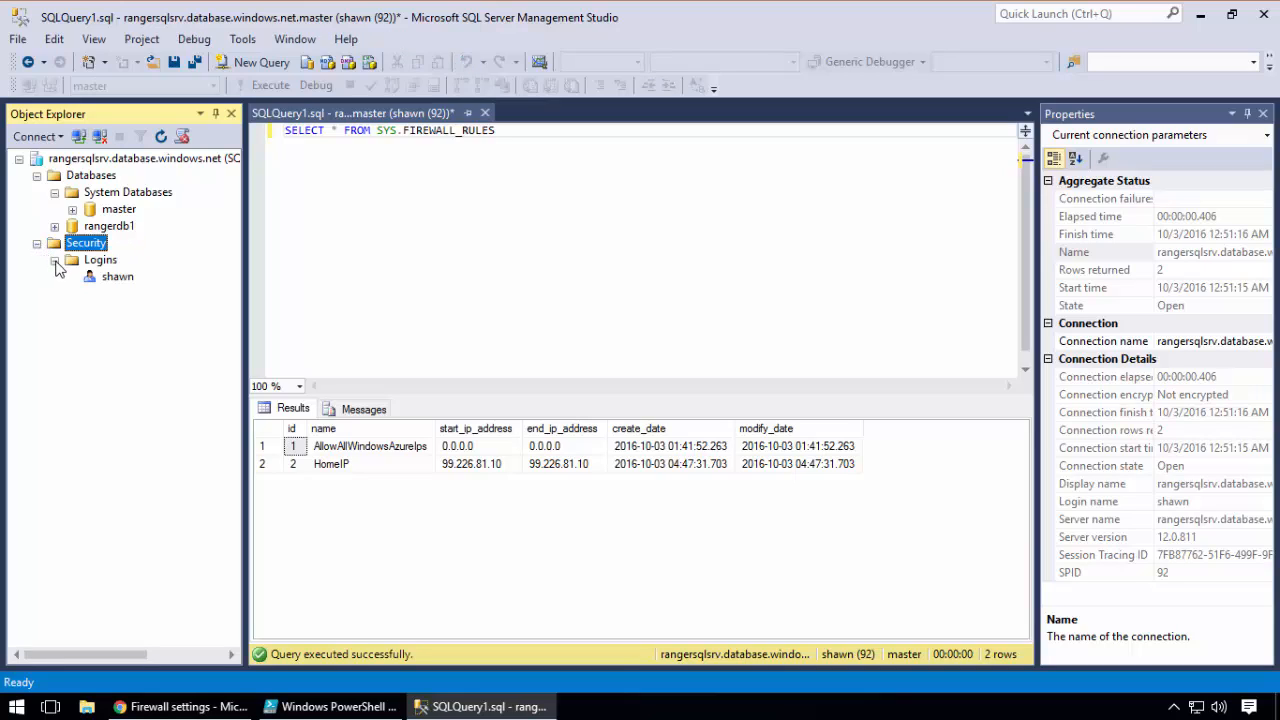
pyautogui.click(116, 278)
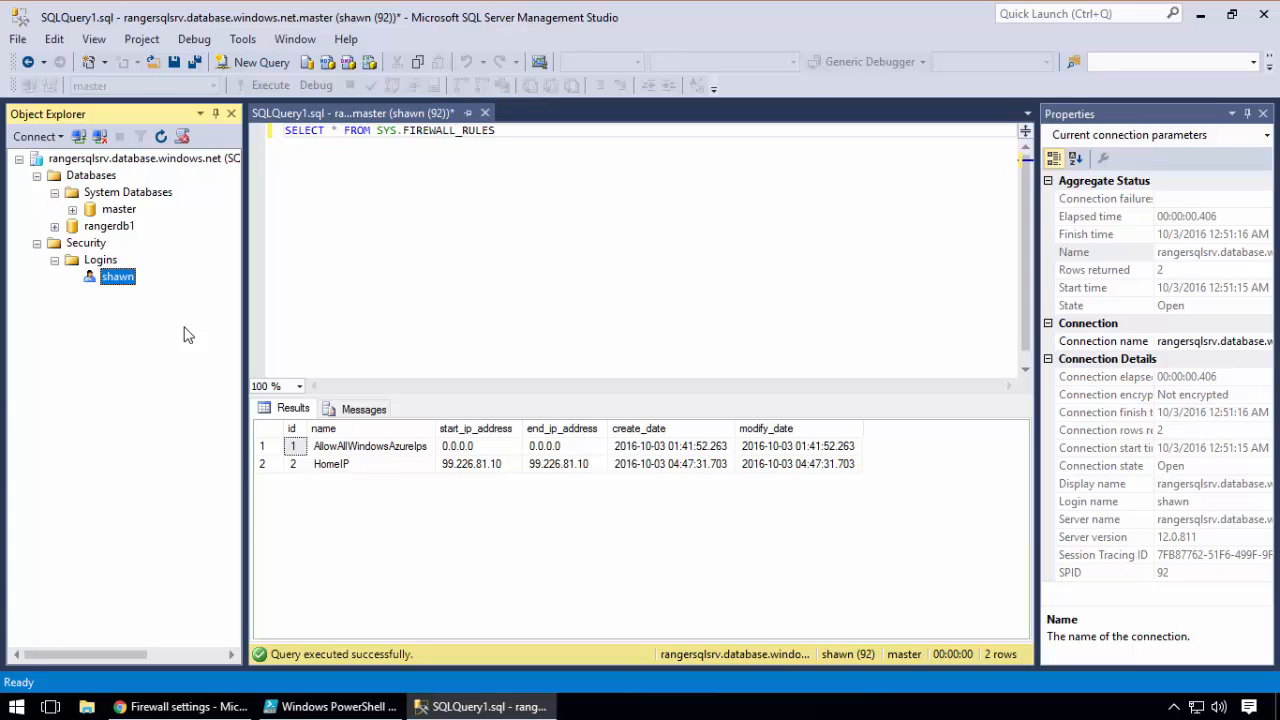
pyautogui.click(98, 260)
pyautogui.click(118, 277)
# Add the query SELECT * FROM sys.sql_logins a few lines below the firewall rules query
pyautogui.click(518, 141)
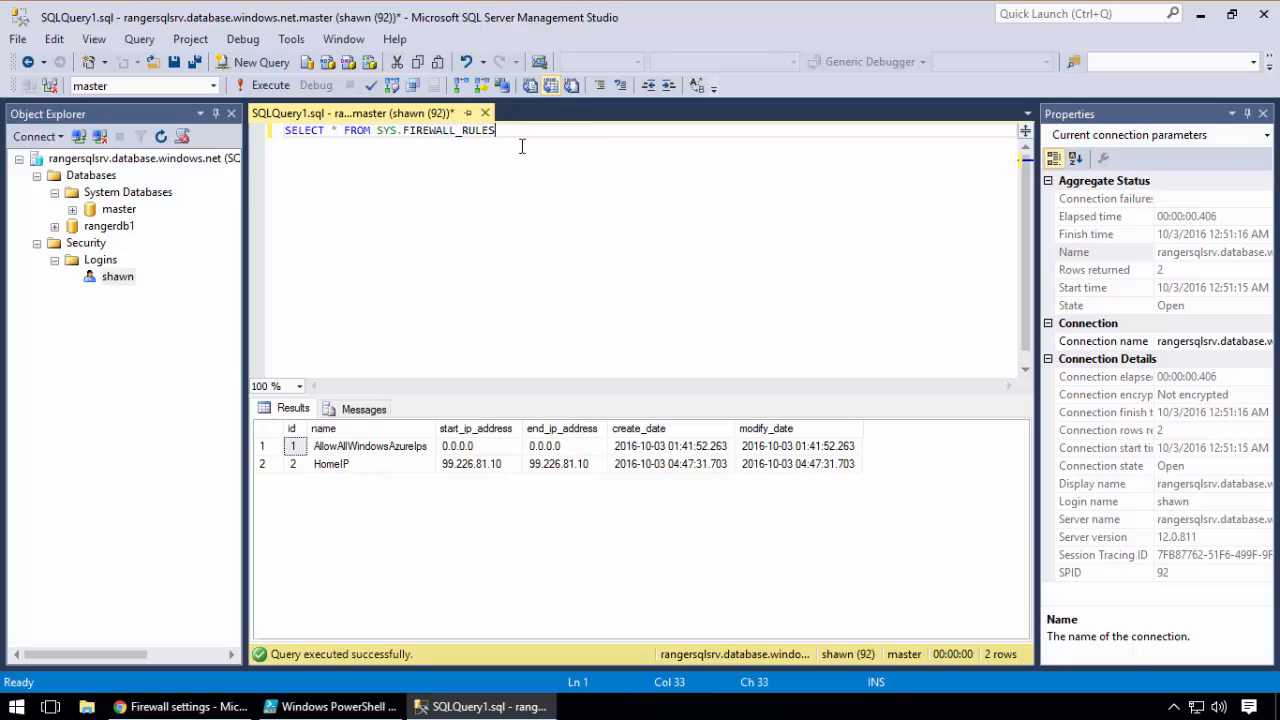
pyautogui.press('Return')
pyautogui.press('Return')
pyautogui.press('Return')
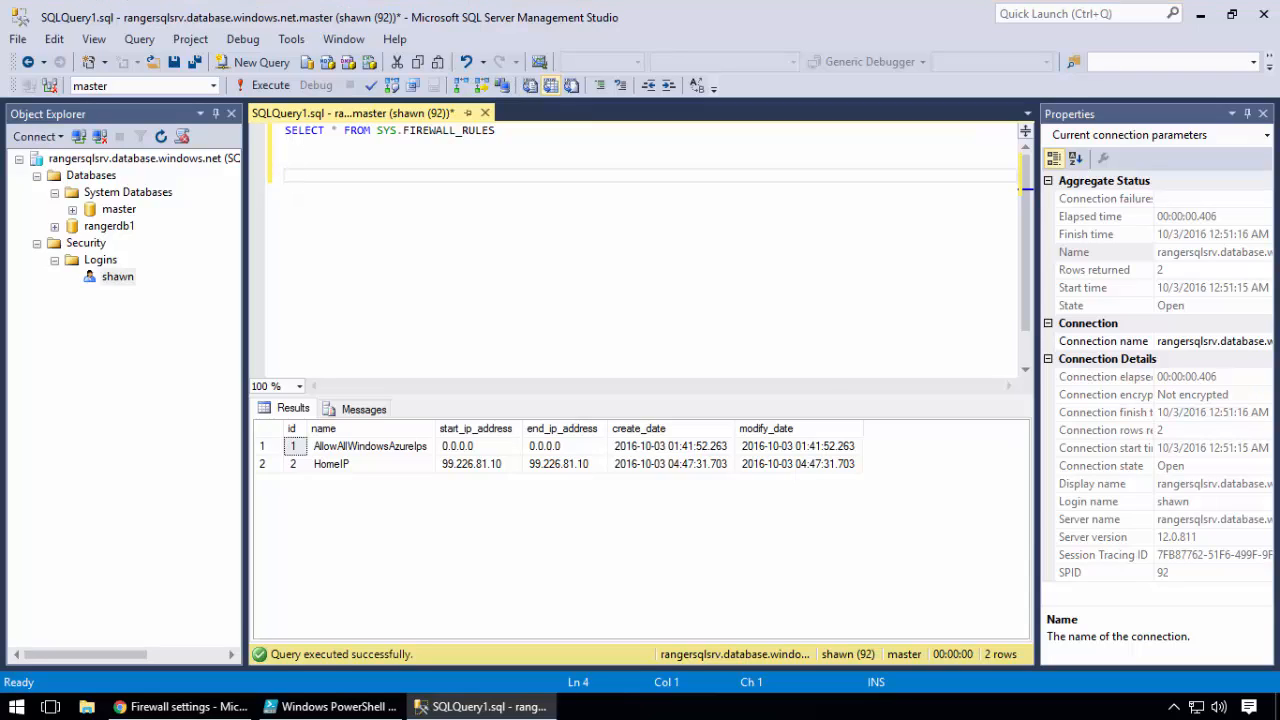
pyautogui.rightClick(311, 180)
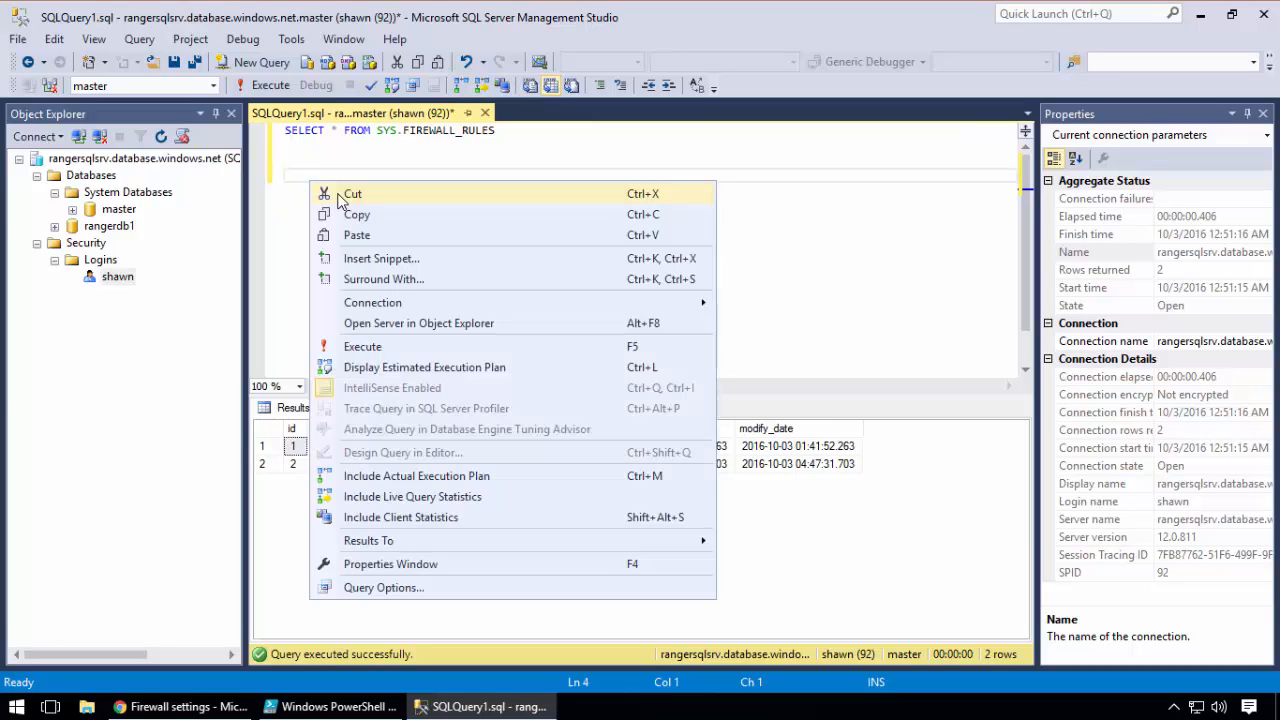
pyautogui.click(357, 235)
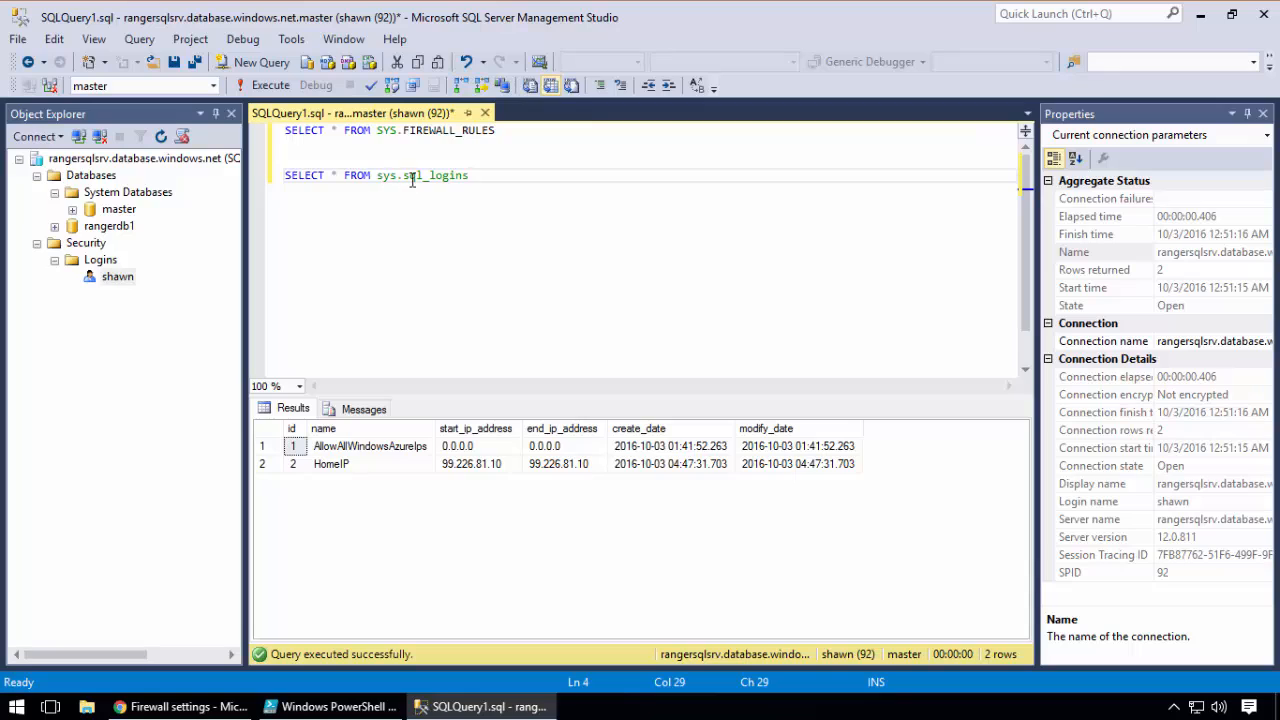
# Execute only the sys.sql_logins query and compare its result with the login listed under the Logins folder
pyautogui.moveTo(490, 176); pyautogui.dragTo(281, 175)
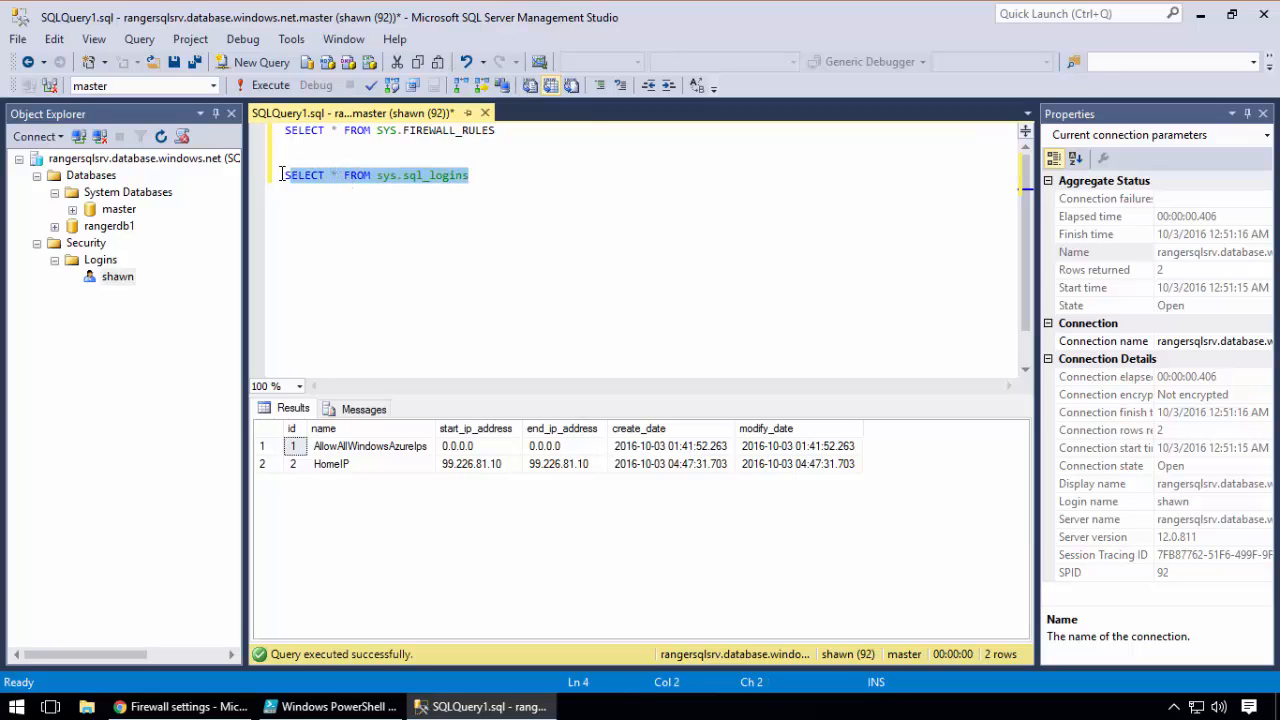
pyautogui.click(478, 146)
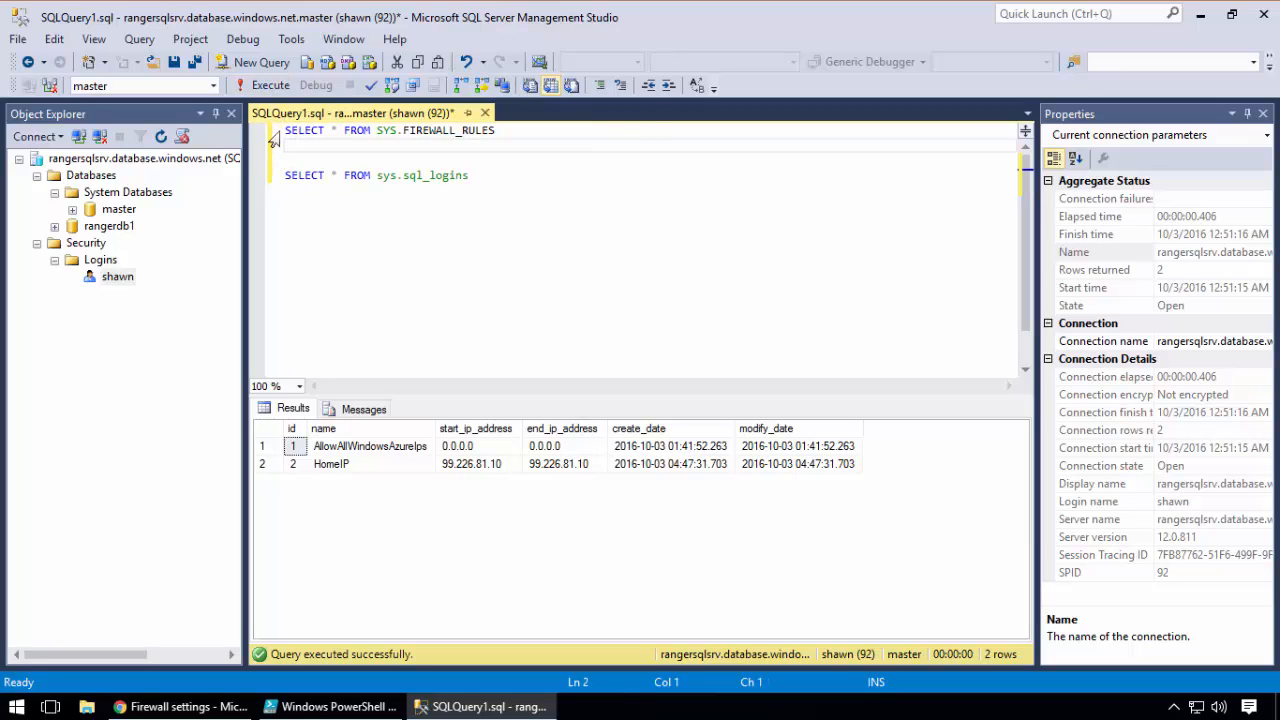
pyautogui.click(274, 131)
pyautogui.click(345, 176)
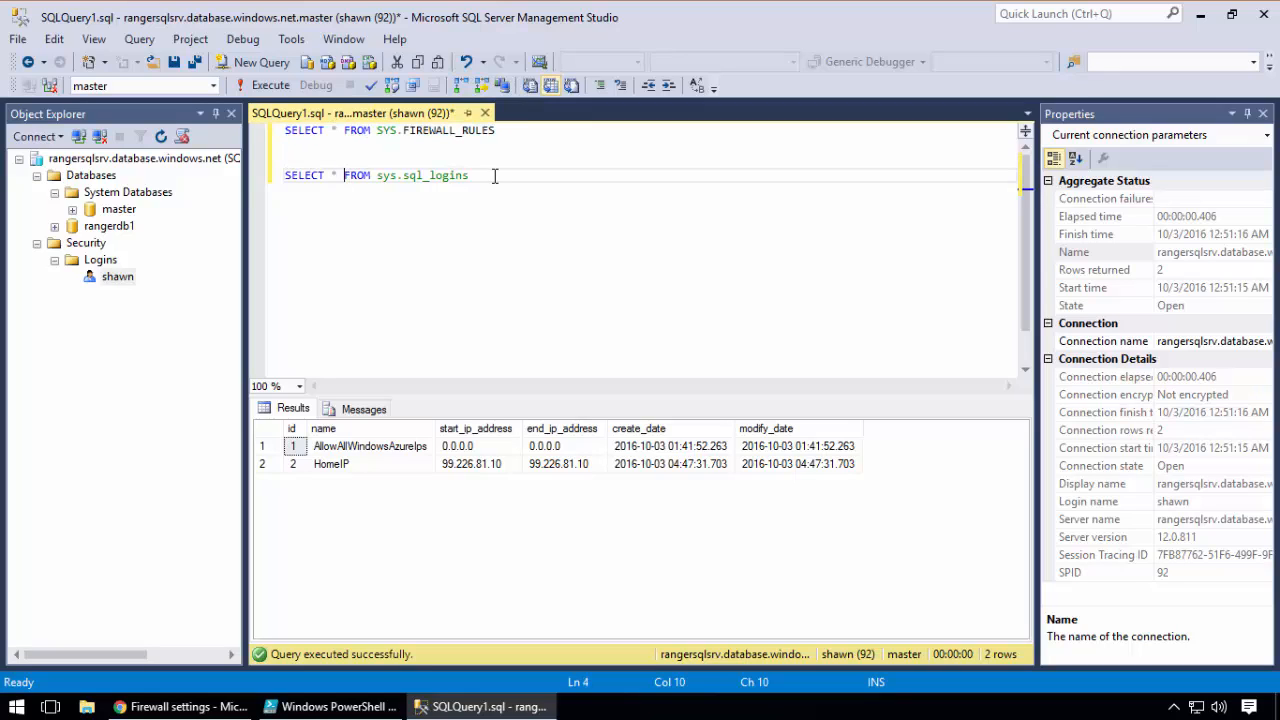
pyautogui.moveTo(494, 176); pyautogui.dragTo(274, 178)
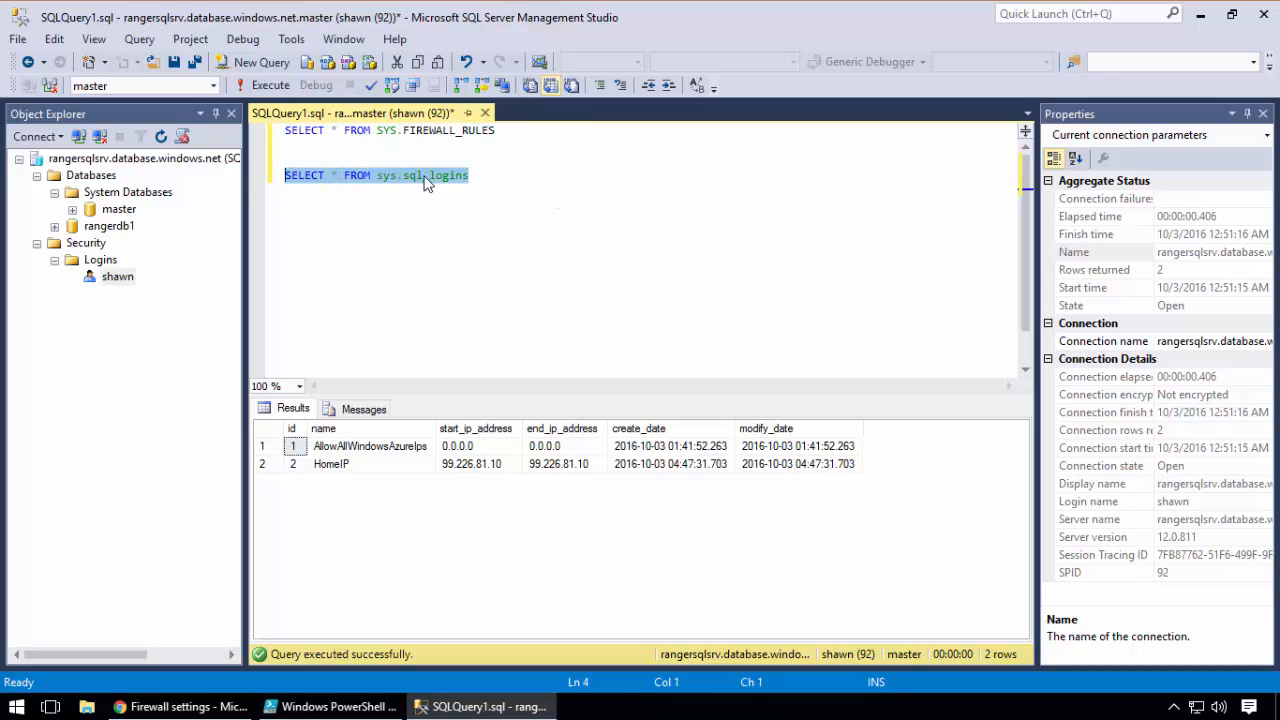
pyautogui.click(268, 87)
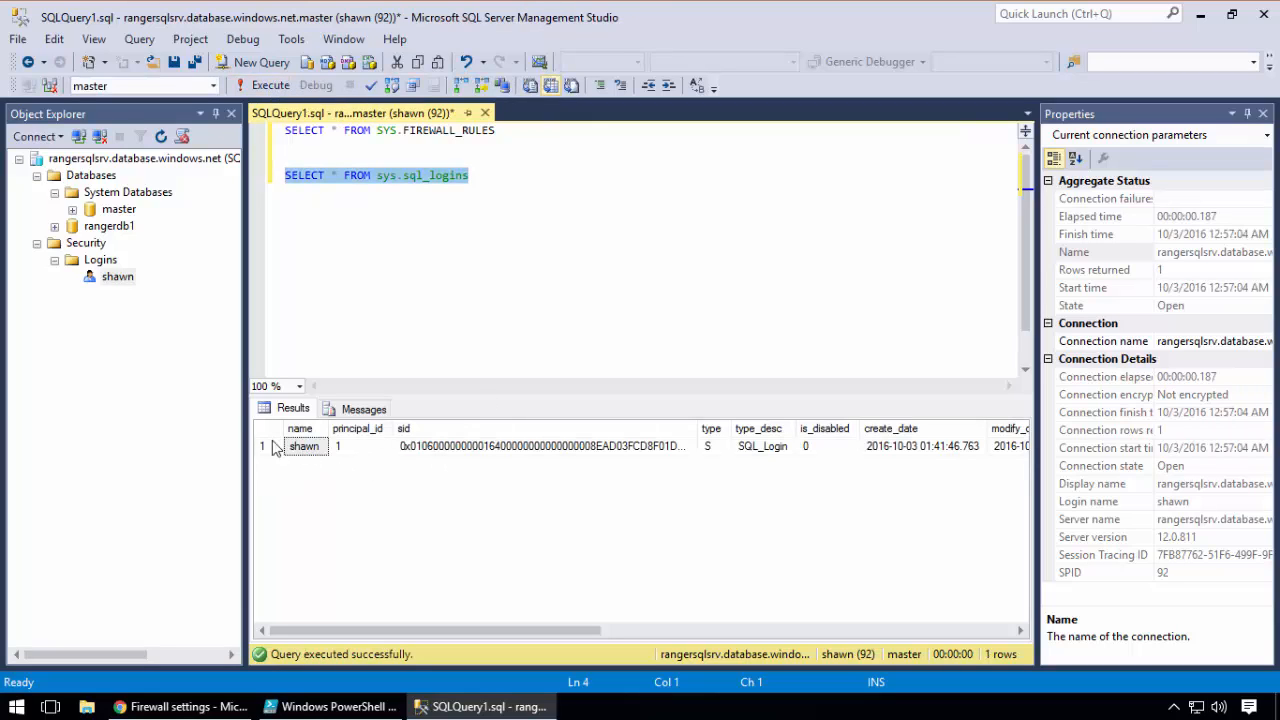
pyautogui.click(115, 277)
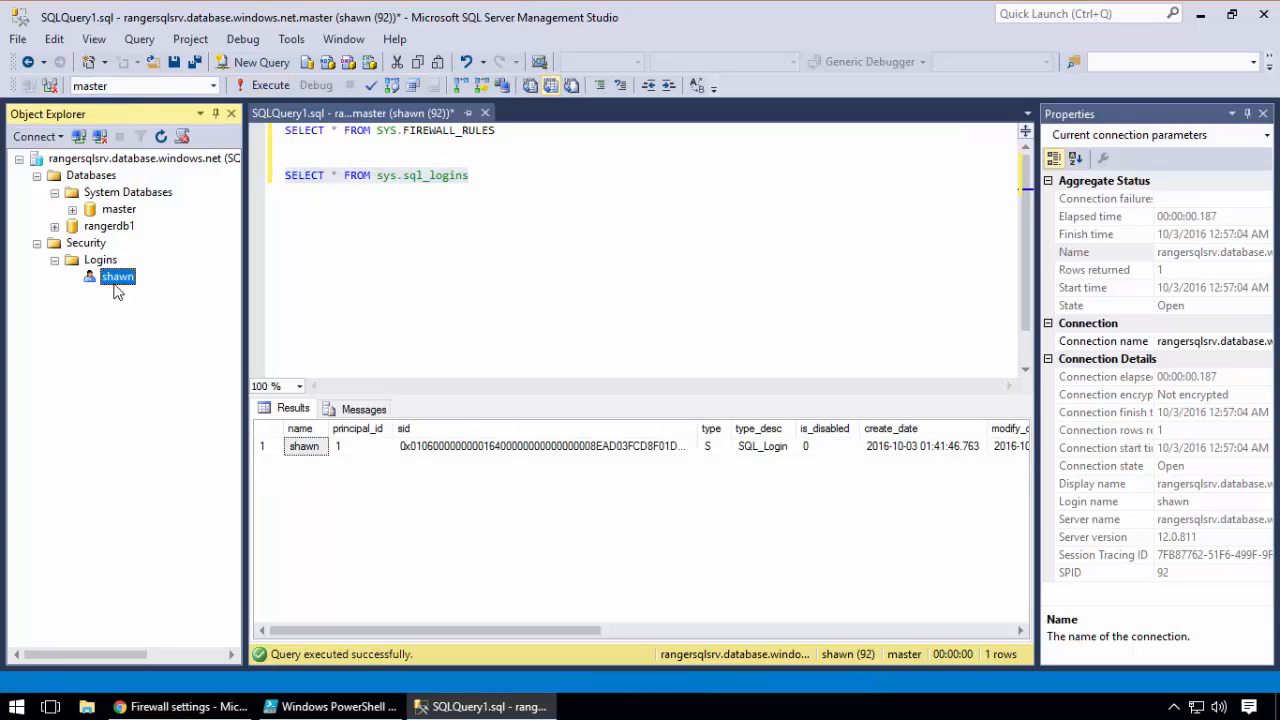
pyautogui.click(360, 492)
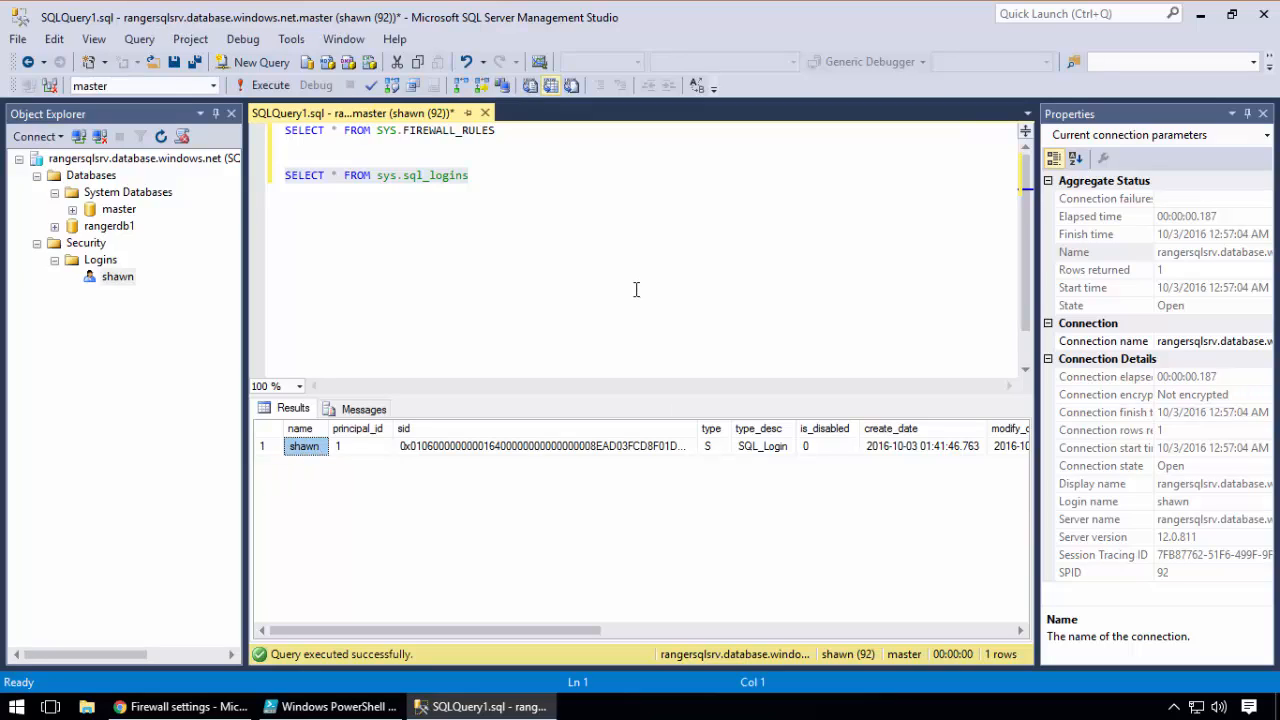
pyautogui.click(602, 283)
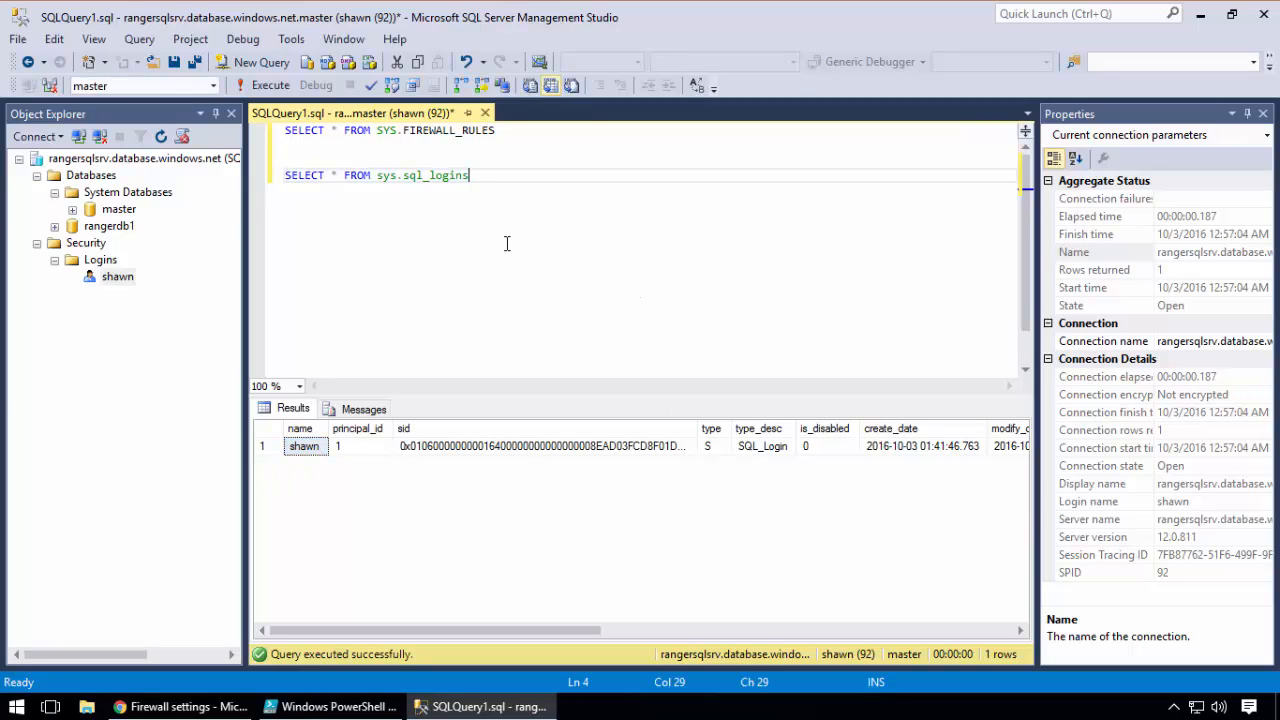
pyautogui.press('Return')
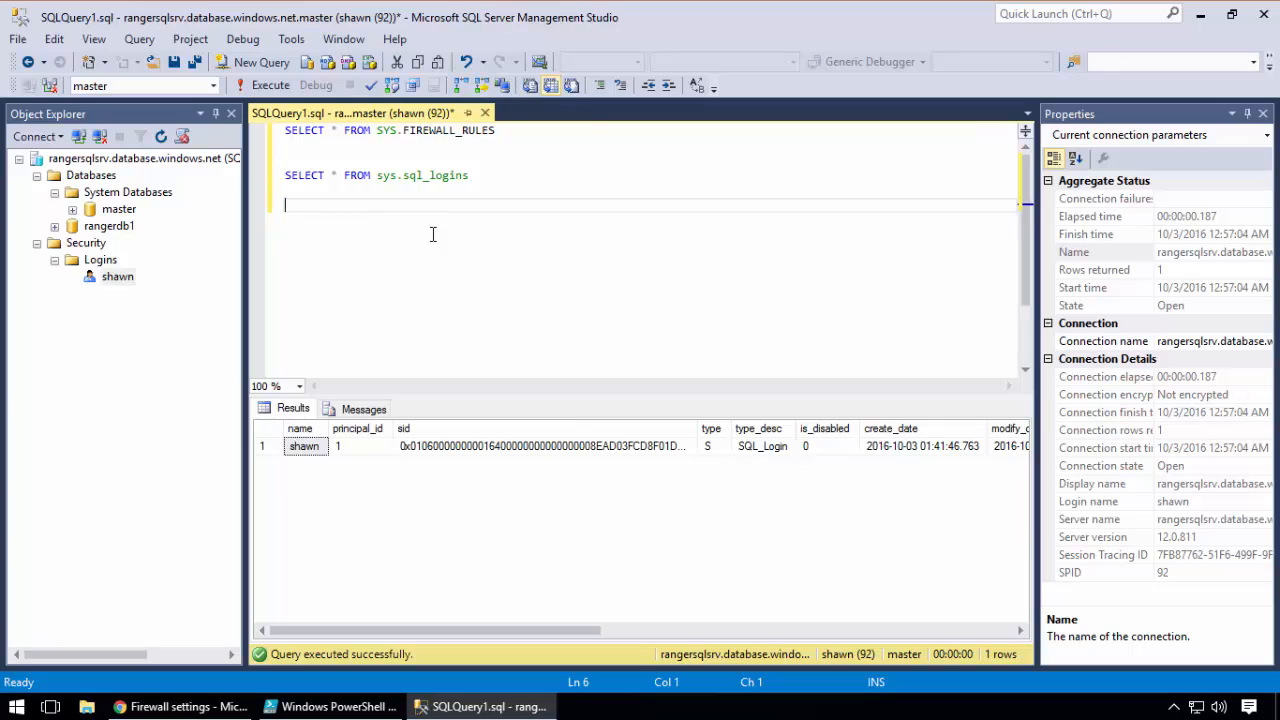
# Generate a new login script from the Logins folder and set the login name to ranger1
pyautogui.rightClick(92, 259)
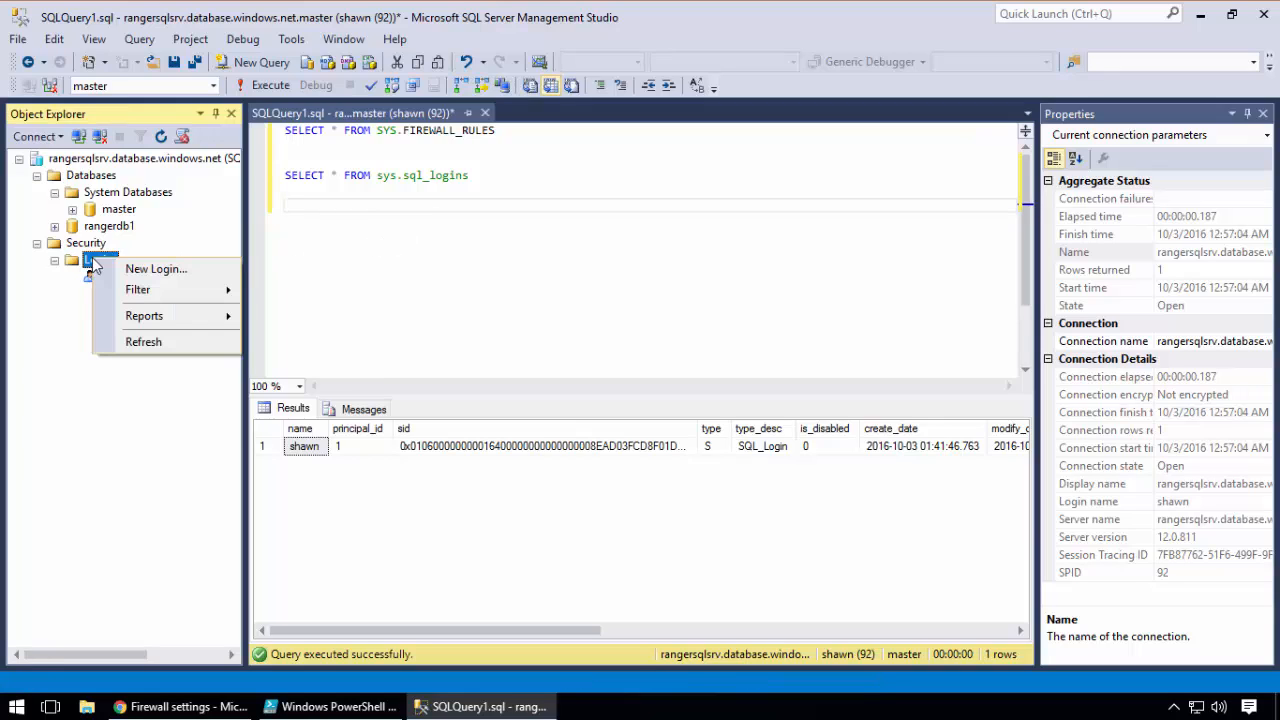
pyautogui.click(152, 269)
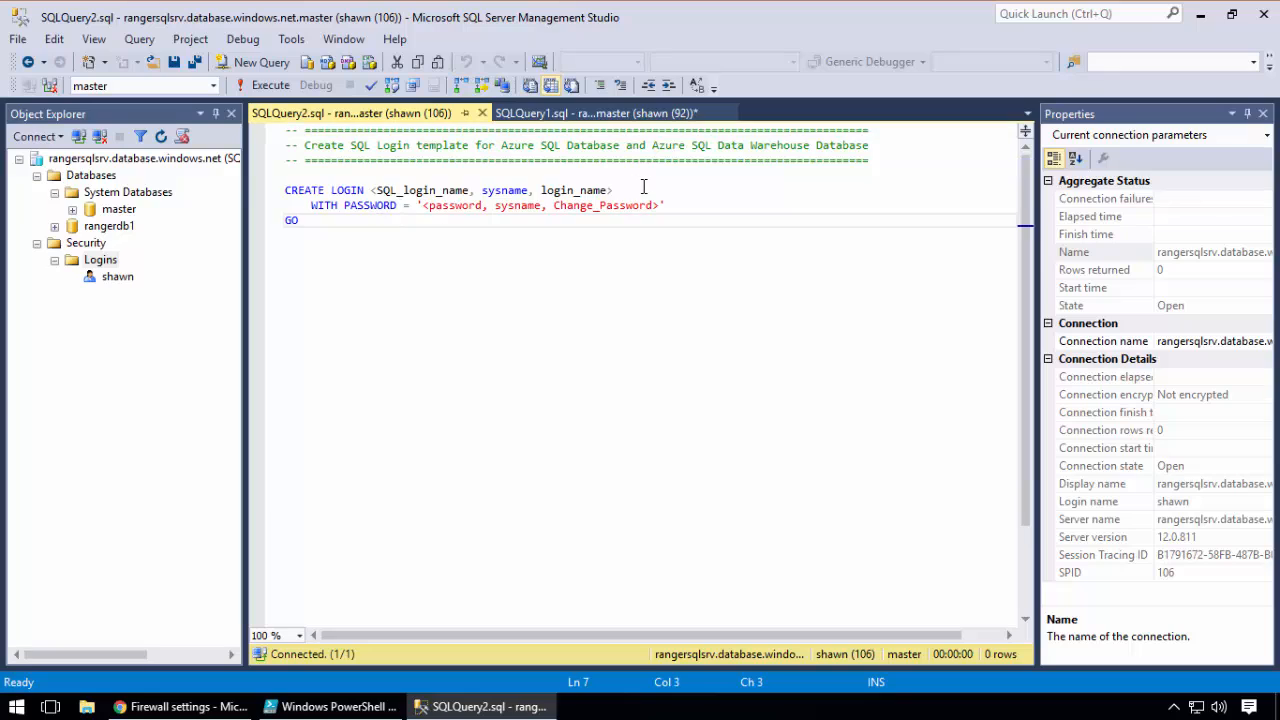
pyautogui.moveTo(643, 189); pyautogui.dragTo(372, 187)
pyautogui.write('ranger1')
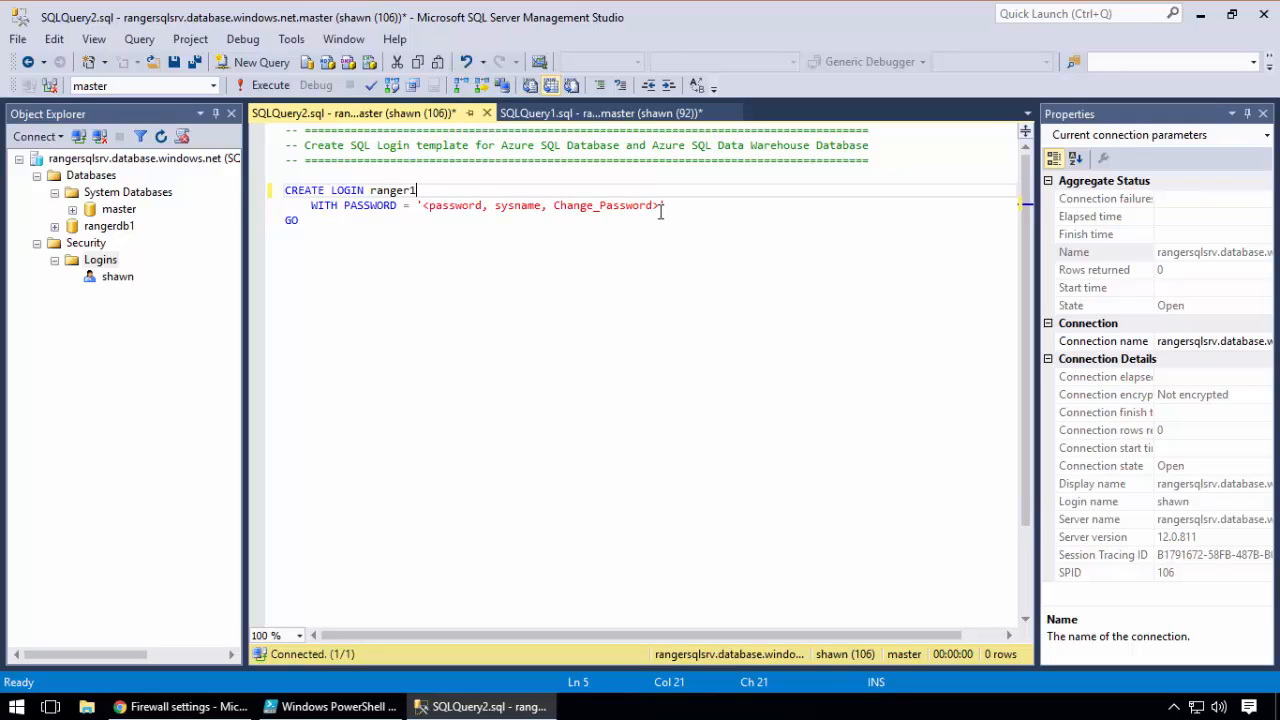
# Try to enter the login password in the script's password placeholder and undo the edit, keeping the ranger1 name
pyautogui.moveTo(660, 206); pyautogui.dragTo(423, 205)
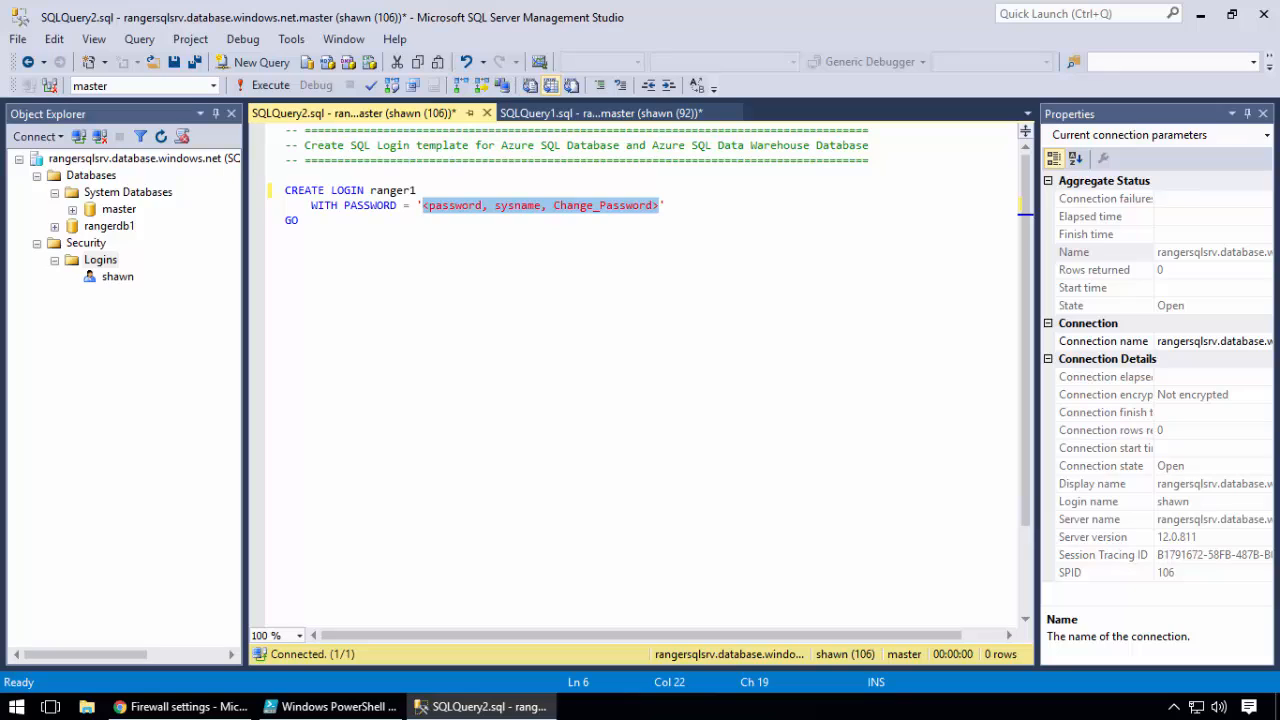
pyautogui.moveTo(659, 205); pyautogui.dragTo(422, 228)
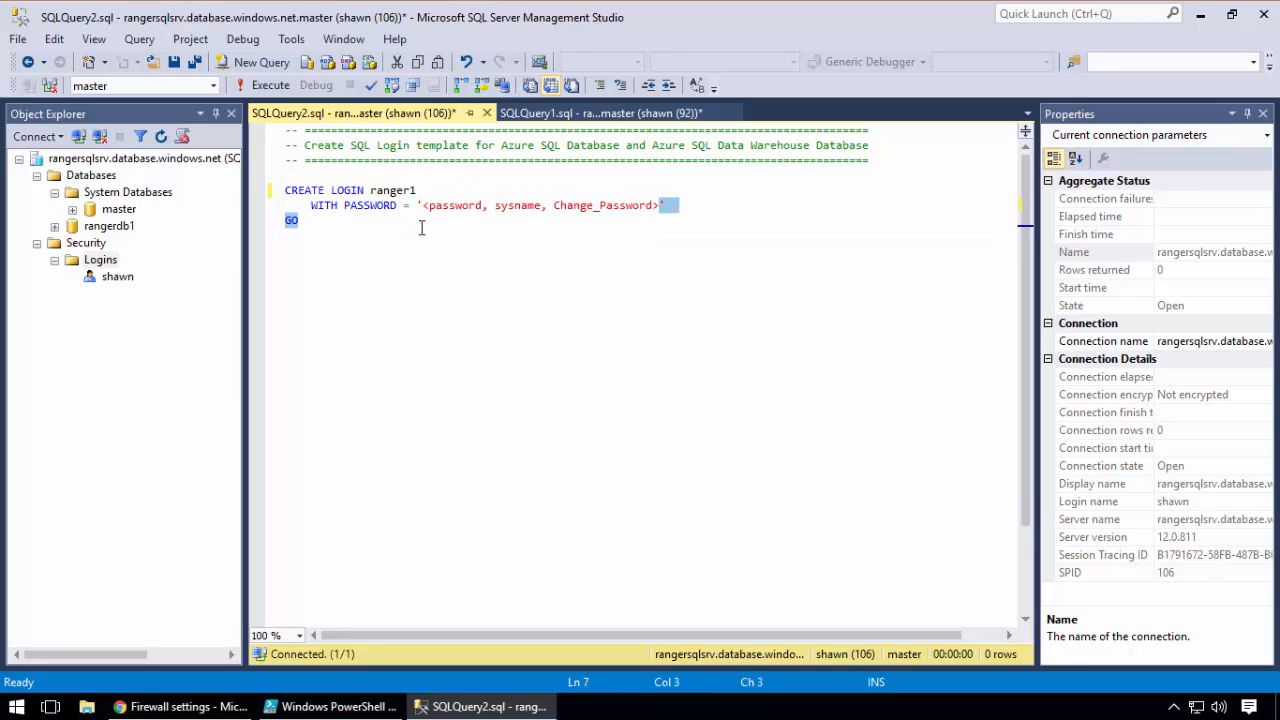
pyautogui.write('p@')
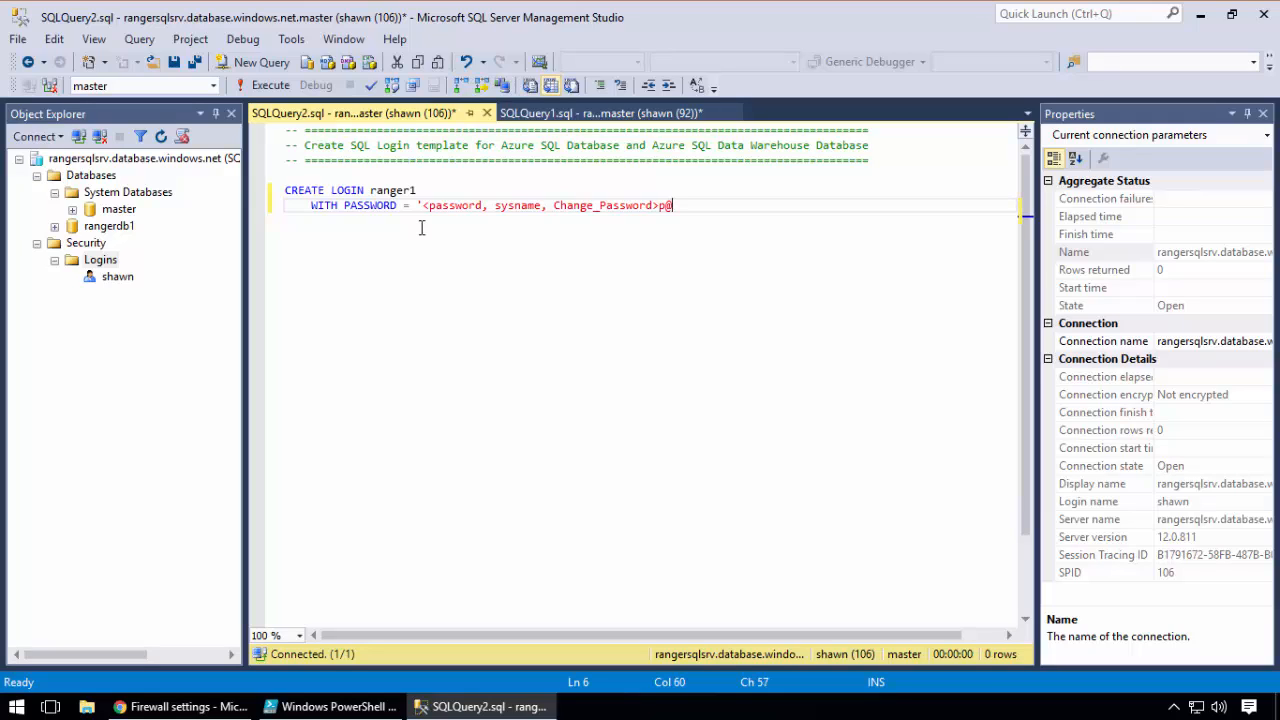
pyautogui.write('ssw0rd')
pyautogui.moveTo(659, 205); pyautogui.dragTo(422, 205)
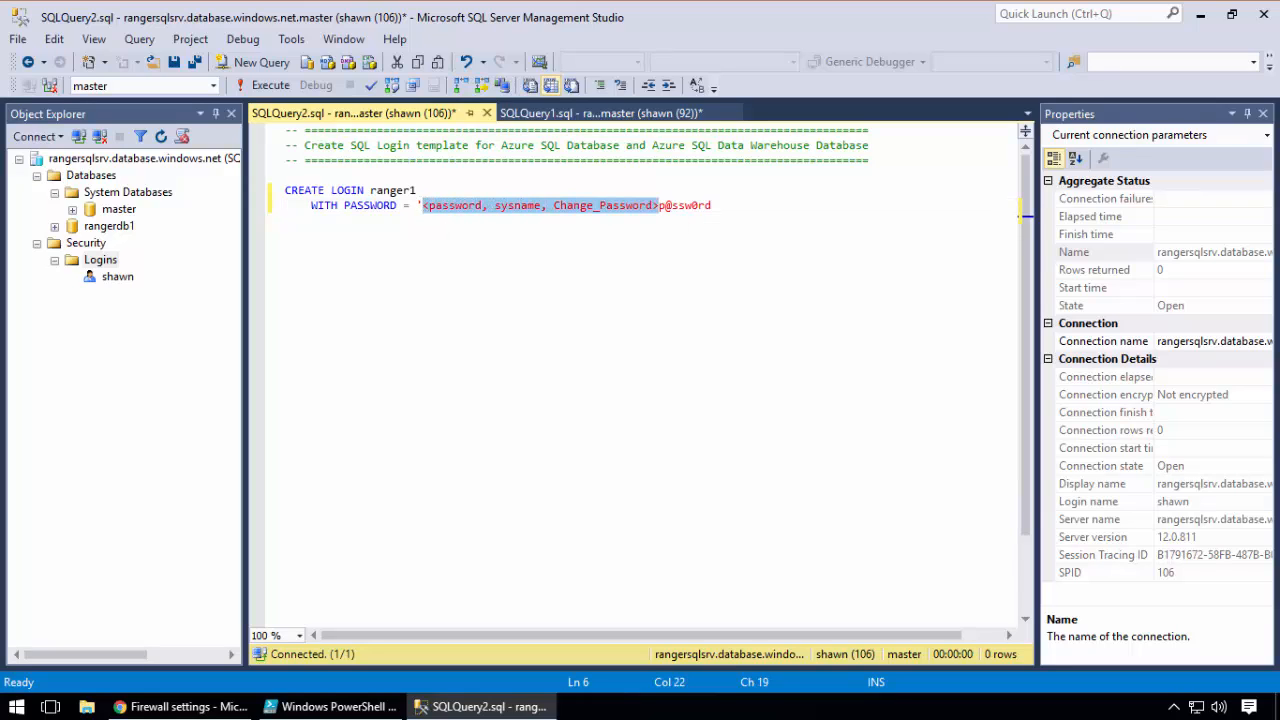
pyautogui.hotkey('ctrl', 'z')
pyautogui.hotkey('ctrl', 'z')
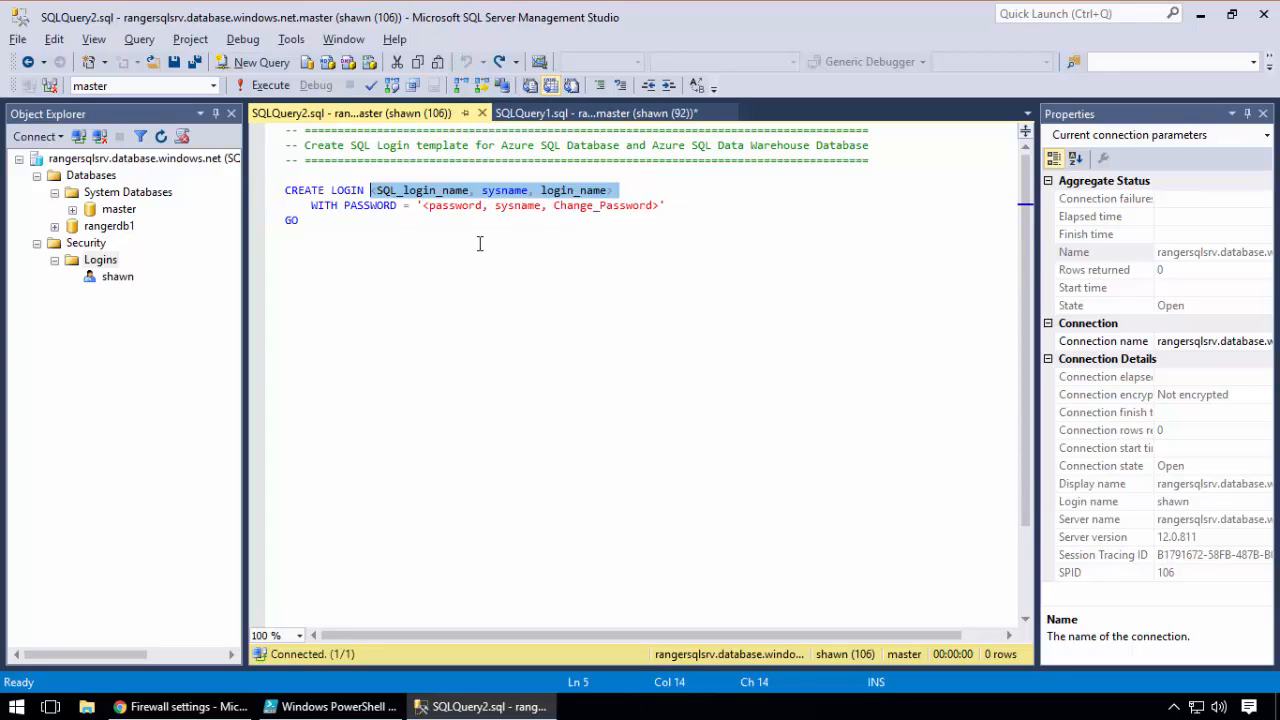
pyautogui.click(499, 61)
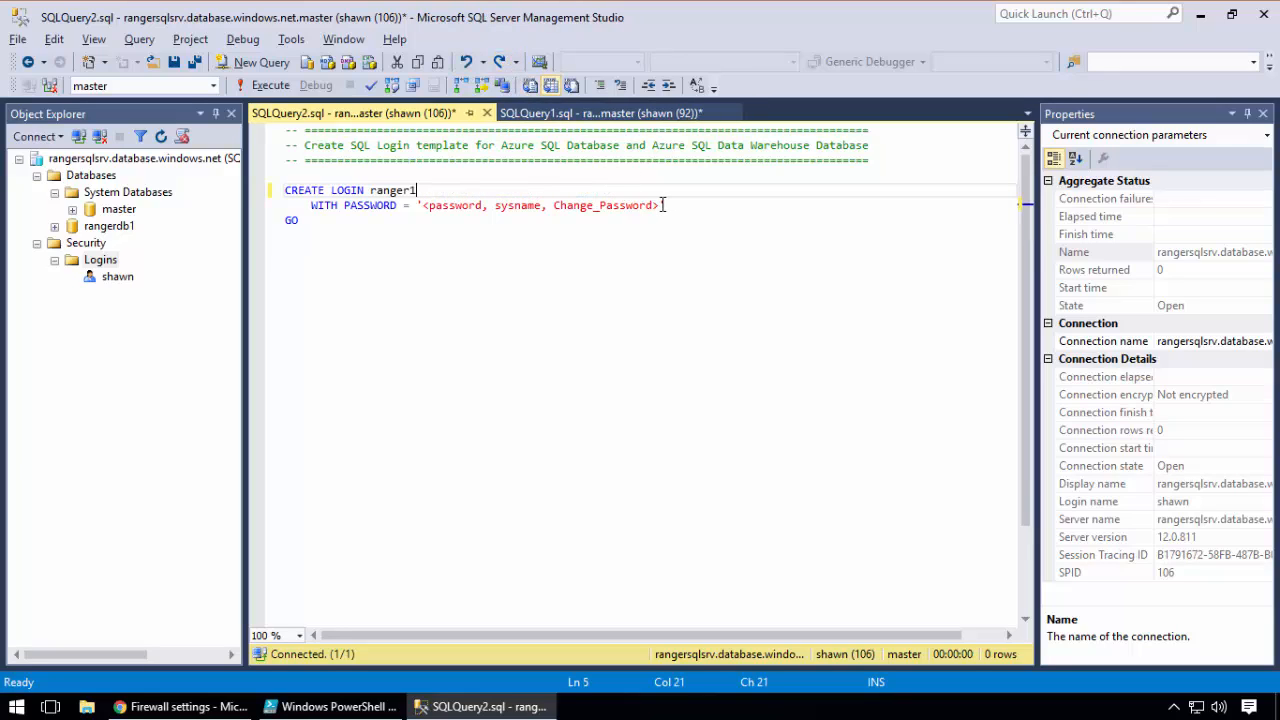
# Replace the password placeholder with the login password and execute the CREATE LOGIN statement for ranger1
pyautogui.moveTo(661, 205); pyautogui.dragTo(423, 206)
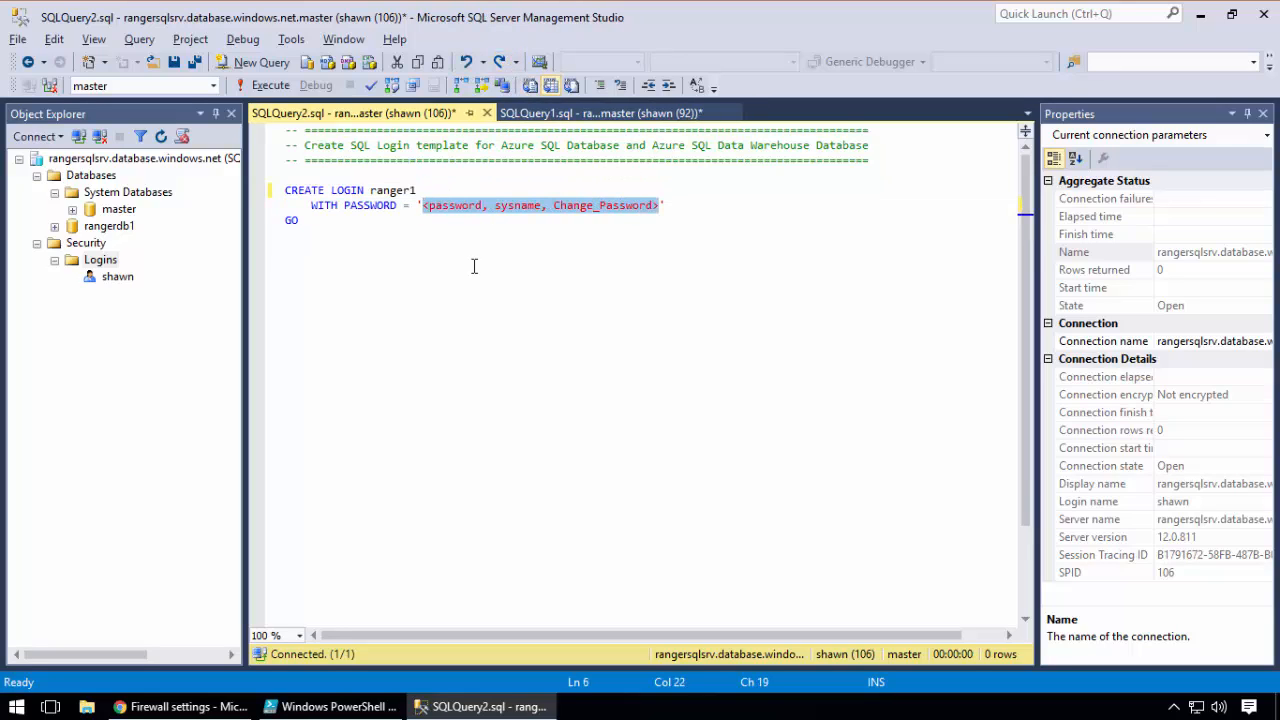
pyautogui.write('p@')
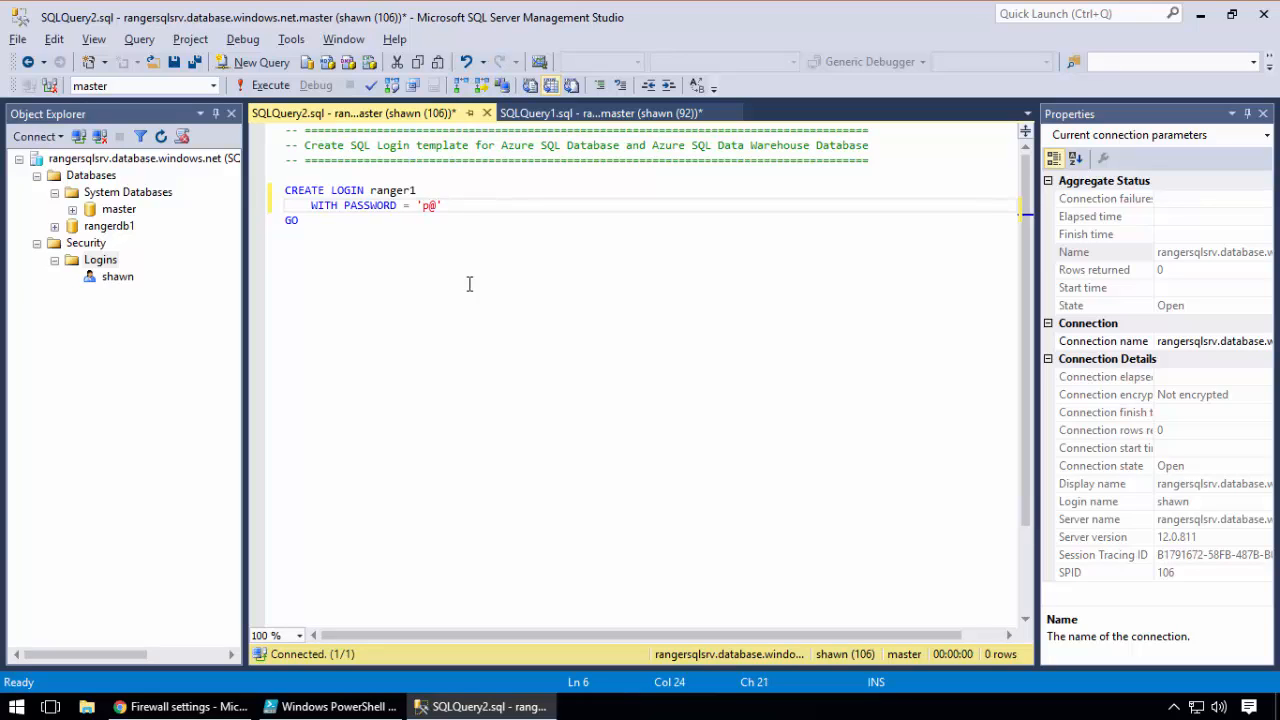
pyautogui.write('ssw0rd')
pyautogui.moveTo(358, 236); pyautogui.dragTo(279, 172)
pyautogui.click(268, 86)
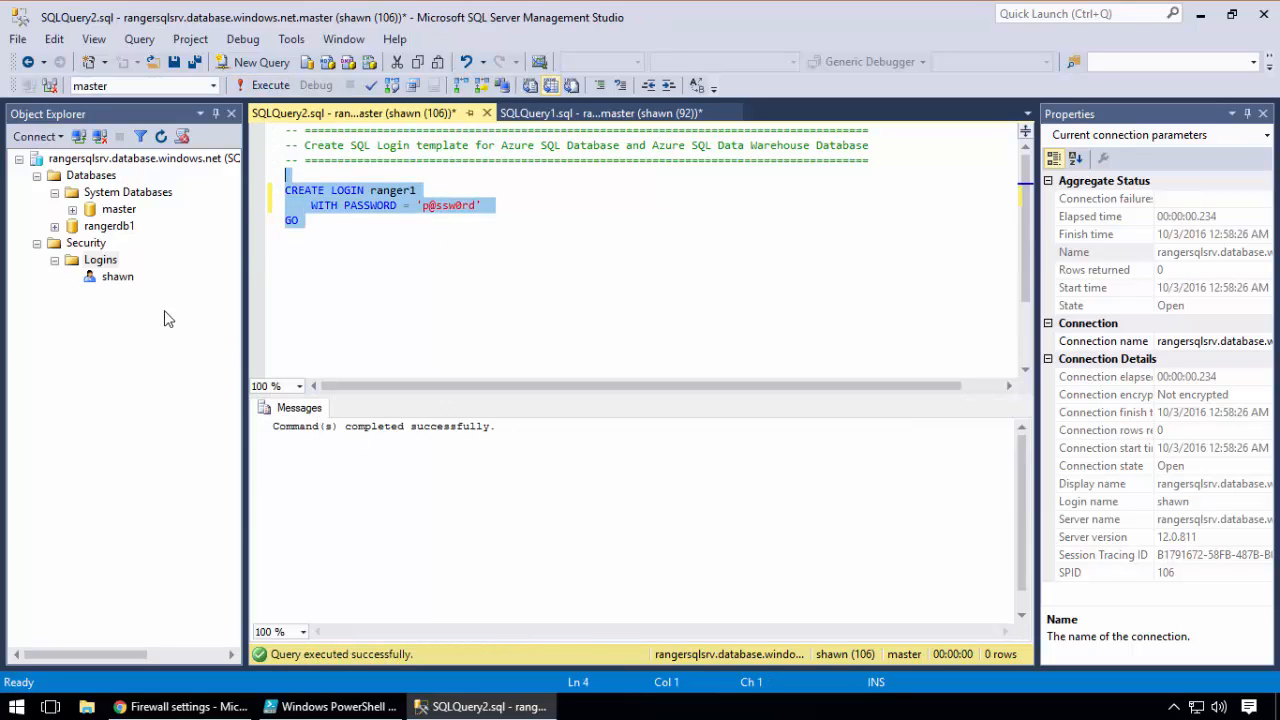
# Refresh the Logins folder in Object Explorer and select the ranger1 login
pyautogui.rightClick(115, 263)
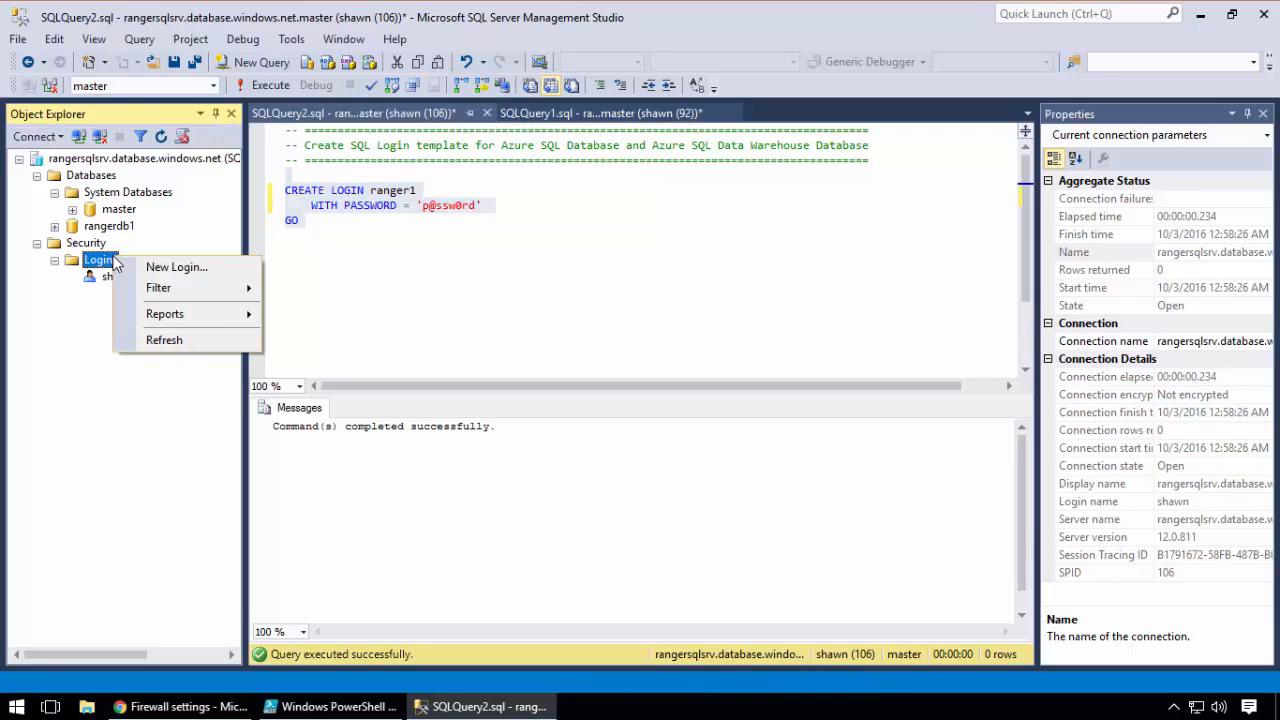
pyautogui.click(172, 340)
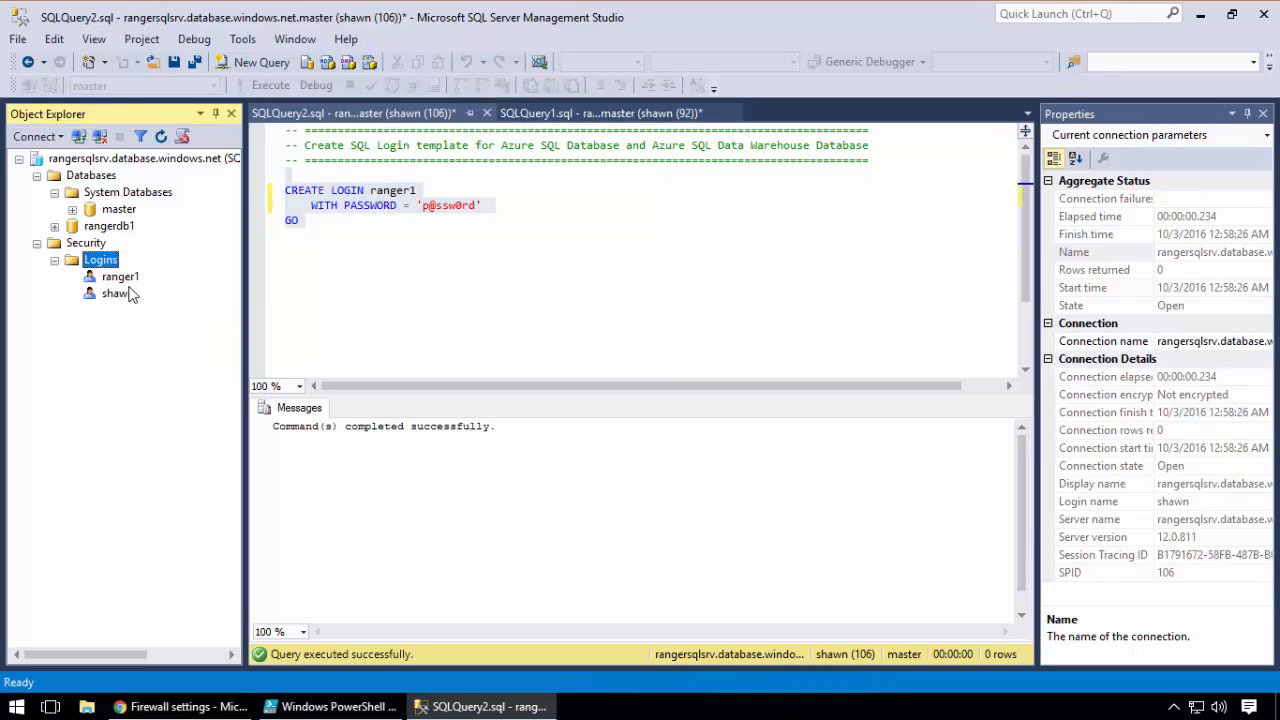
pyautogui.click(125, 277)
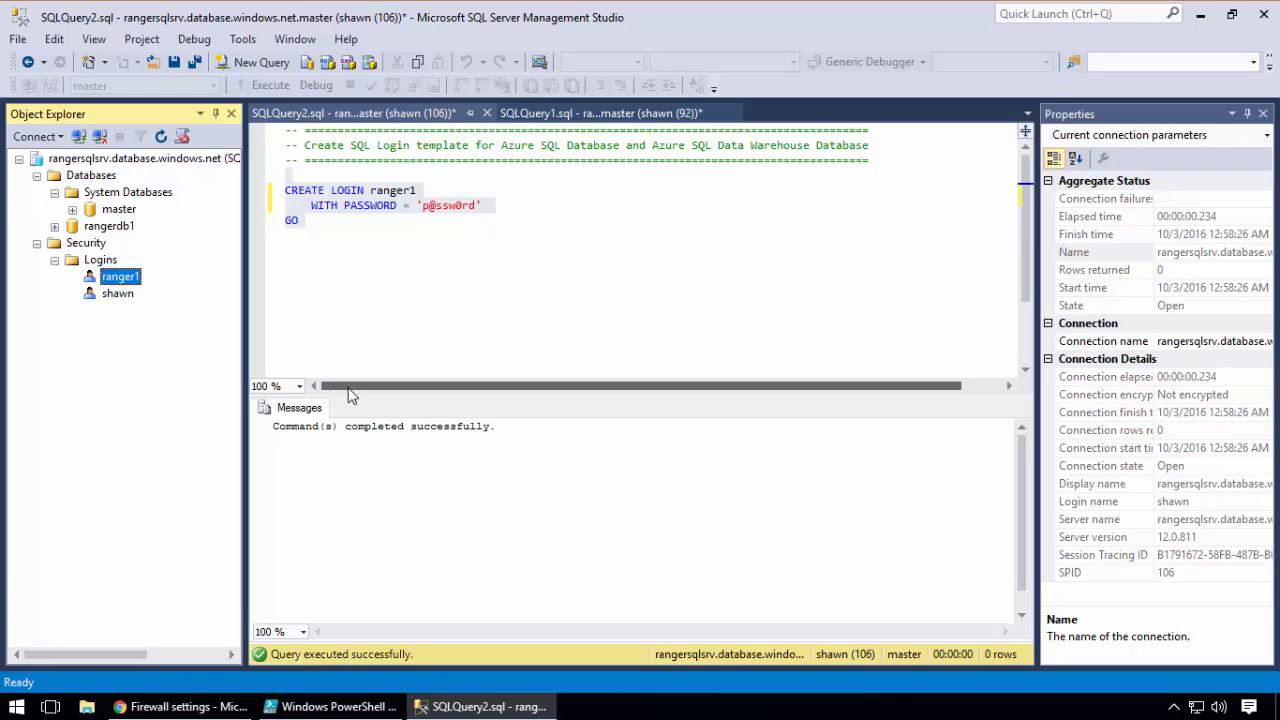
# Launch a second SQL Server Management Studio instance and prepare a connection to rangersqlsrv.database.windows.net with the ranger1 login
pyautogui.click(18, 708)
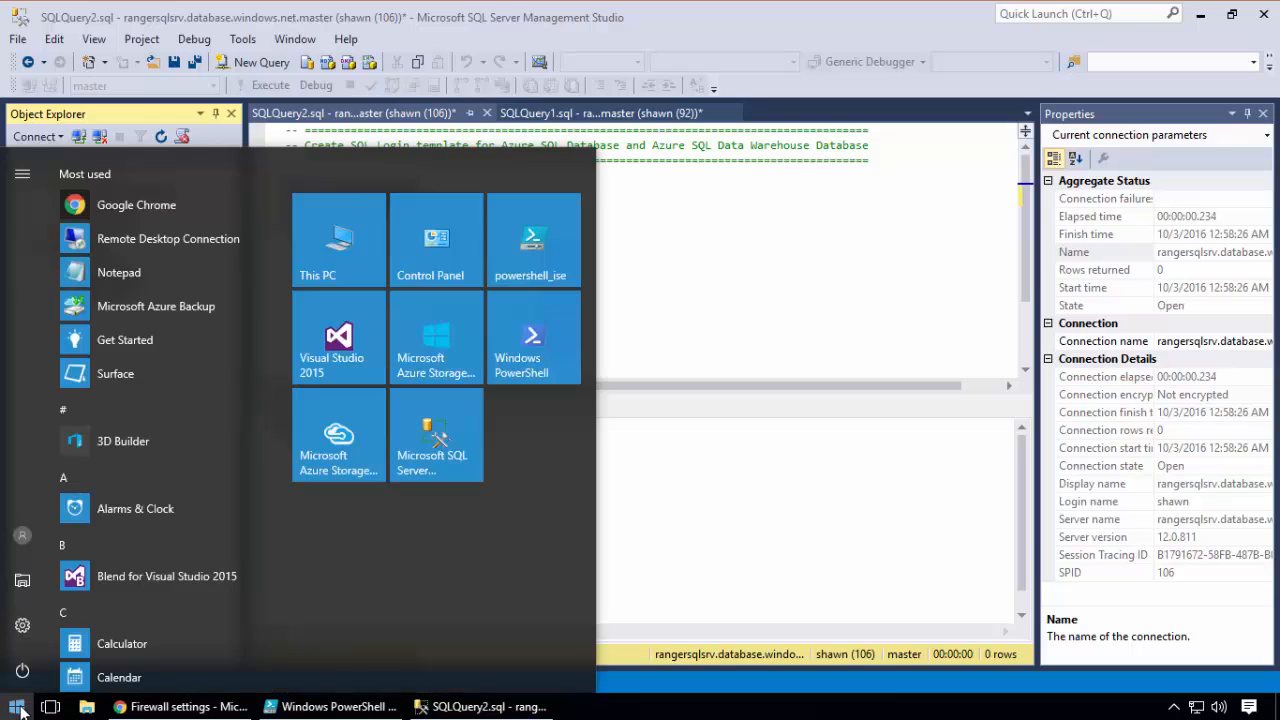
pyautogui.click(432, 418)
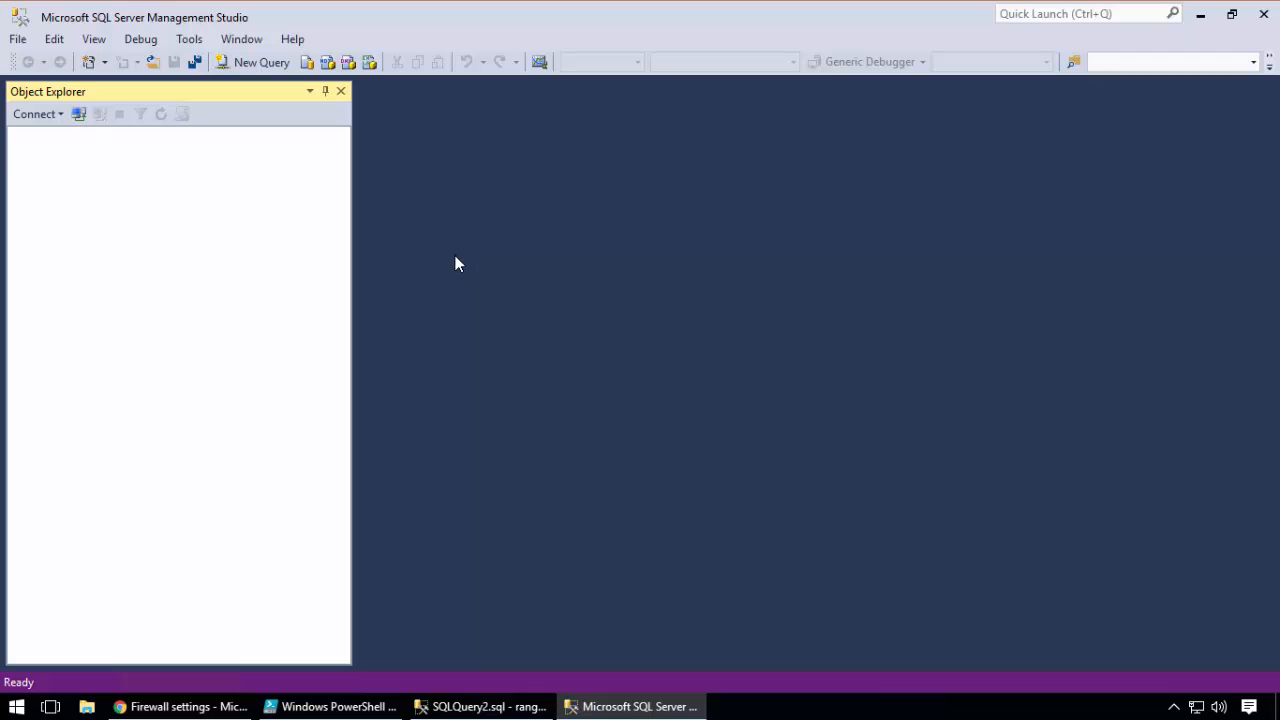
pyautogui.click(670, 285)
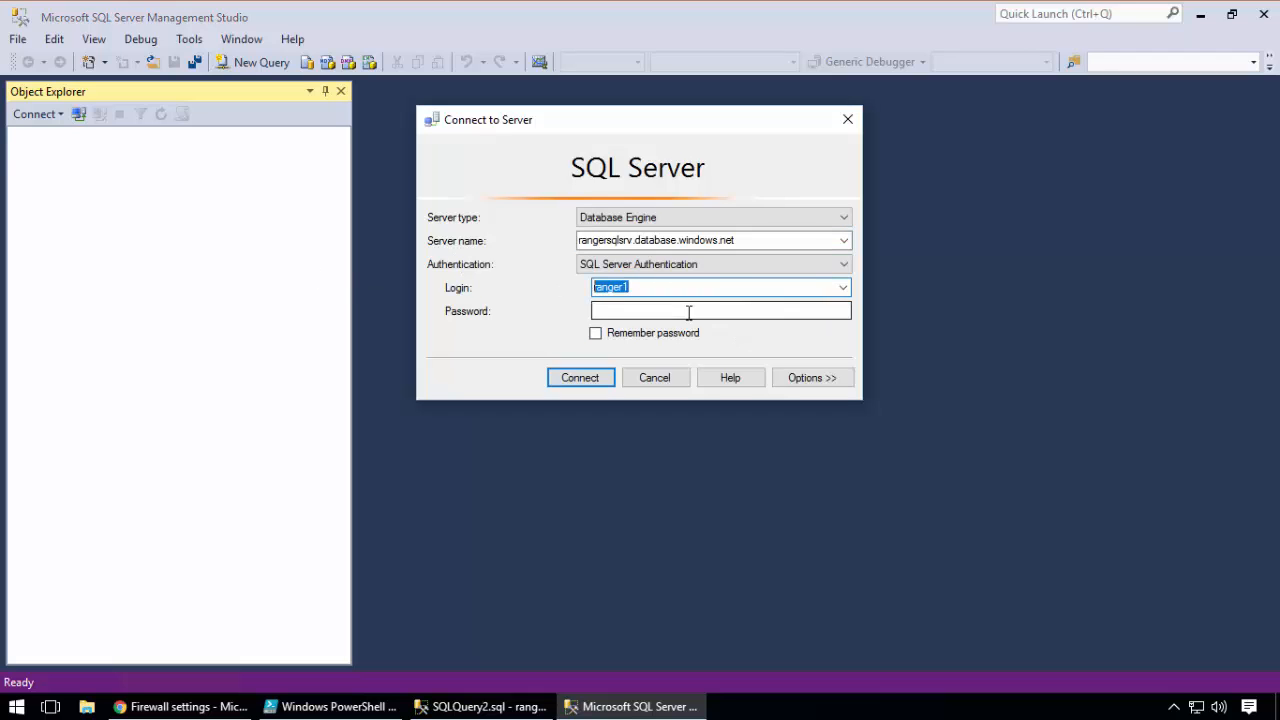
pyautogui.click(688, 311)
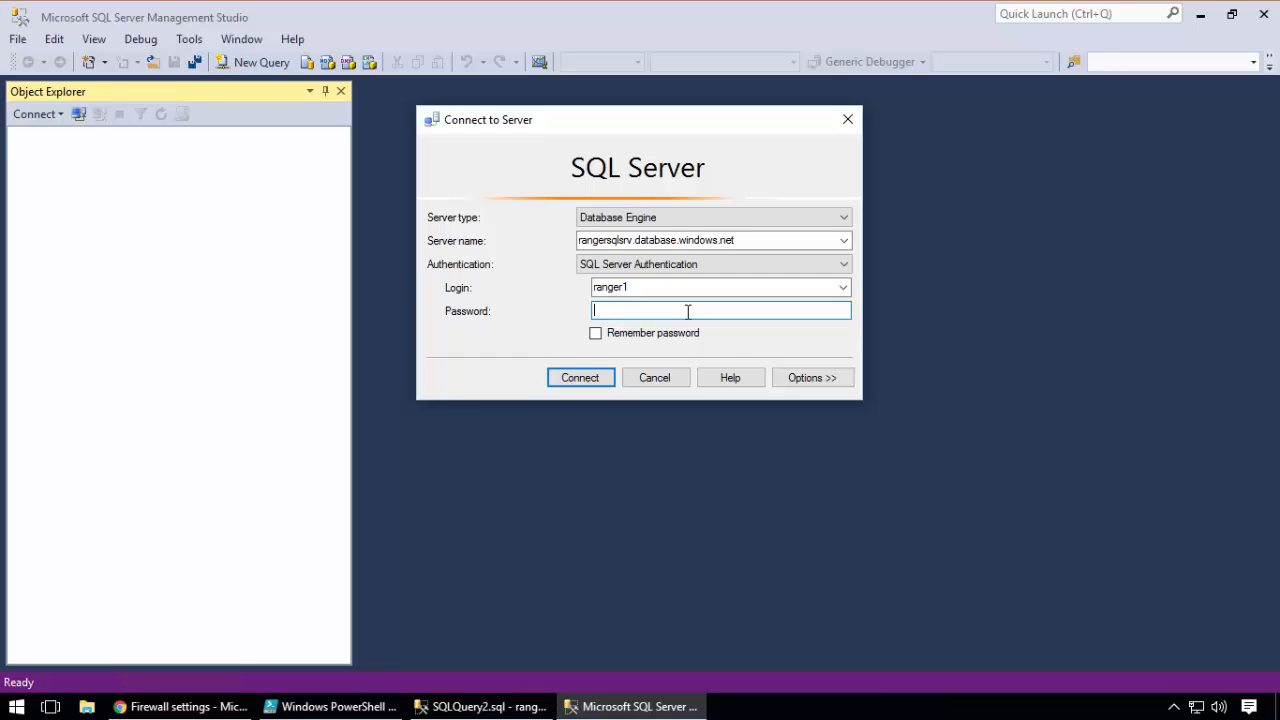
# Open the additional connection options and set the database to connect to as <default>
pyautogui.click(820, 377)
pyautogui.click(824, 280)
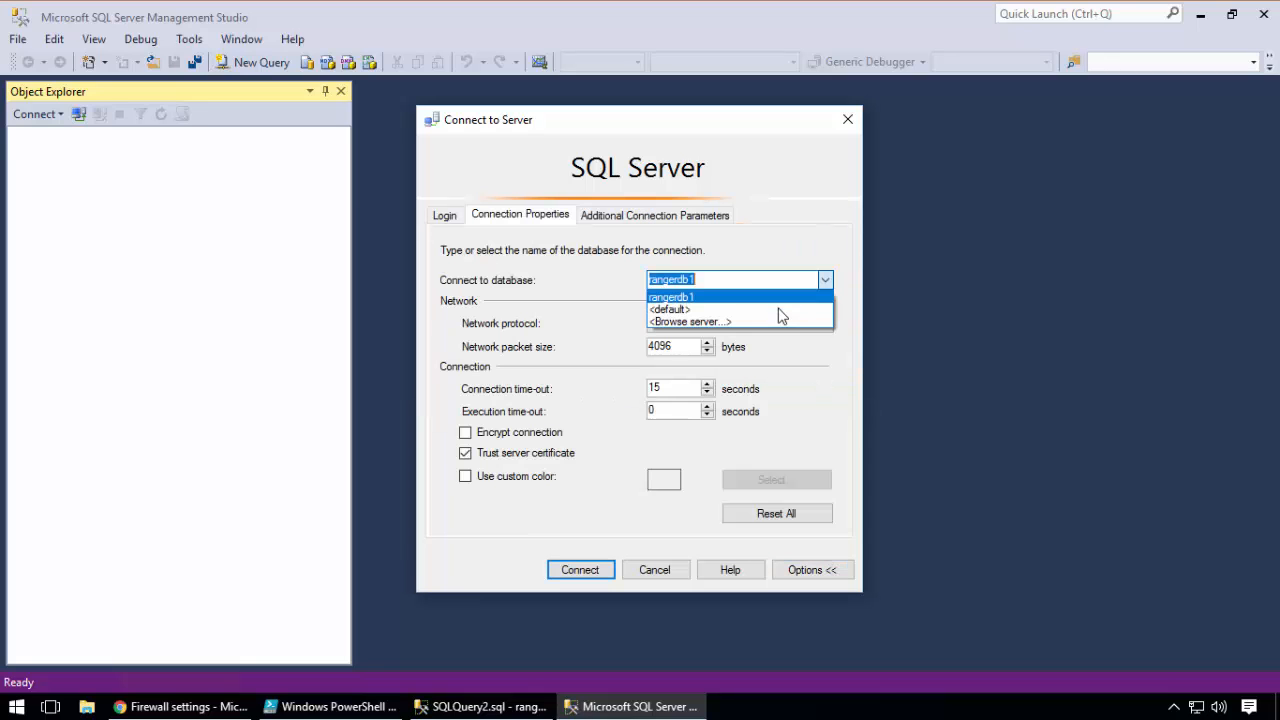
pyautogui.click(778, 309)
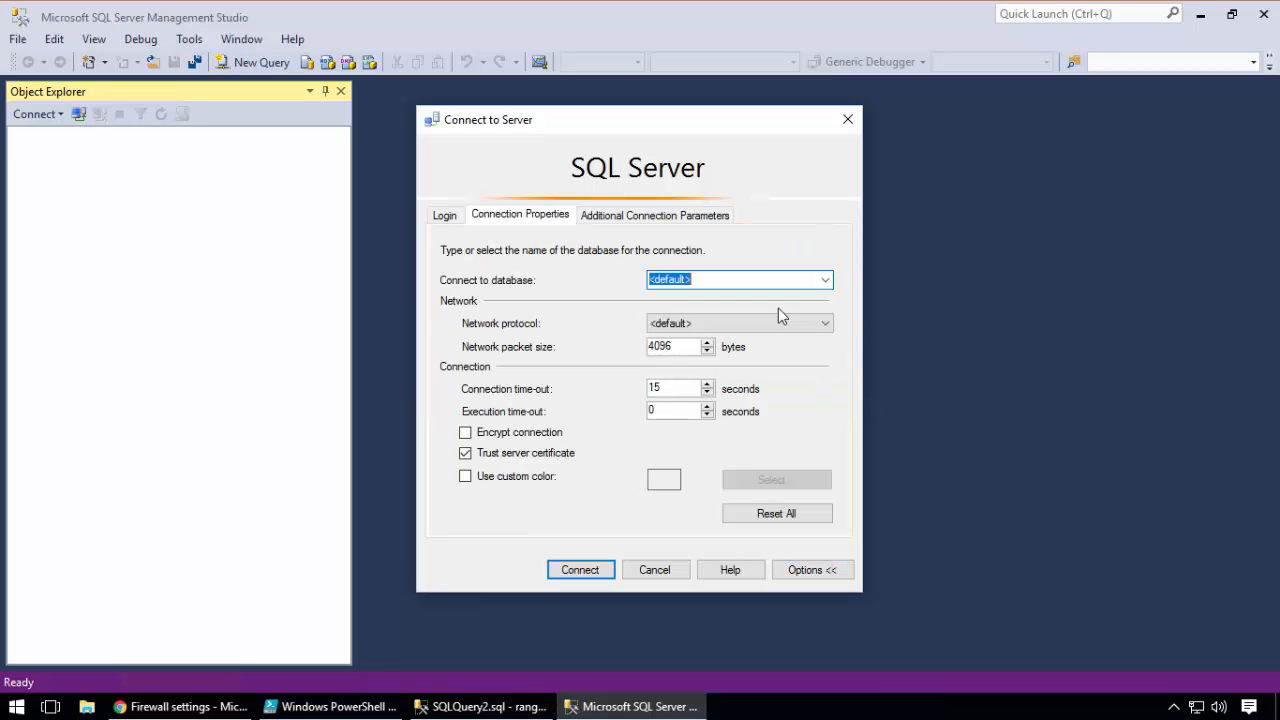
# Enter the login password for ranger1 and try to connect to rangersqlsrv.database.windows.net with the default database
pyautogui.click(447, 219)
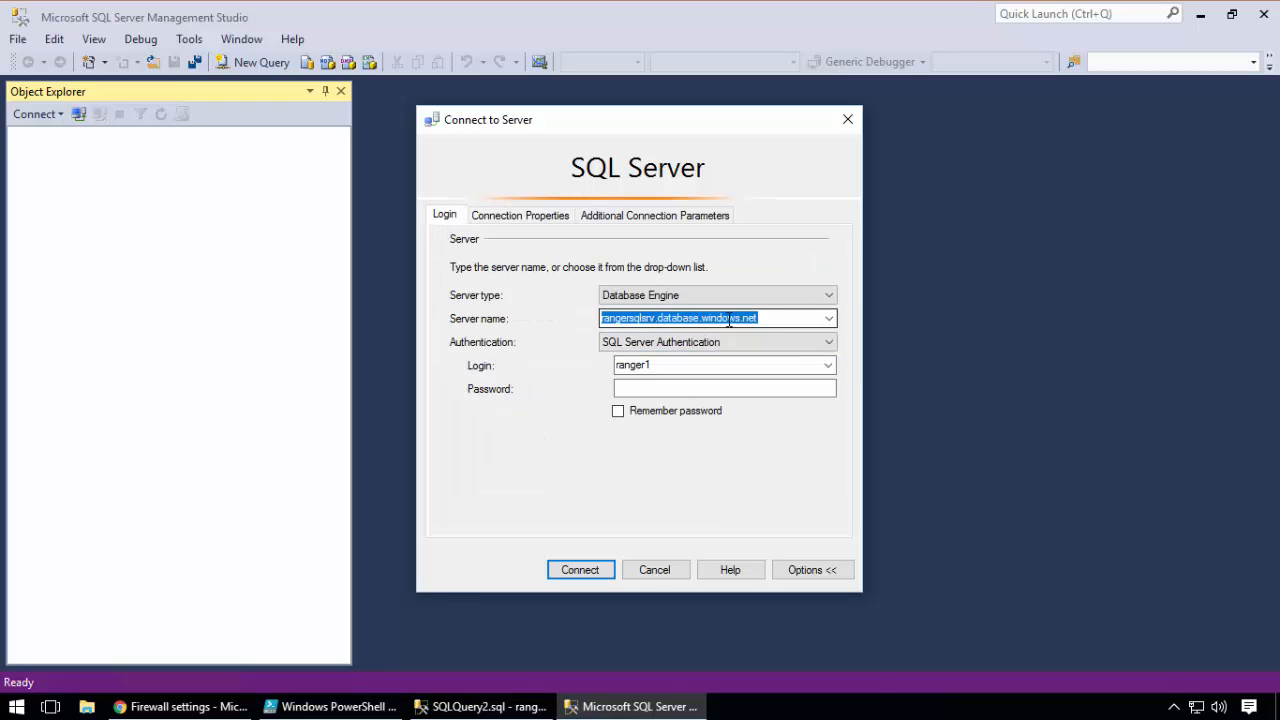
pyautogui.click(666, 387)
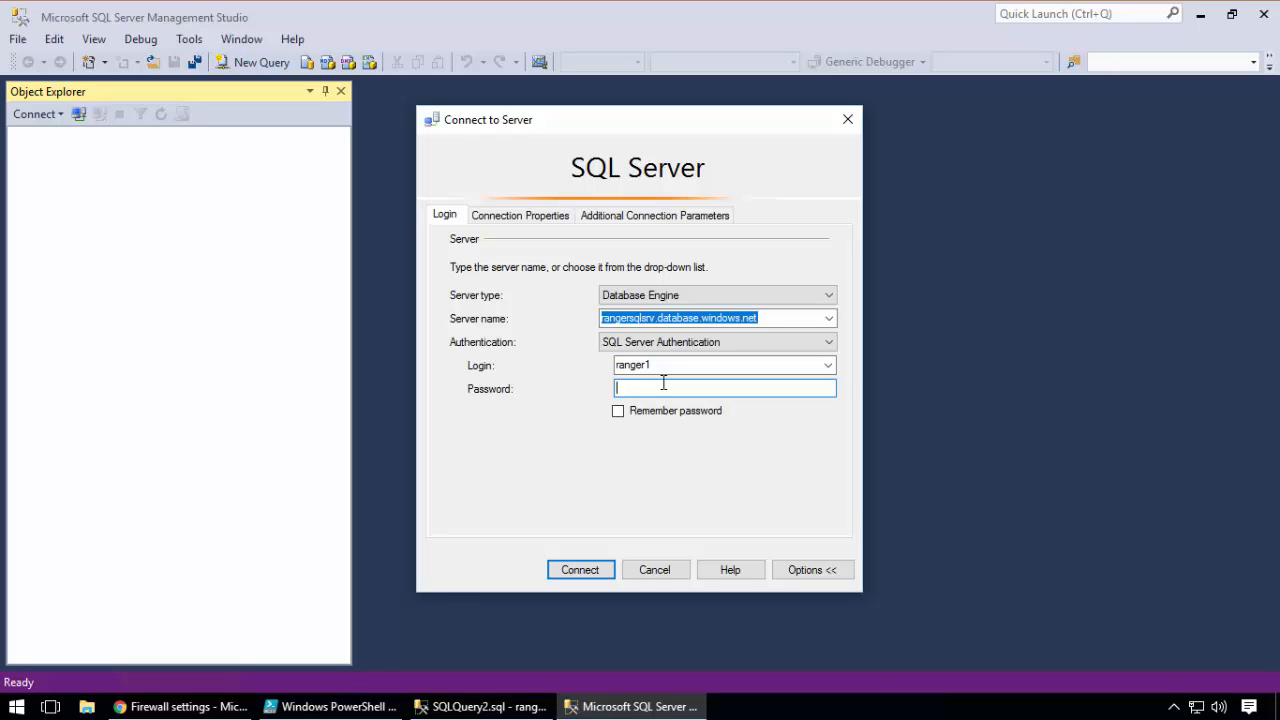
pyautogui.write('*********')
pyautogui.click(593, 570)
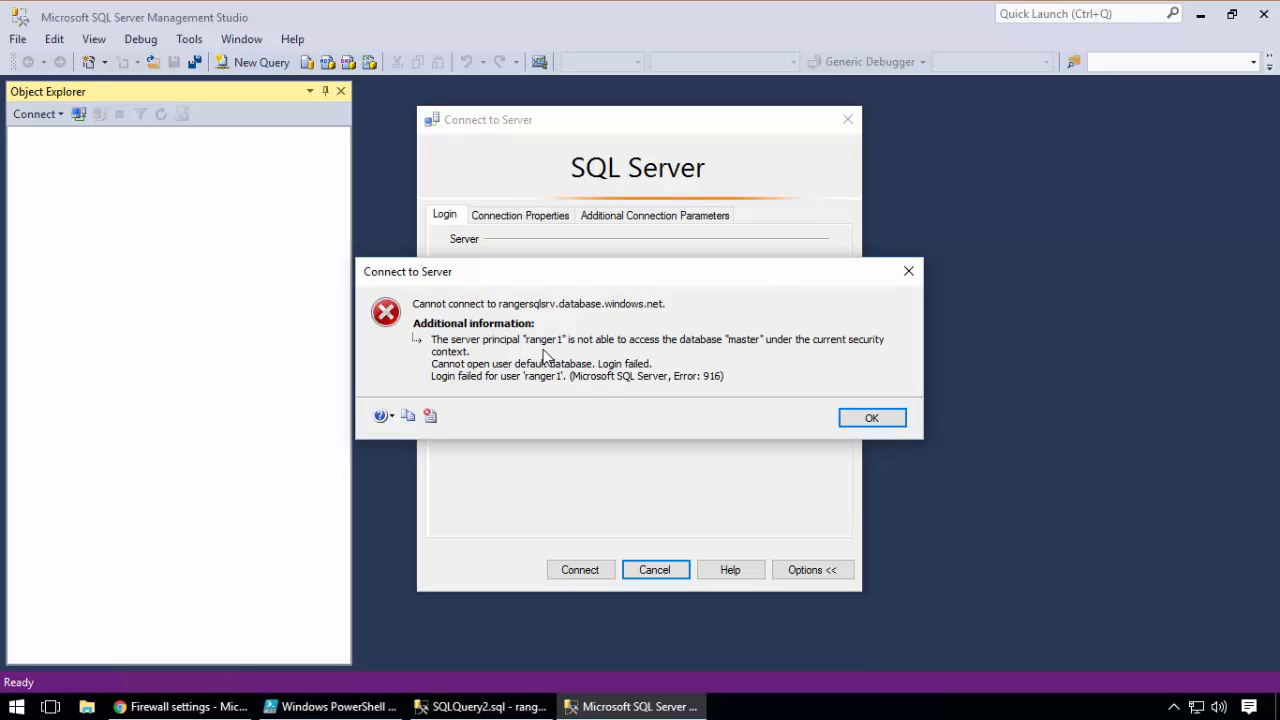
# Switch to the first Management Studio instance, delete the ranger1 login from the server, and refresh the Logins folder
pyautogui.click(503, 707)
pyautogui.click(445, 247)
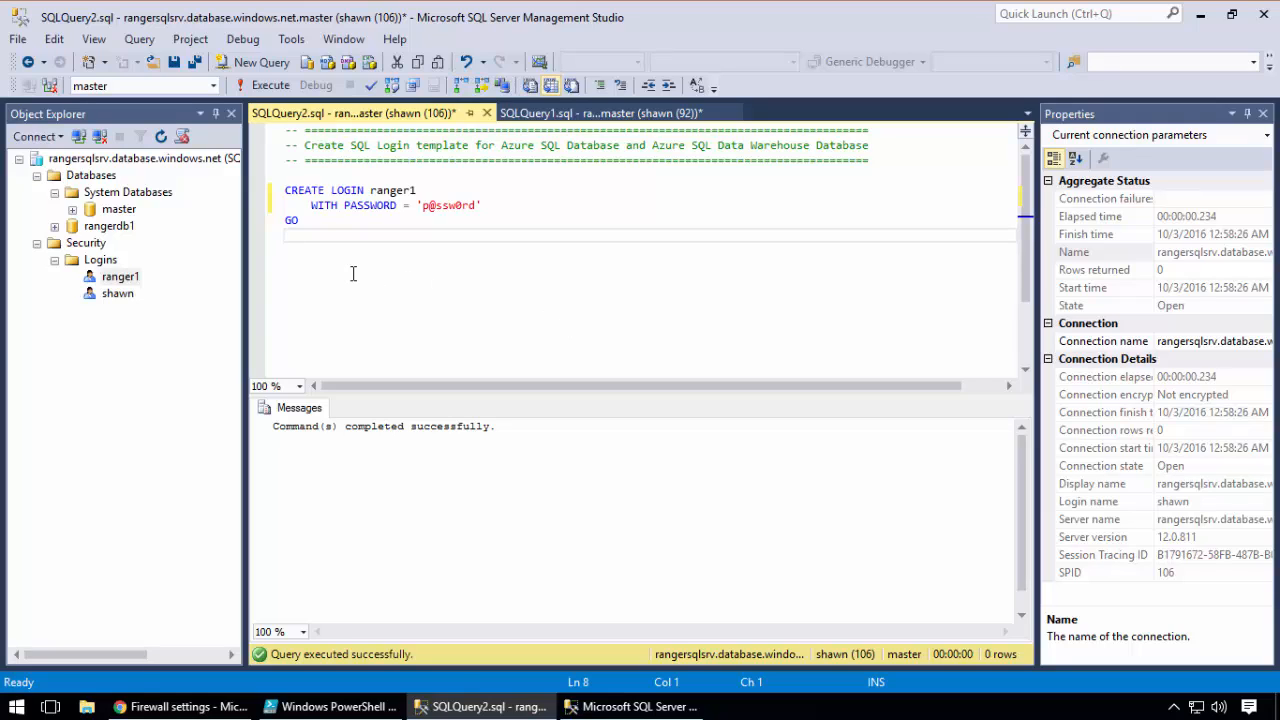
pyautogui.rightClick(135, 280)
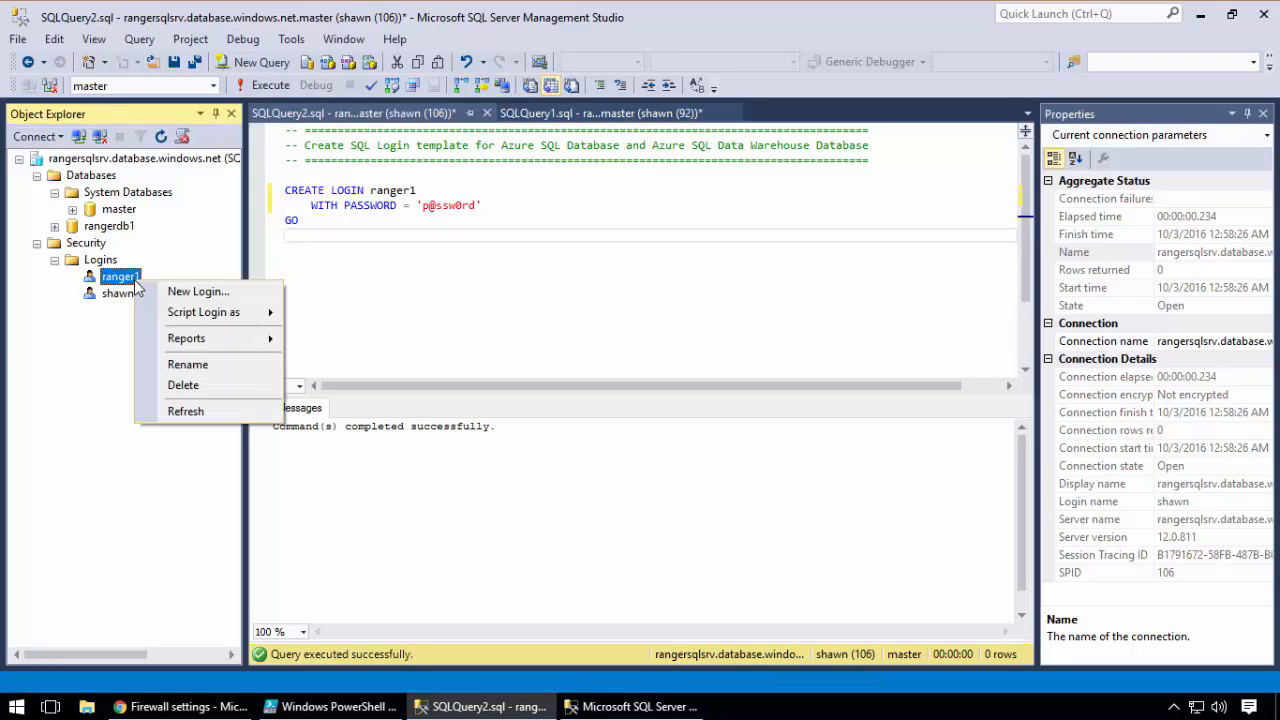
pyautogui.click(183, 385)
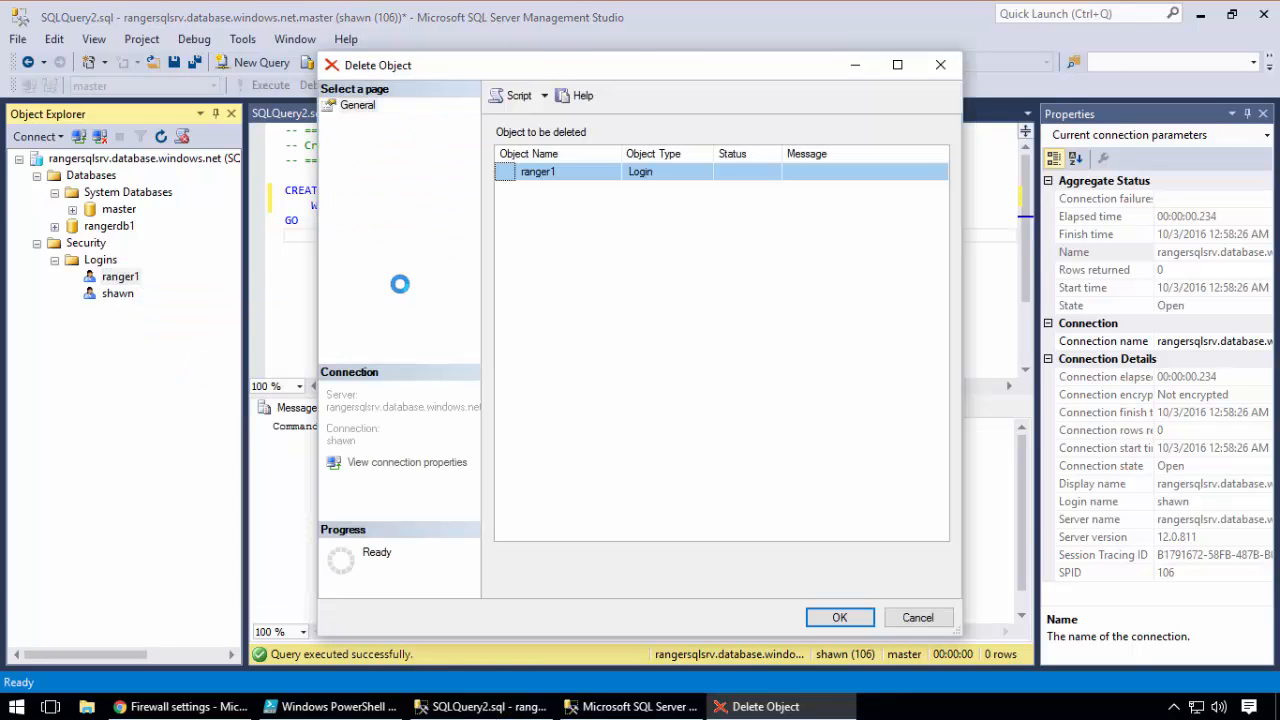
pyautogui.click(840, 618)
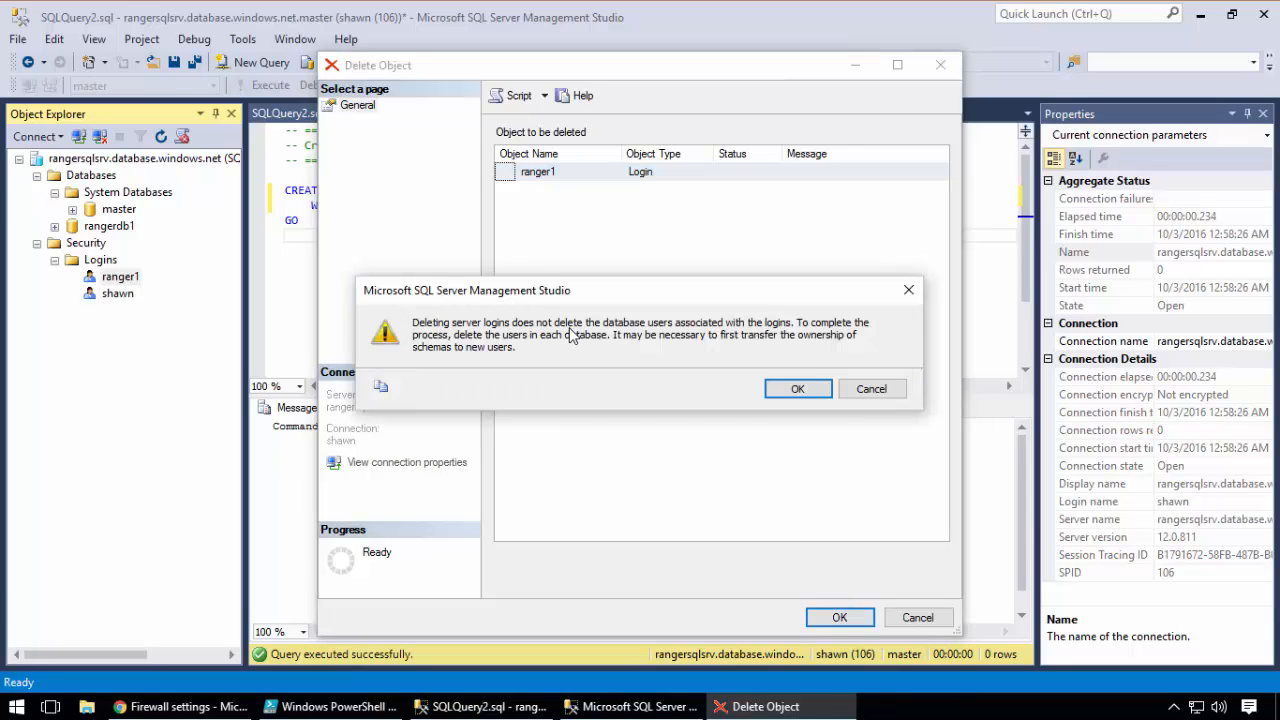
pyautogui.click(797, 389)
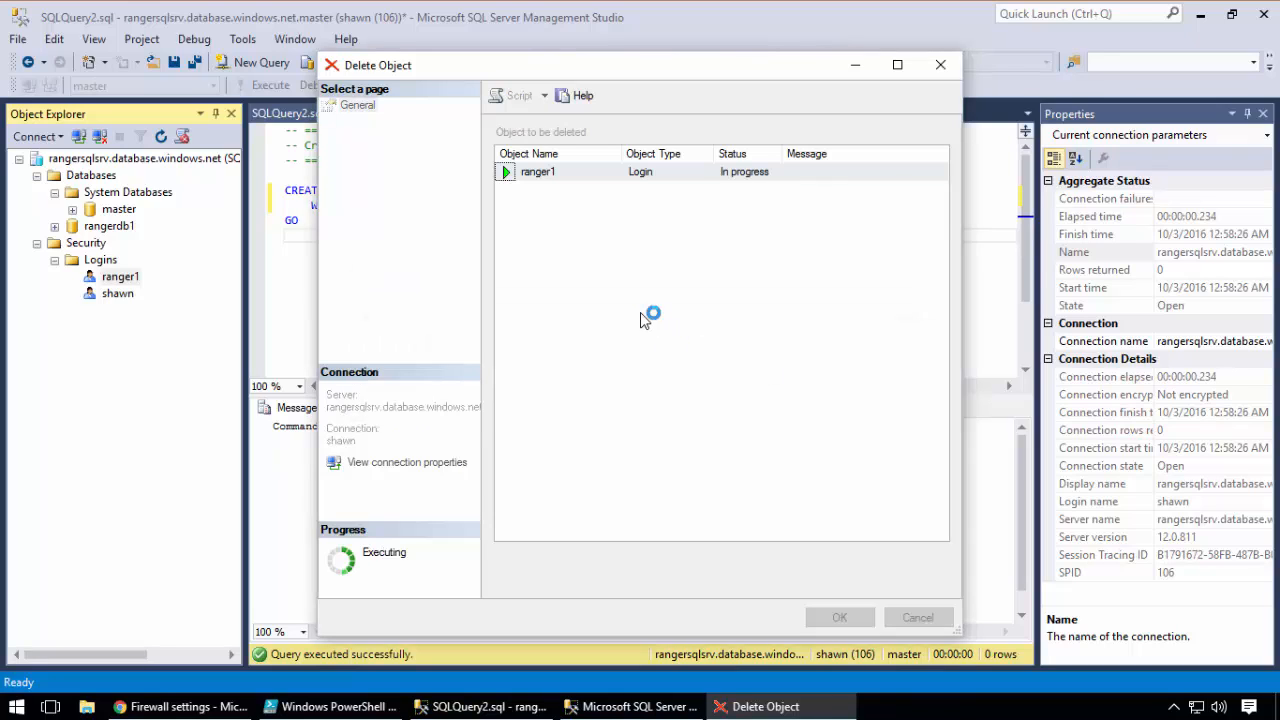
pyautogui.rightClick(113, 264)
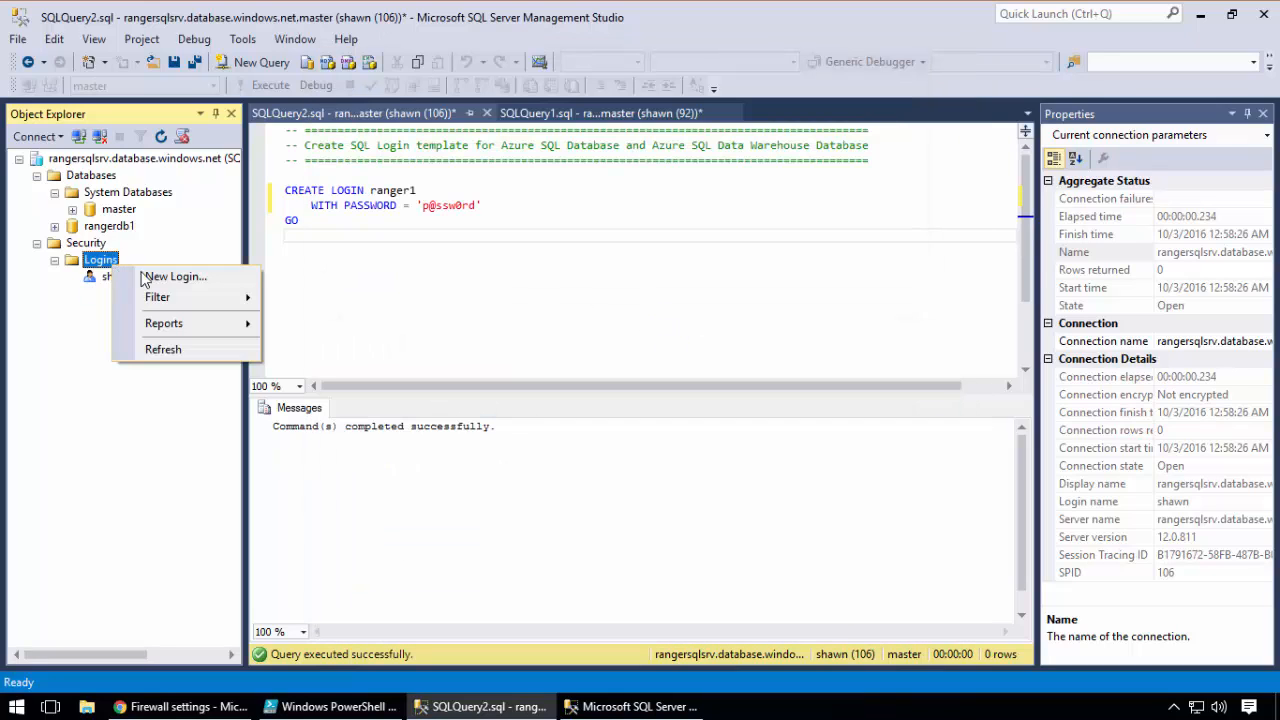
pyautogui.click(161, 346)
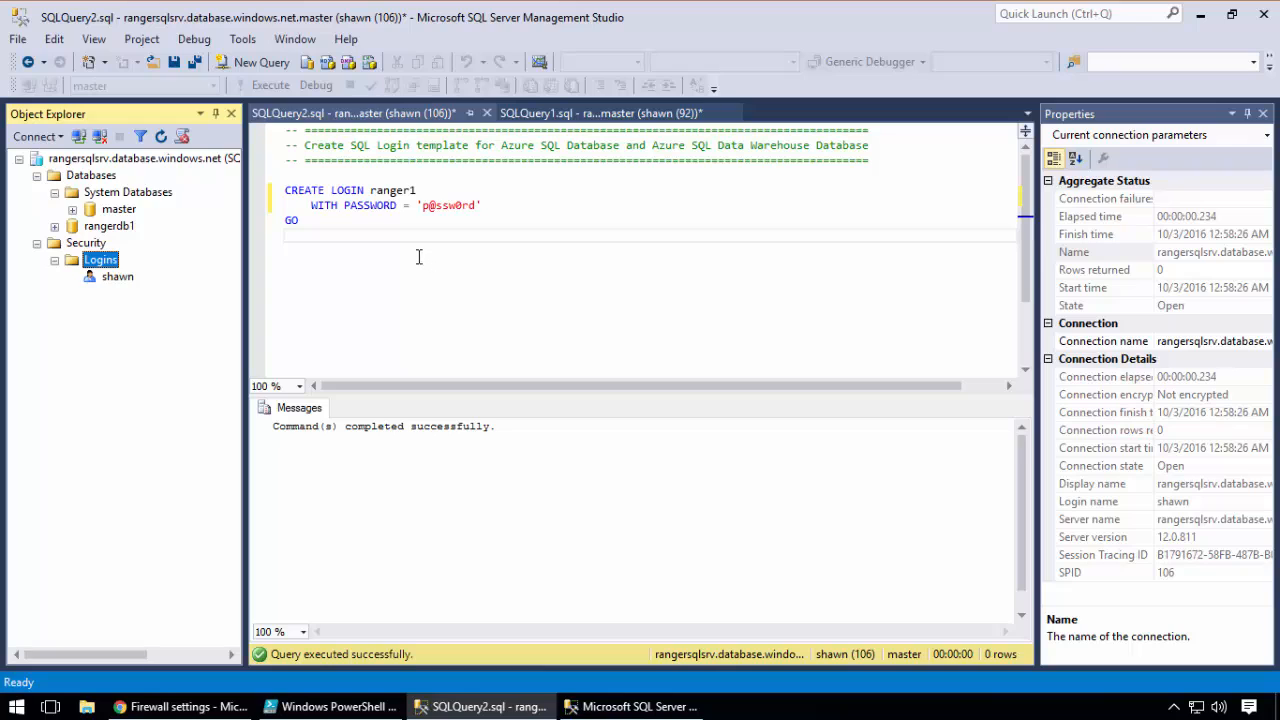
# Execute the selected CREATE LOGIN statement for ranger1 again in master, refresh the Logins folder, and select the ranger1 login
pyautogui.moveTo(354, 237); pyautogui.dragTo(288, 175)
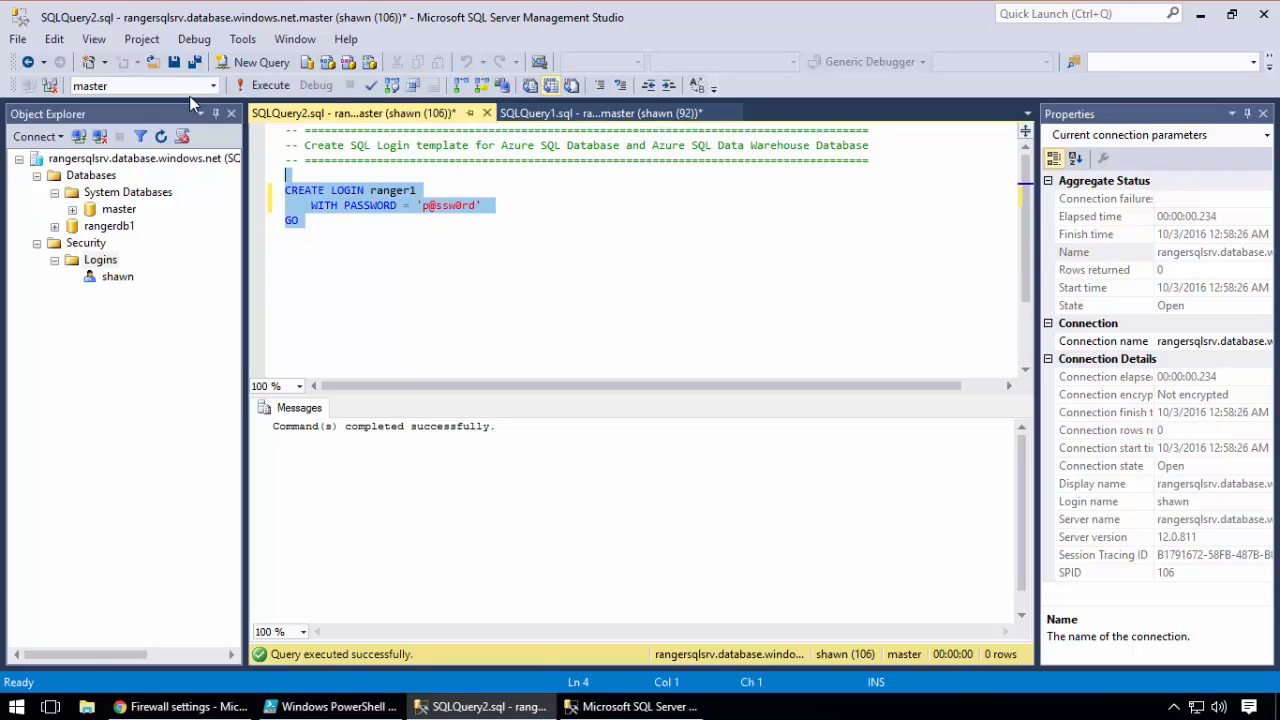
pyautogui.click(255, 89)
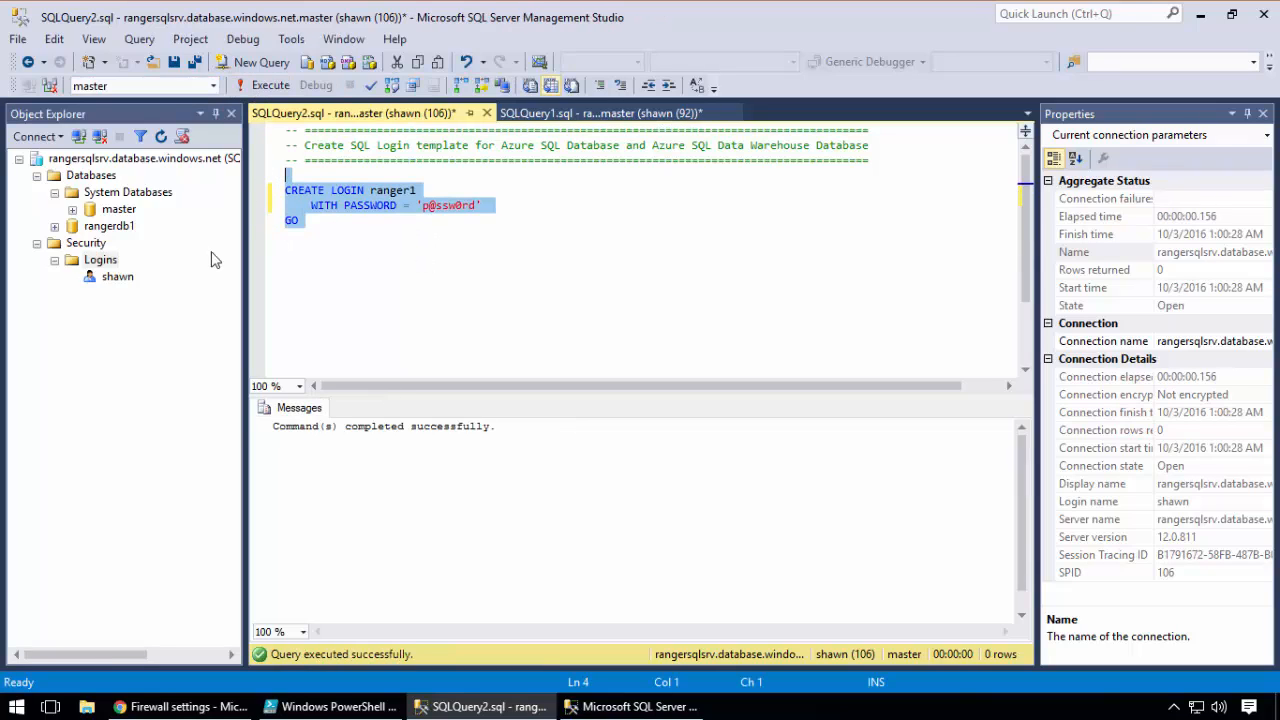
pyautogui.rightClick(110, 261)
pyautogui.click(162, 347)
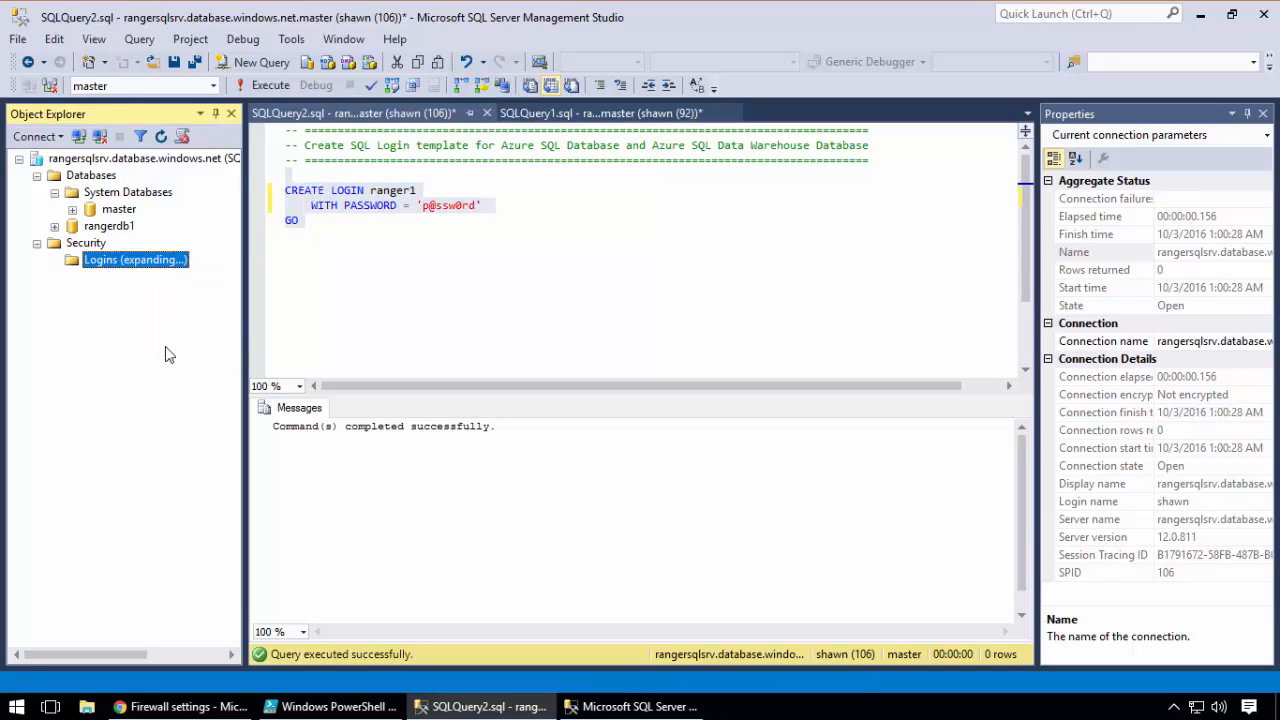
pyautogui.click(121, 278)
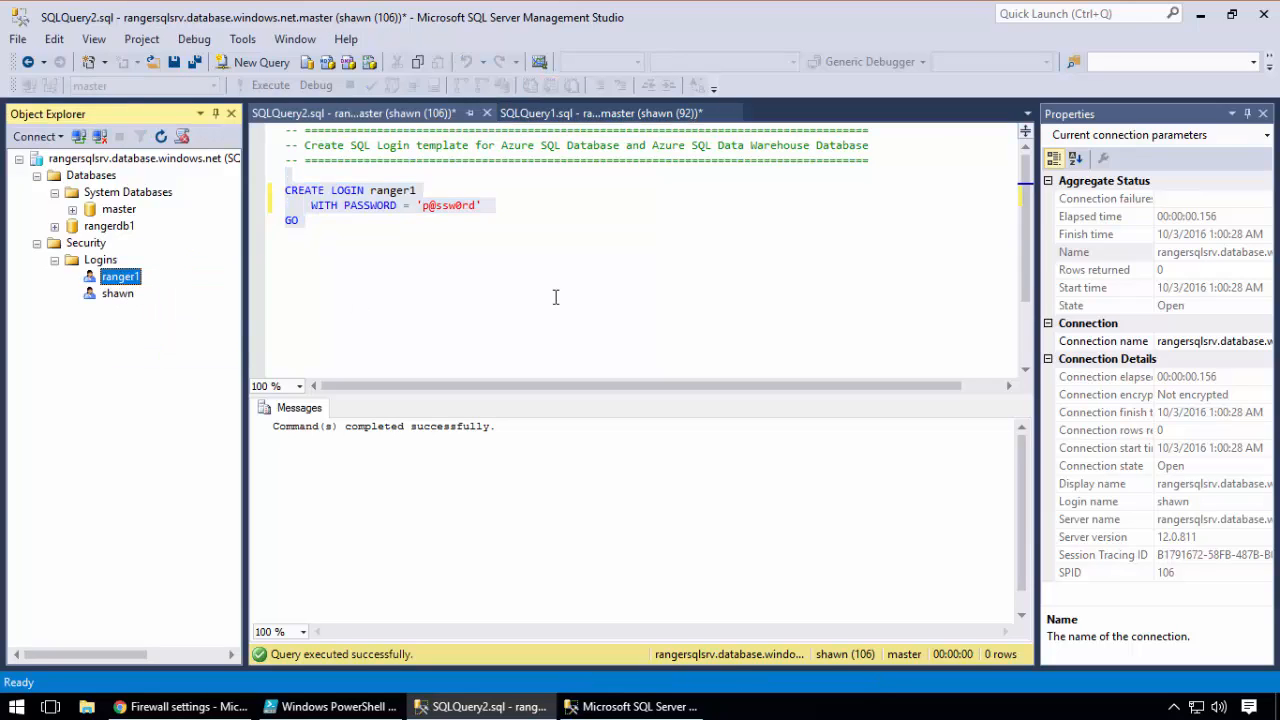
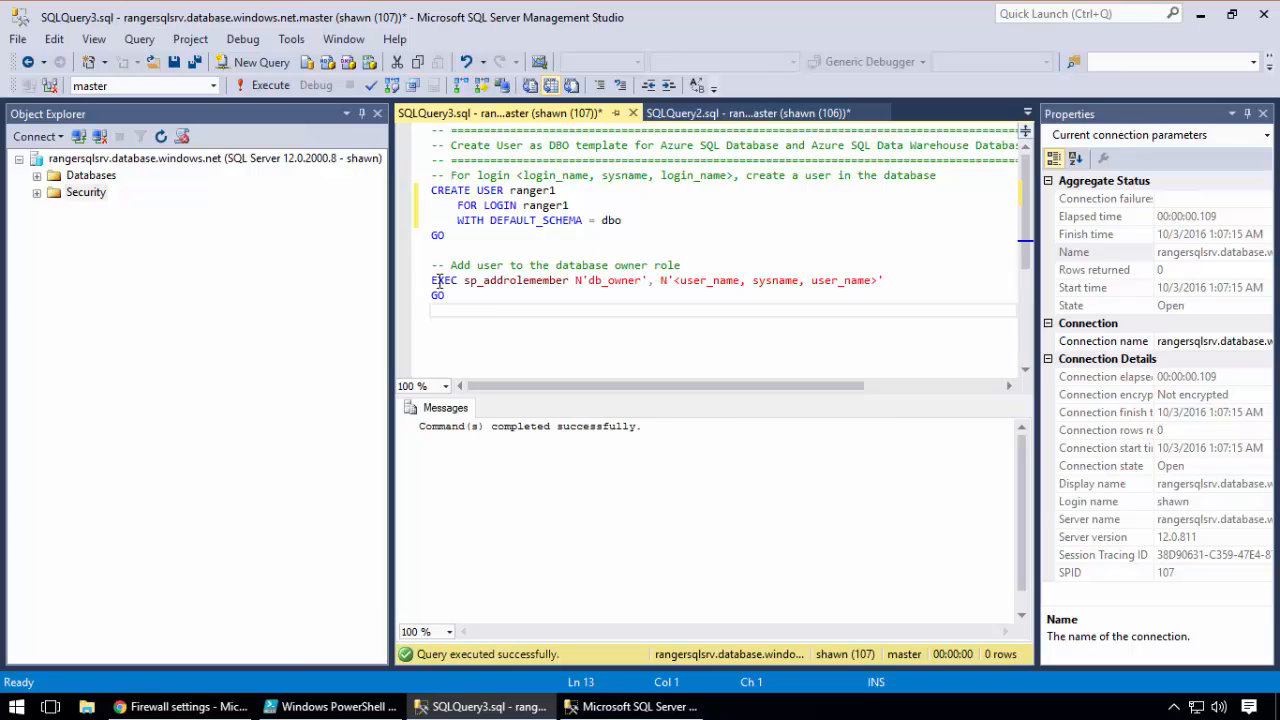
# Set the role name in the sp_addrolemember statement to loginmanager
pyautogui.moveTo(464, 280); pyautogui.dragTo(572, 279)
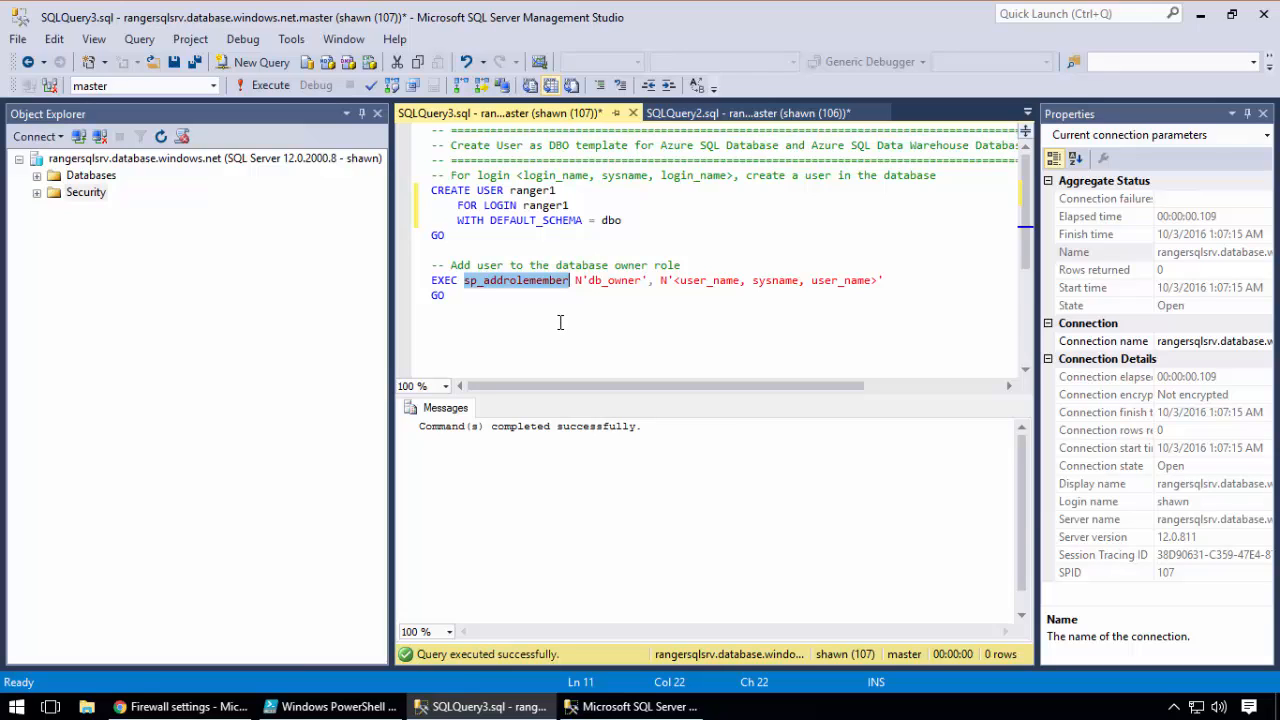
pyautogui.click(500, 313)
pyautogui.moveTo(464, 280); pyautogui.dragTo(558, 280)
pyautogui.click(448, 287)
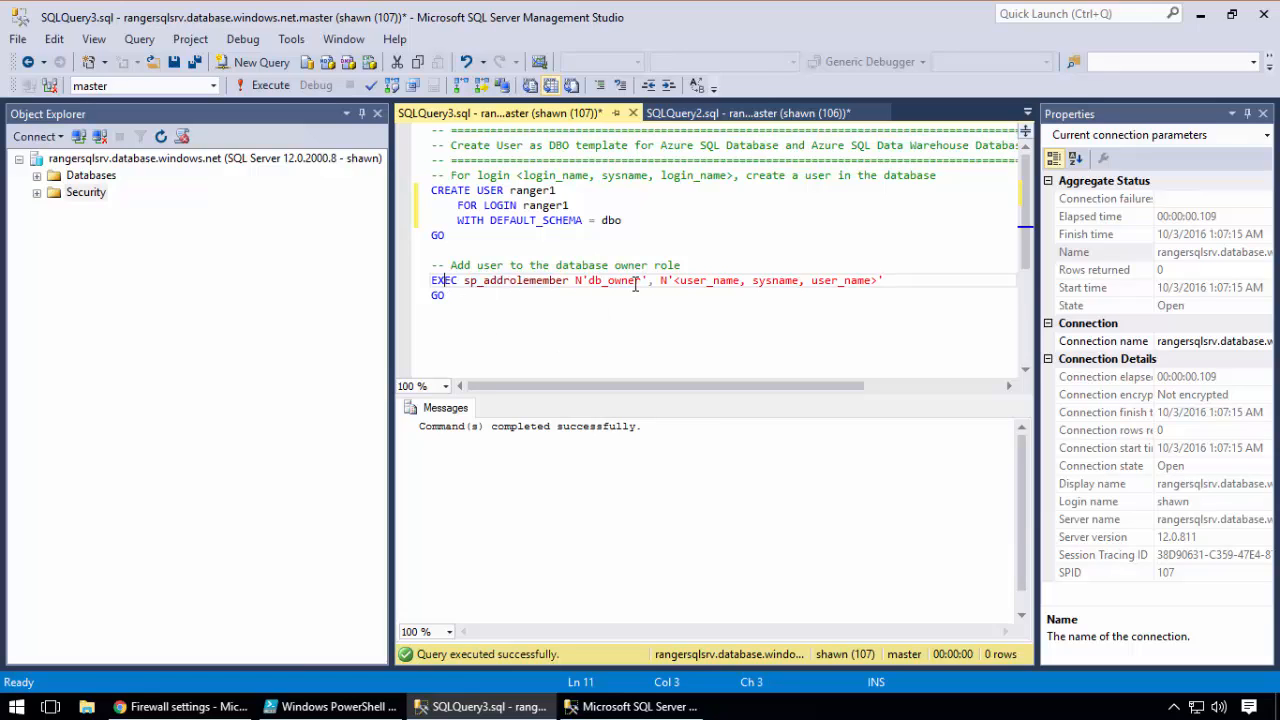
pyautogui.moveTo(643, 281); pyautogui.dragTo(601, 281)
pyautogui.write('manager')
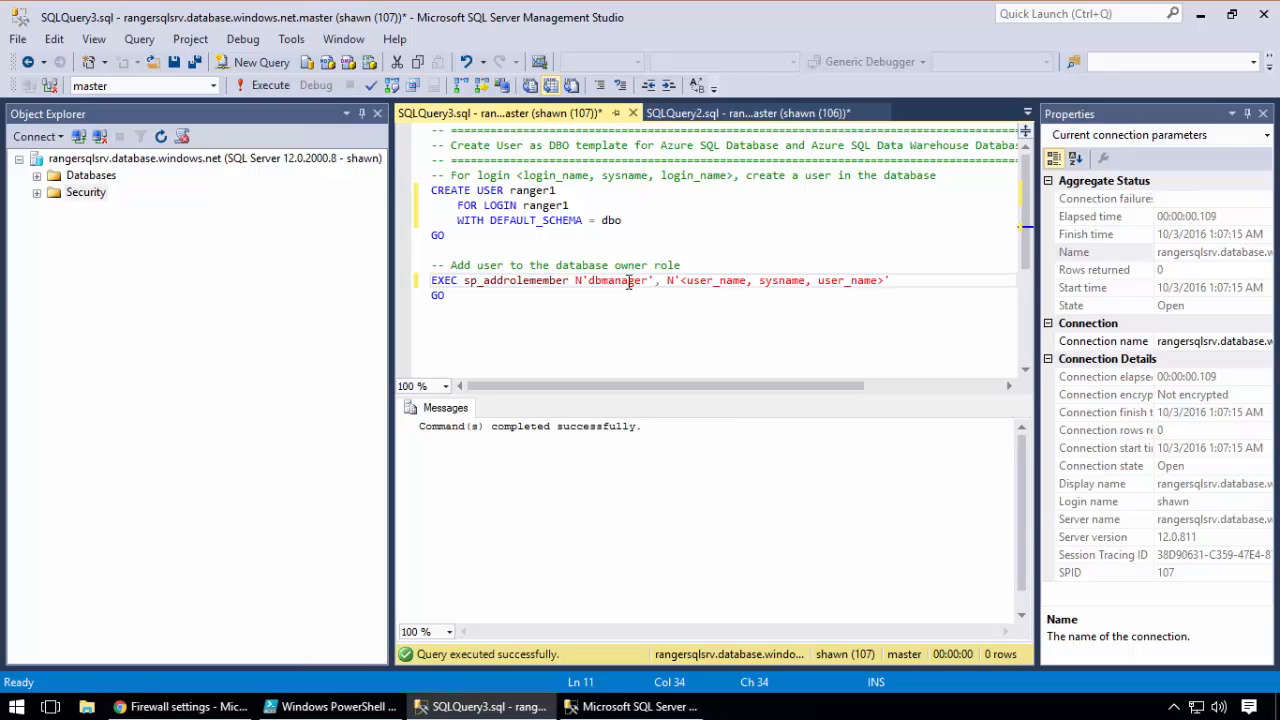
pyautogui.moveTo(648, 281); pyautogui.dragTo(592, 287)
pyautogui.write('loginmanager')
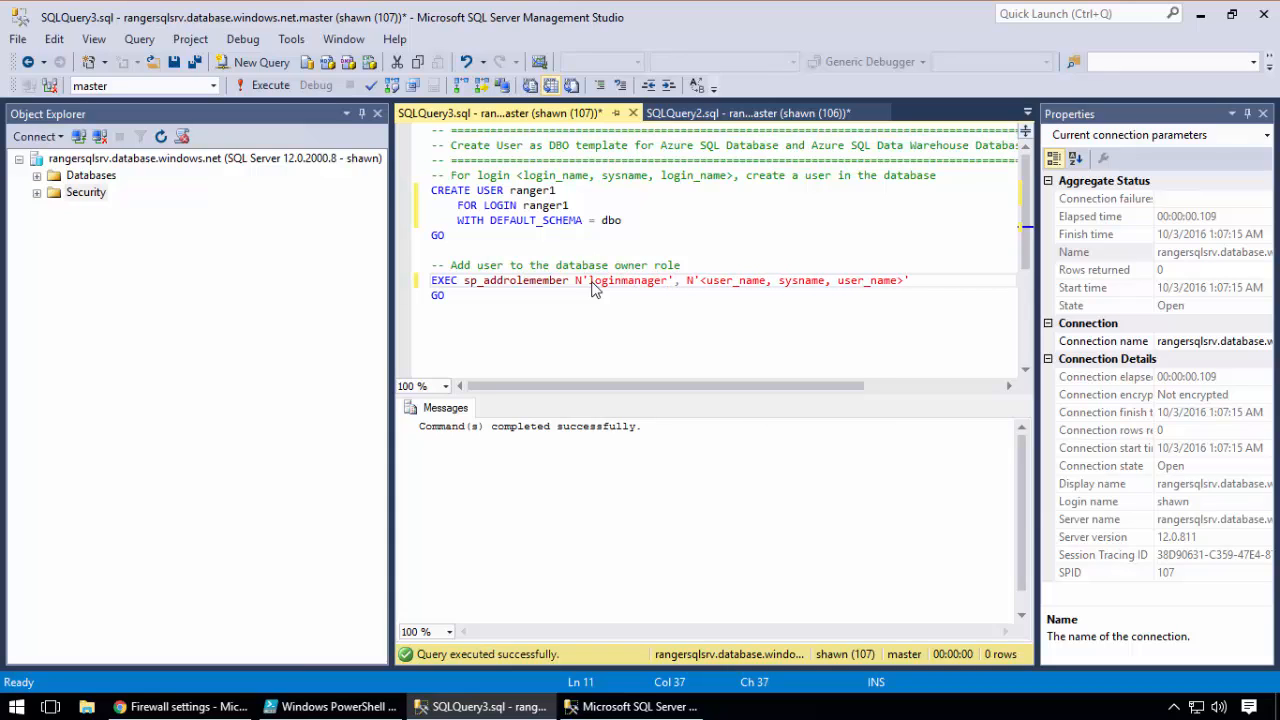
# Check the second Management Studio instance's server tree, and expand the server's Security folder in the first instance to compare
pyautogui.click(610, 706)
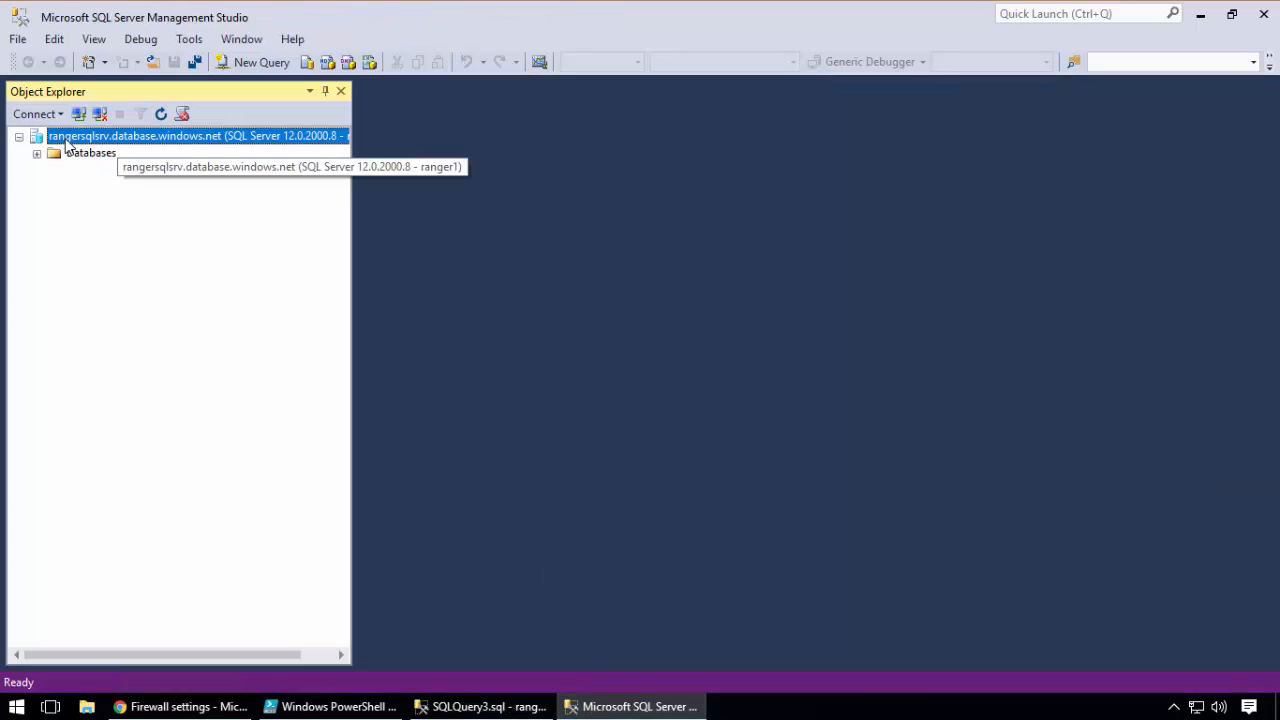
pyautogui.click(482, 706)
pyautogui.click(36, 193)
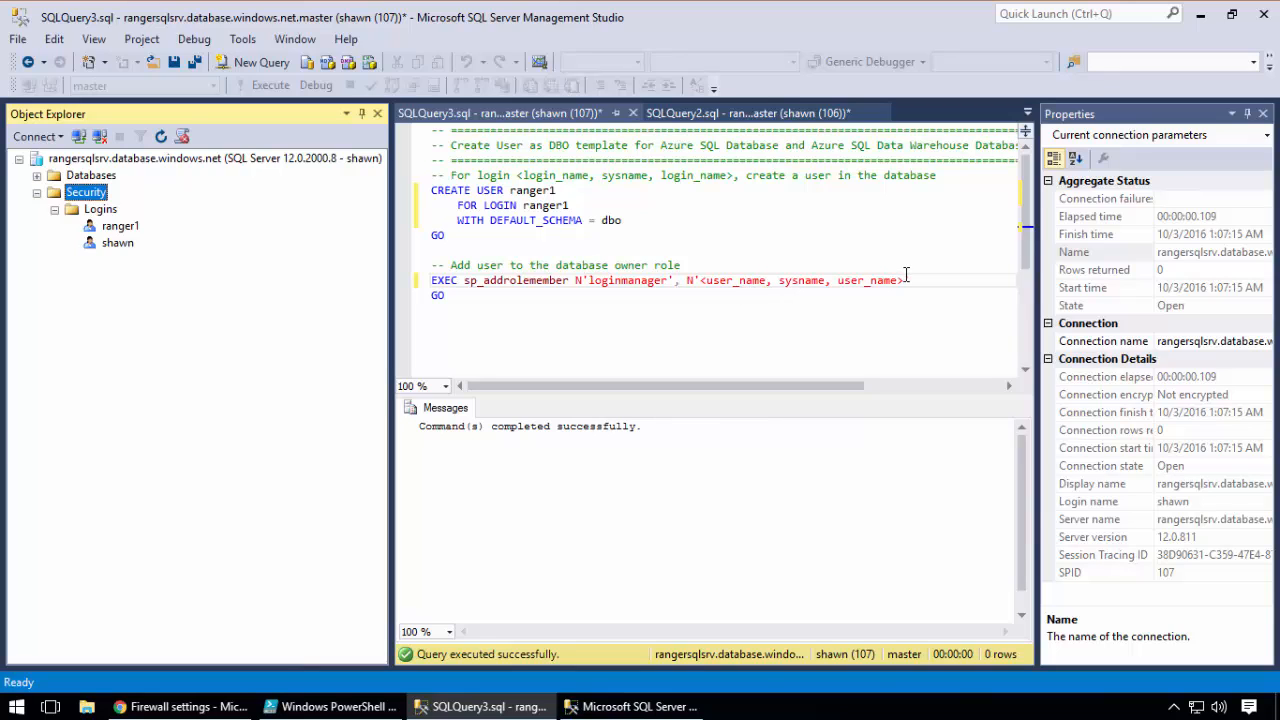
# Replace the user name placeholder in the sp_addrolemember statement with ranger1 and execute that statement in master
pyautogui.moveTo(904, 280); pyautogui.dragTo(703, 280)
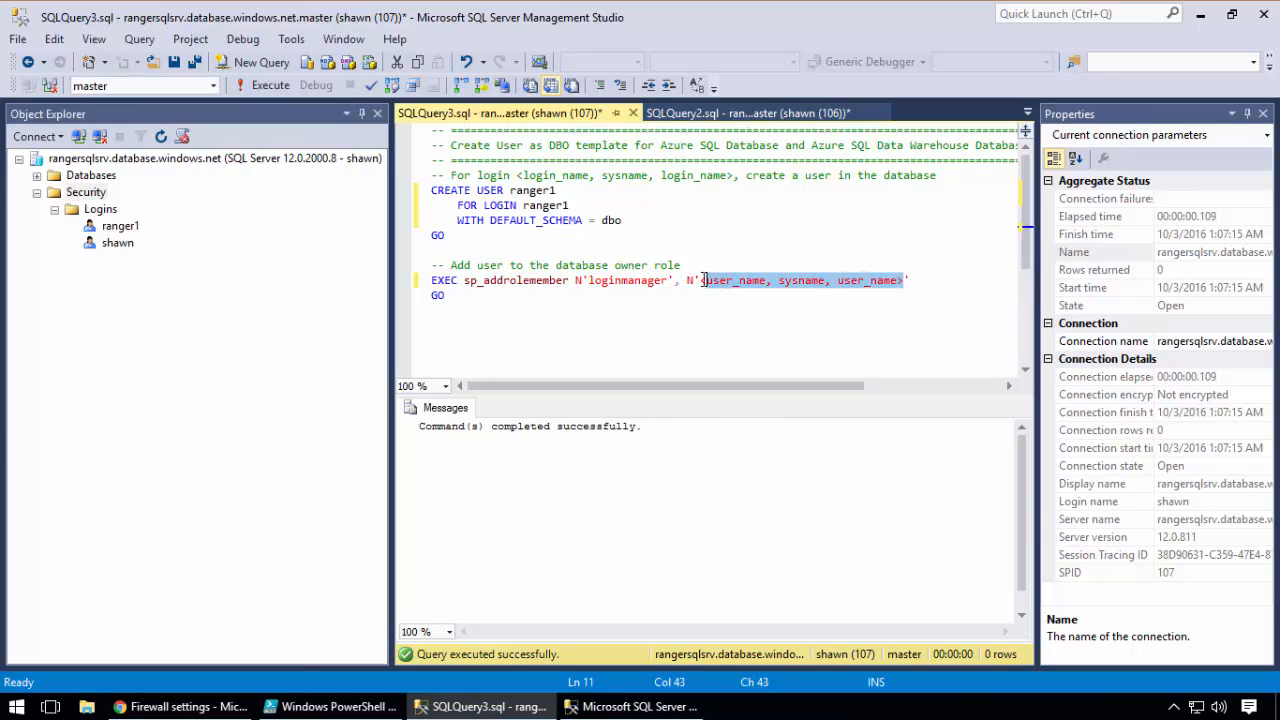
pyautogui.write('ranger')
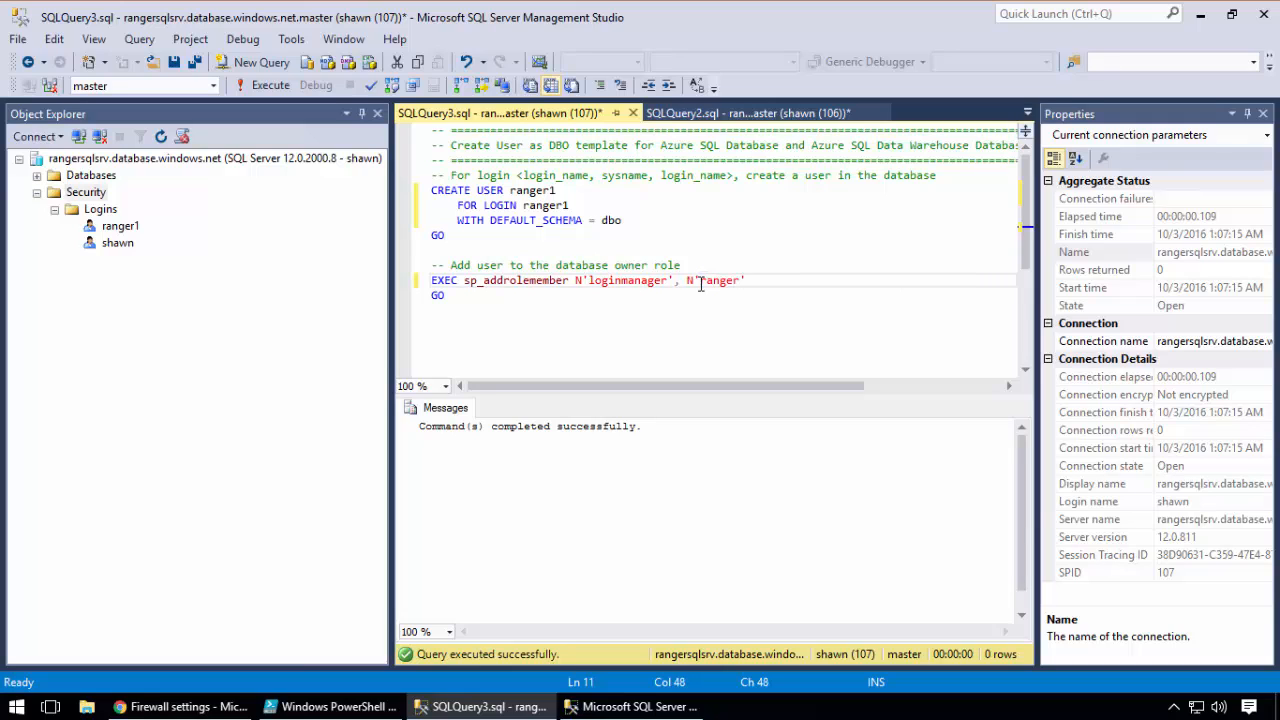
pyautogui.write('1')
pyautogui.moveTo(440, 310); pyautogui.dragTo(415, 262)
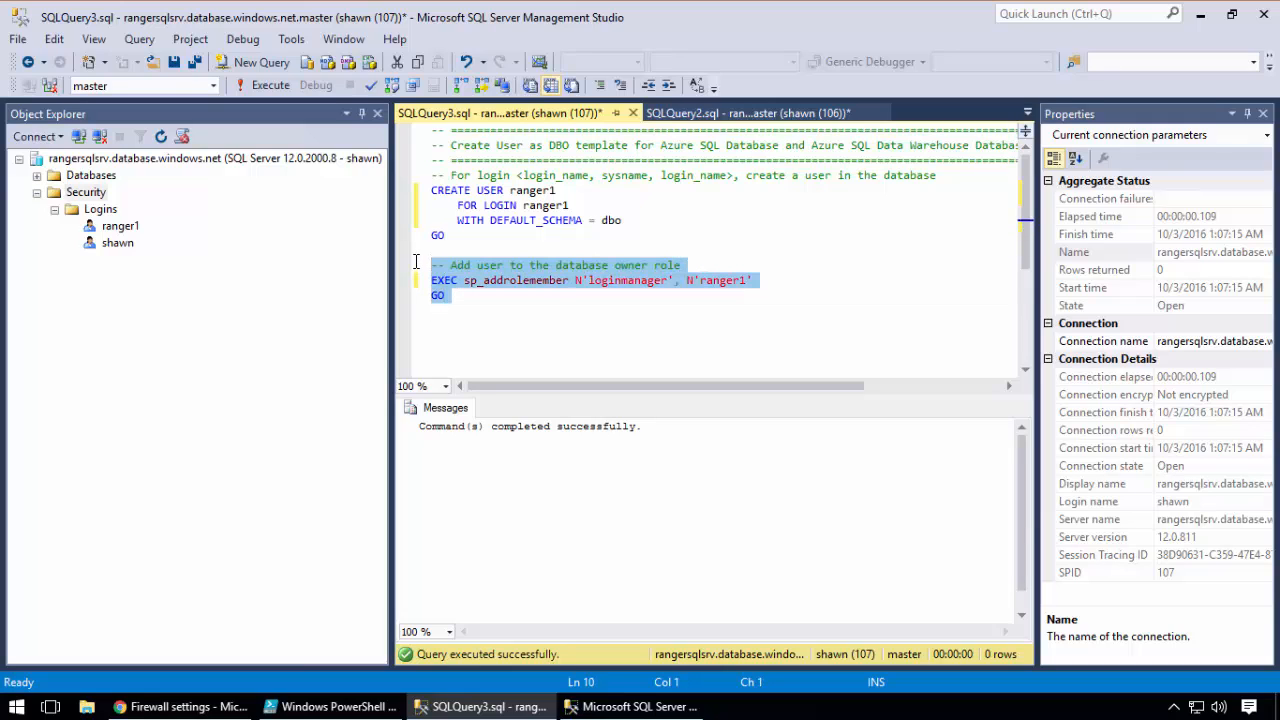
pyautogui.click(256, 88)
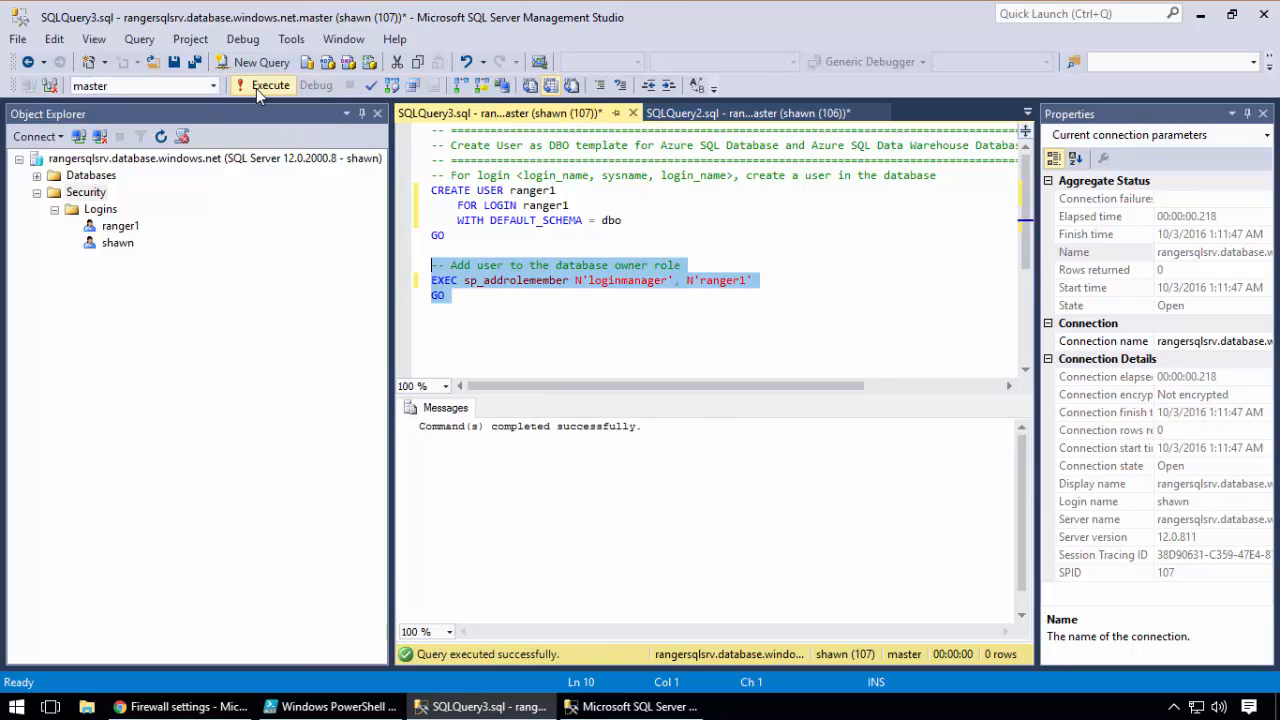
# Switch to the second Management Studio instance, refresh the server, and expand and refresh its Logins folder under Security
pyautogui.click(627, 703)
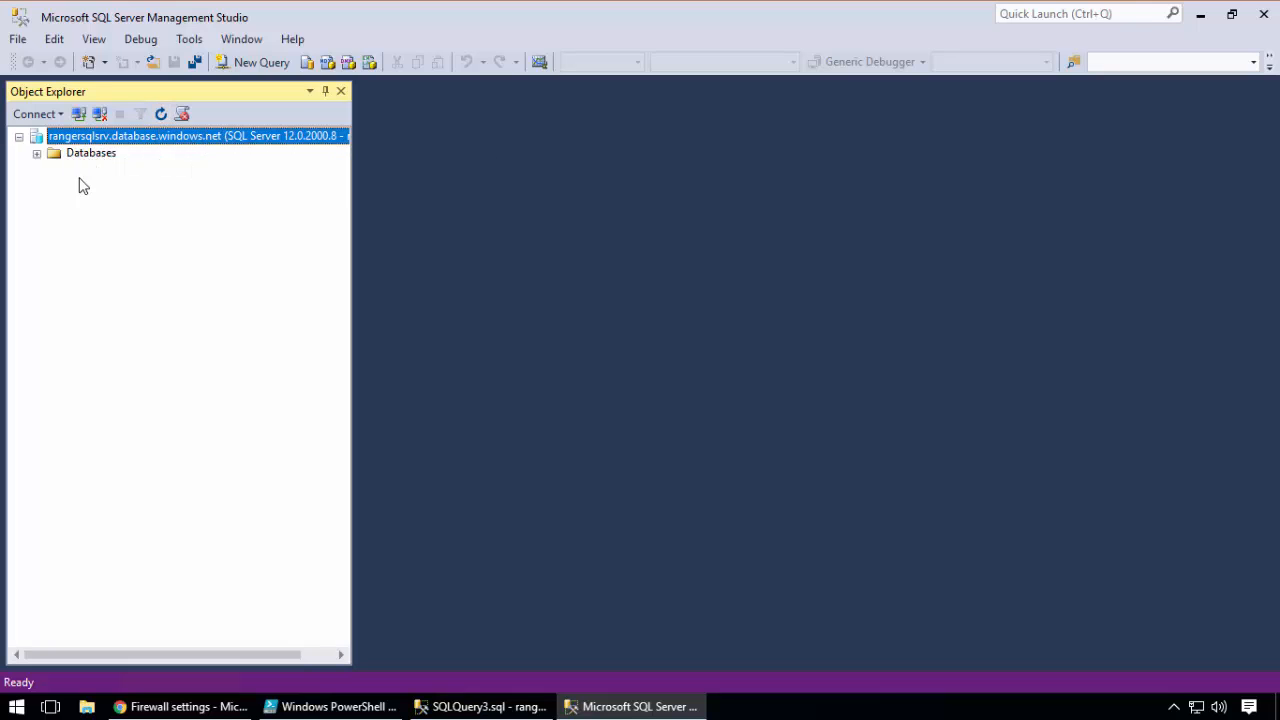
pyautogui.click(160, 116)
pyautogui.click(37, 170)
pyautogui.click(55, 189)
pyautogui.rightClick(64, 189)
pyautogui.click(121, 420)
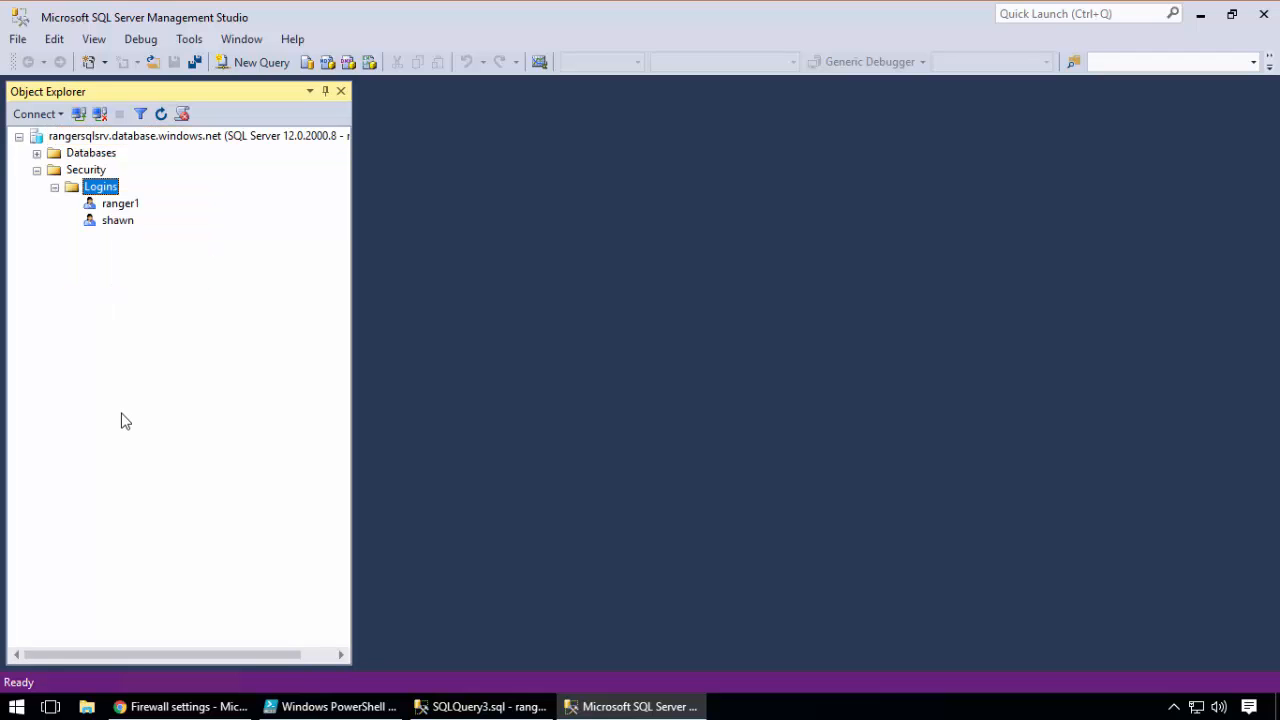
# Switch to the first instance and duplicate the sp_addrolemember statement with its GO below the original
pyautogui.click(483, 707)
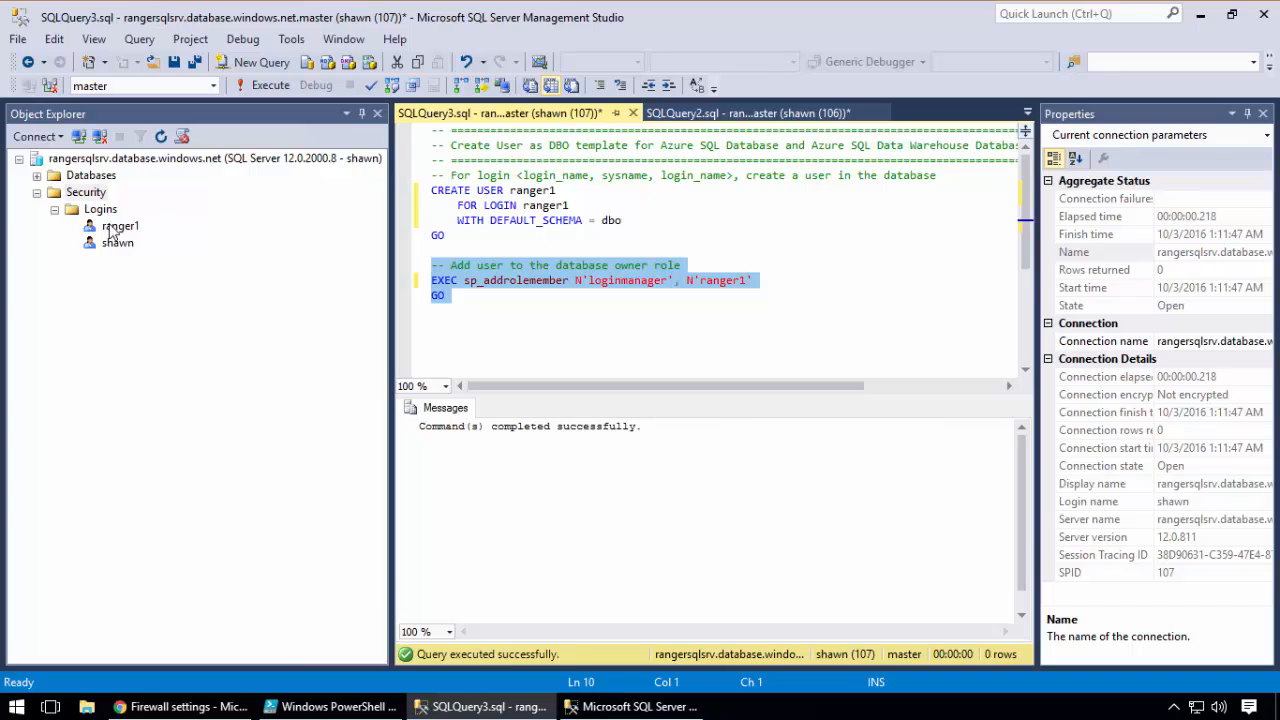
pyautogui.click(480, 295)
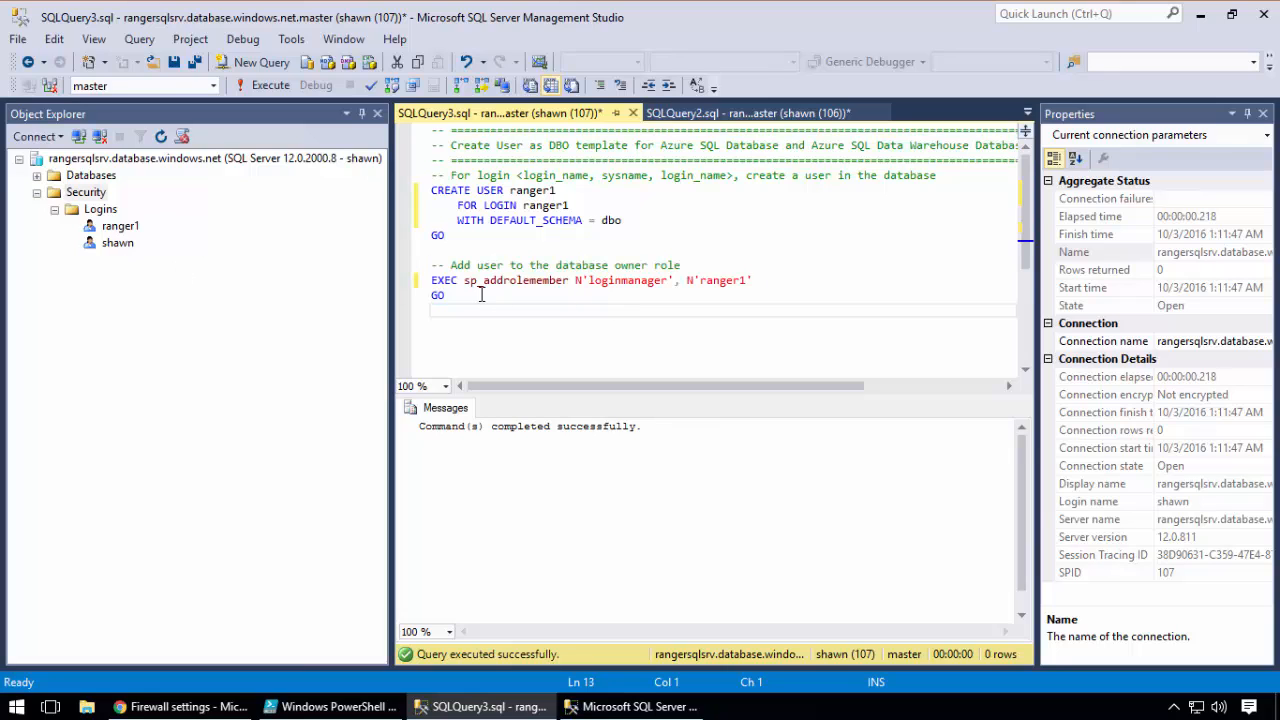
pyautogui.moveTo(480, 295); pyautogui.dragTo(432, 281)
pyautogui.rightClick(452, 286)
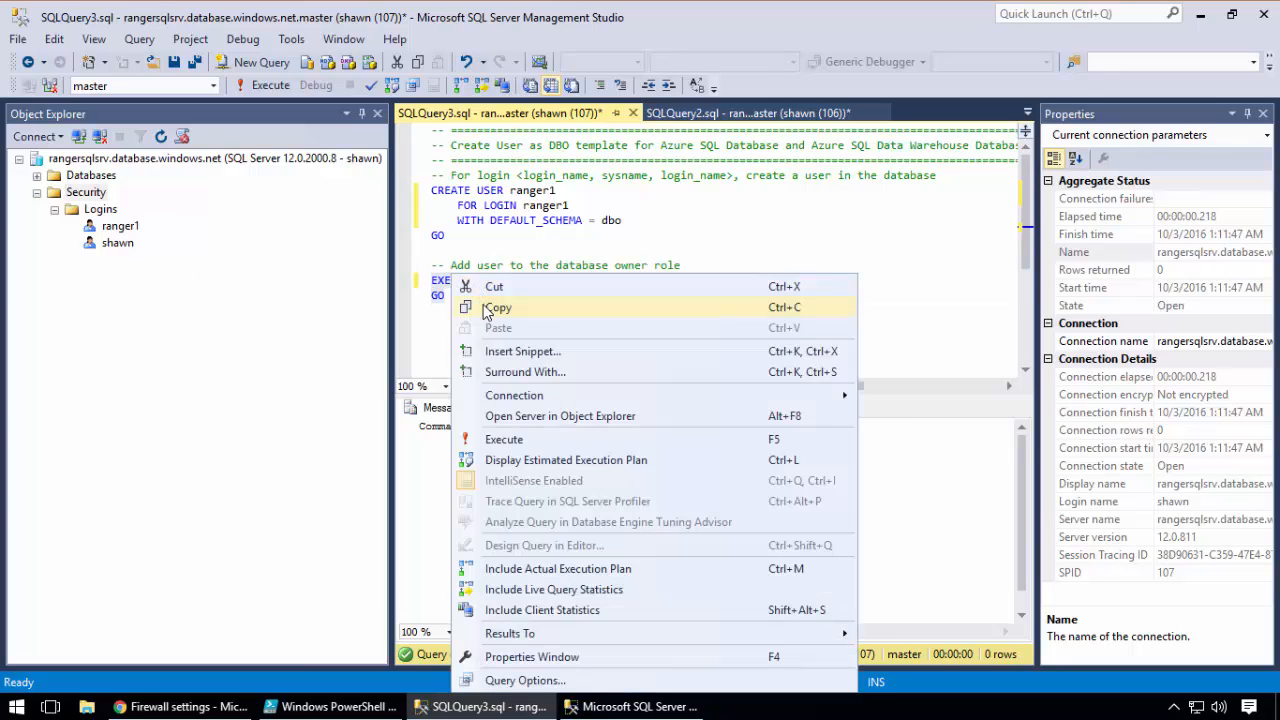
pyautogui.click(487, 309)
pyautogui.click(456, 322)
pyautogui.press('Return')
pyautogui.hotkey('ctrl', 'v')
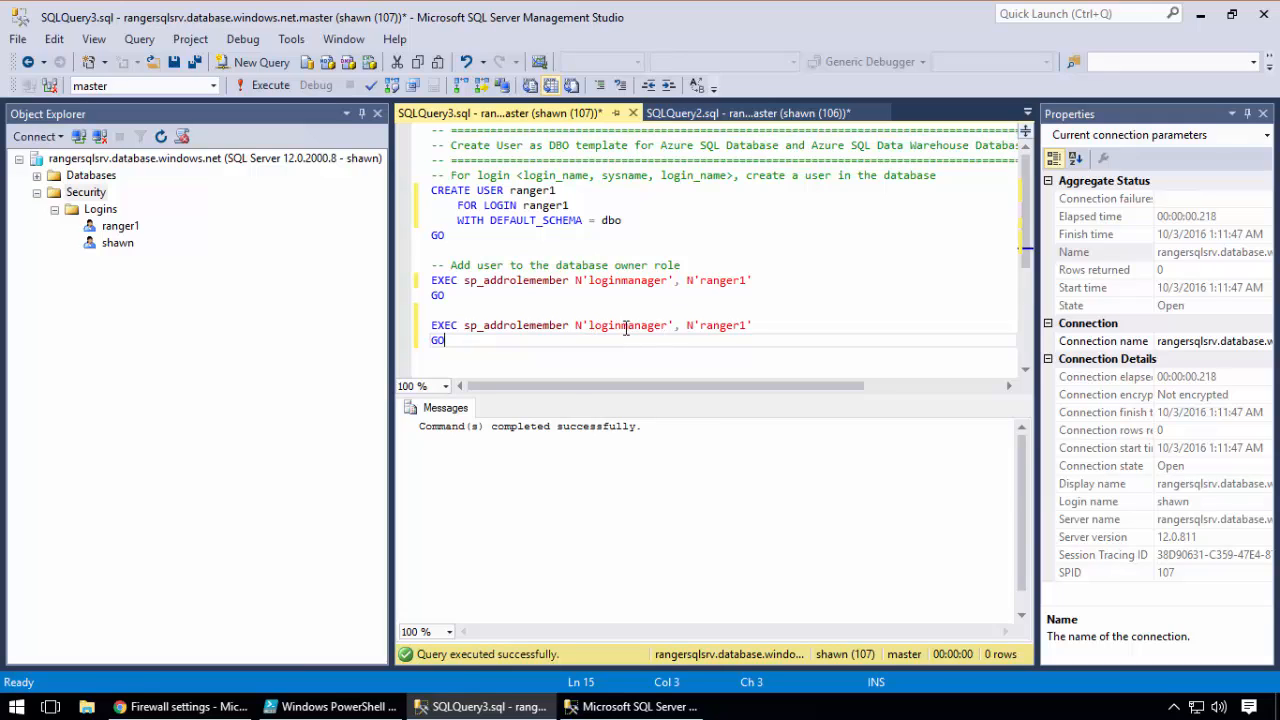
# Set the role in the duplicated sp_addrolemember statement to dbmanager and execute that statement in master
pyautogui.doubleClick(614, 280)
pyautogui.doubleClick(638, 326)
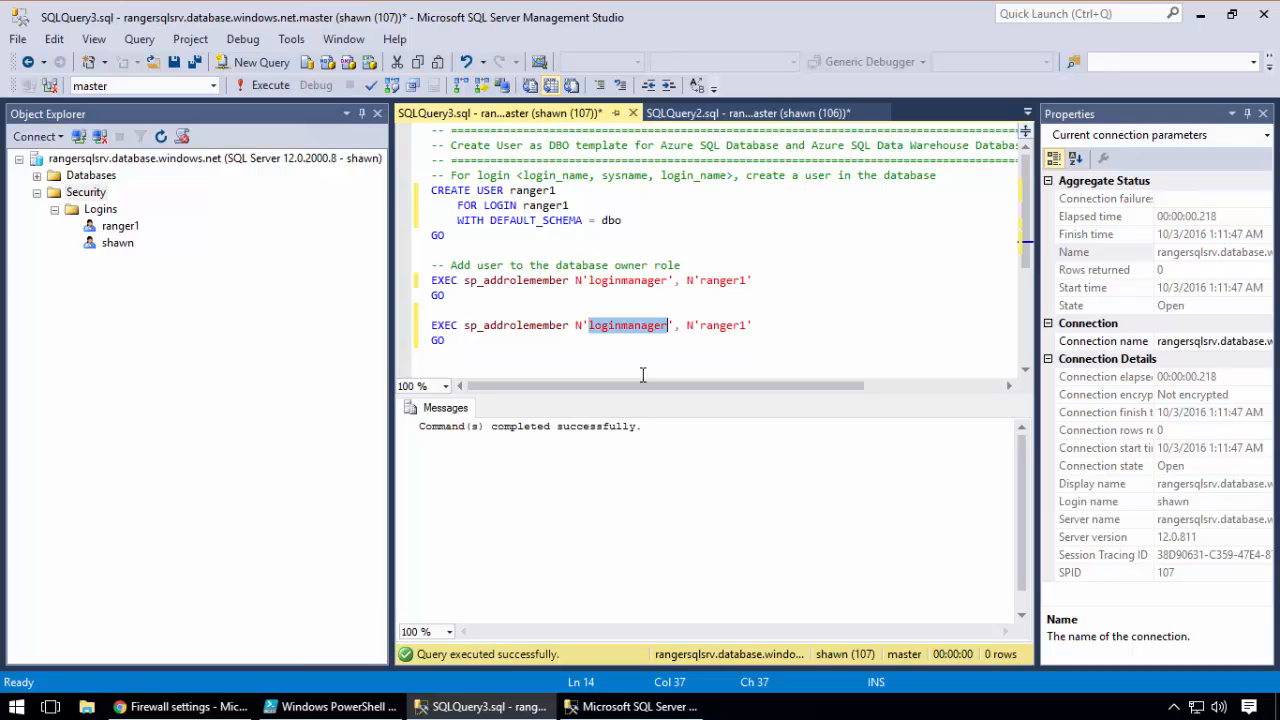
pyautogui.write('dbmanager')
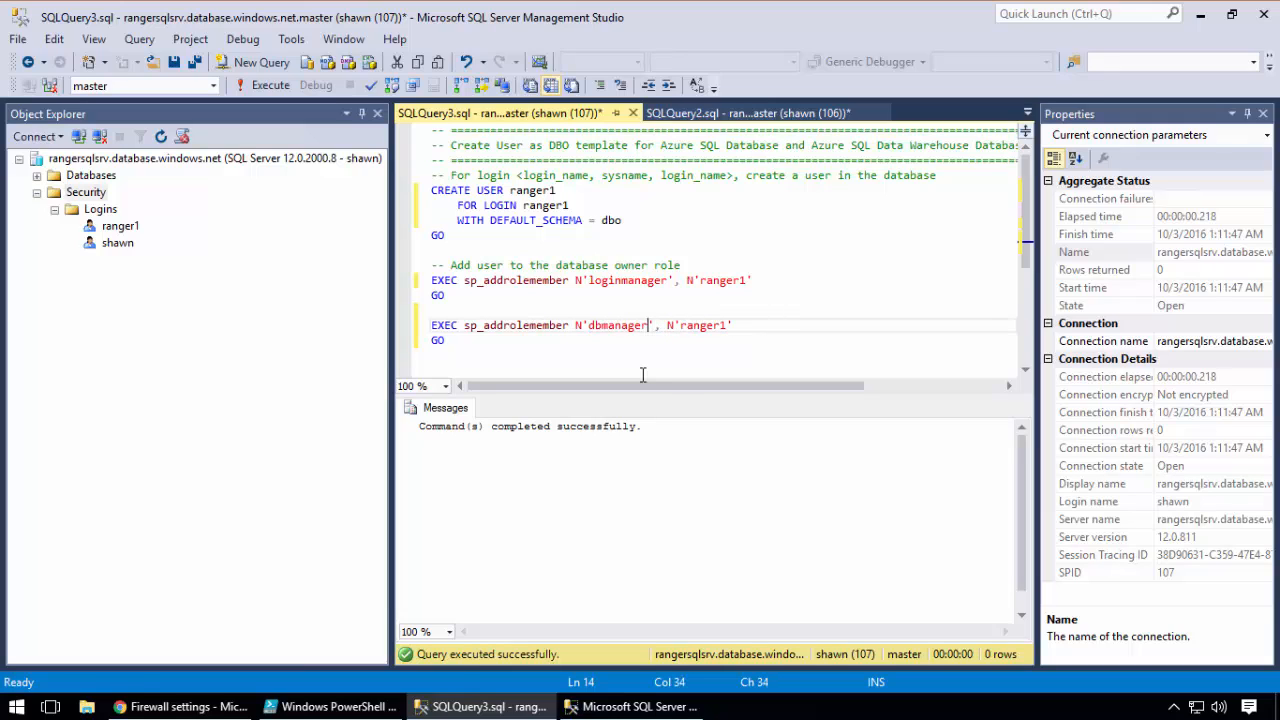
pyautogui.moveTo(491, 343); pyautogui.dragTo(418, 324)
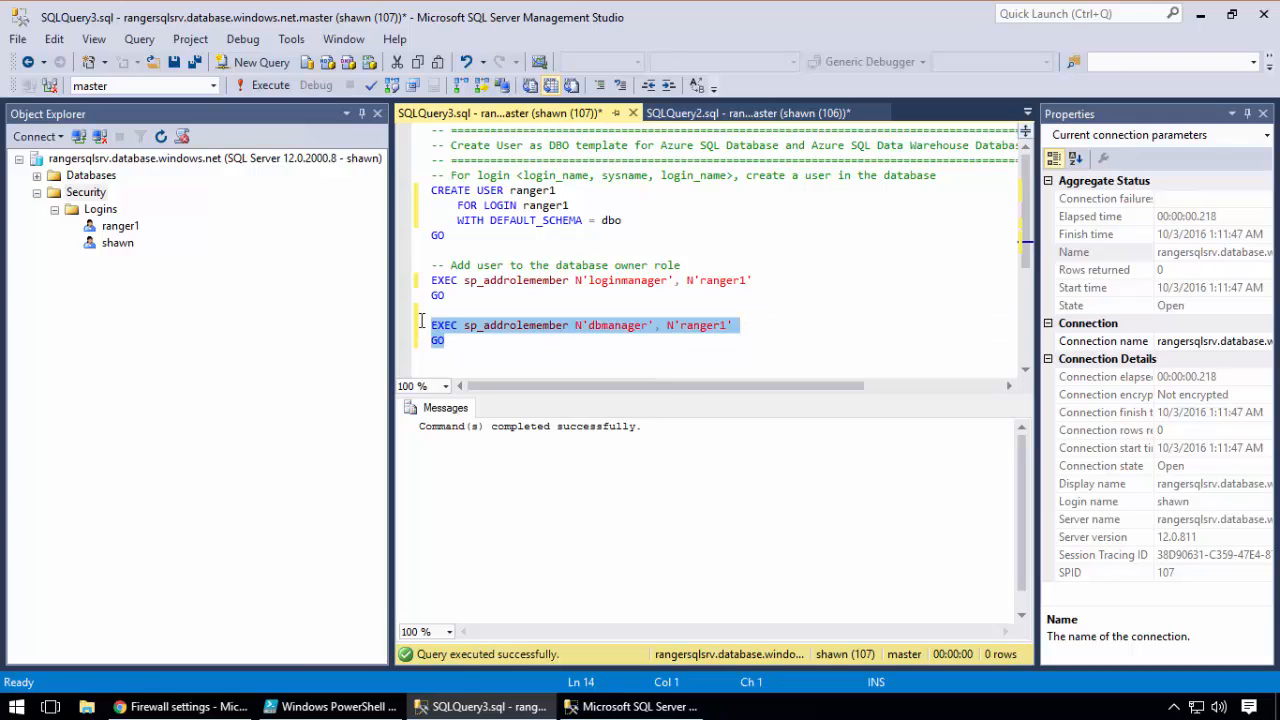
pyautogui.click(268, 84)
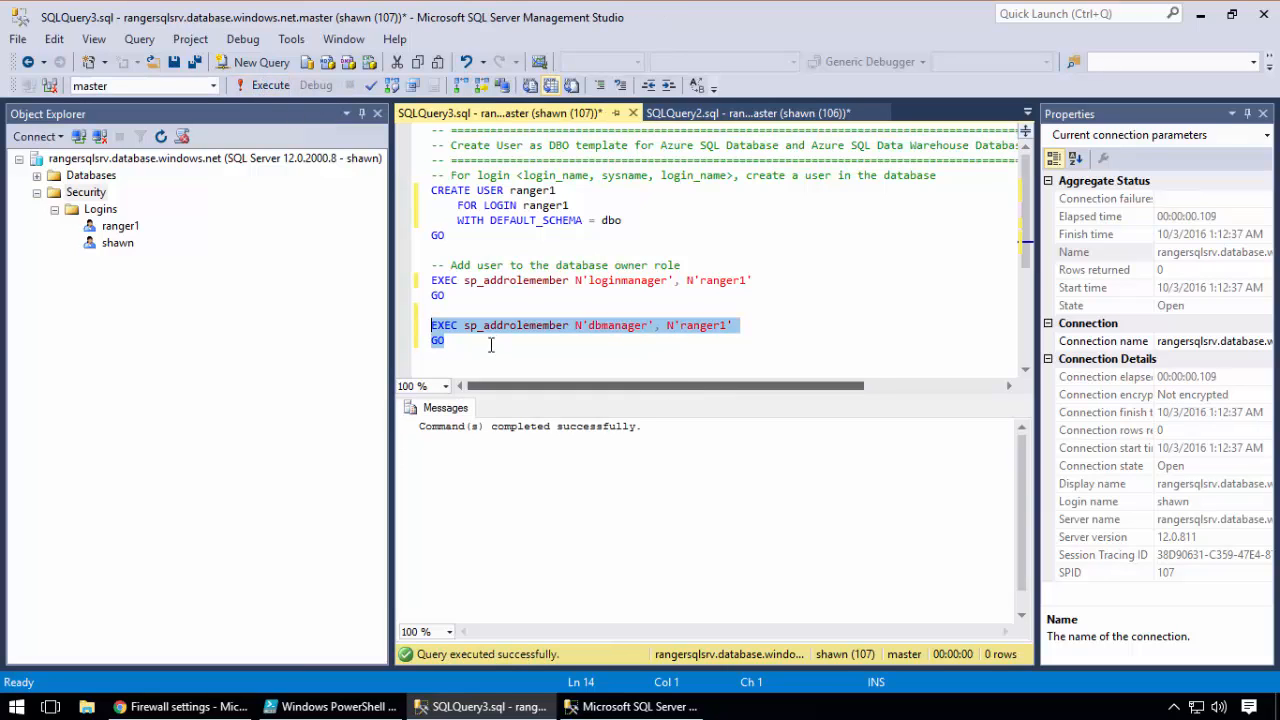
# Compare the server logins in both Management Studio instances, and look up the ranger1 user under master's Security
pyautogui.click(592, 707)
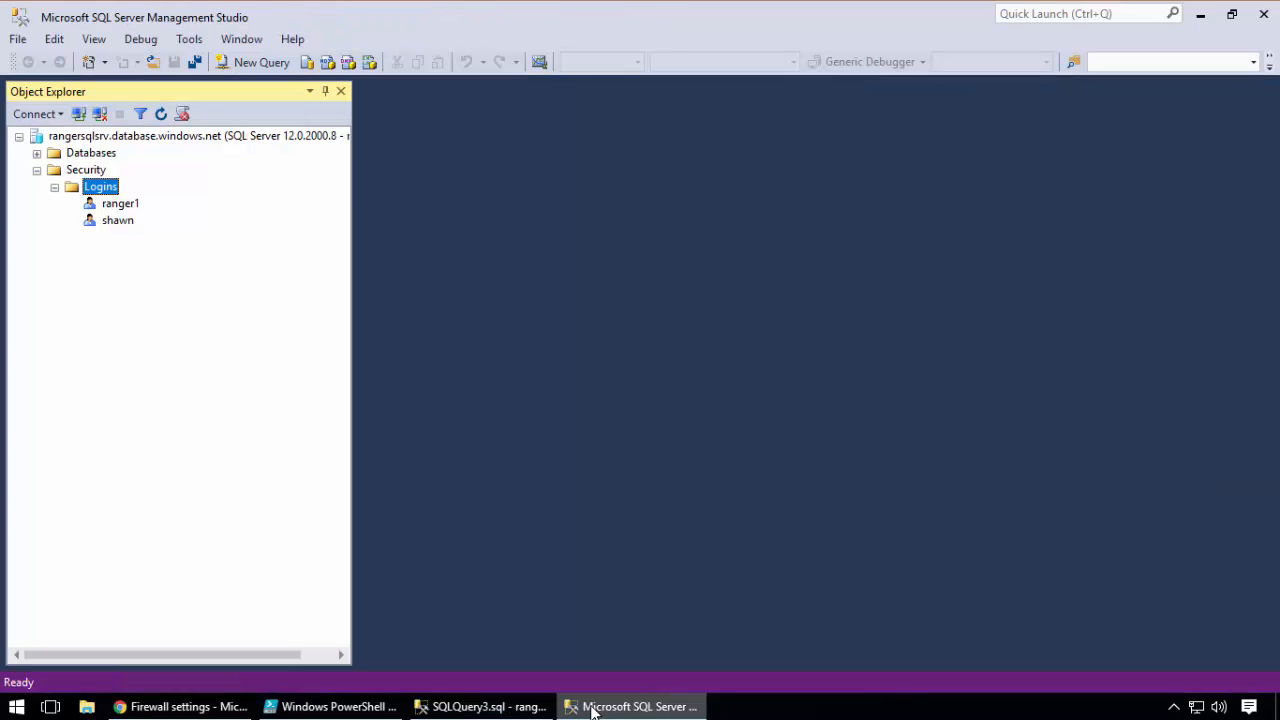
pyautogui.click(534, 706)
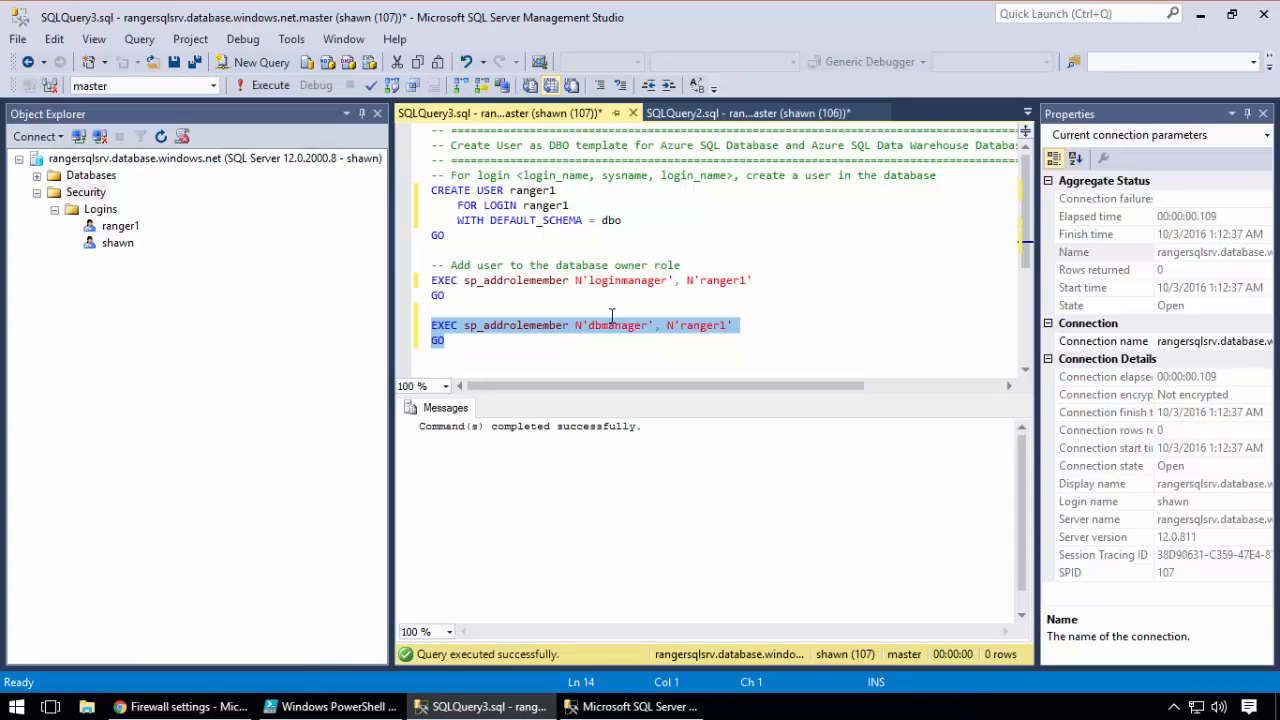
pyautogui.click(117, 243)
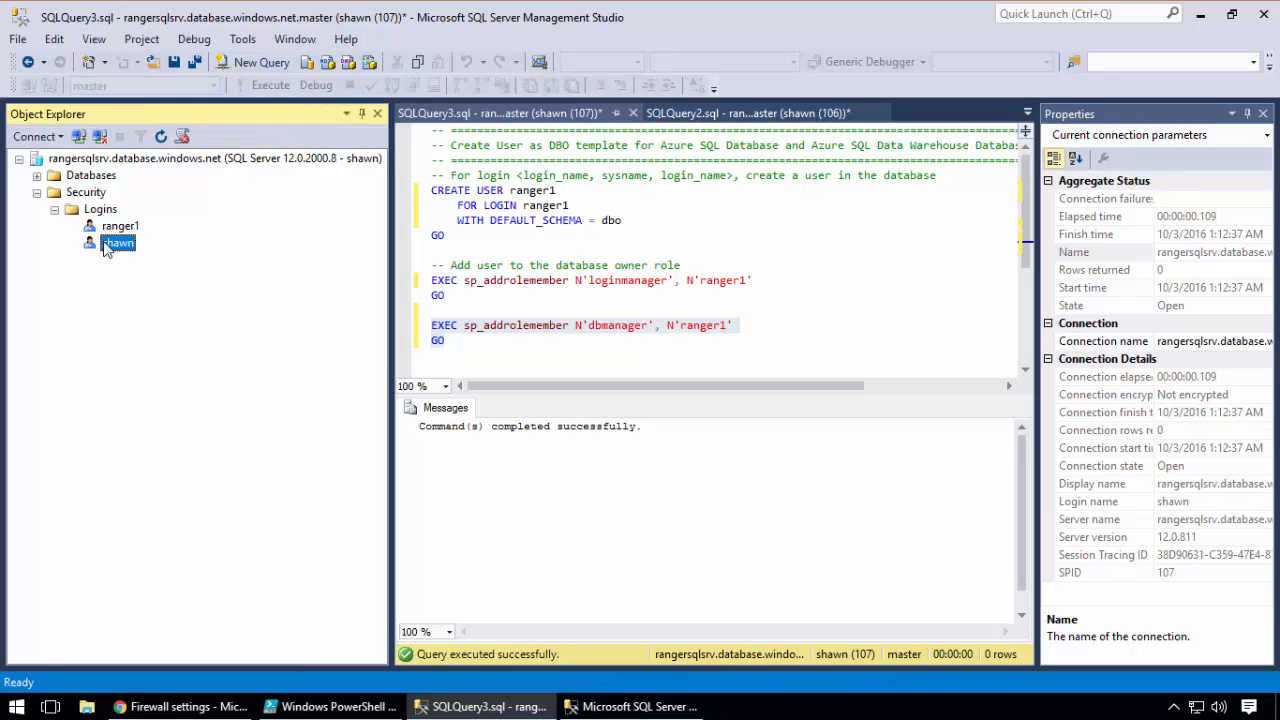
pyautogui.click(108, 233)
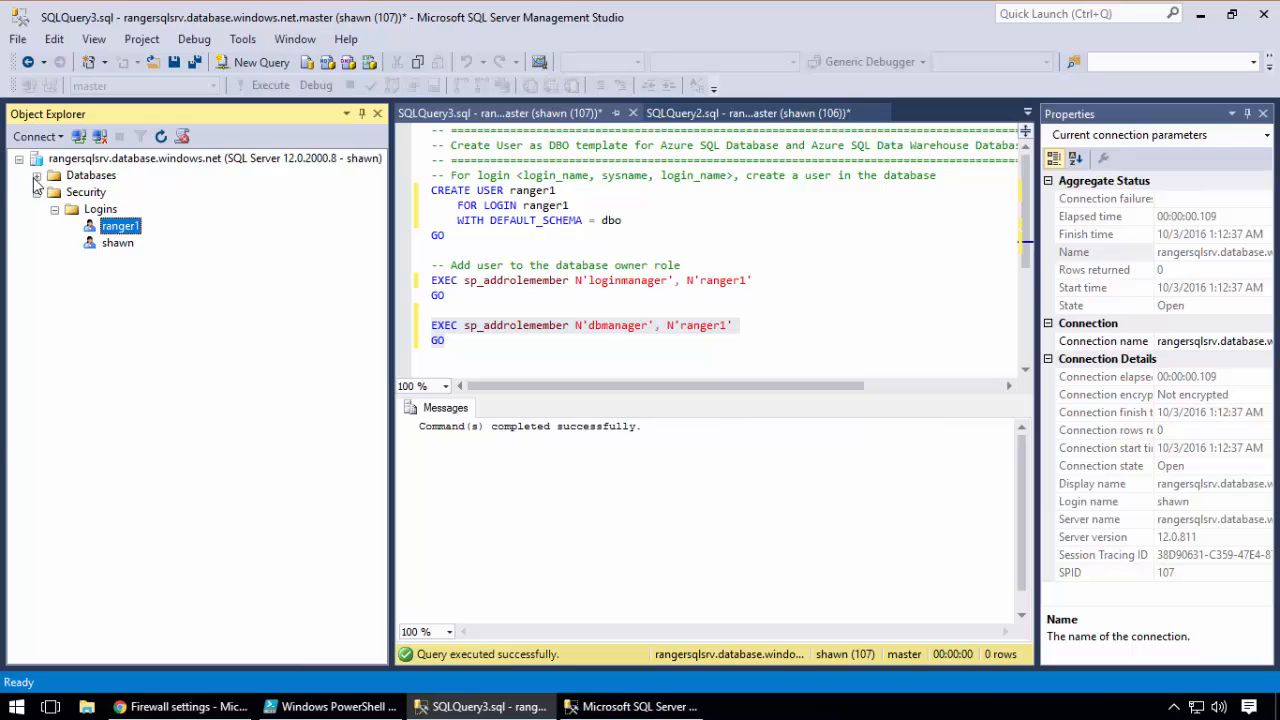
pyautogui.click(36, 176)
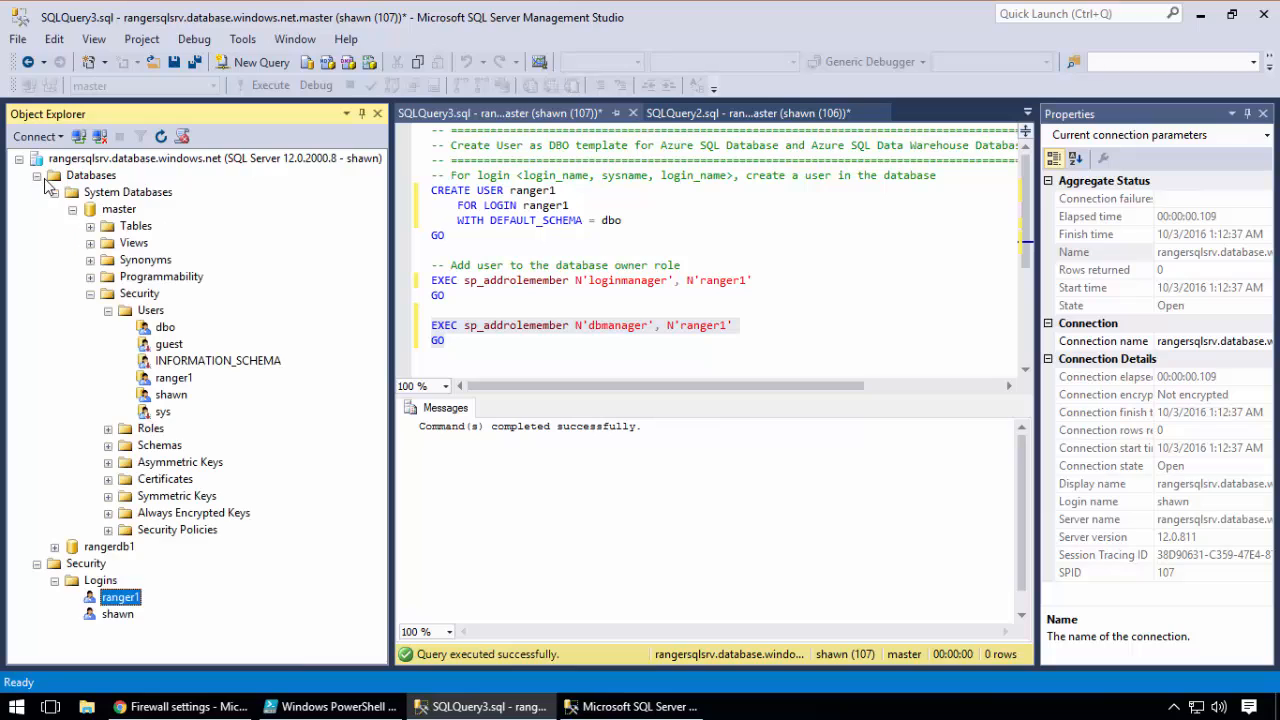
pyautogui.click(173, 380)
# Change the user name in the CREATE USER statement to ranger1gfgfgffgf and highlight it against the login name
pyautogui.moveTo(432, 192); pyautogui.dragTo(585, 204)
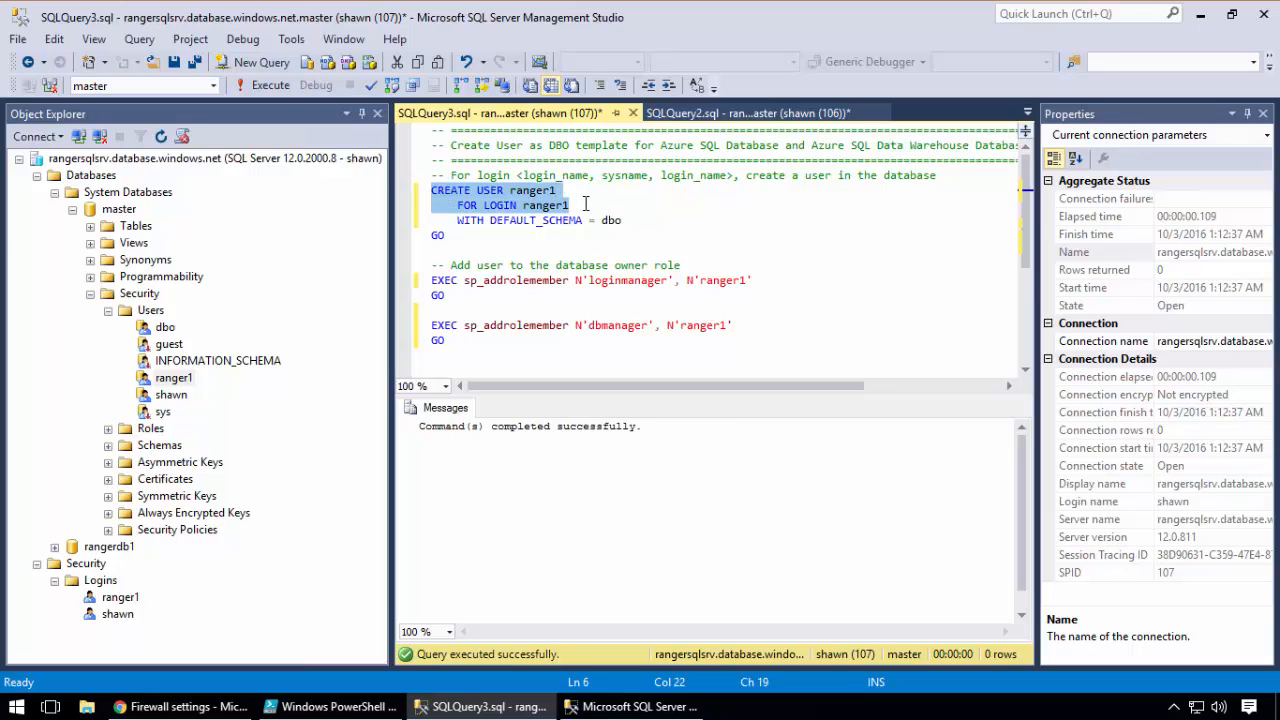
pyautogui.click(575, 191)
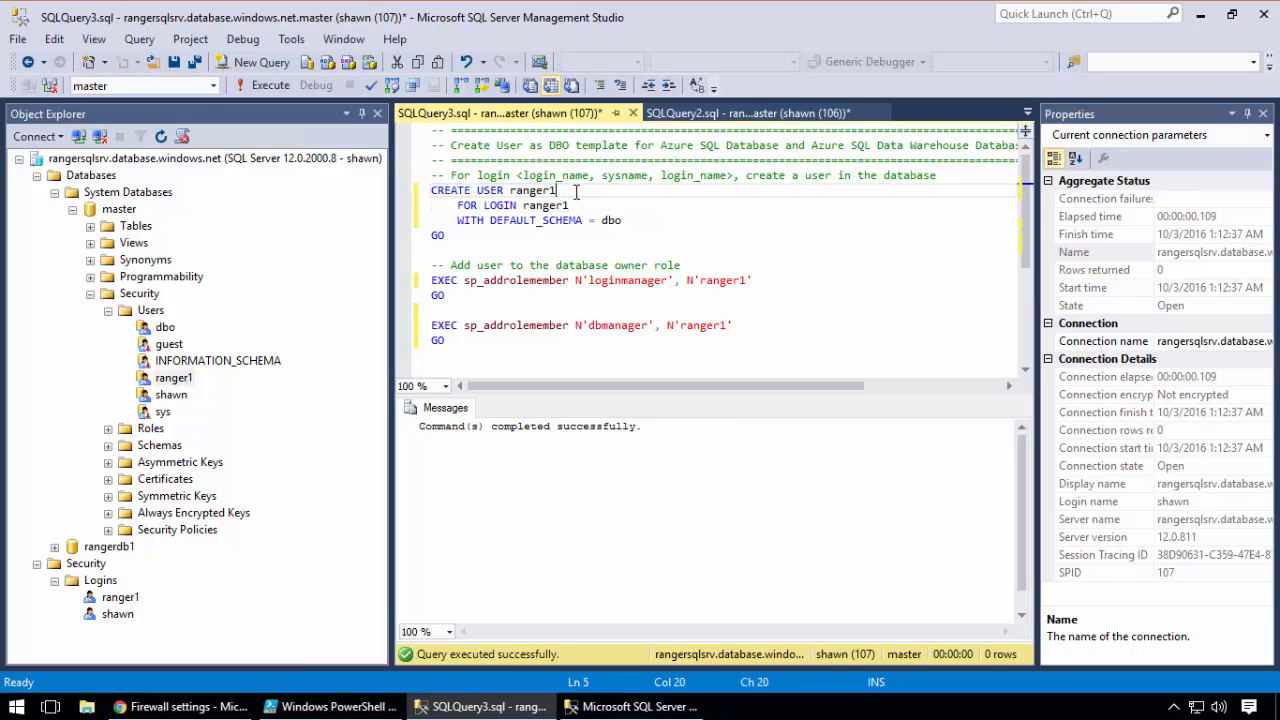
pyautogui.write('gfgfgffgf')
pyautogui.doubleClick(552, 206)
pyautogui.moveTo(633, 192); pyautogui.dragTo(511, 191)
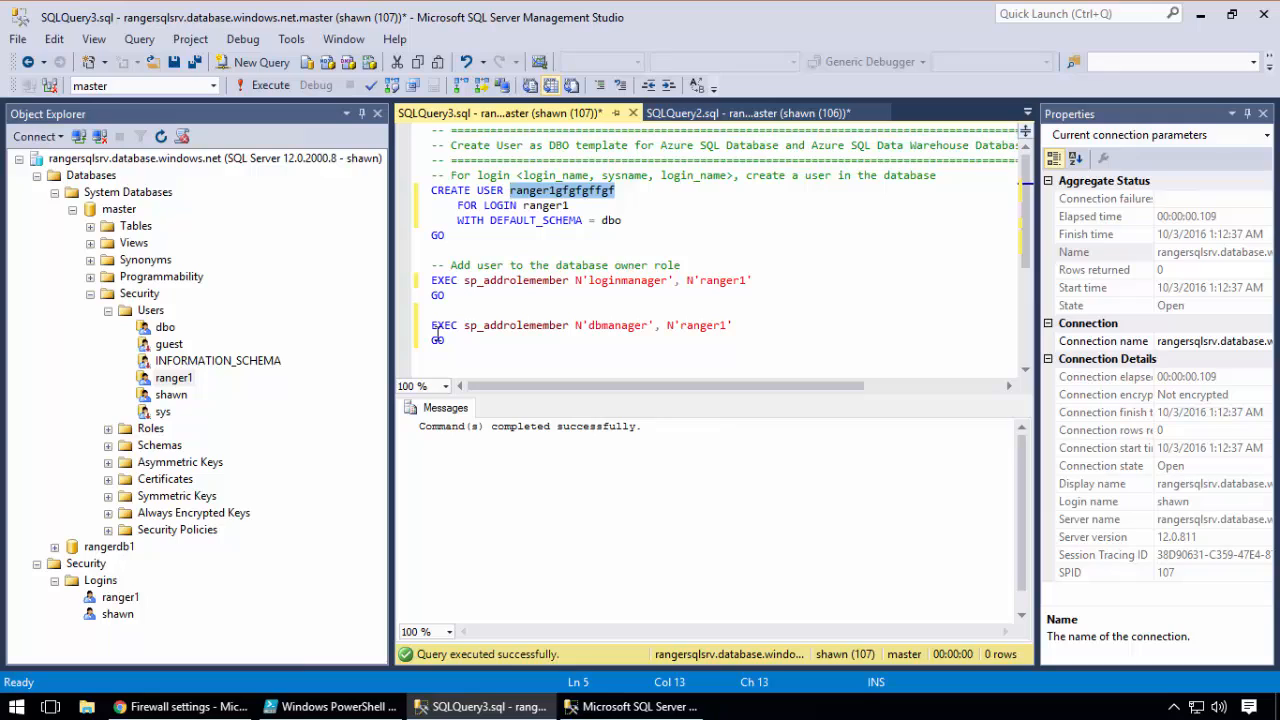
# Expand the Security and Users folders of rangerdb1 to examine which users the database contains
pyautogui.click(135, 619)
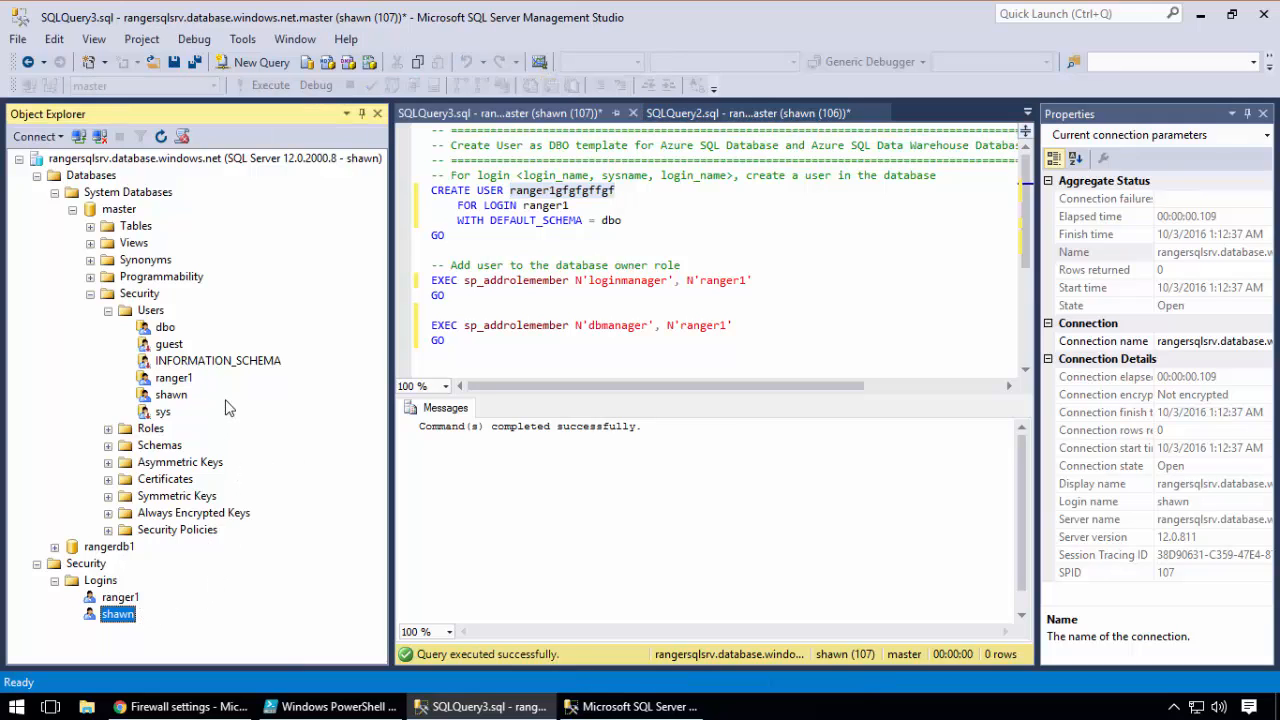
pyautogui.click(54, 546)
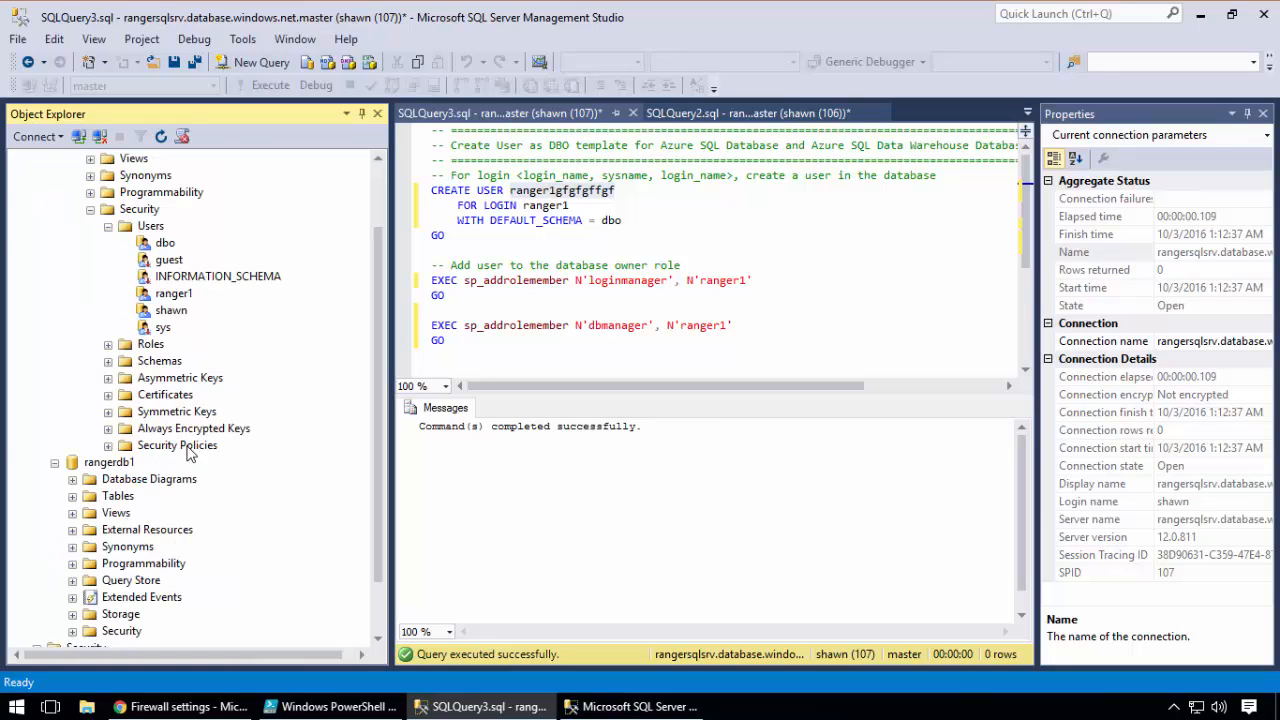
pyautogui.click(72, 631)
pyautogui.click(90, 512)
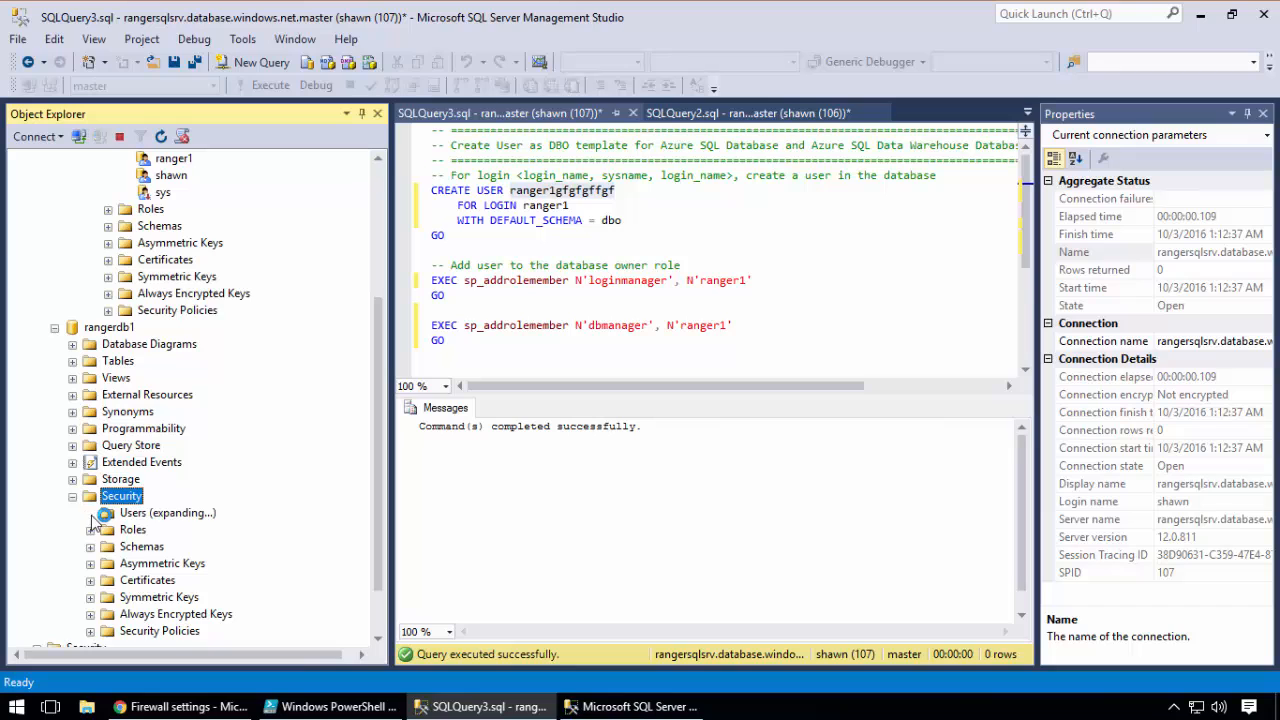
pyautogui.scroll(-3, 374, 386)
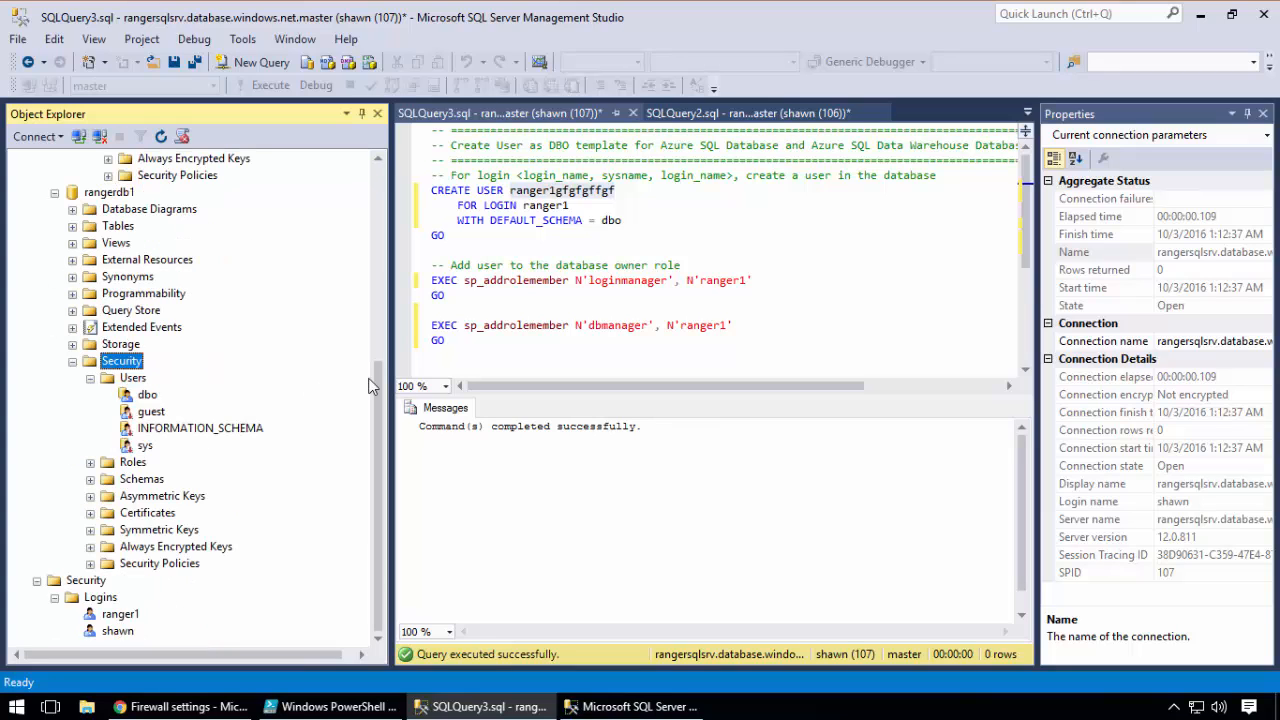
pyautogui.scroll(2, 170, 430)
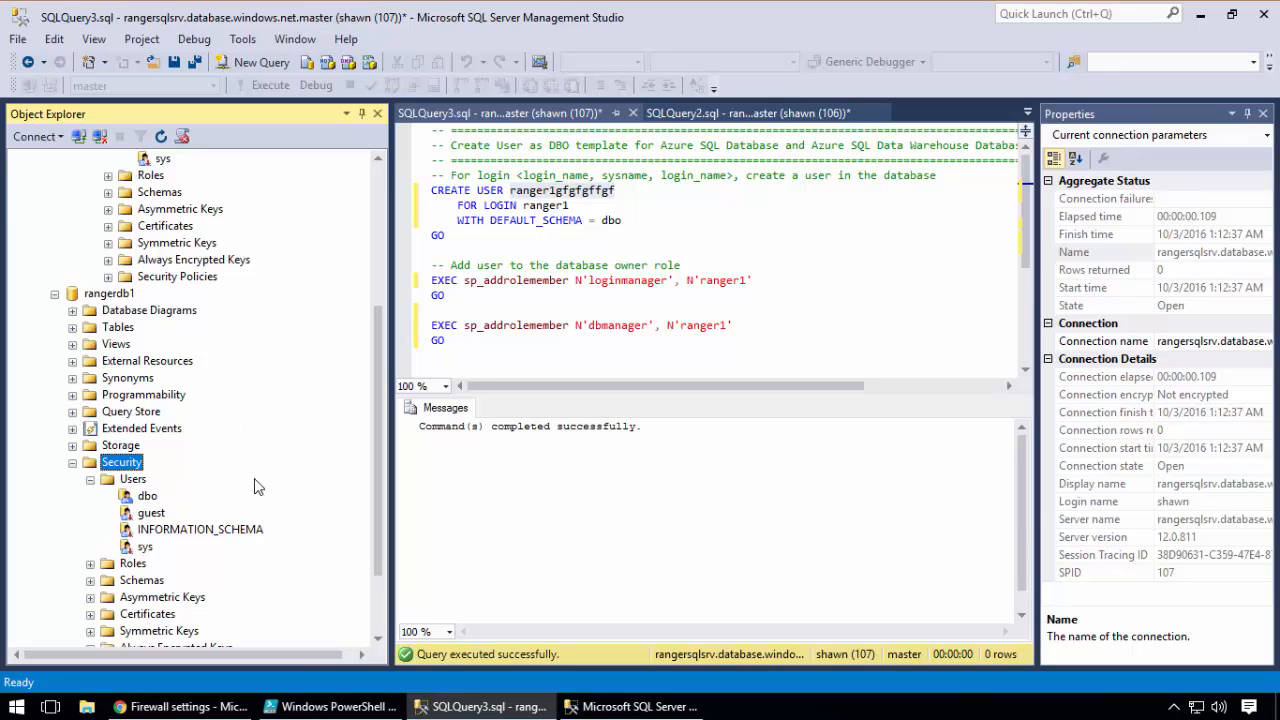
# In the CREATE USER statement, set the login to the server administrator's login name and the user name to dbo
pyautogui.scroll(-2, 303, 424)
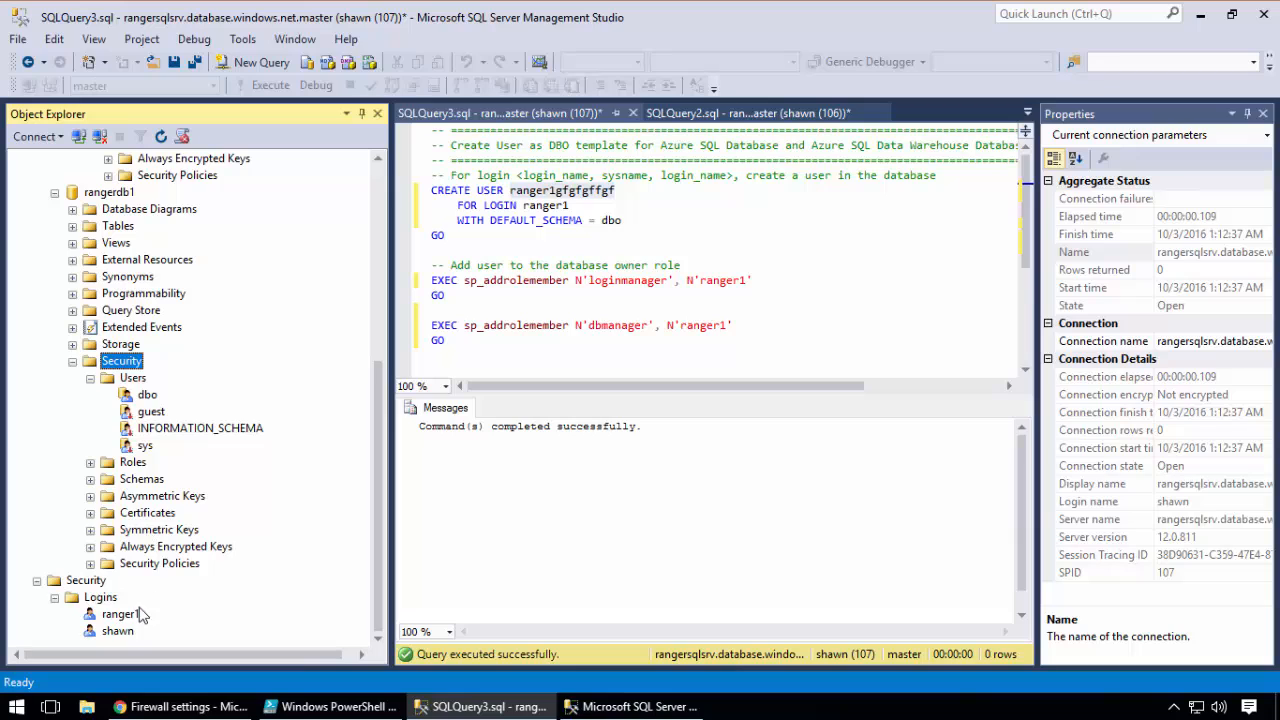
pyautogui.doubleClick(557, 207)
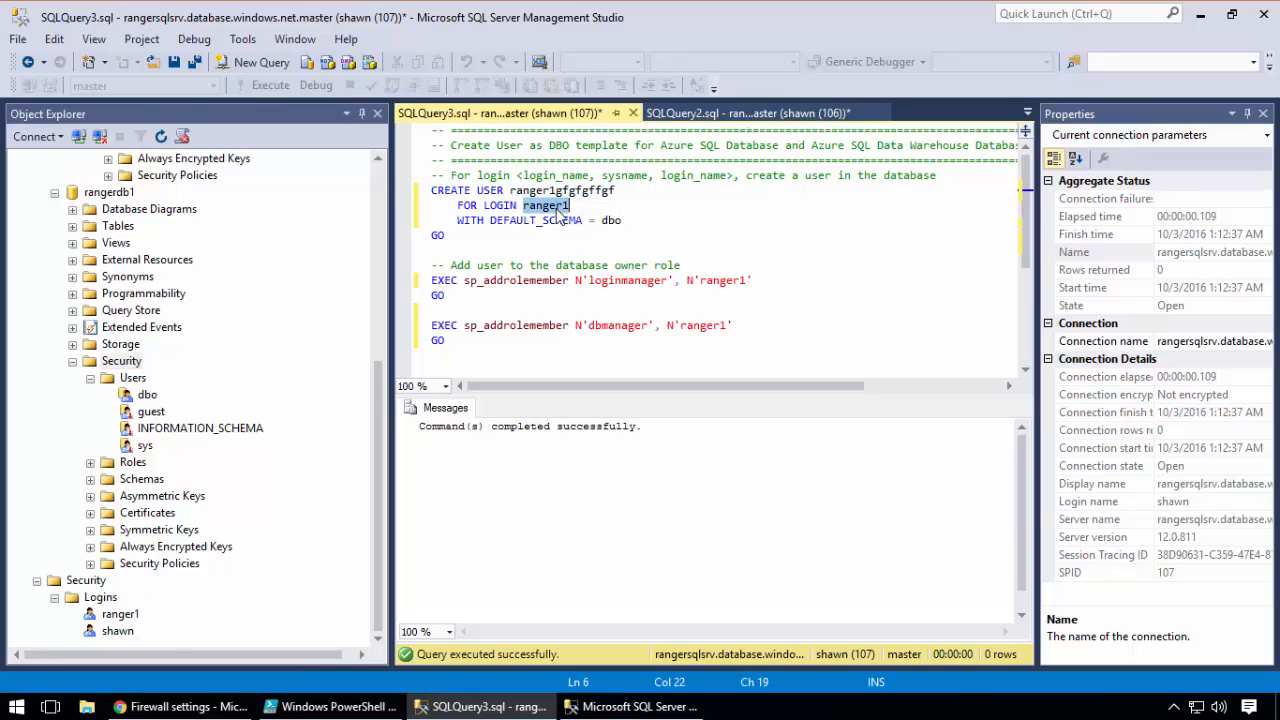
pyautogui.write('shawn')
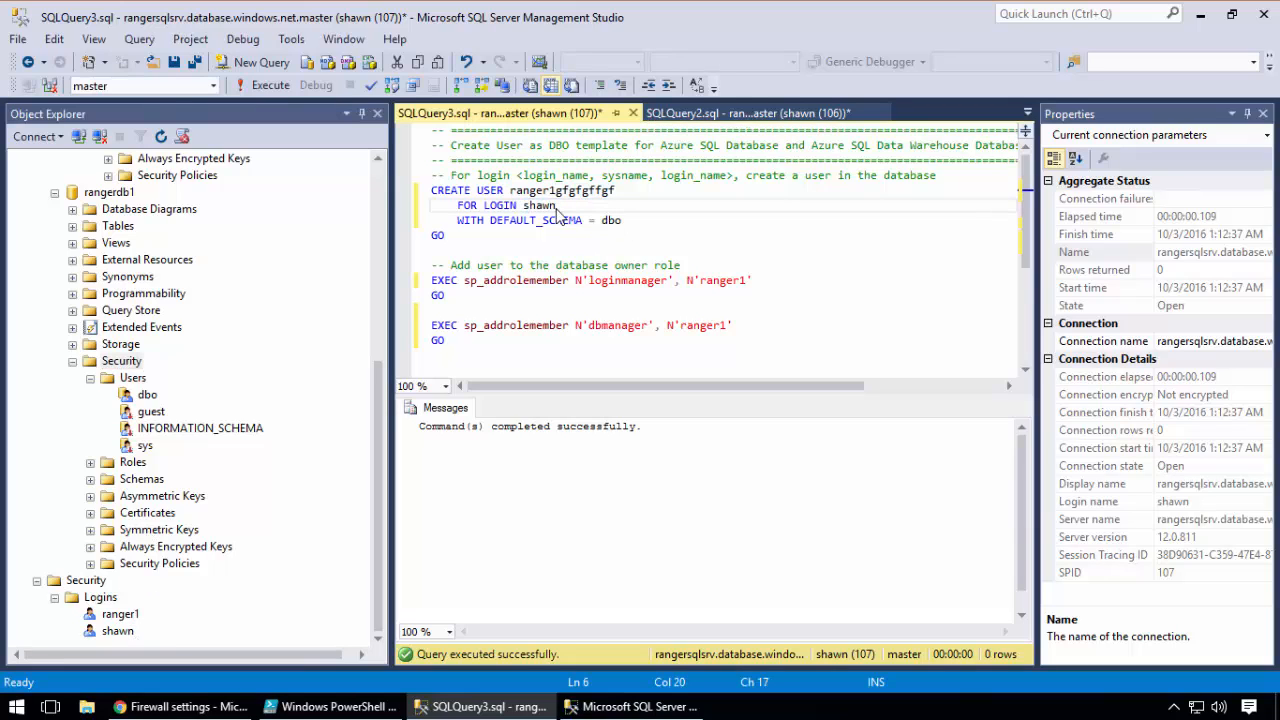
pyautogui.moveTo(615, 190); pyautogui.dragTo(510, 190)
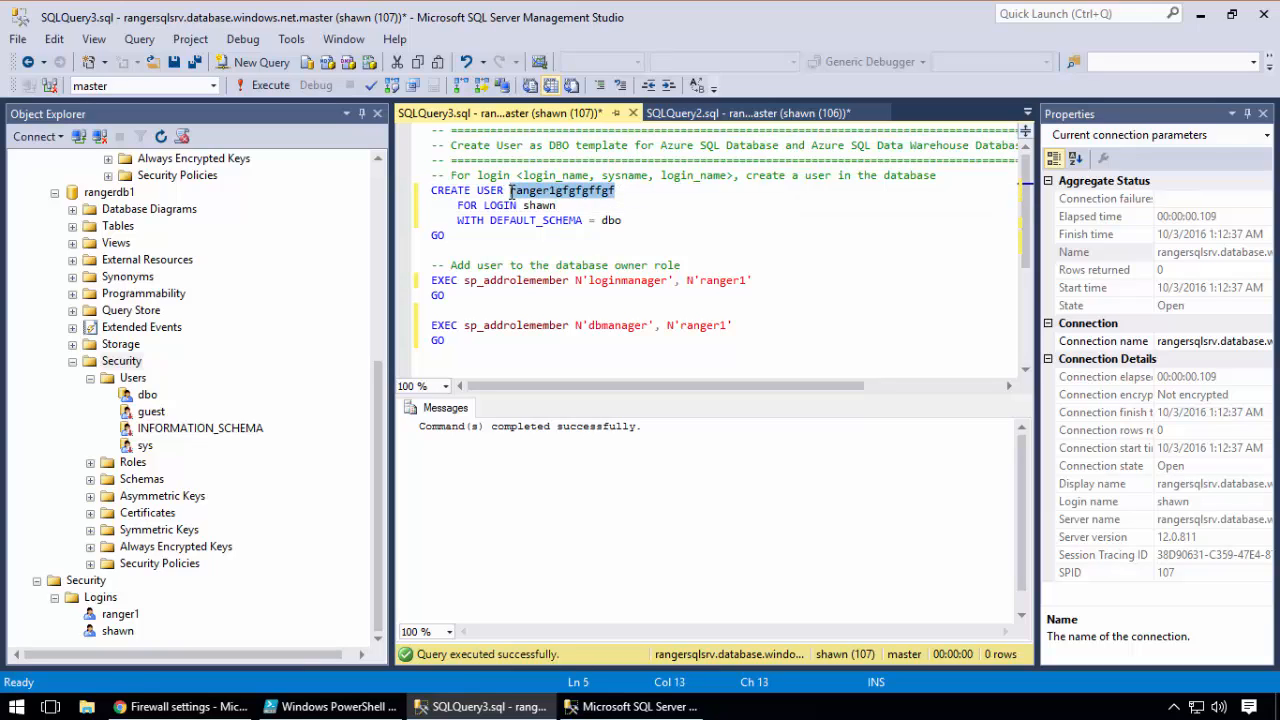
pyautogui.write('dbo')
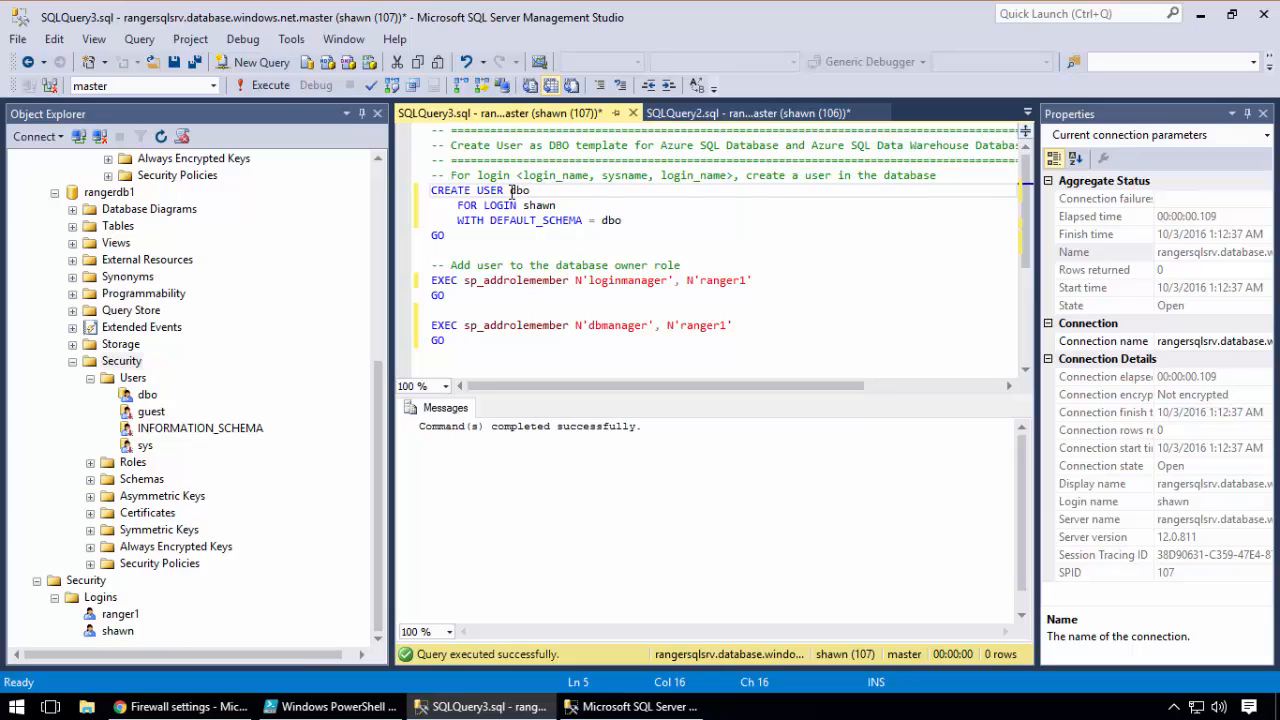
pyautogui.keyDown('shift'); pyautogui.click(511, 191); pyautogui.keyUp('shift')
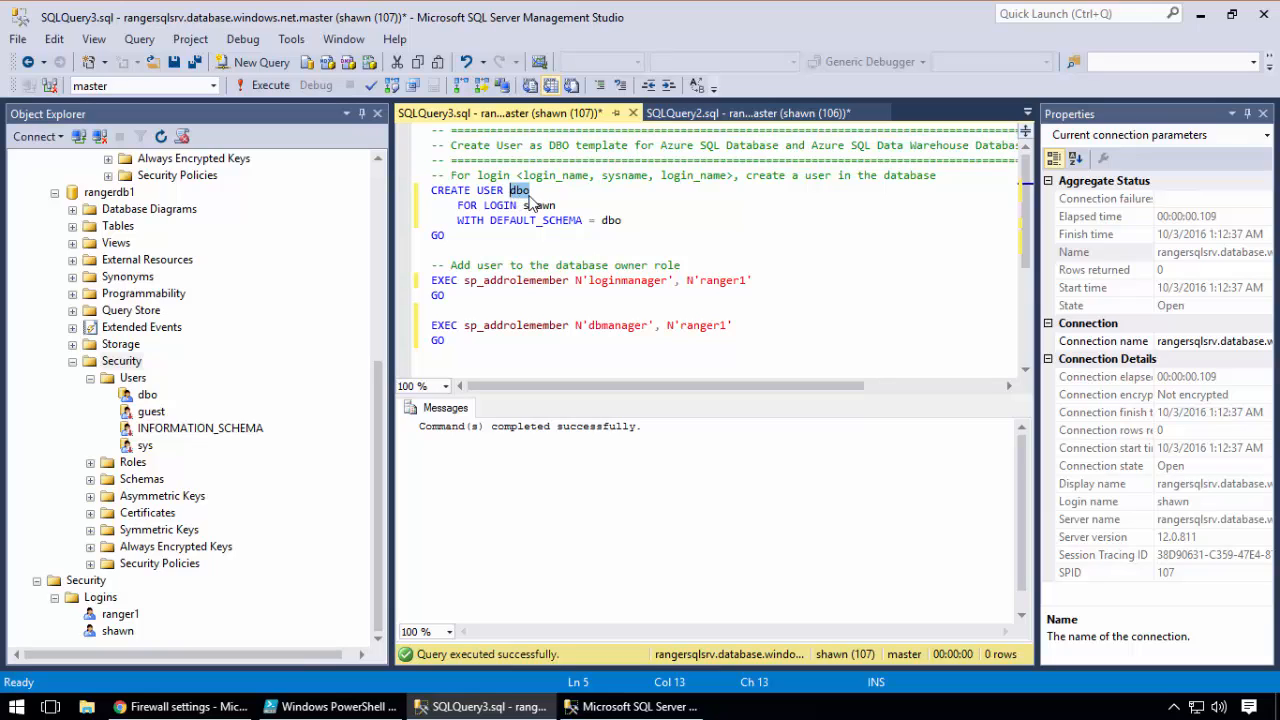
pyautogui.doubleClick(540, 205)
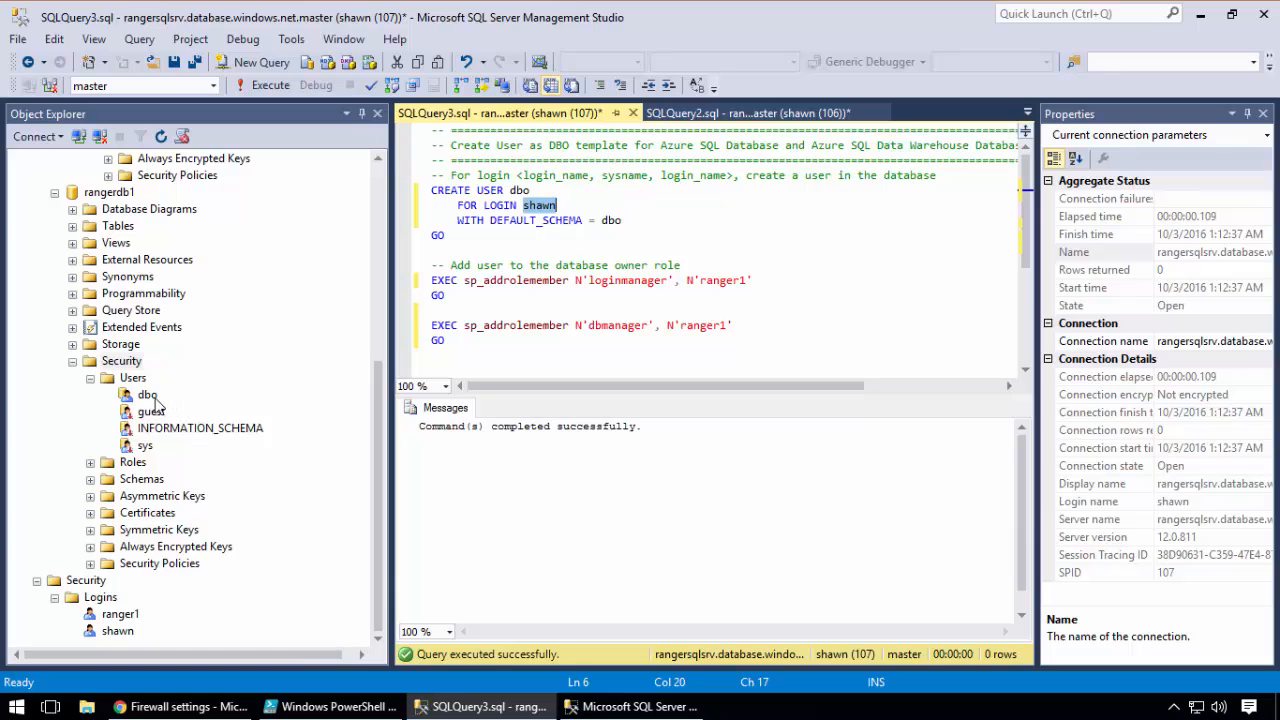
# Compare the dbo user of rangerdb1 and the server logins with the login named in the CREATE USER statement
pyautogui.scroll(2, 155, 400)
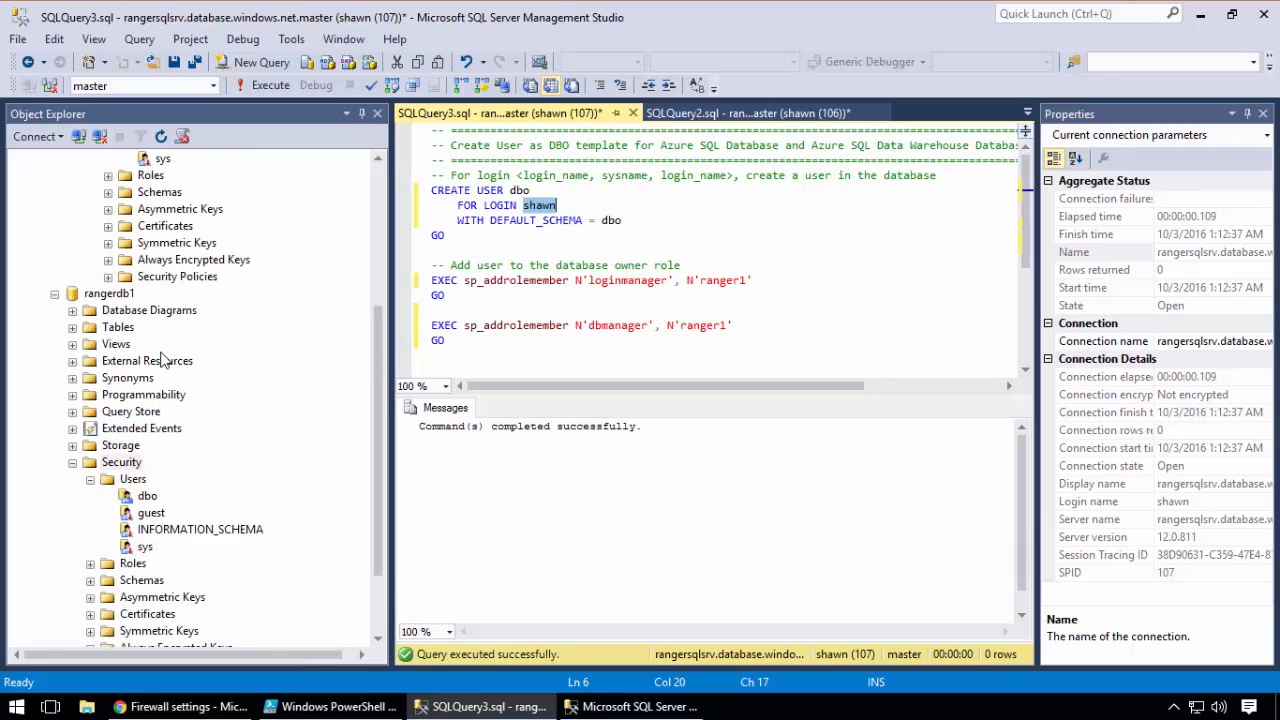
pyautogui.click(150, 497)
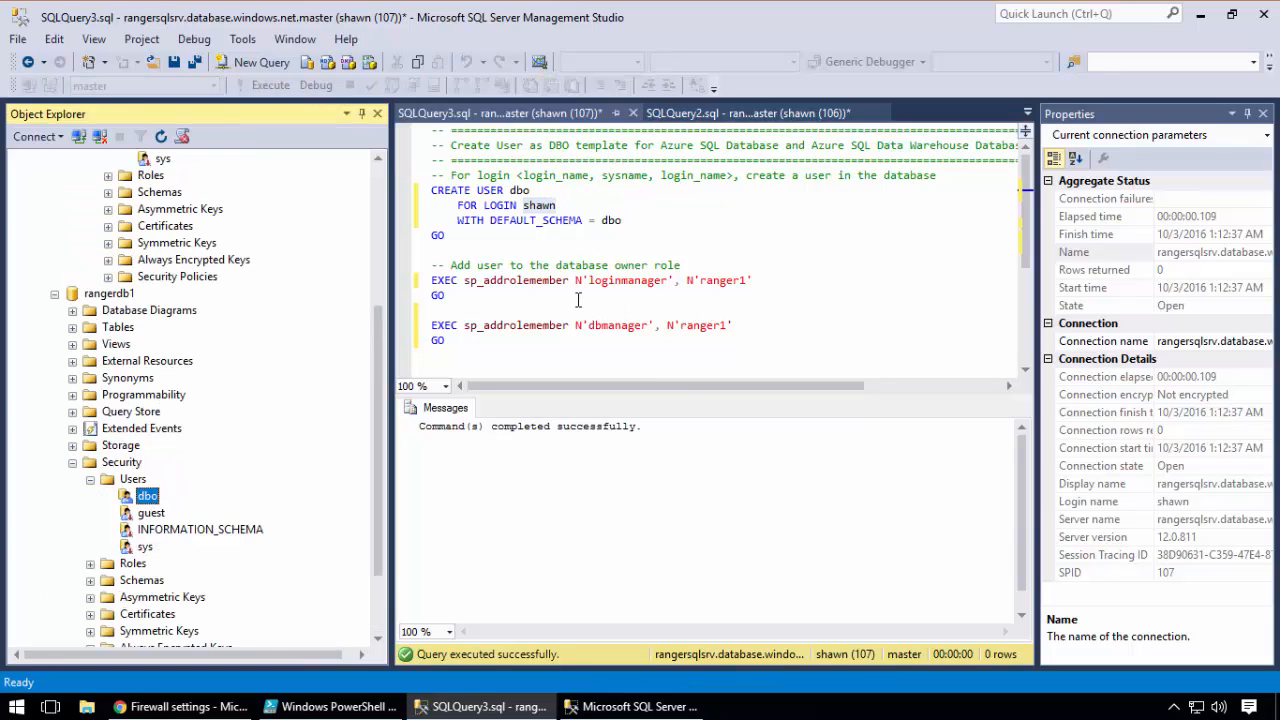
pyautogui.scroll(-3, 578, 295)
pyautogui.scroll(3, 577, 285)
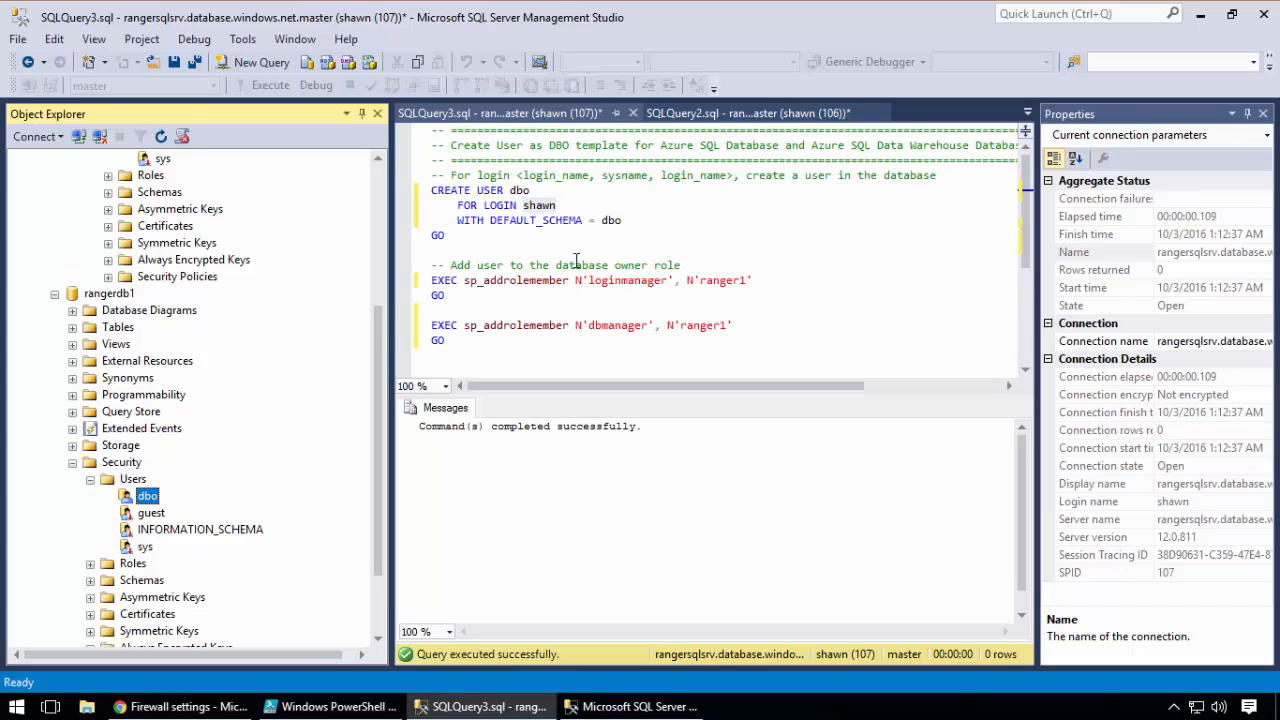
pyautogui.doubleClick(540, 206)
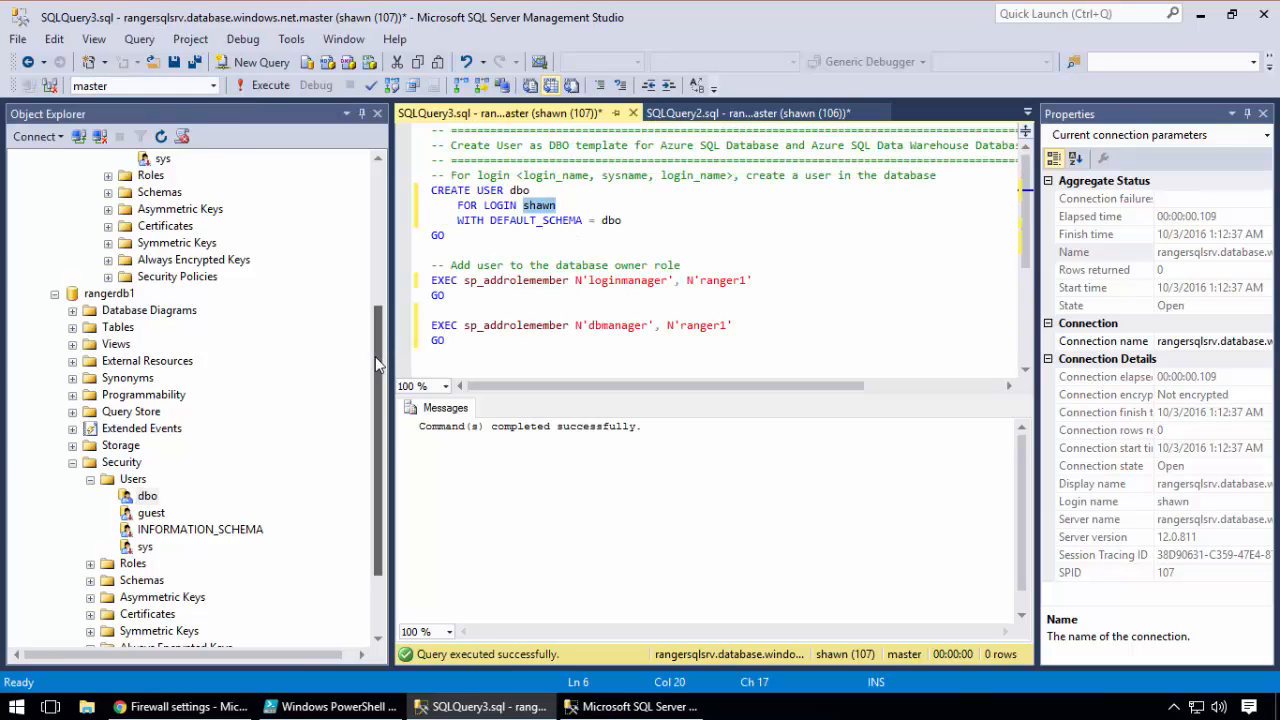
pyautogui.moveTo(375, 356); pyautogui.dragTo(376, 436)
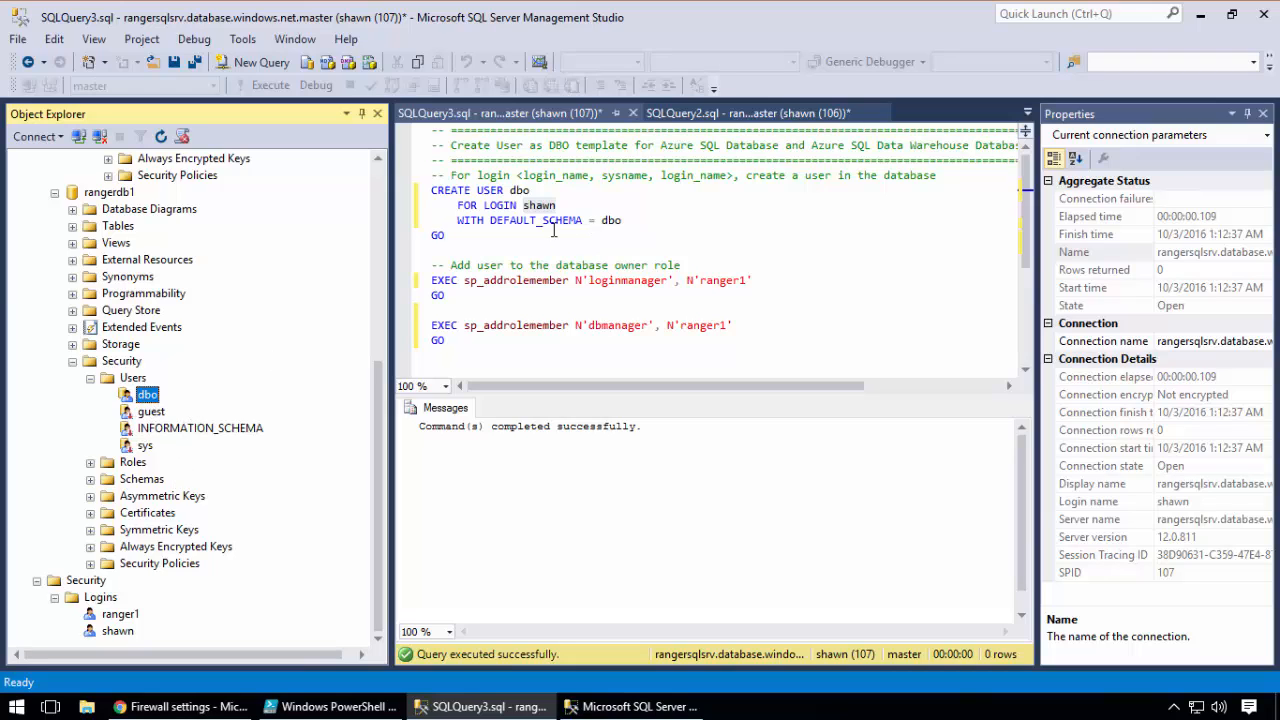
pyautogui.doubleClick(538, 206)
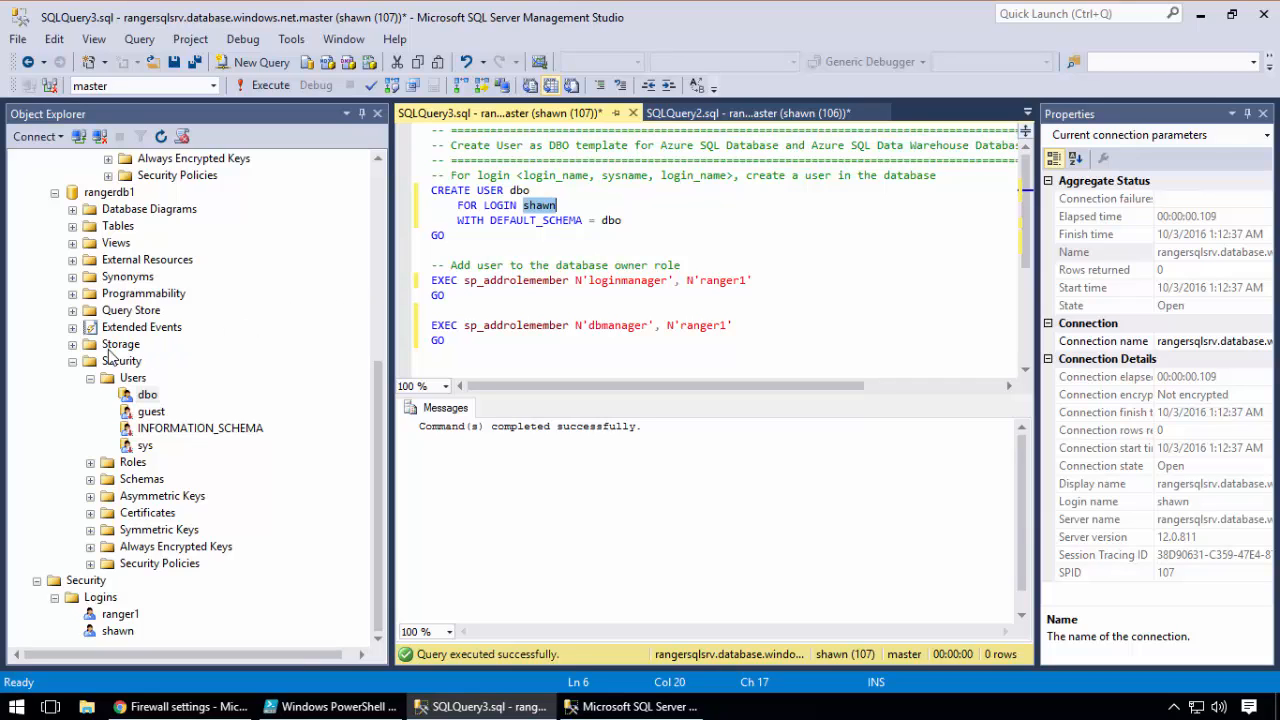
# Collapse the rangerdb1 and server Security nodes and delete the ranger1 user from the master database
pyautogui.moveTo(376, 380); pyautogui.dragTo(377, 165)
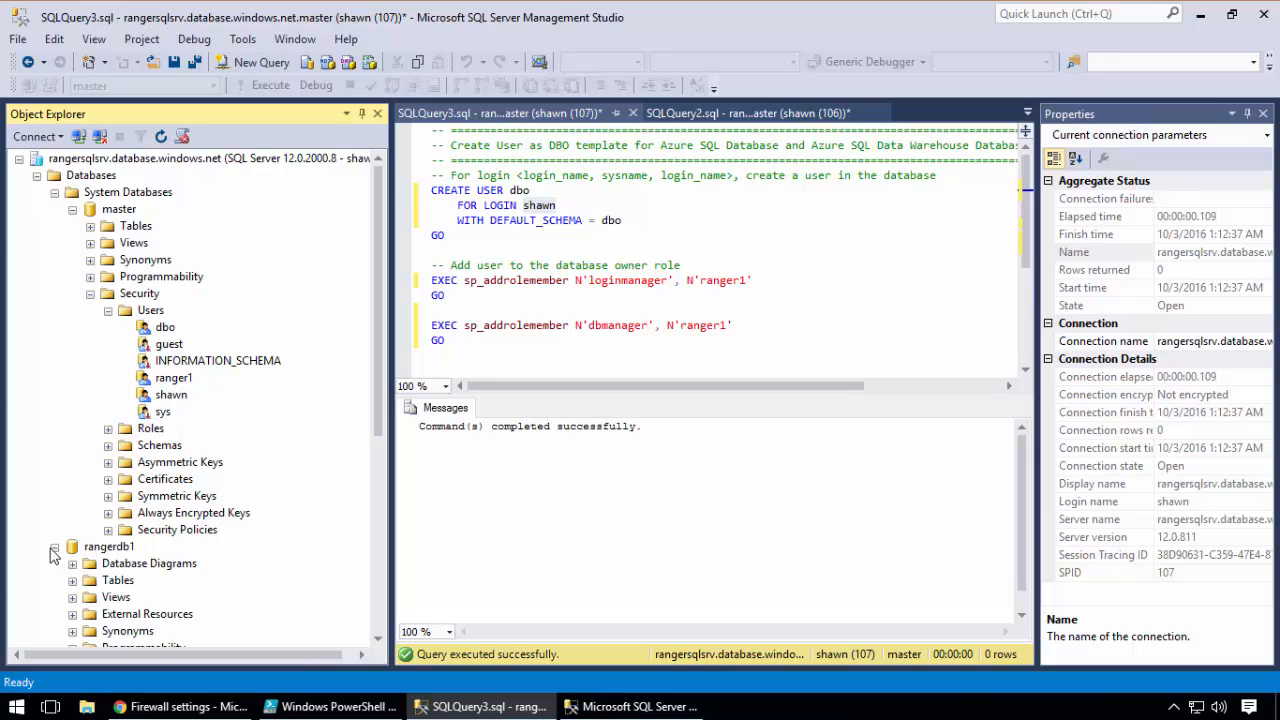
pyautogui.click(54, 547)
pyautogui.click(54, 192)
pyautogui.click(36, 227)
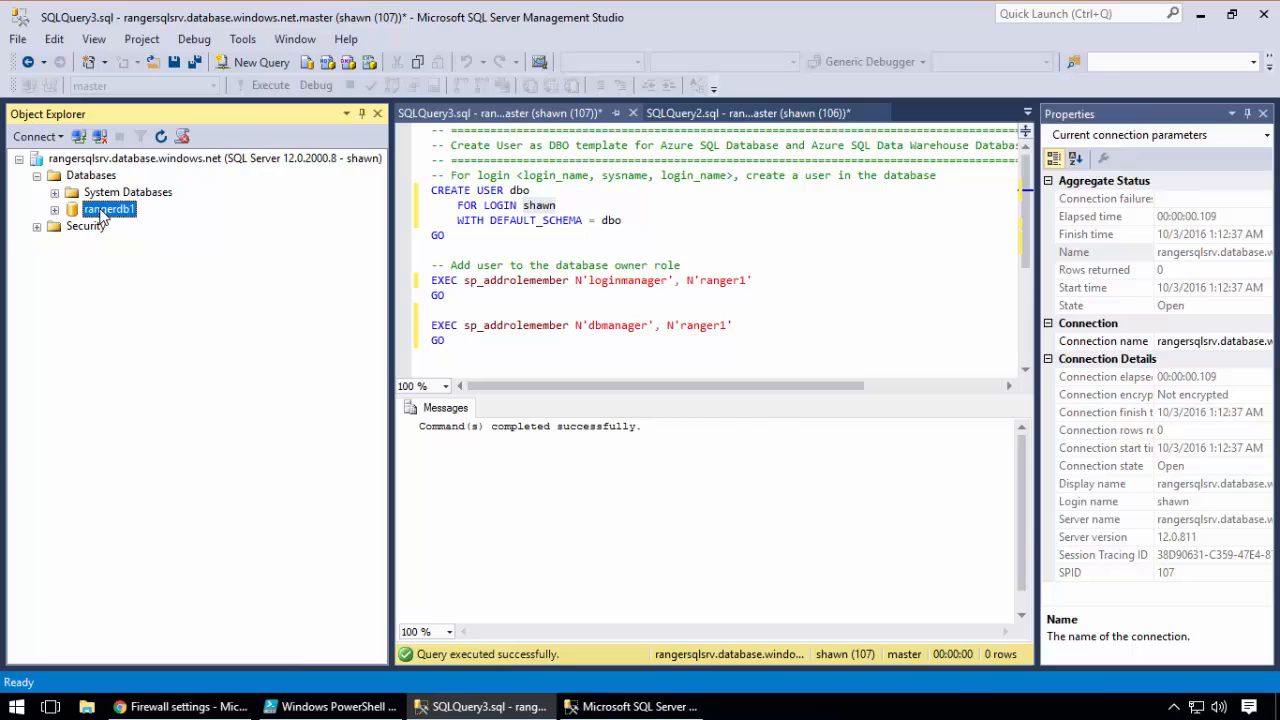
pyautogui.click(54, 192)
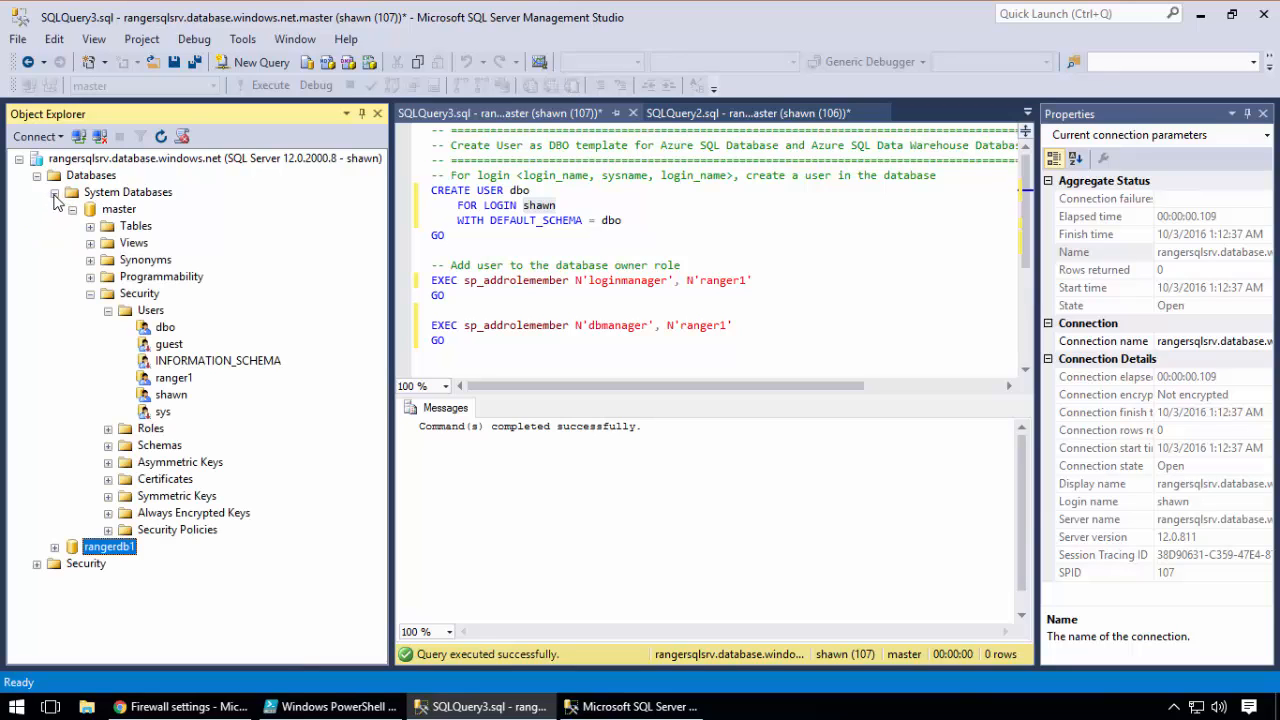
pyautogui.rightClick(172, 384)
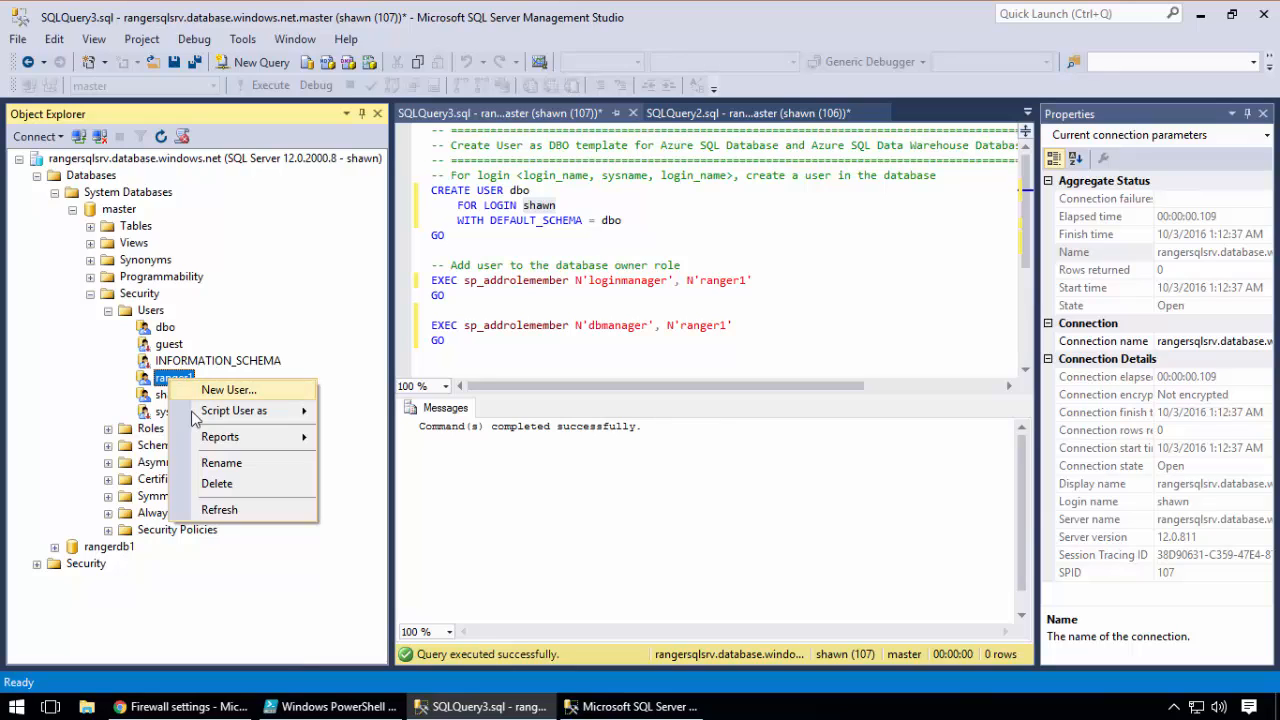
pyautogui.click(216, 483)
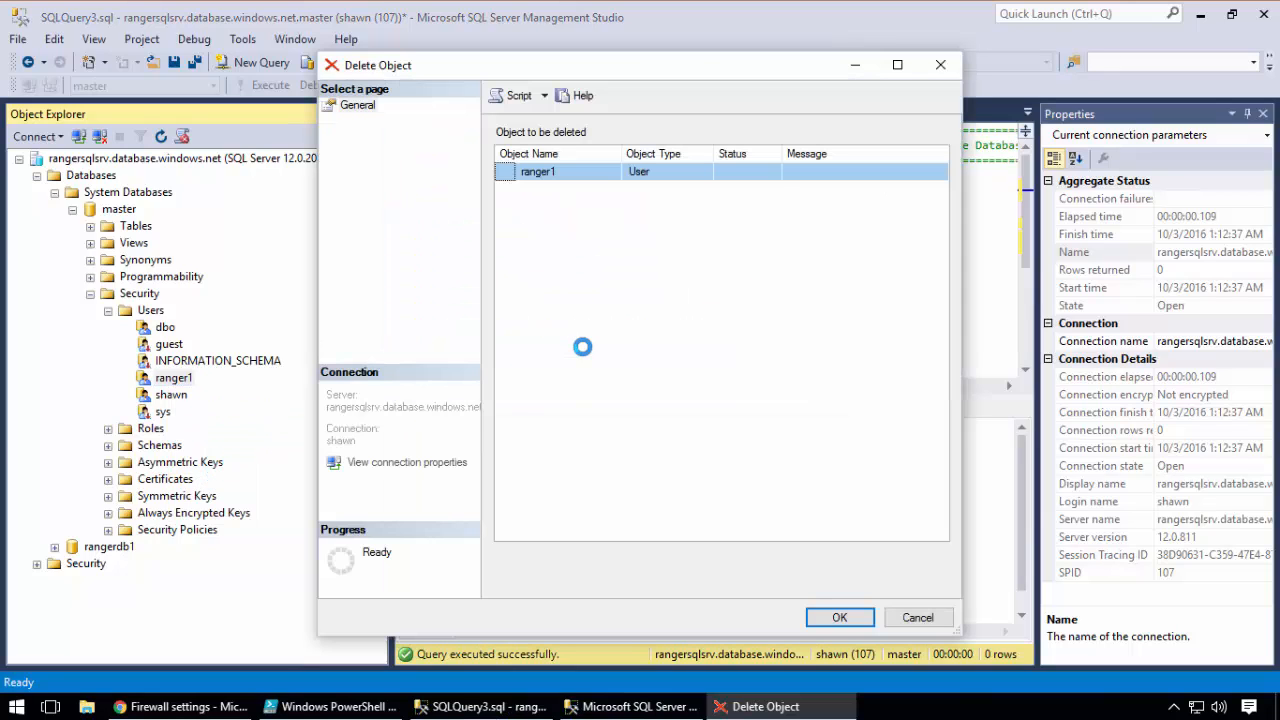
pyautogui.click(839, 618)
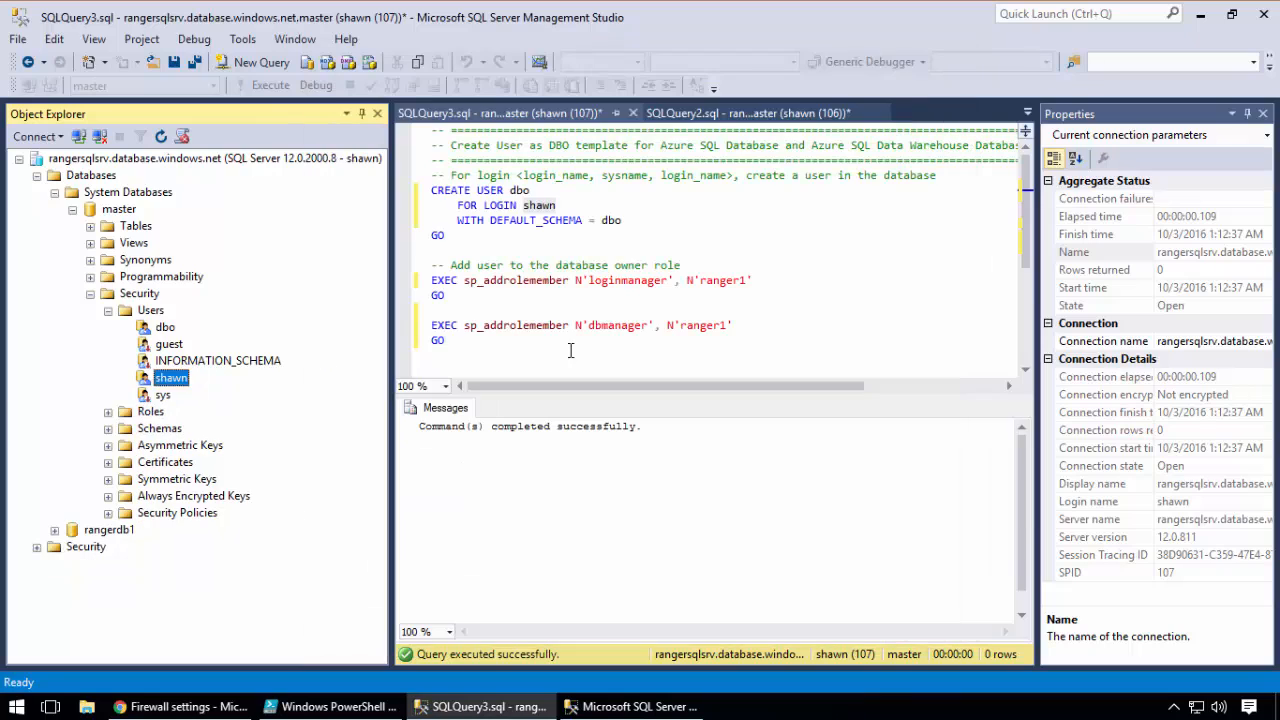
# Refresh the server-level Logins folder and delete the ranger1 login, confirming the deletion
pyautogui.click(73, 210)
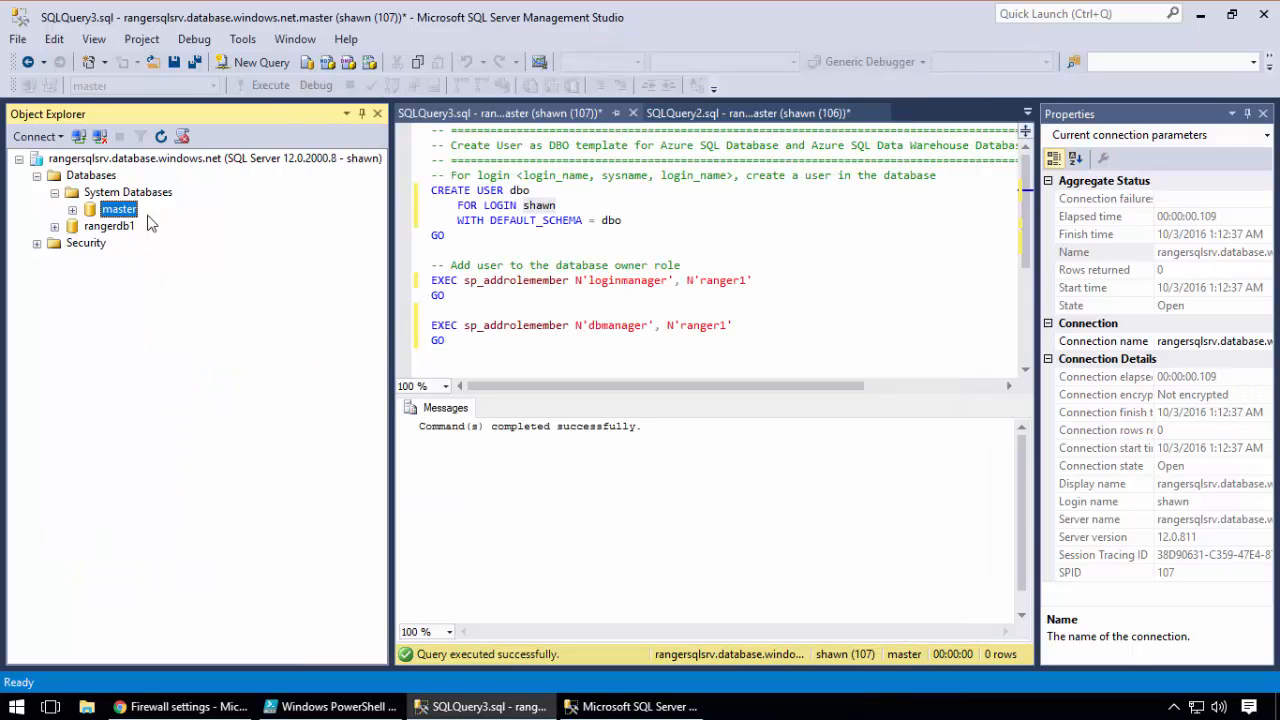
pyautogui.click(37, 243)
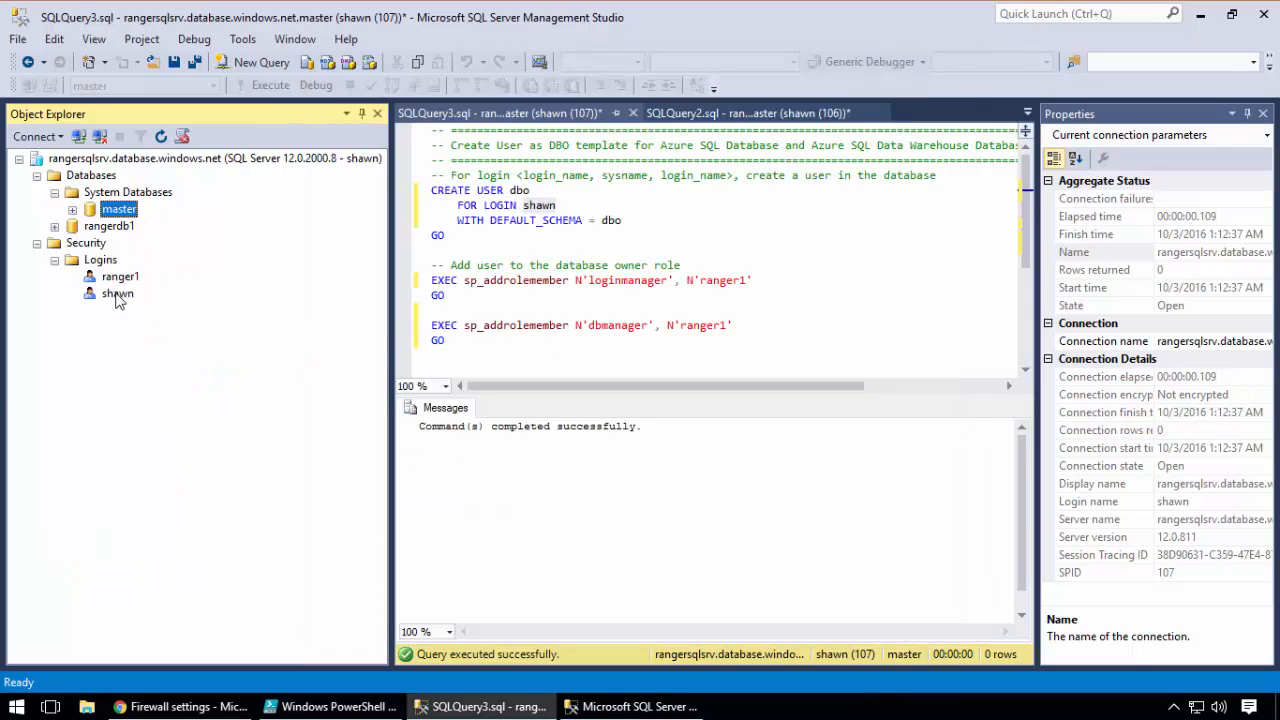
pyautogui.rightClick(98, 262)
pyautogui.click(153, 350)
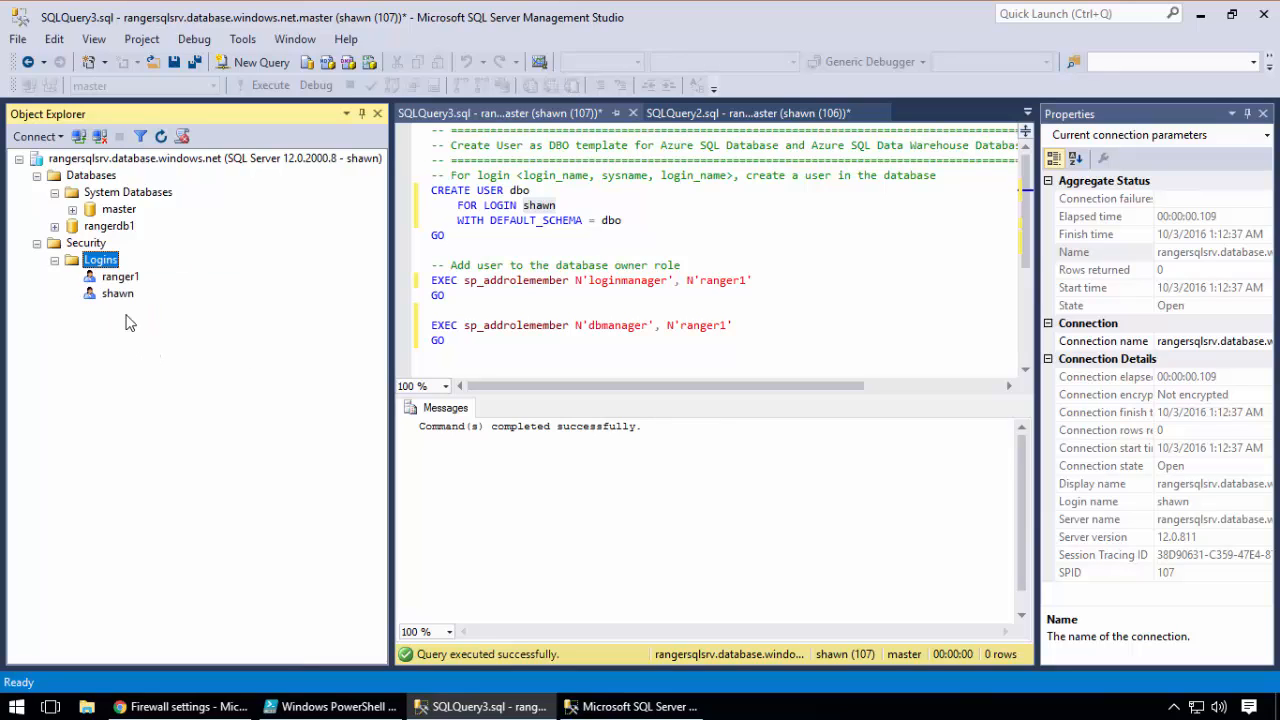
pyautogui.rightClick(127, 277)
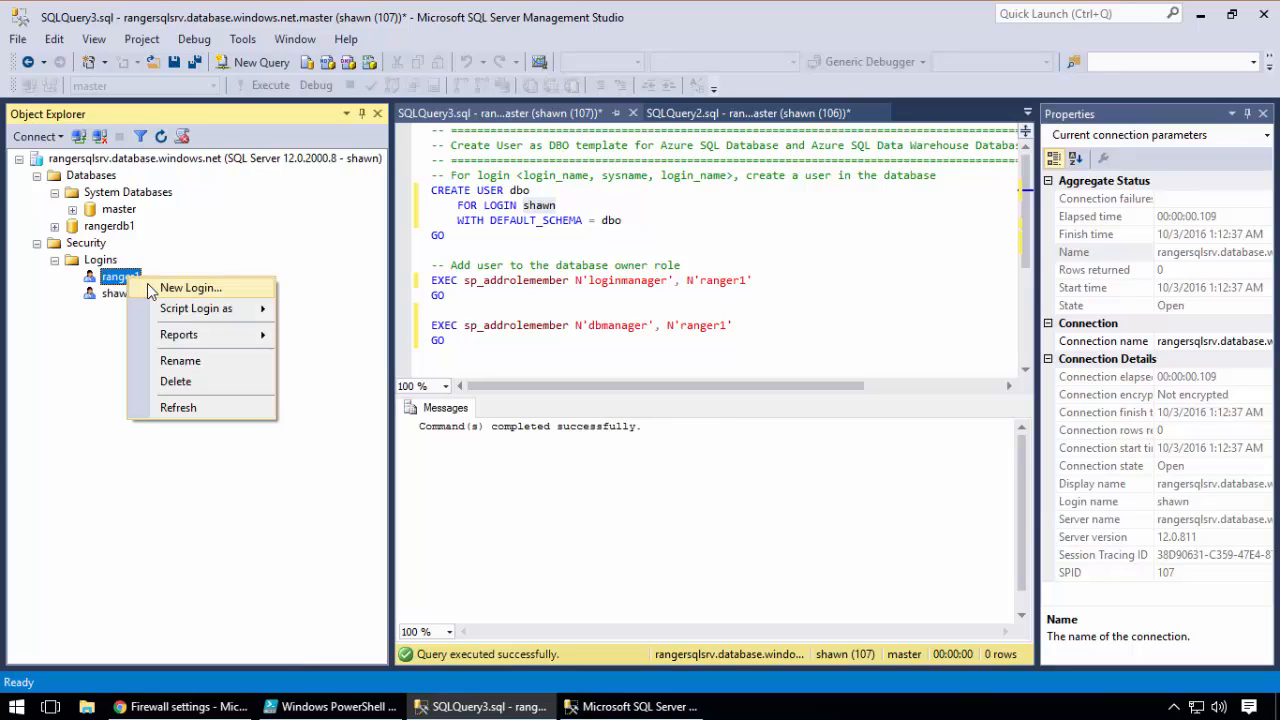
pyautogui.click(177, 381)
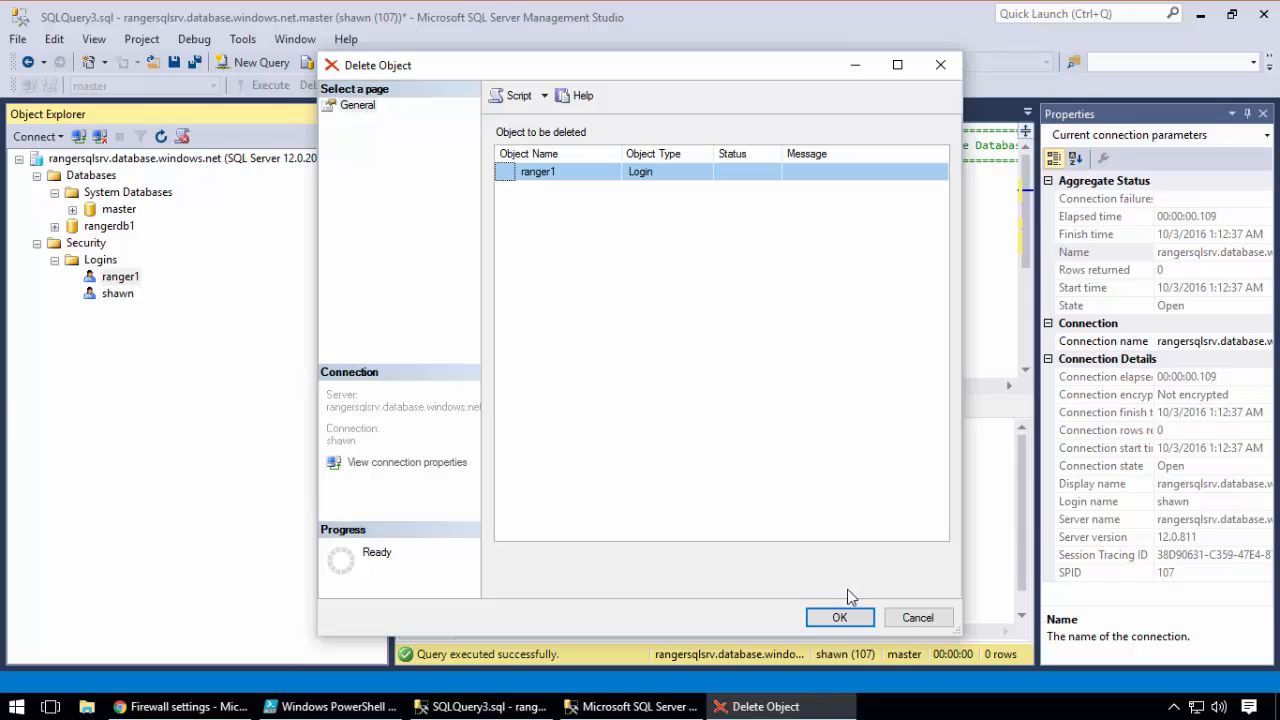
pyautogui.click(839, 617)
pyautogui.click(772, 396)
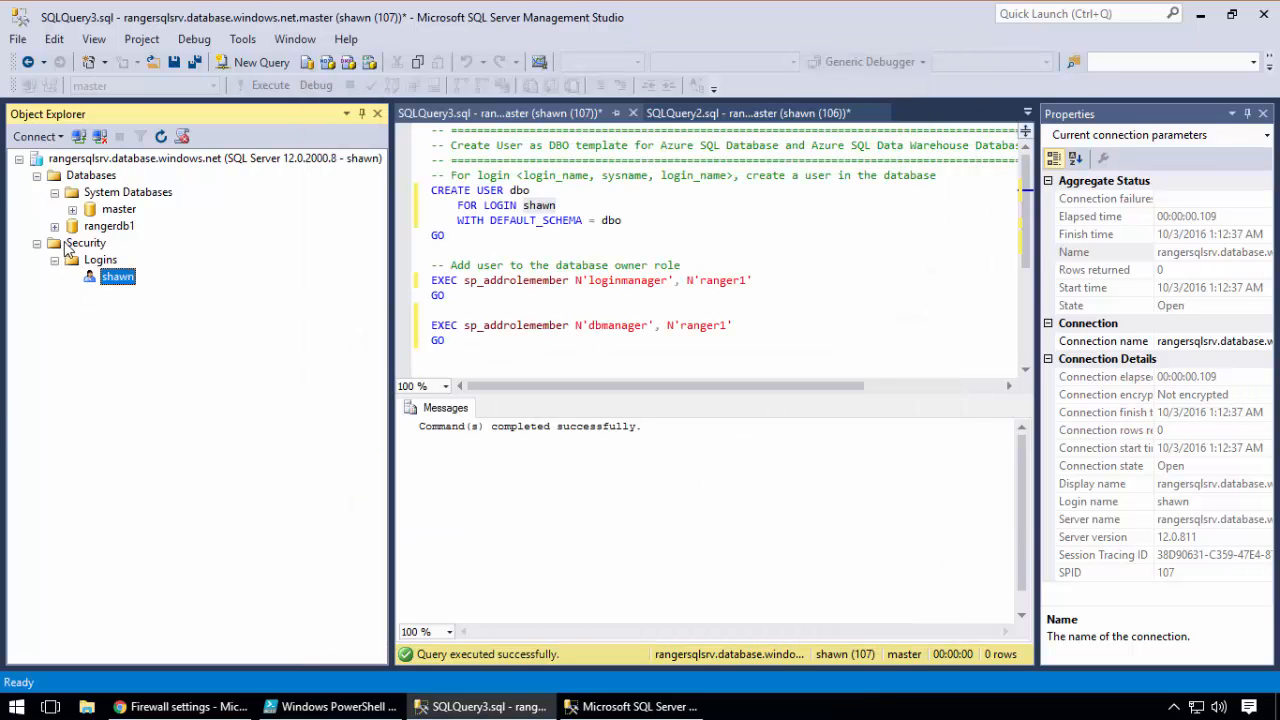
# Execute the CREATE LOGIN ranger1 statement from SQLQuery2.sql again in master
pyautogui.click(516, 236)
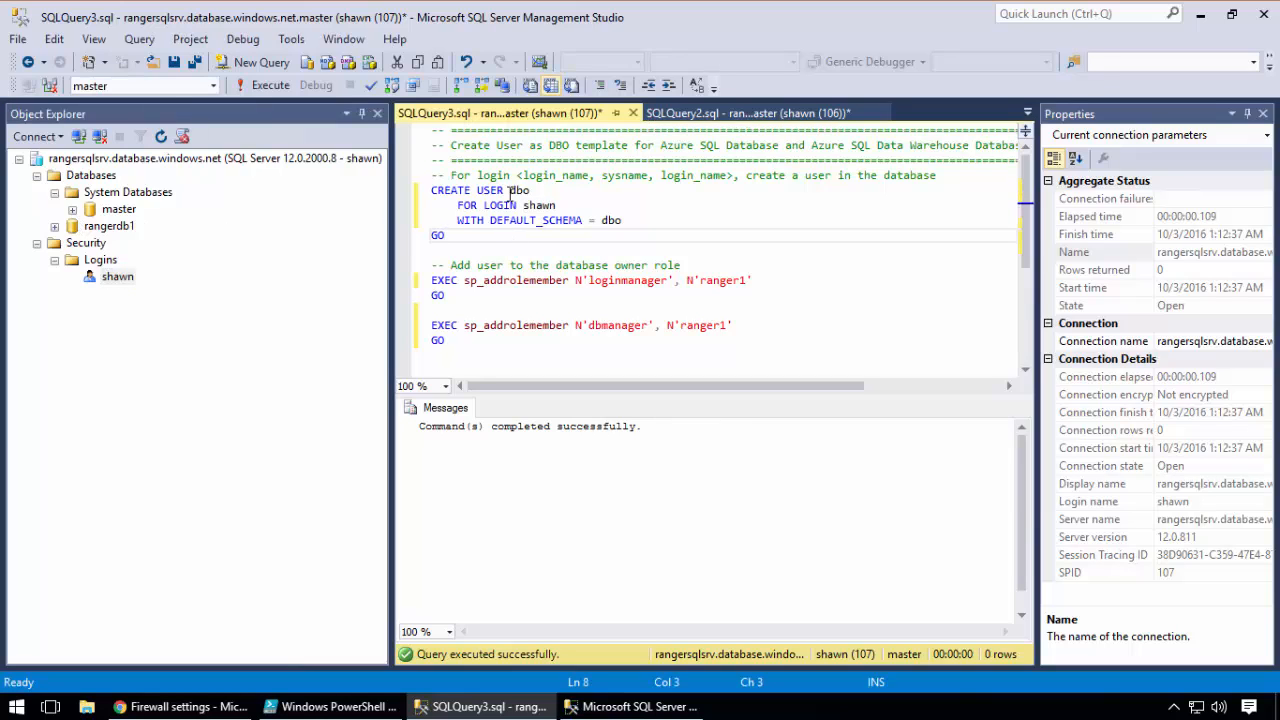
pyautogui.doubleClick(515, 190)
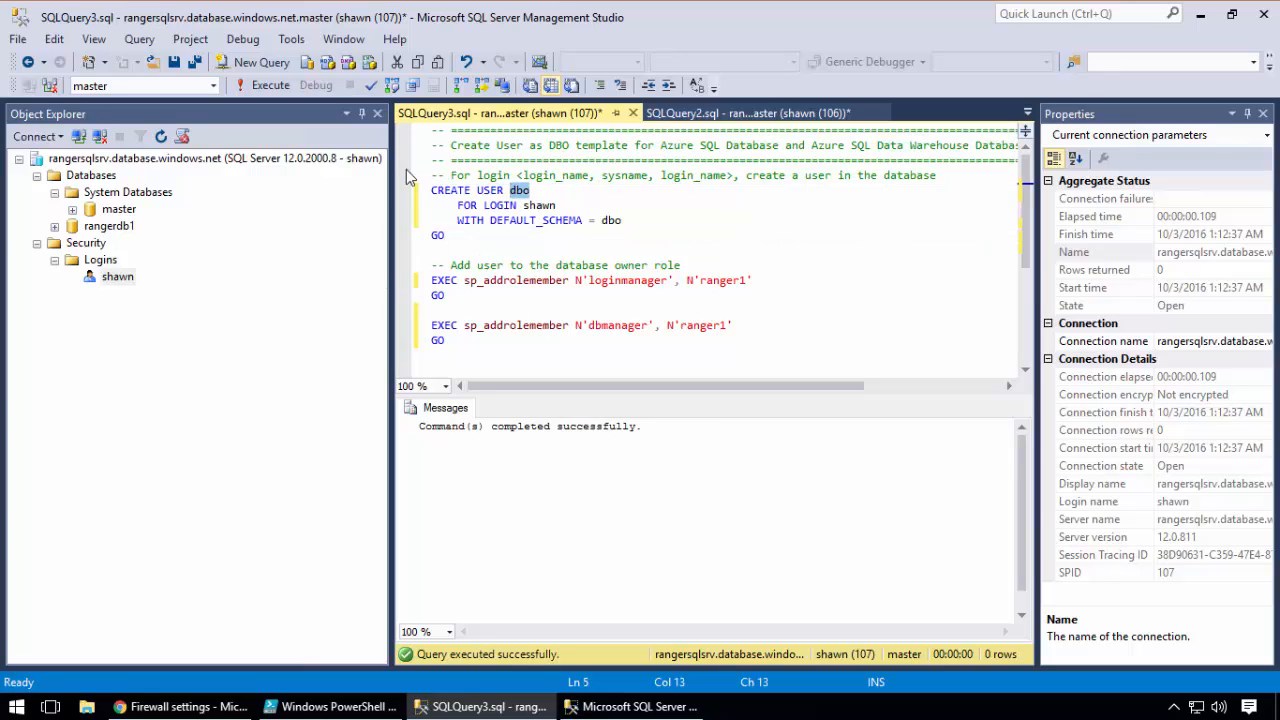
pyautogui.click(693, 113)
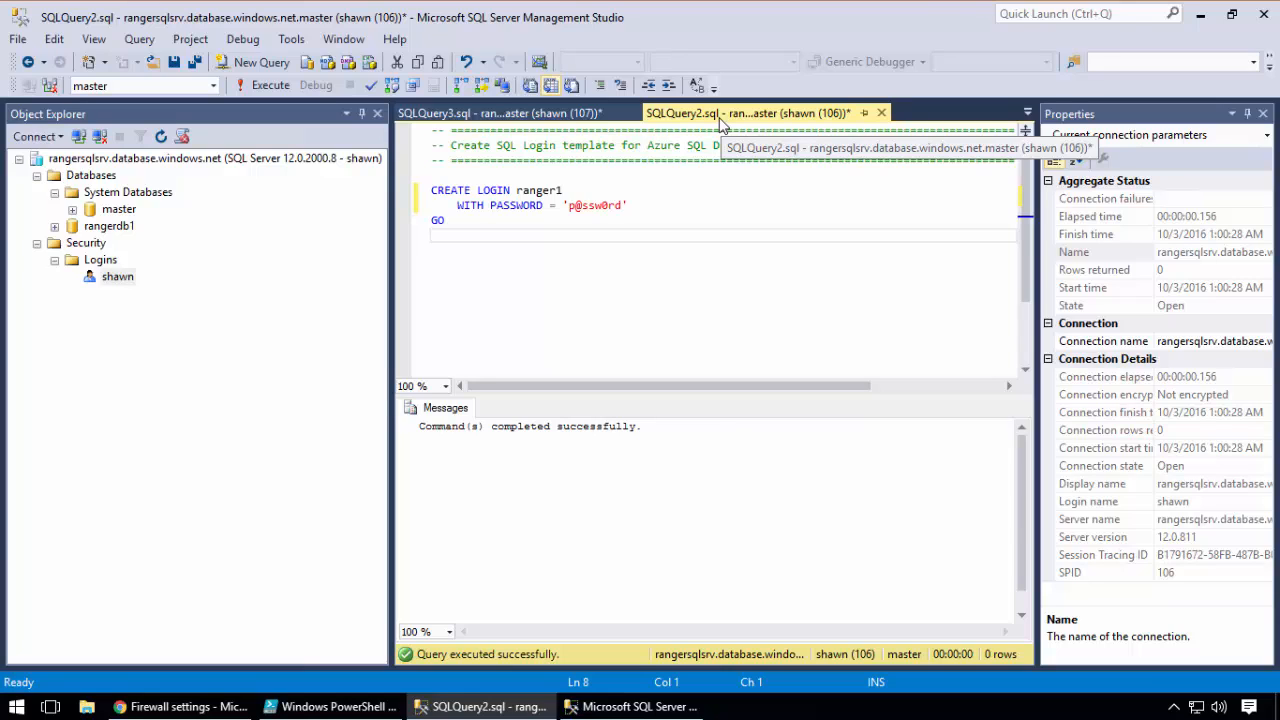
pyautogui.click(560, 191)
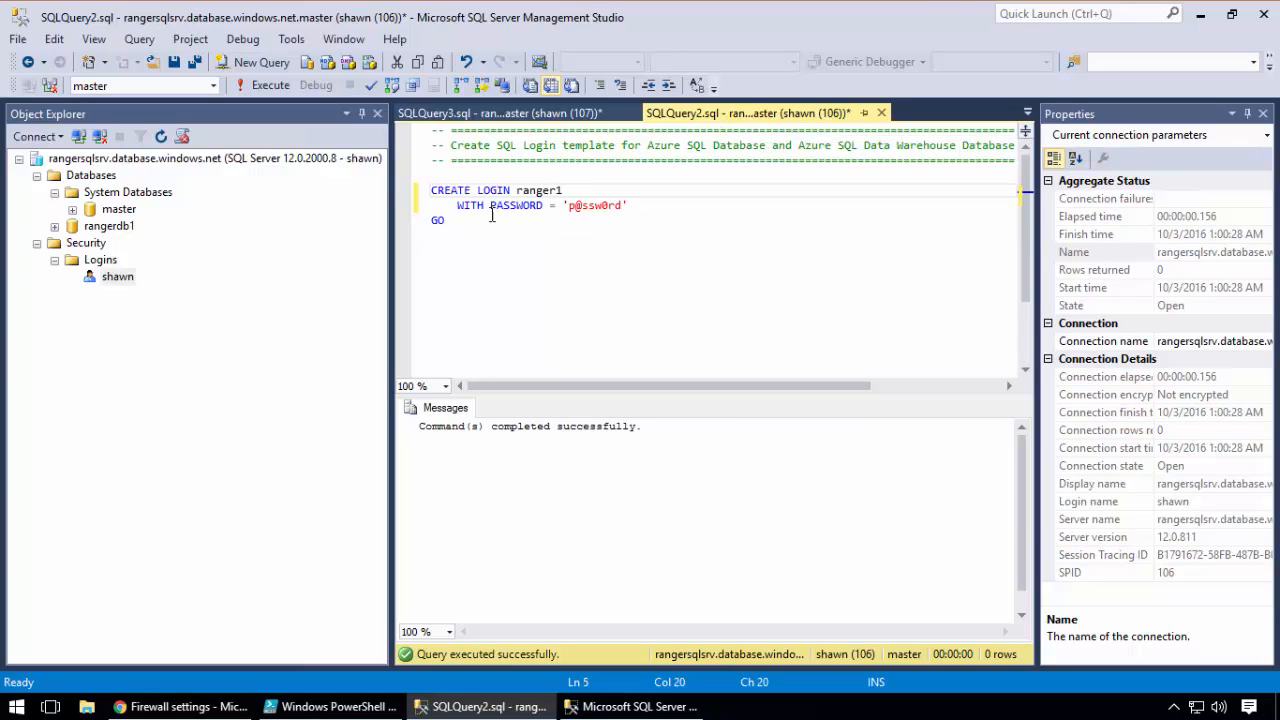
pyautogui.moveTo(495, 231); pyautogui.dragTo(431, 190)
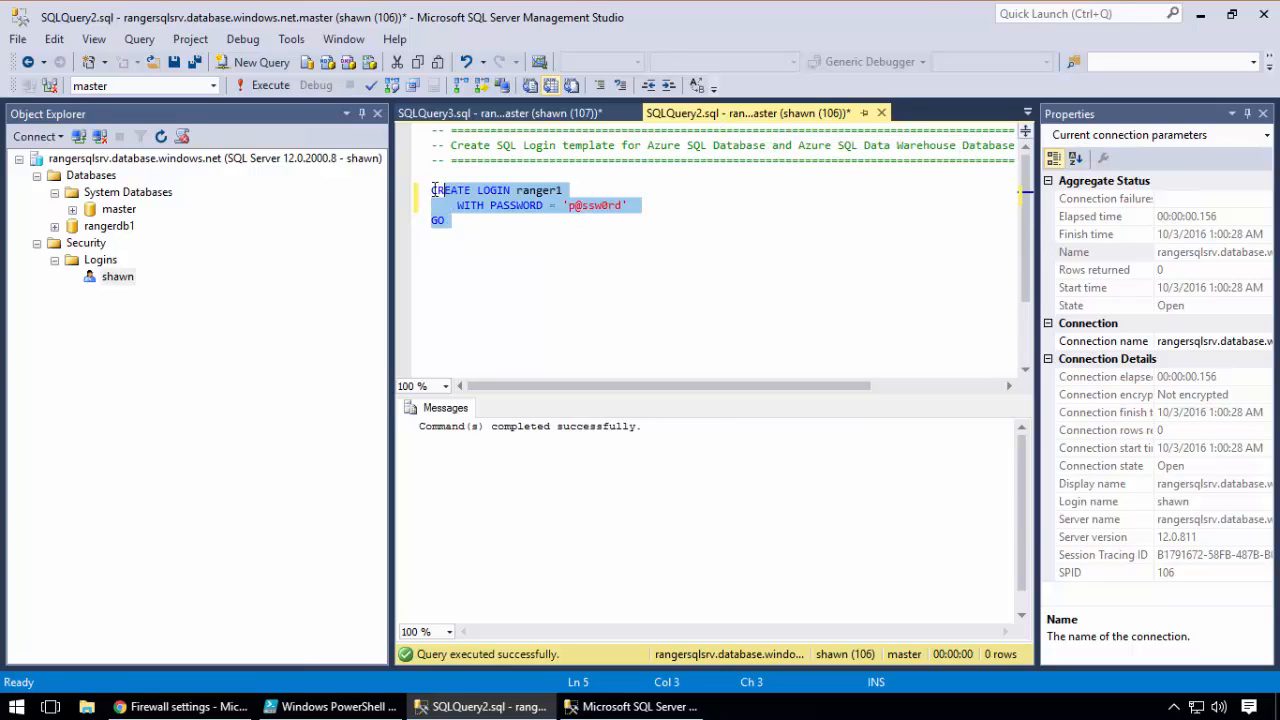
pyautogui.click(255, 88)
# Close the second Management Studio instance and refresh the server's Logins folder in the remaining one
pyautogui.click(617, 707)
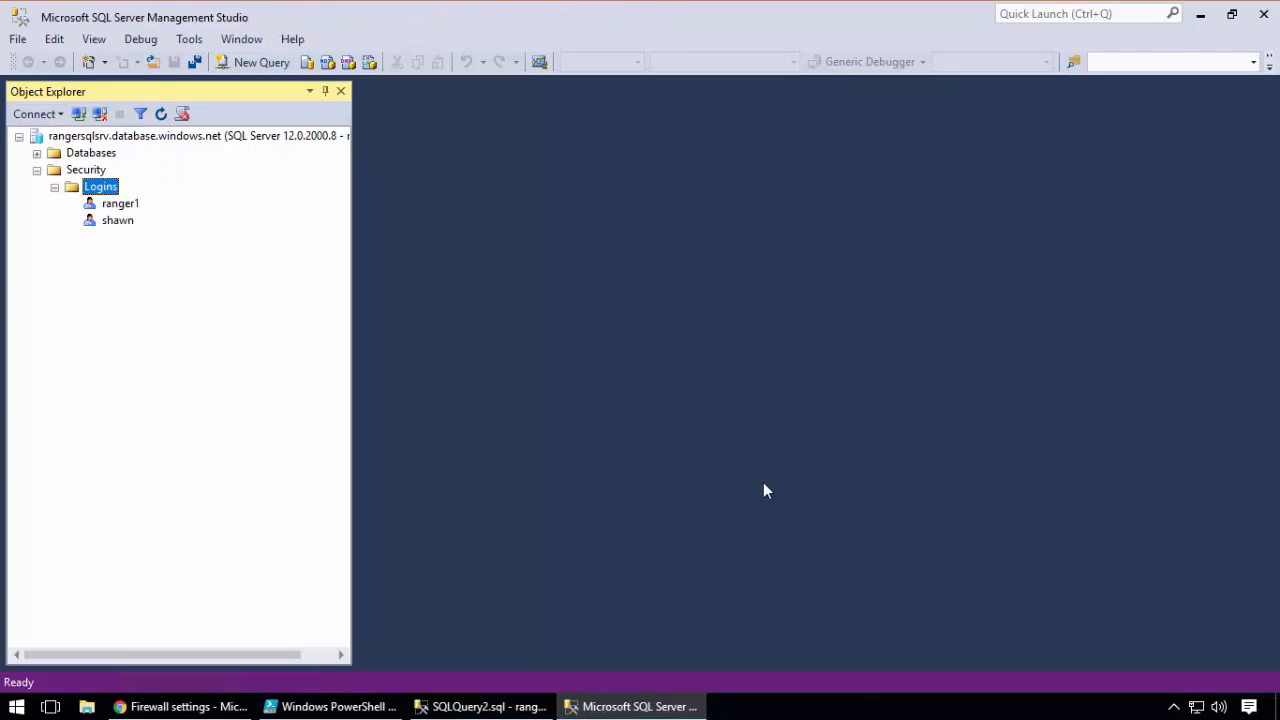
pyautogui.click(1262, 16)
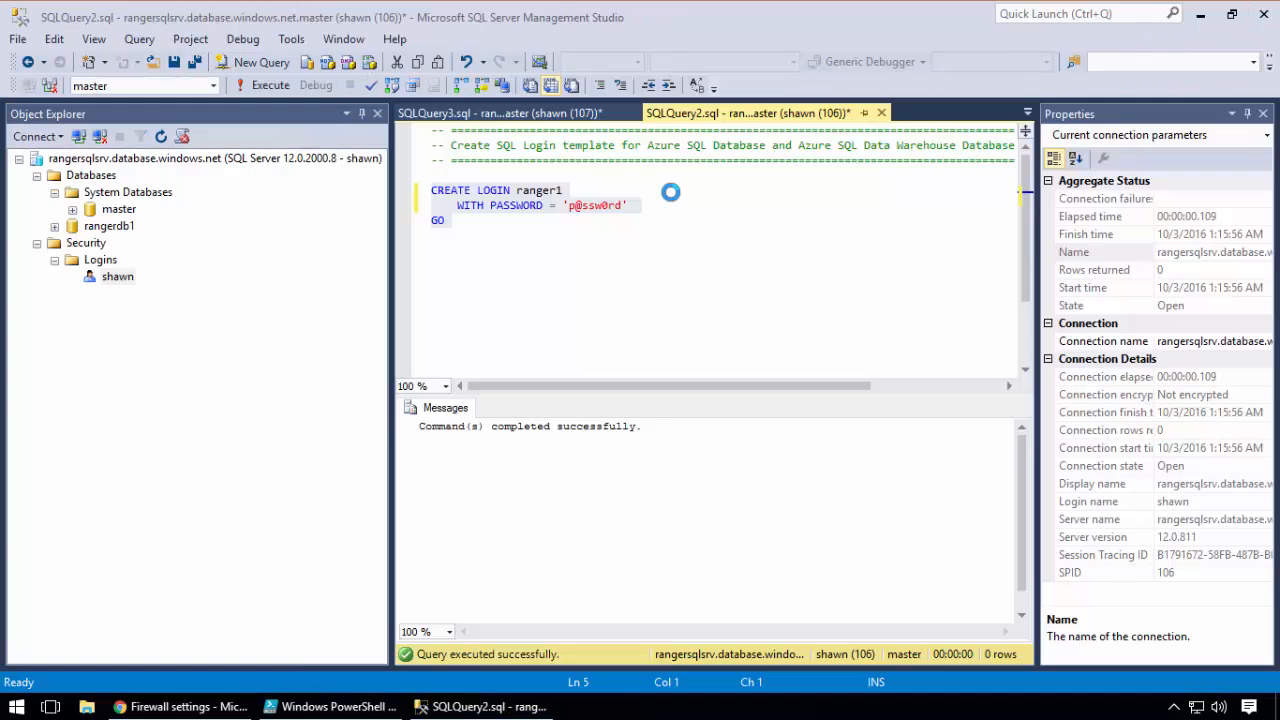
pyautogui.click(537, 266)
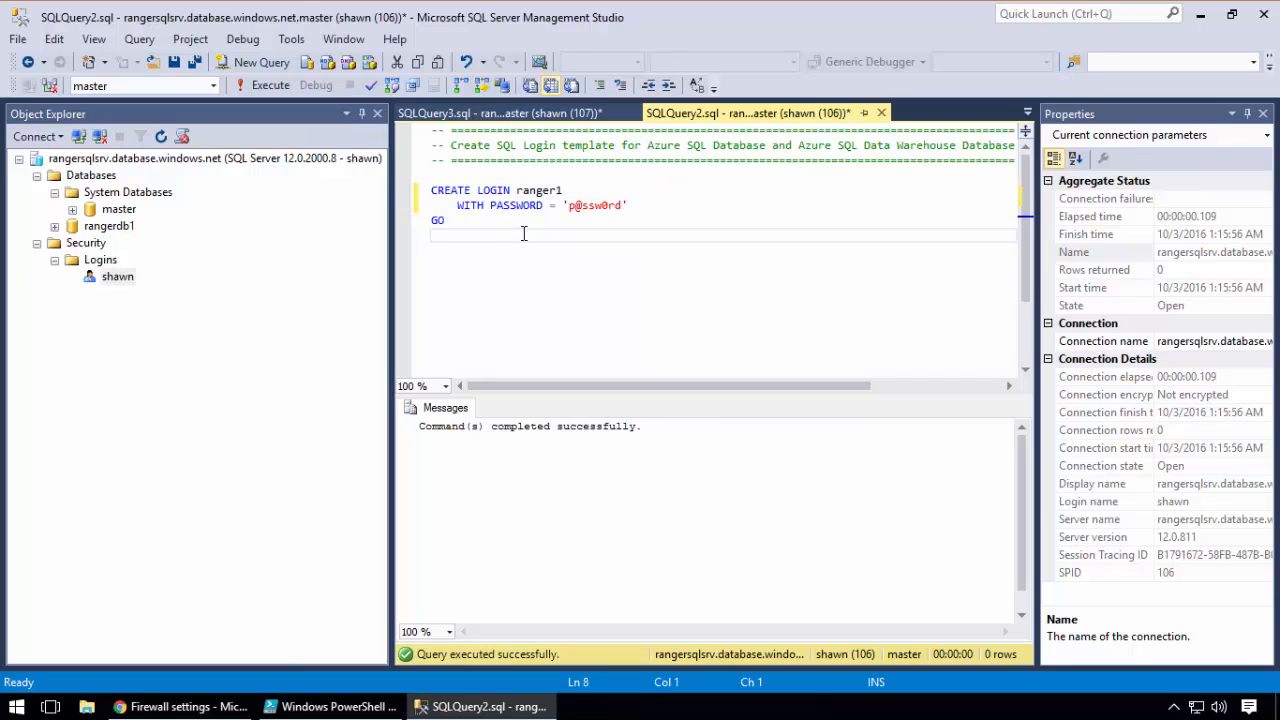
pyautogui.rightClick(112, 261)
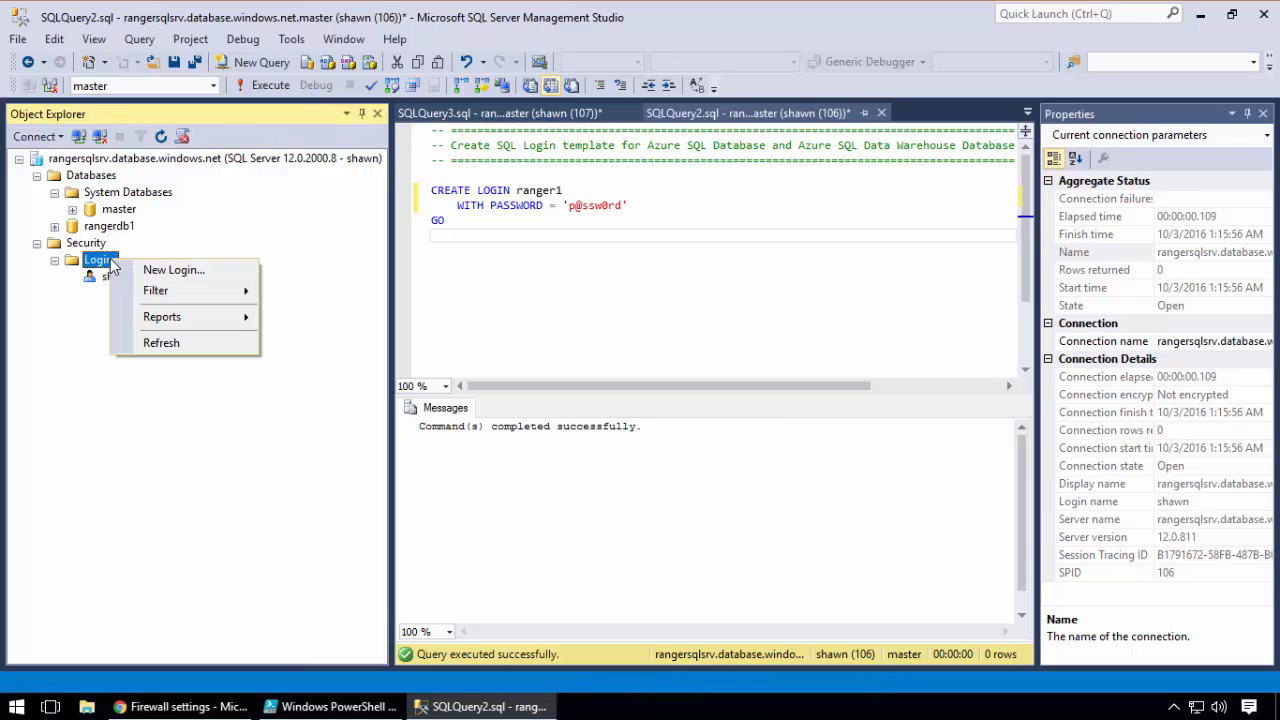
pyautogui.click(163, 343)
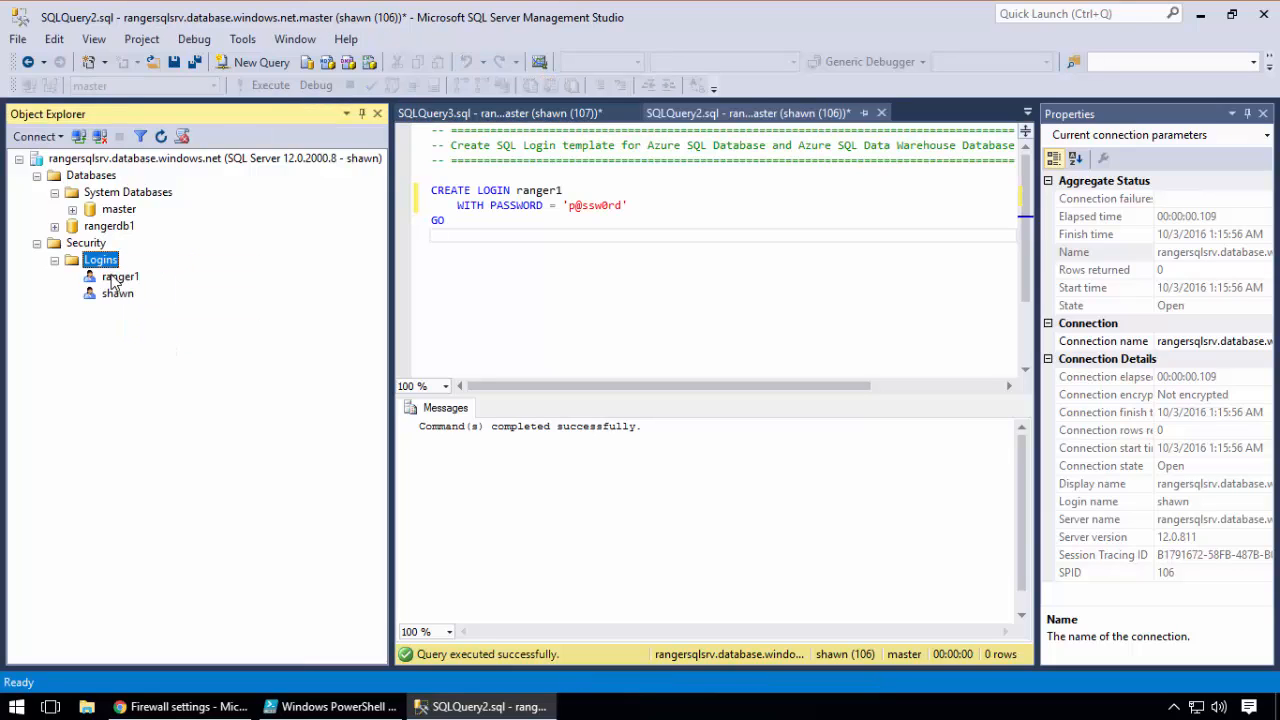
# Open a new SQL Server Management Studio instance and try connecting to rangersqlsrv.database.windows.net as ranger1, entering the login password
pyautogui.click(16, 707)
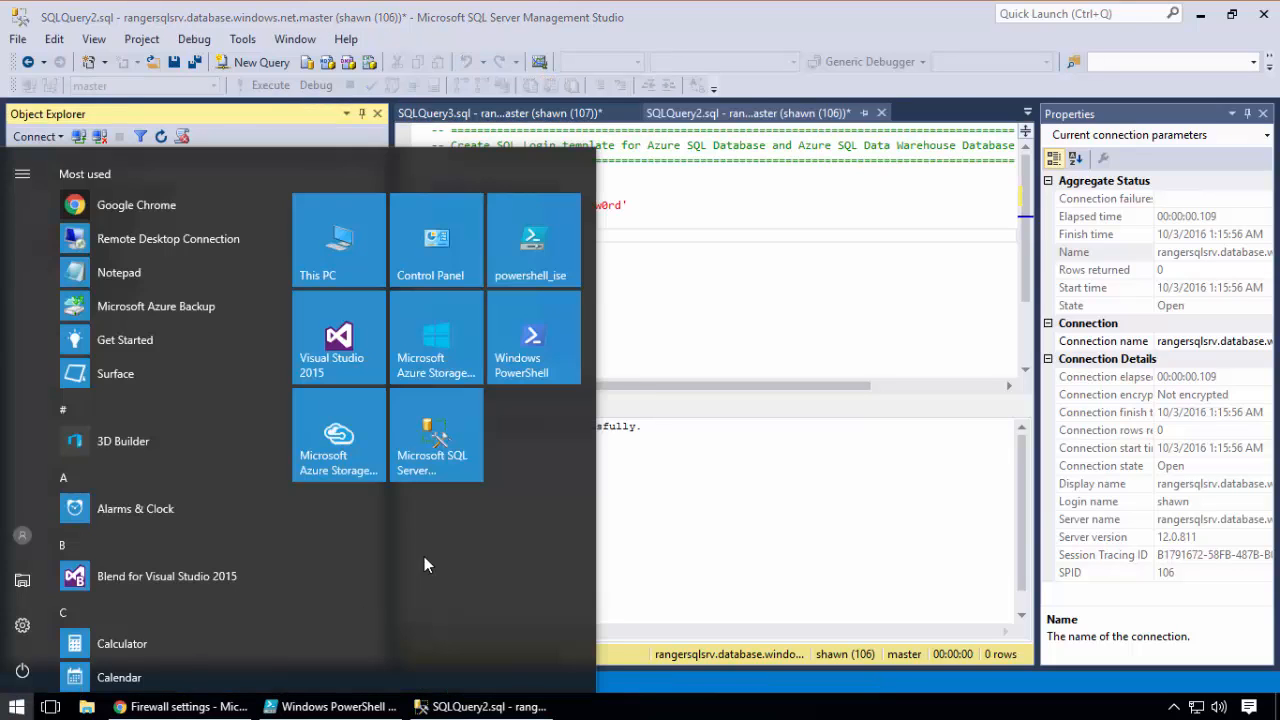
pyautogui.click(420, 470)
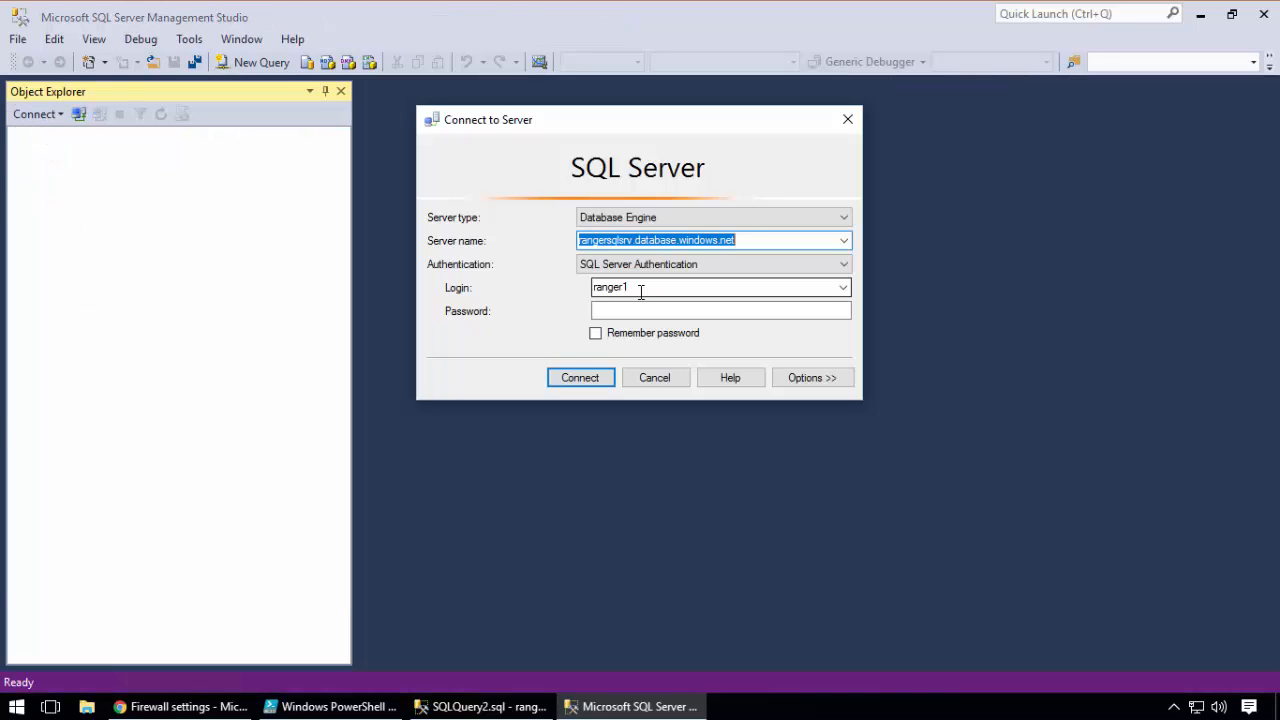
pyautogui.click(628, 308)
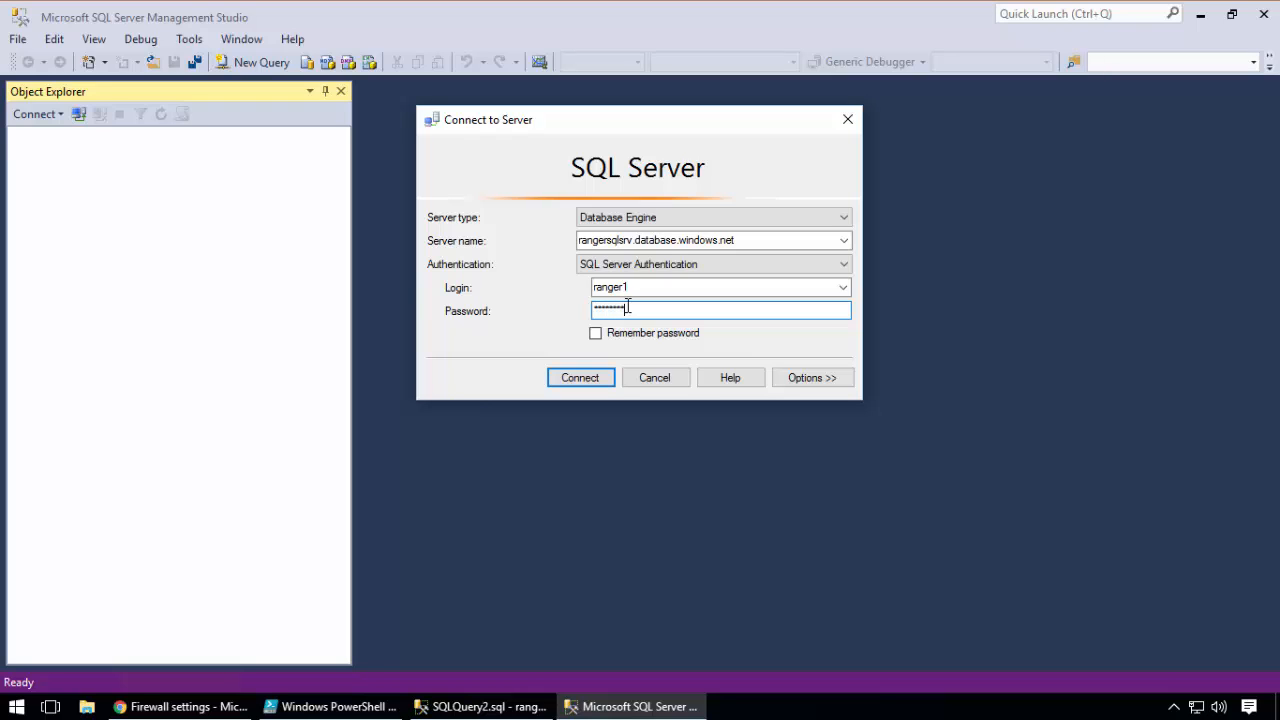
pyautogui.press('Return')
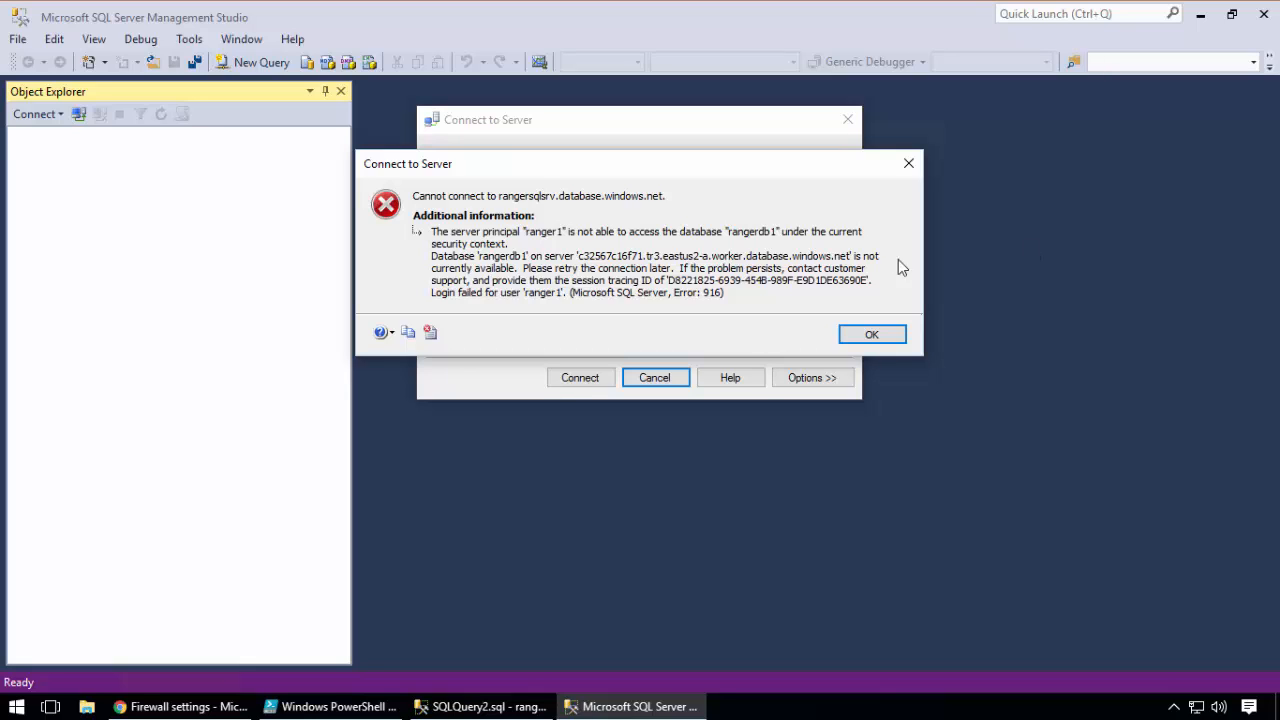
pyautogui.click(872, 334)
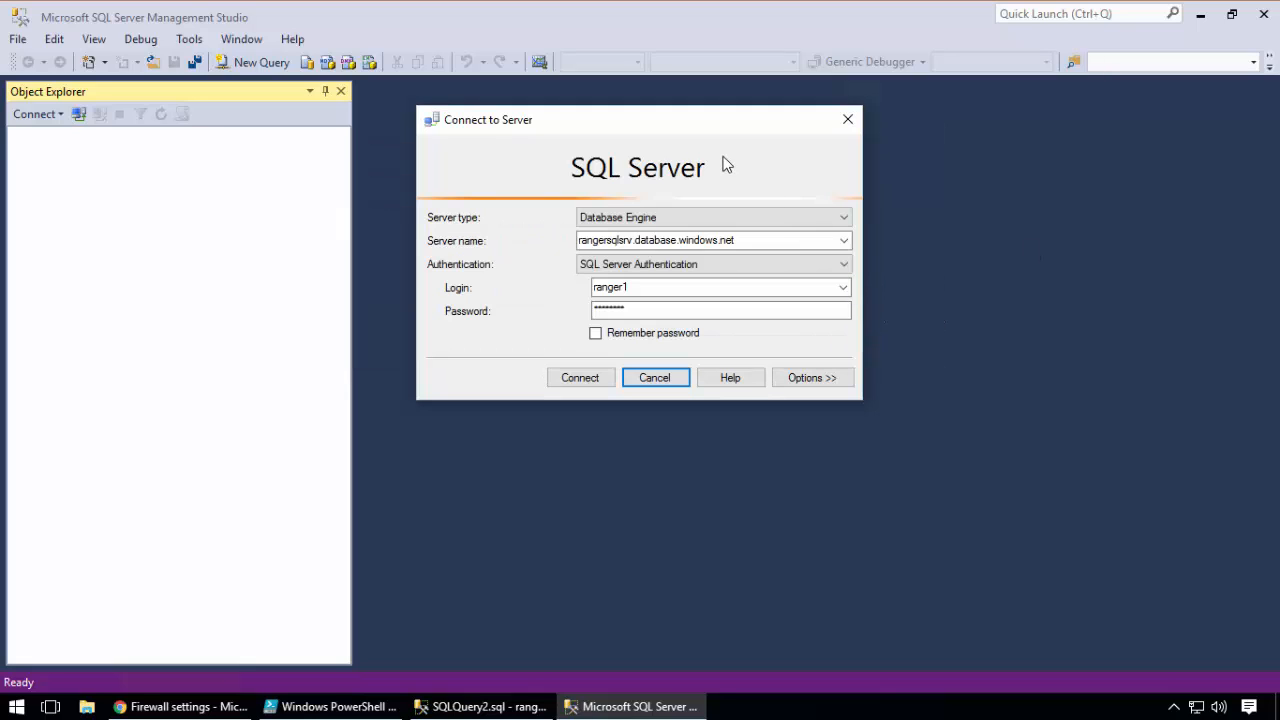
# Set the connection's target database to <default> and try connecting to the server as ranger1 again
pyautogui.click(822, 377)
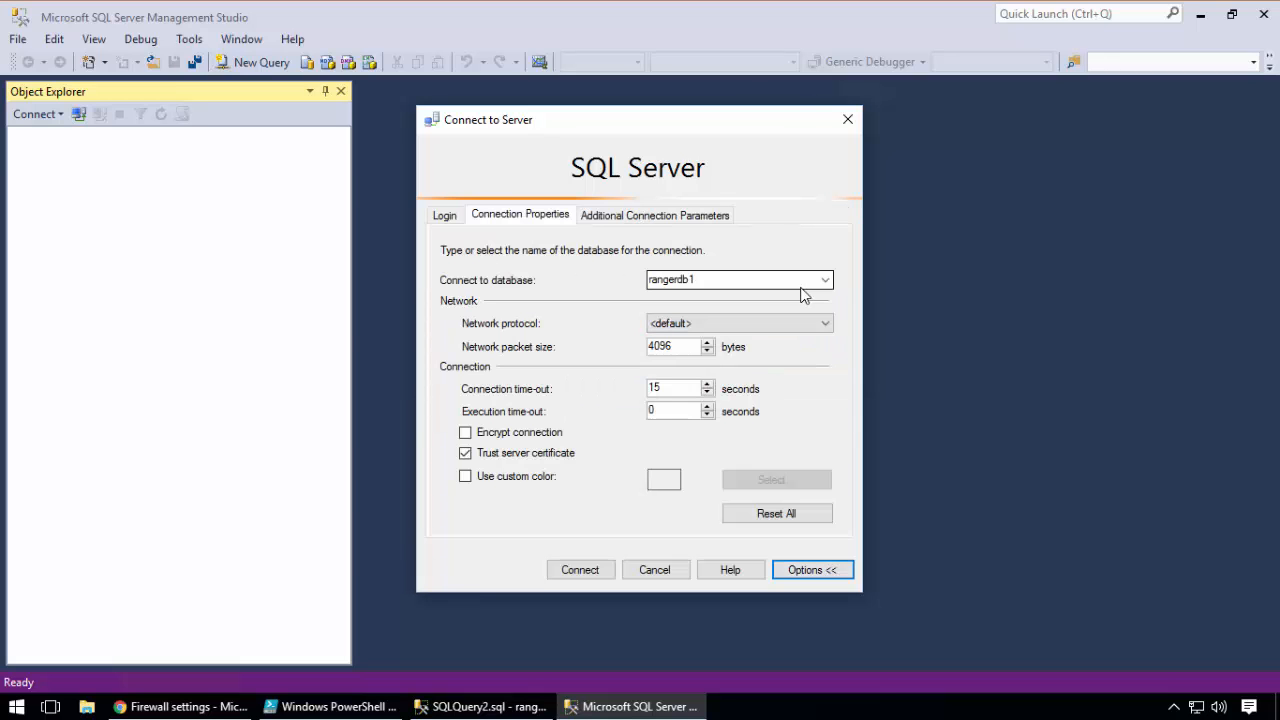
pyautogui.click(825, 280)
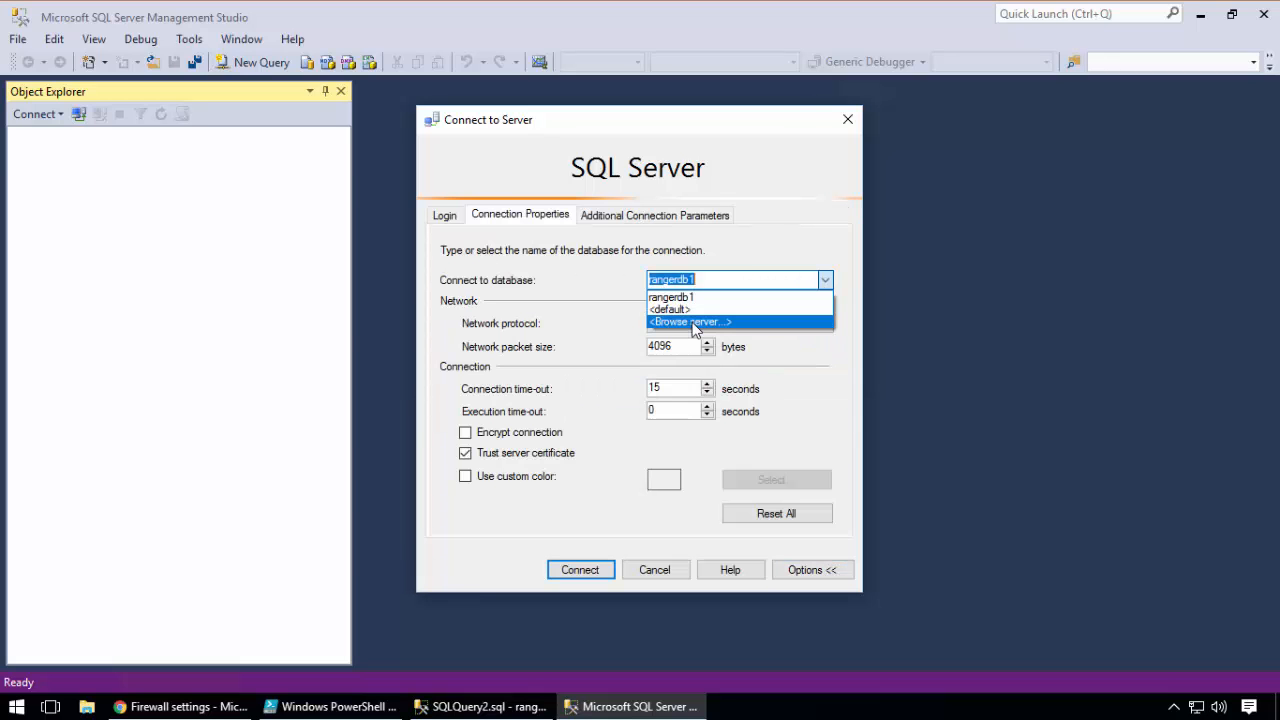
pyautogui.click(690, 309)
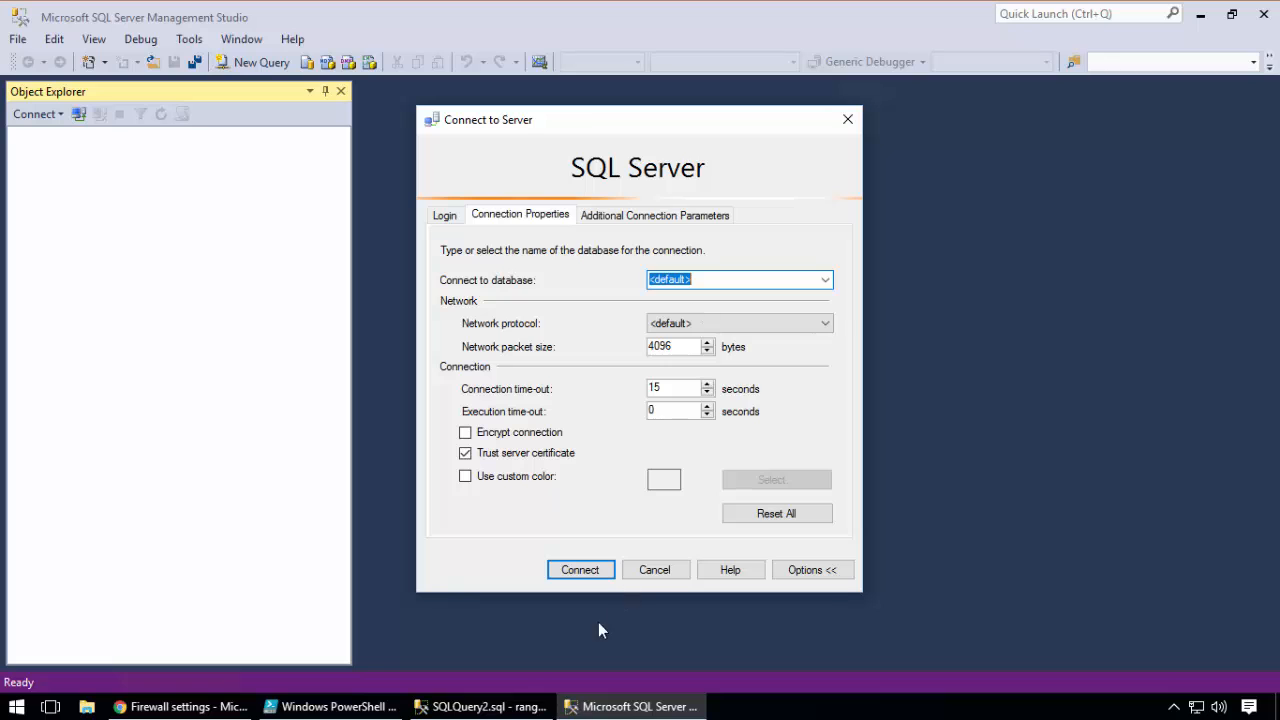
pyautogui.click(812, 569)
pyautogui.click(580, 377)
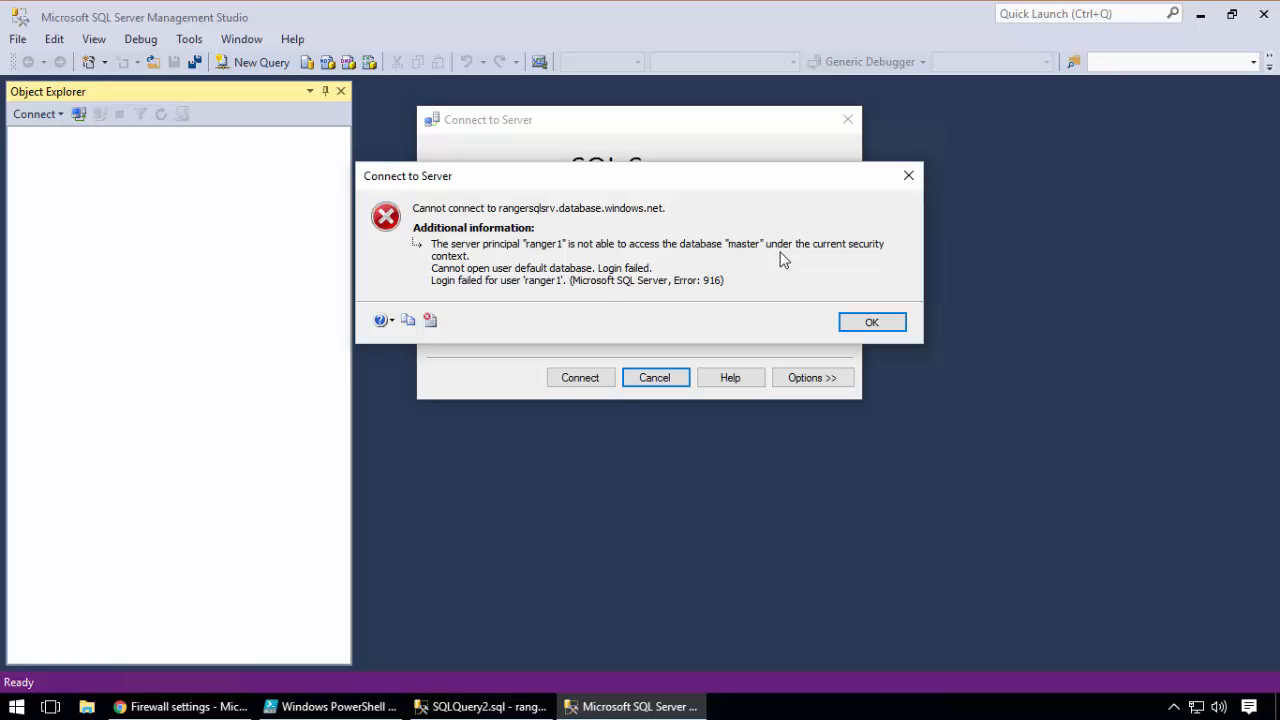
# Switch back to the first Management Studio instance and refresh the Users folder under rangerdb1's Security node
pyautogui.click(486, 705)
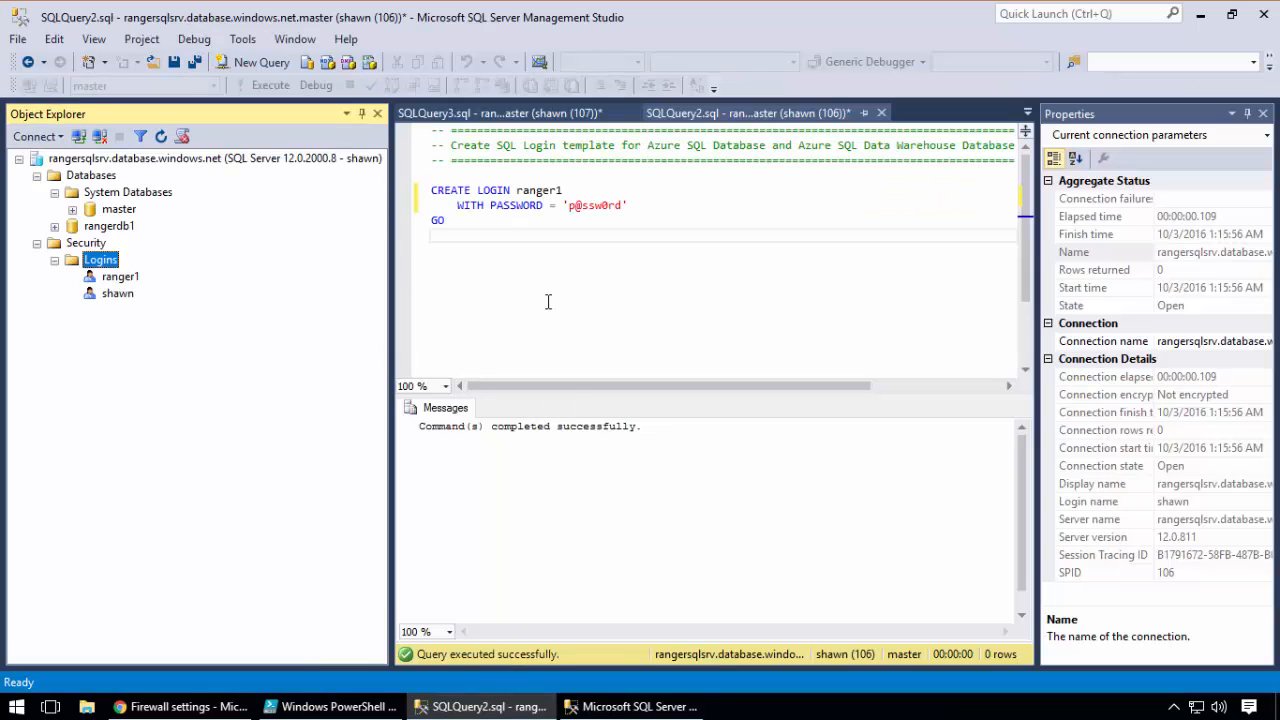
pyautogui.click(127, 230)
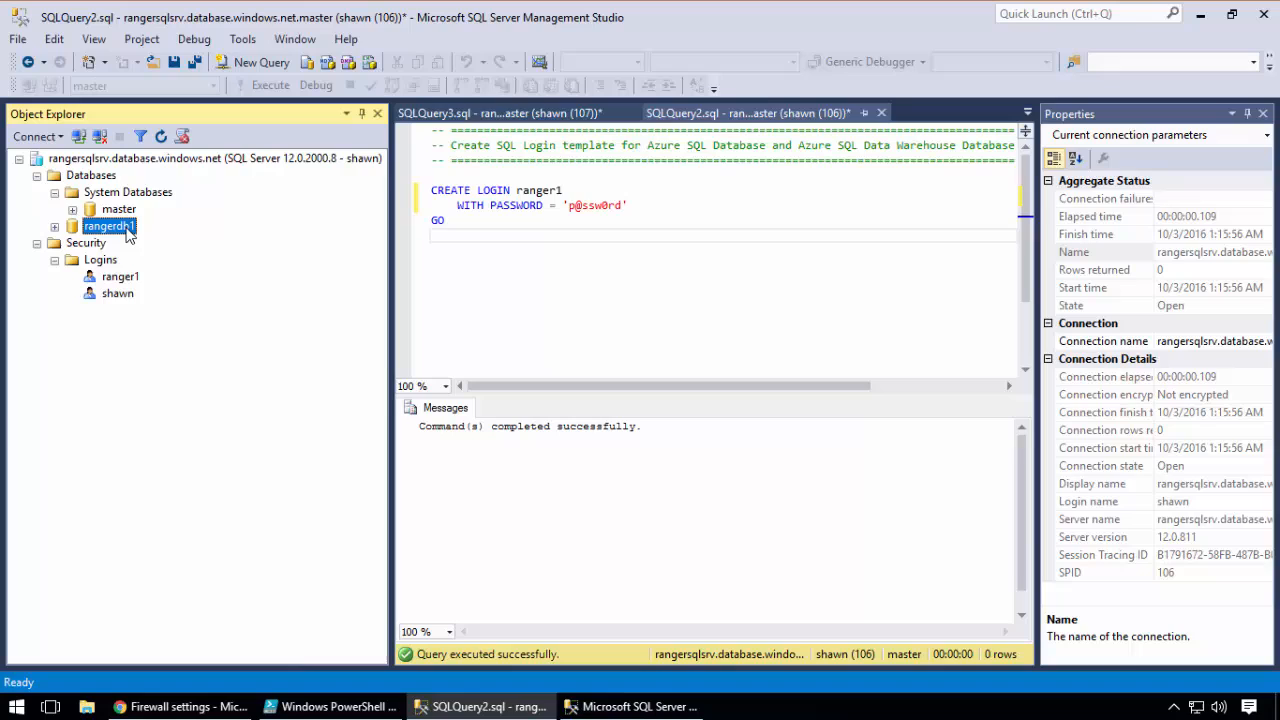
pyautogui.click(55, 193)
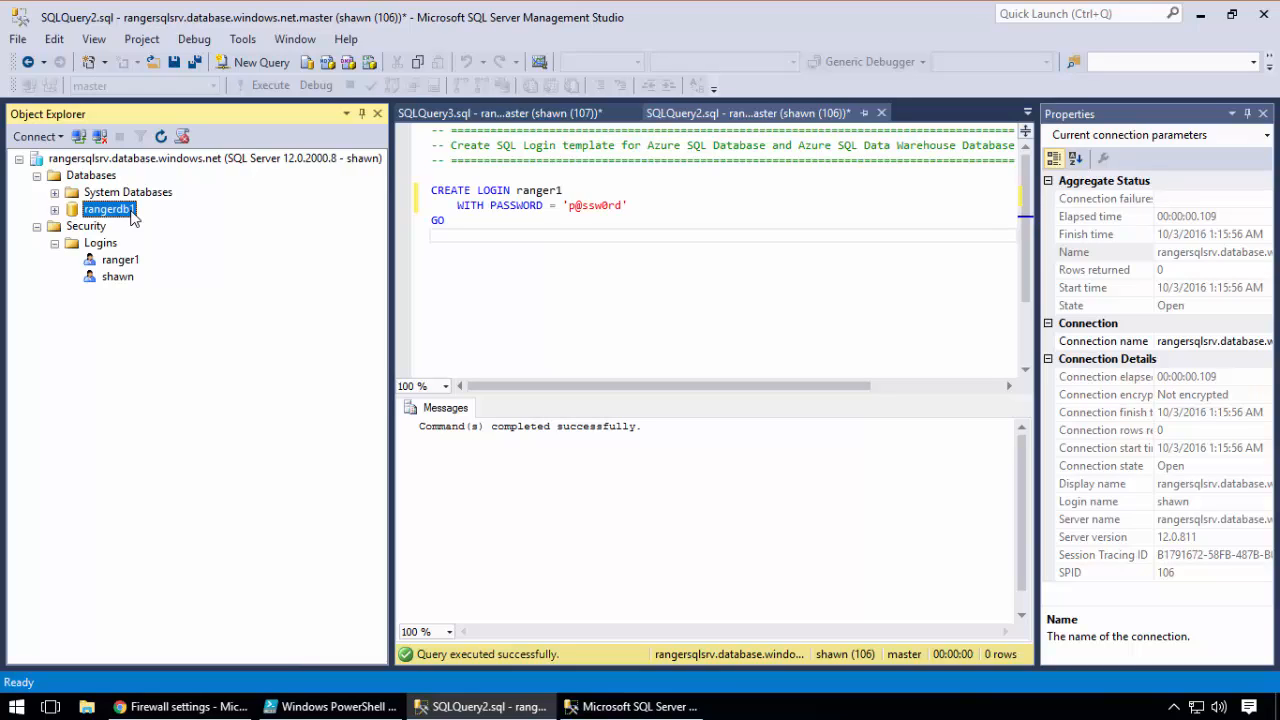
pyautogui.click(54, 210)
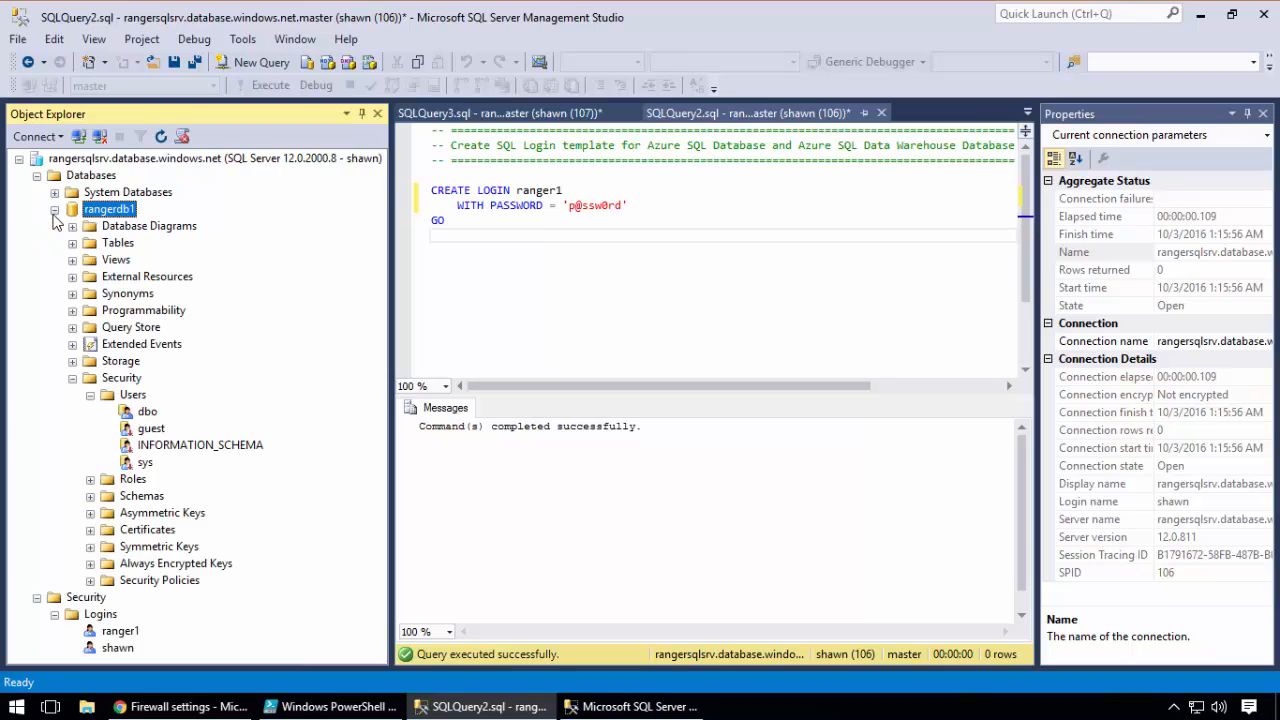
pyautogui.rightClick(136, 394)
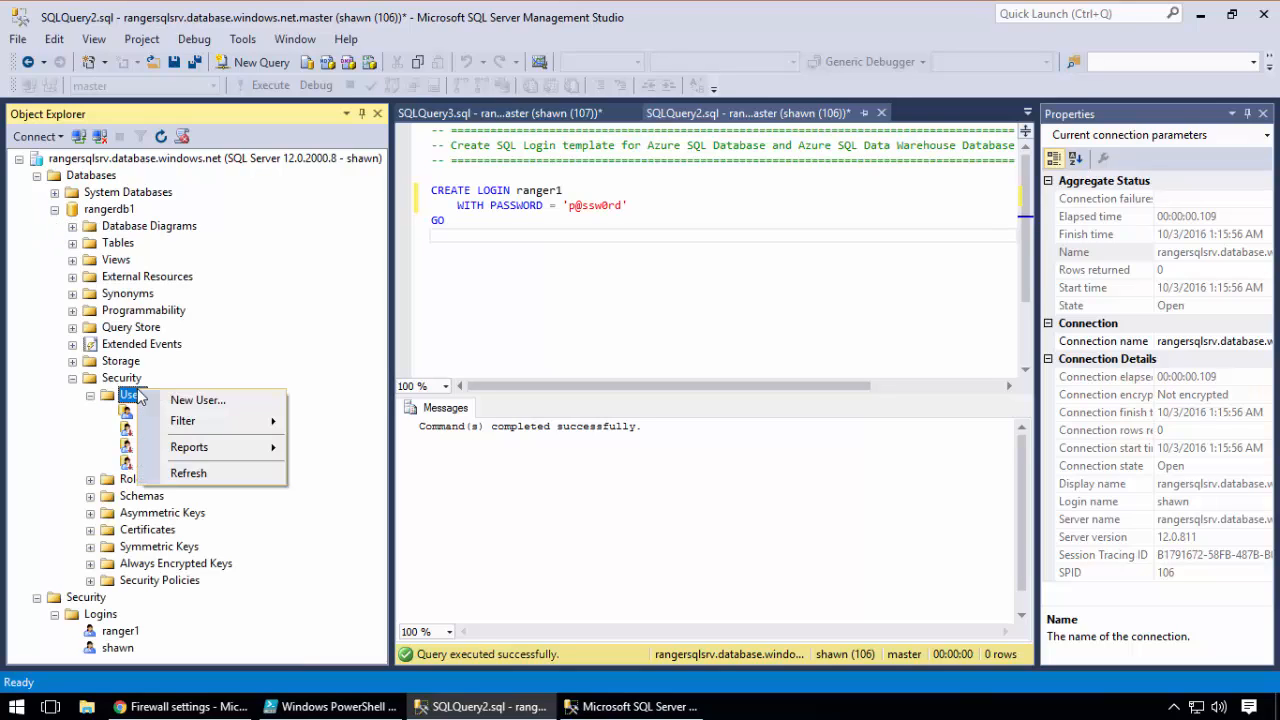
pyautogui.click(180, 472)
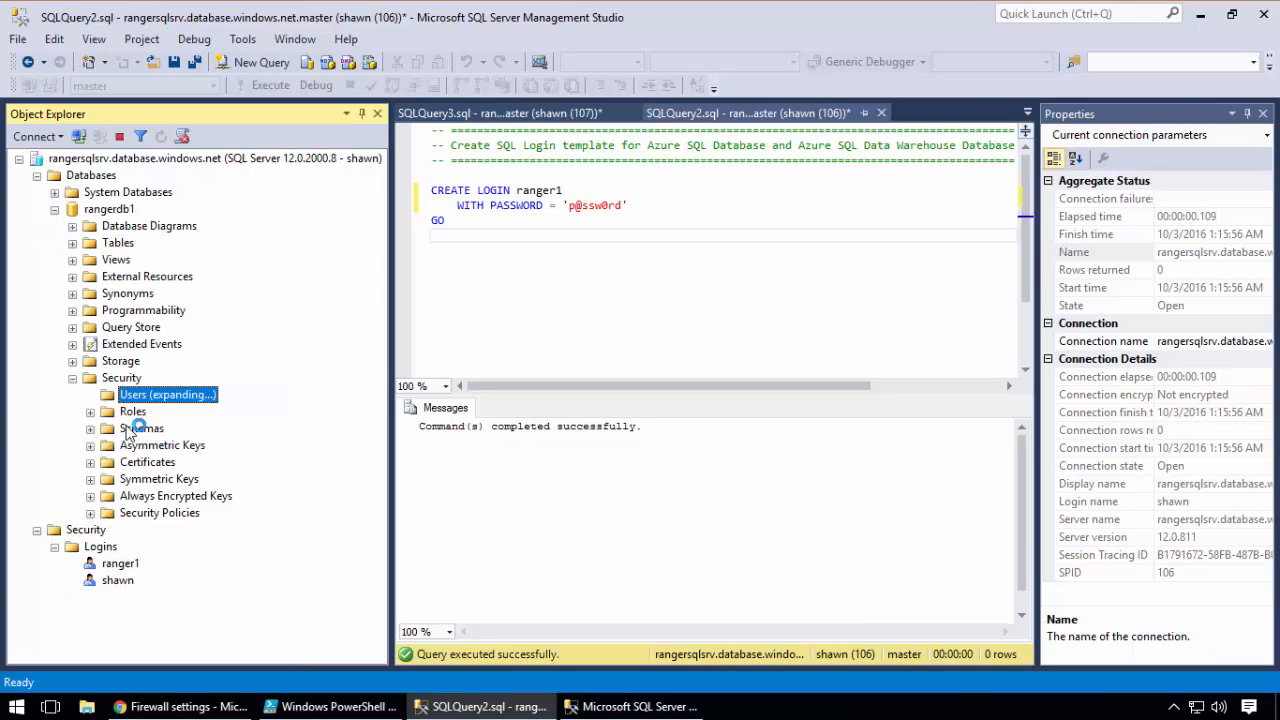
pyautogui.click(72, 379)
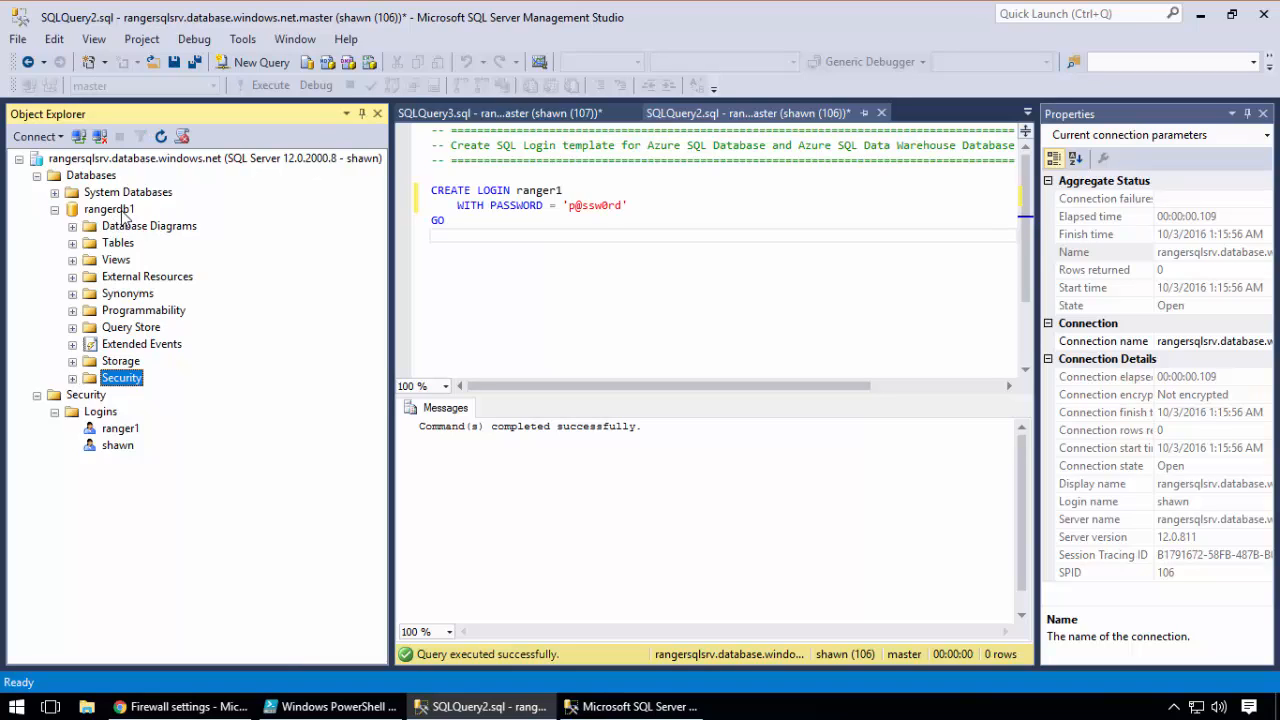
# Bring up SQLQuery3.sql with the old CREATE USER script and close it without saving
pyautogui.click(557, 113)
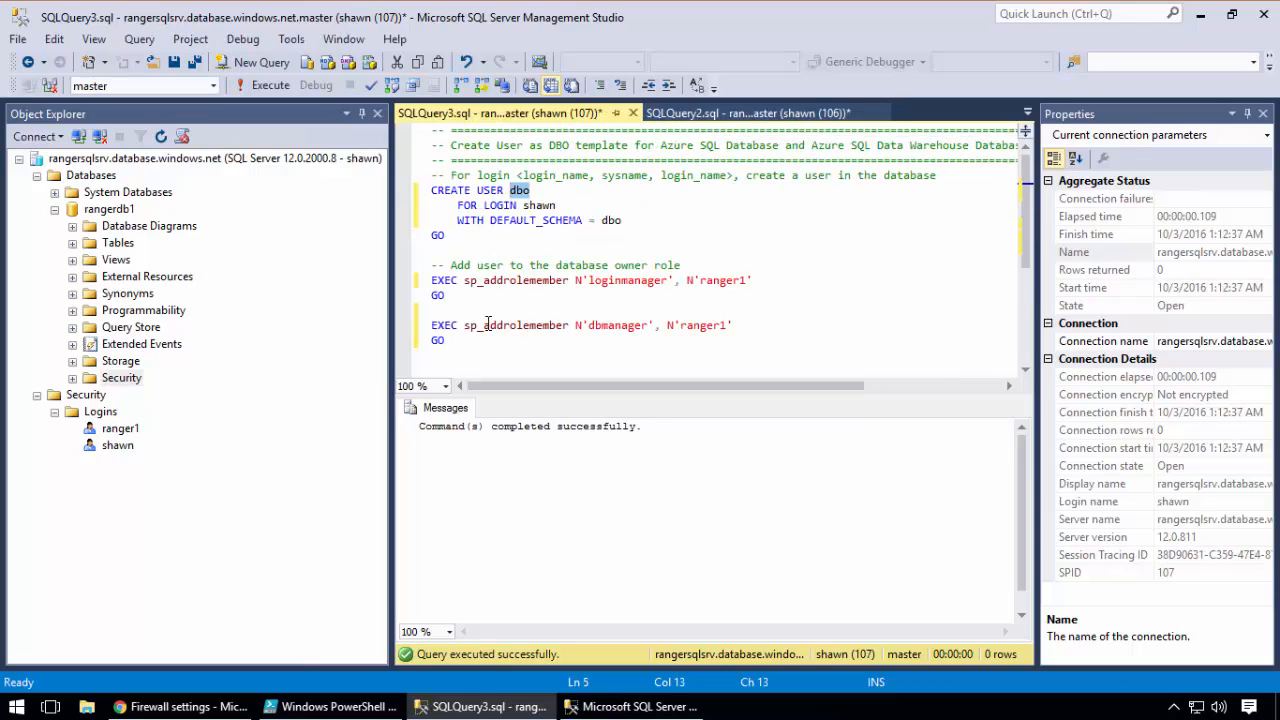
pyautogui.moveTo(472, 356); pyautogui.dragTo(424, 195)
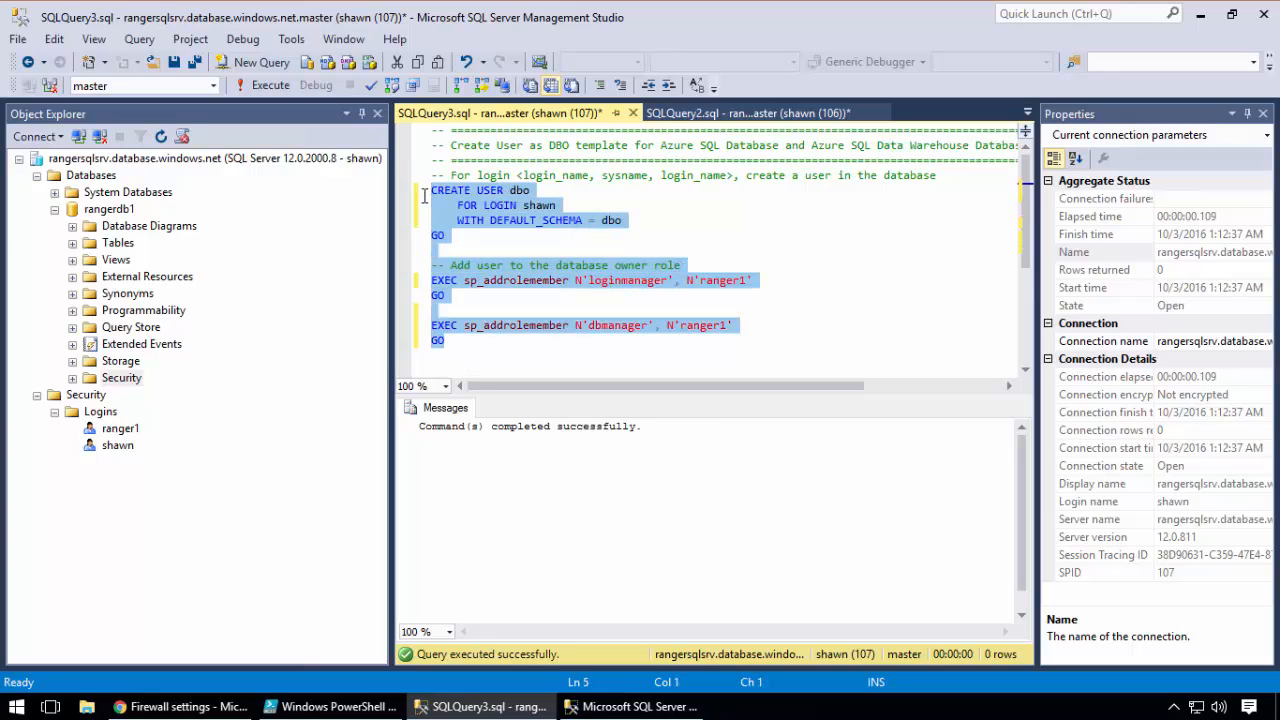
pyautogui.click(633, 113)
pyautogui.click(706, 467)
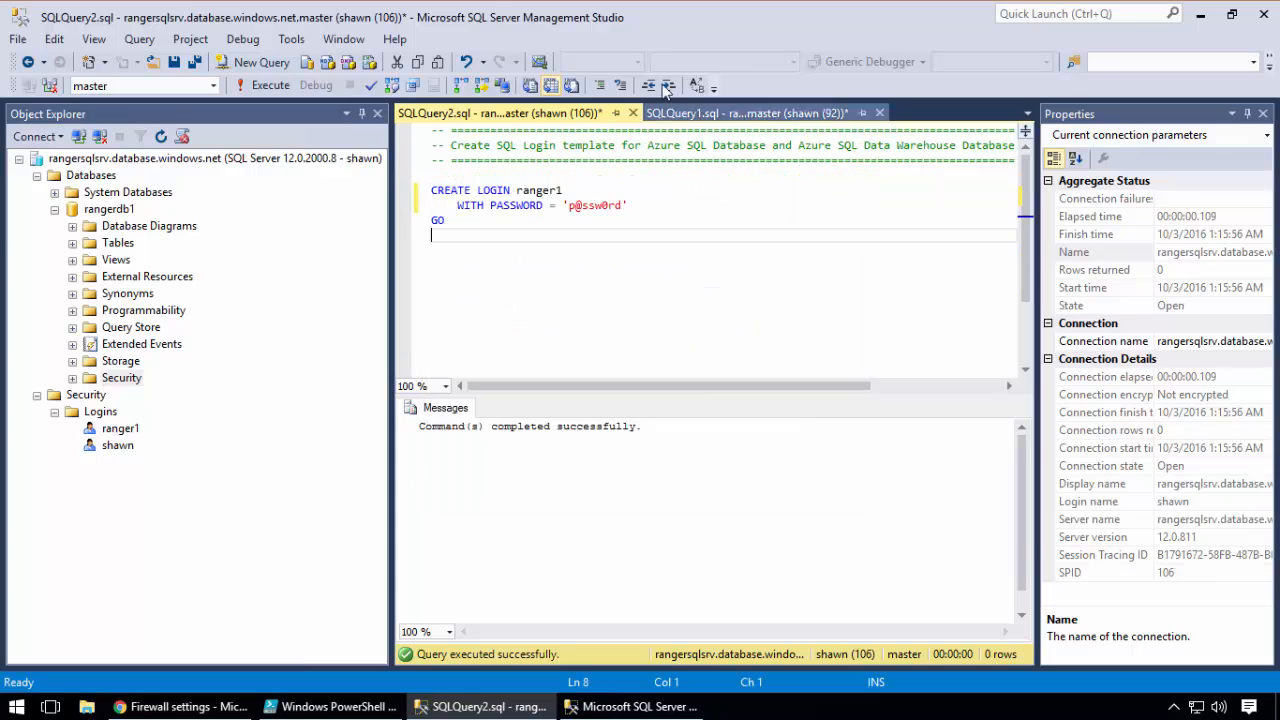
# Execute only SELECT * FROM sys.sql_logins in SQLQuery1.sql and close that query without saving
pyautogui.click(672, 114)
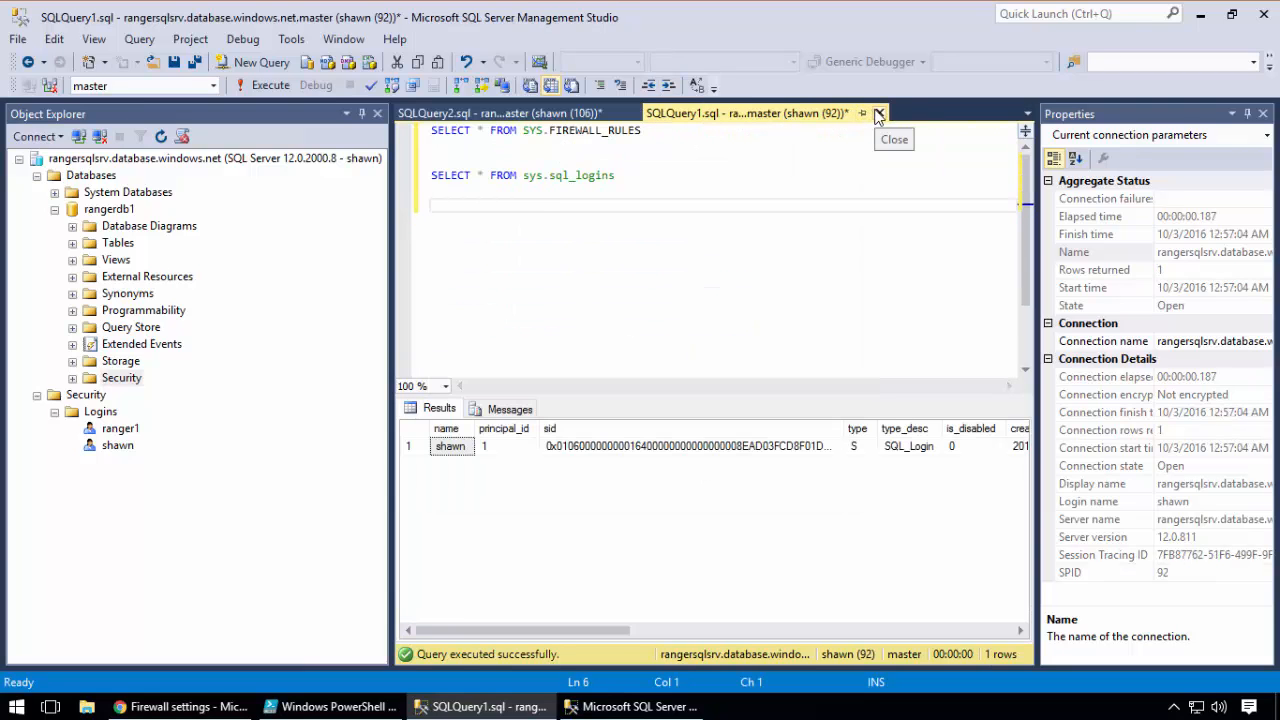
pyautogui.click(628, 175)
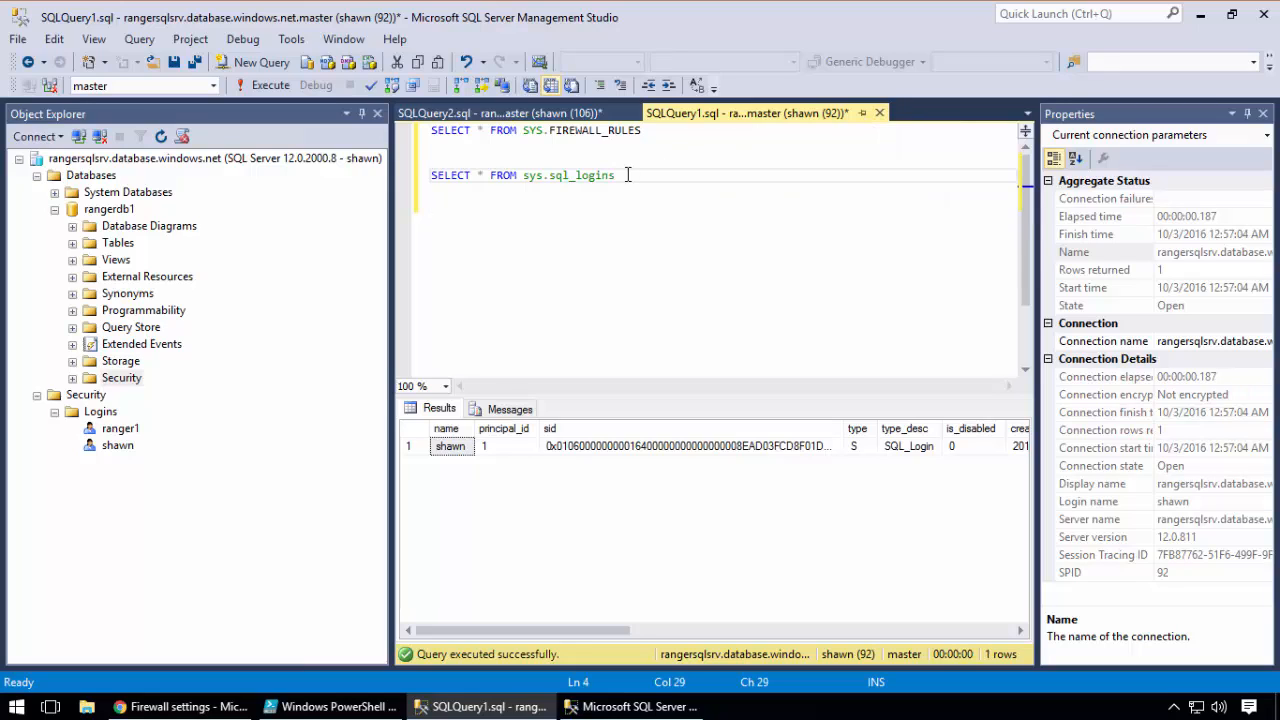
pyautogui.moveTo(628, 175); pyautogui.dragTo(393, 178)
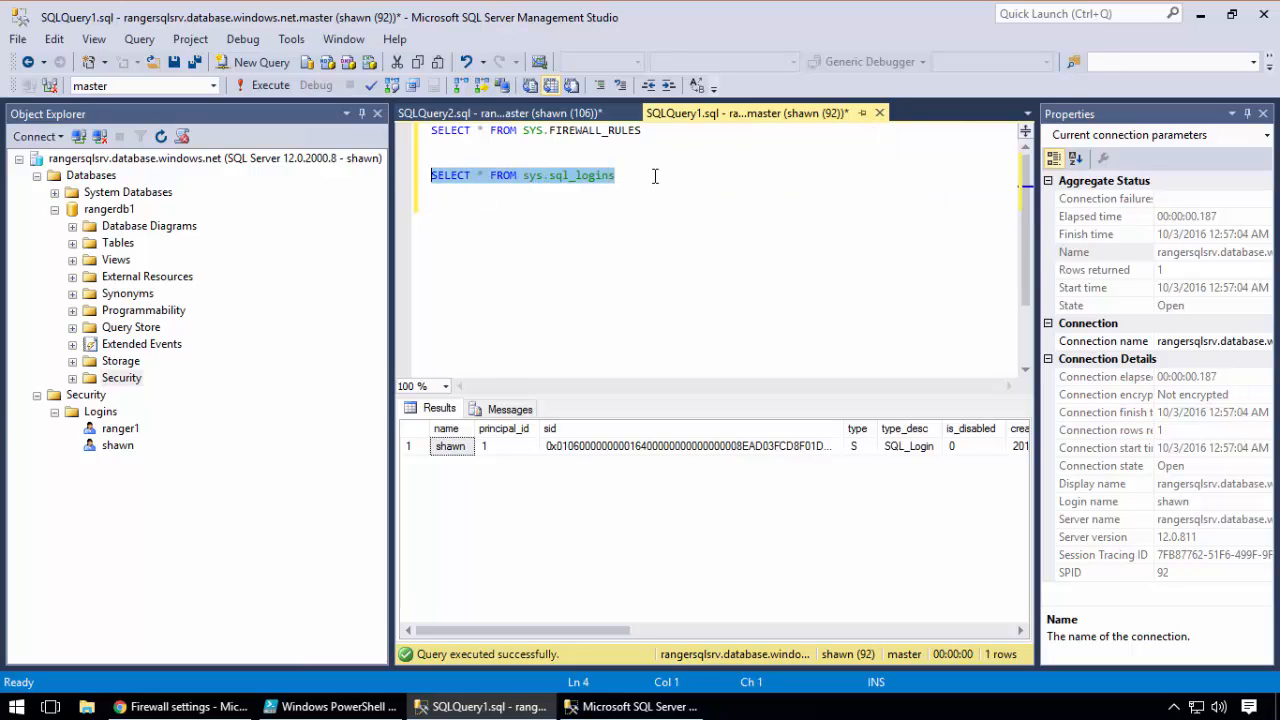
pyautogui.moveTo(620, 175); pyautogui.dragTo(388, 186)
pyautogui.click(282, 89)
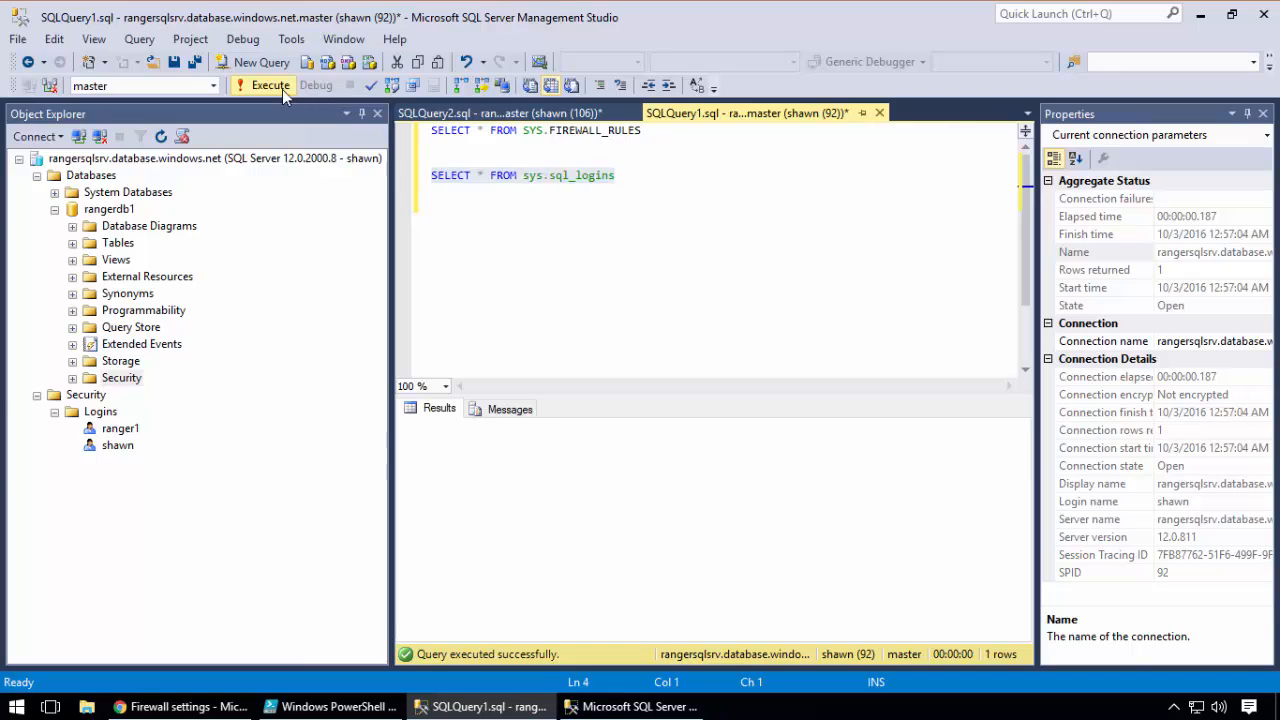
pyautogui.click(880, 113)
pyautogui.click(708, 468)
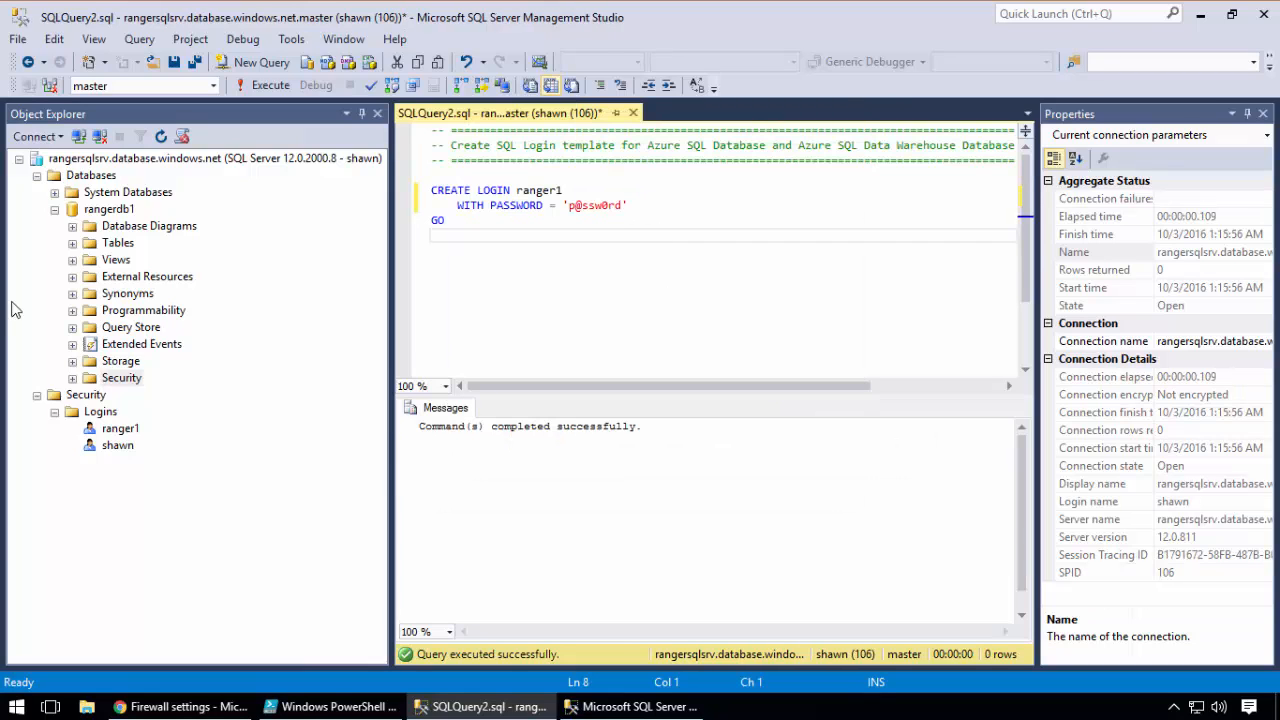
# Expand rangerdb1's Security node and open a new-user script template from its Users folder
pyautogui.click(106, 210)
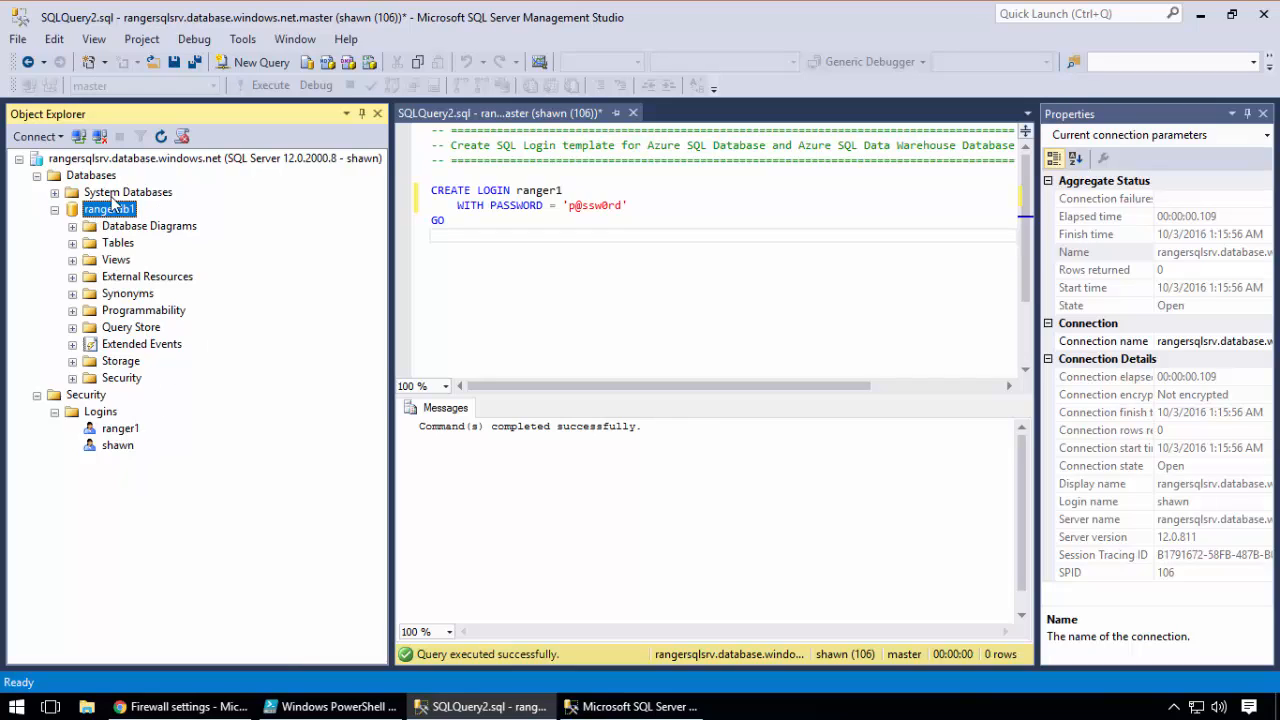
pyautogui.click(72, 378)
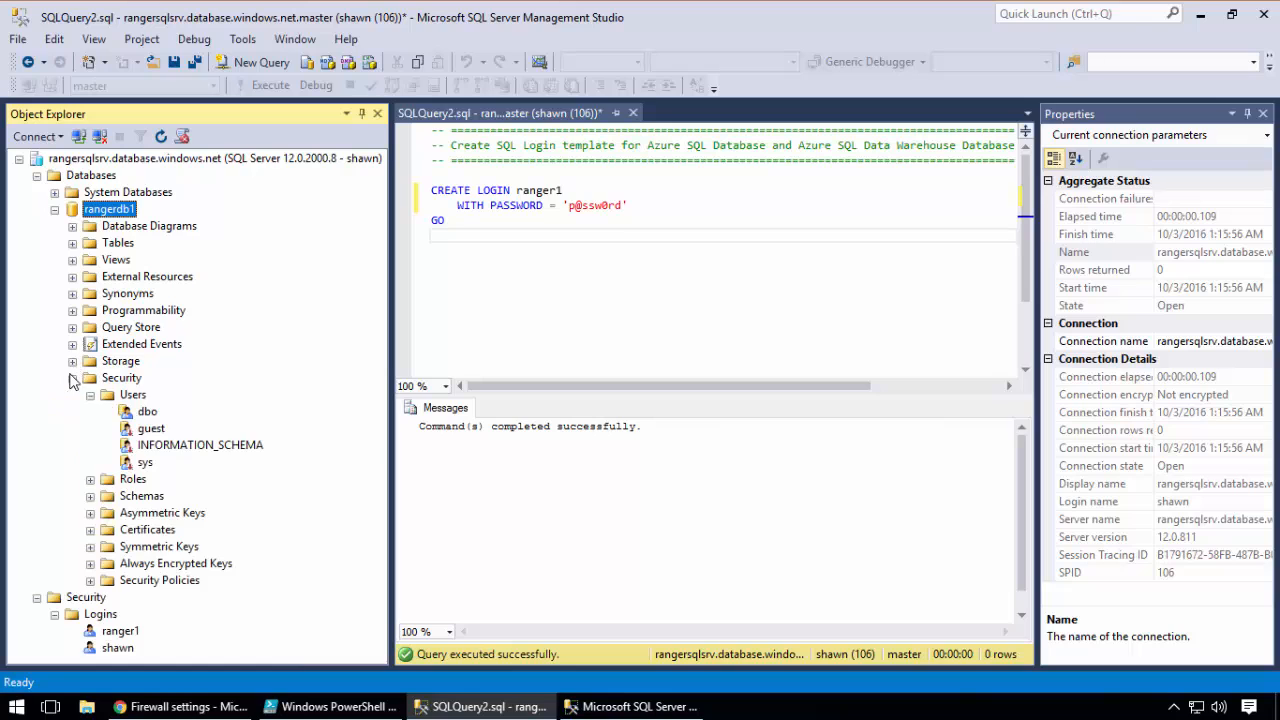
pyautogui.rightClick(130, 400)
pyautogui.click(180, 407)
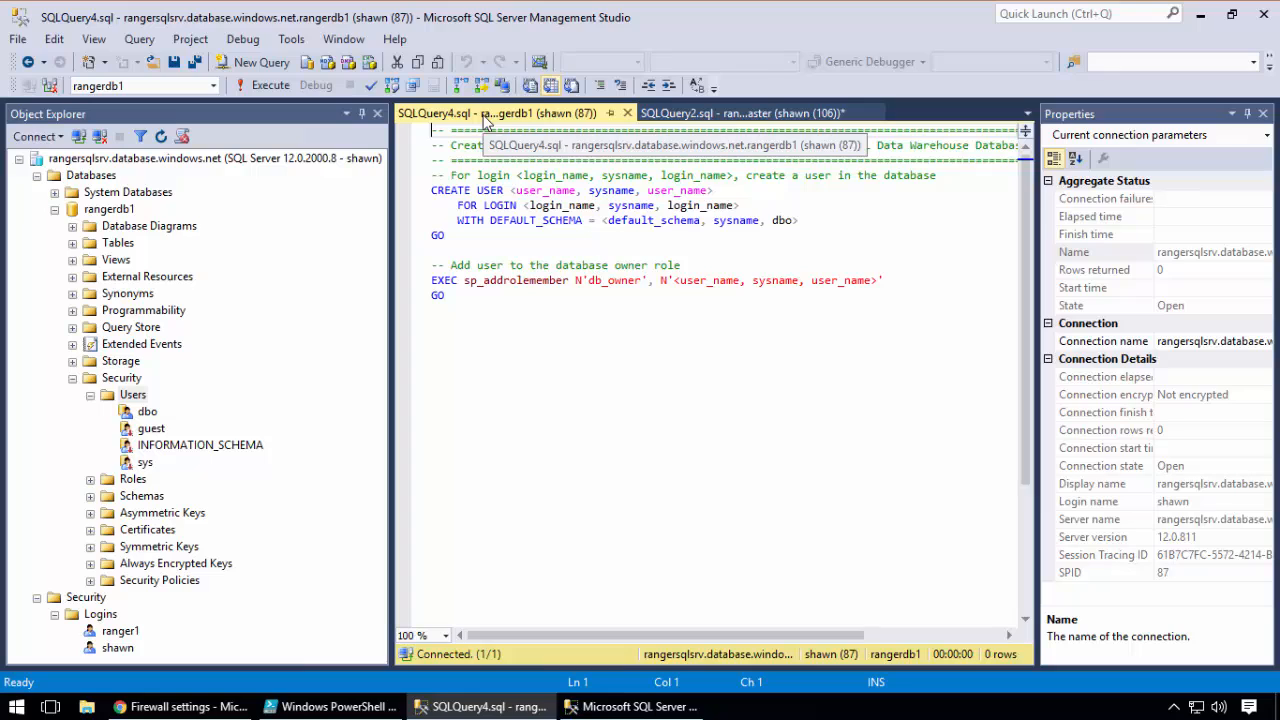
# Fill in the CREATE USER template with user ranger1, login ranger1 and default schema dbo
pyautogui.moveTo(714, 190); pyautogui.dragTo(509, 191)
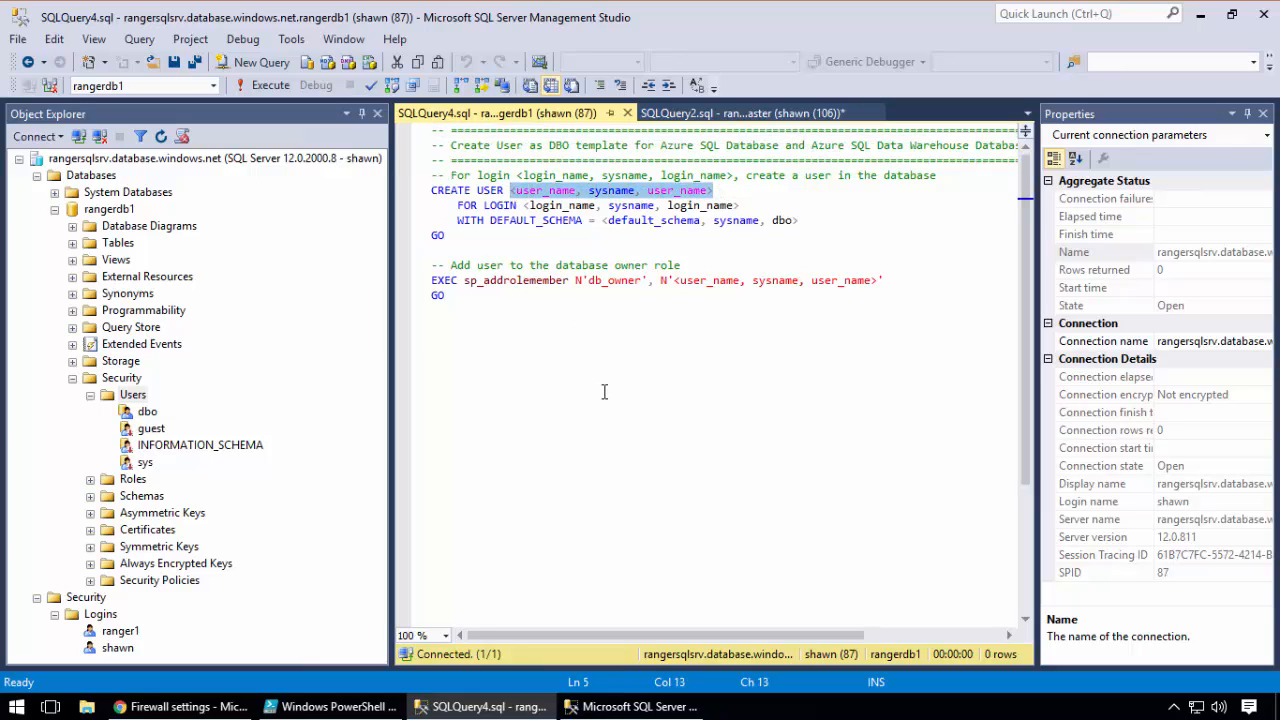
pyautogui.write('ranger1')
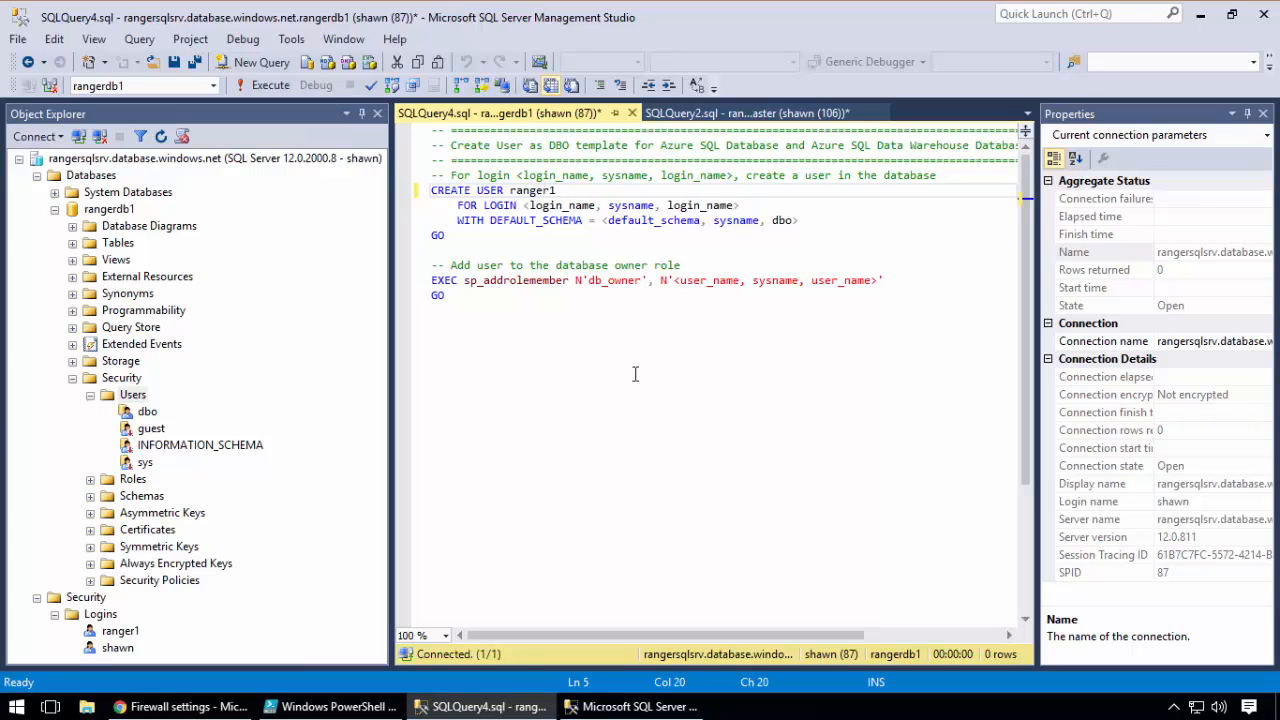
pyautogui.moveTo(738, 205); pyautogui.dragTo(524, 207)
pyautogui.write('ranger1')
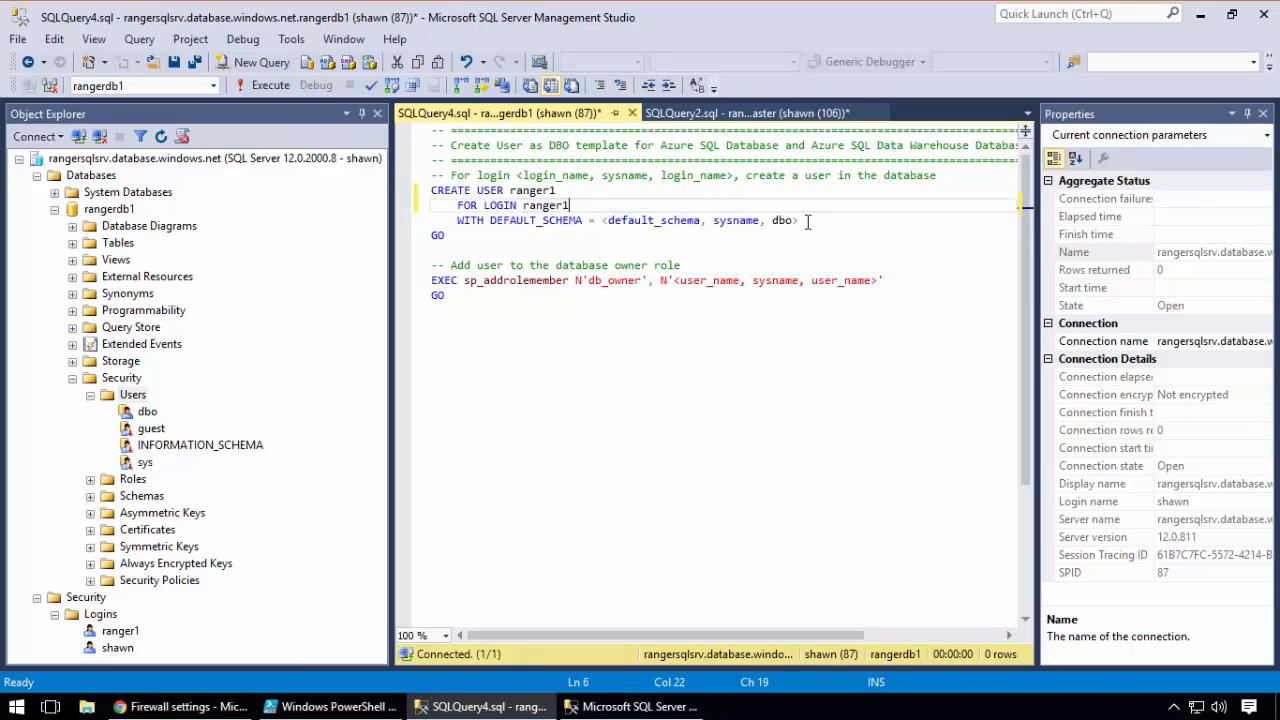
pyautogui.moveTo(809, 220); pyautogui.dragTo(604, 232)
pyautogui.write('dbo')
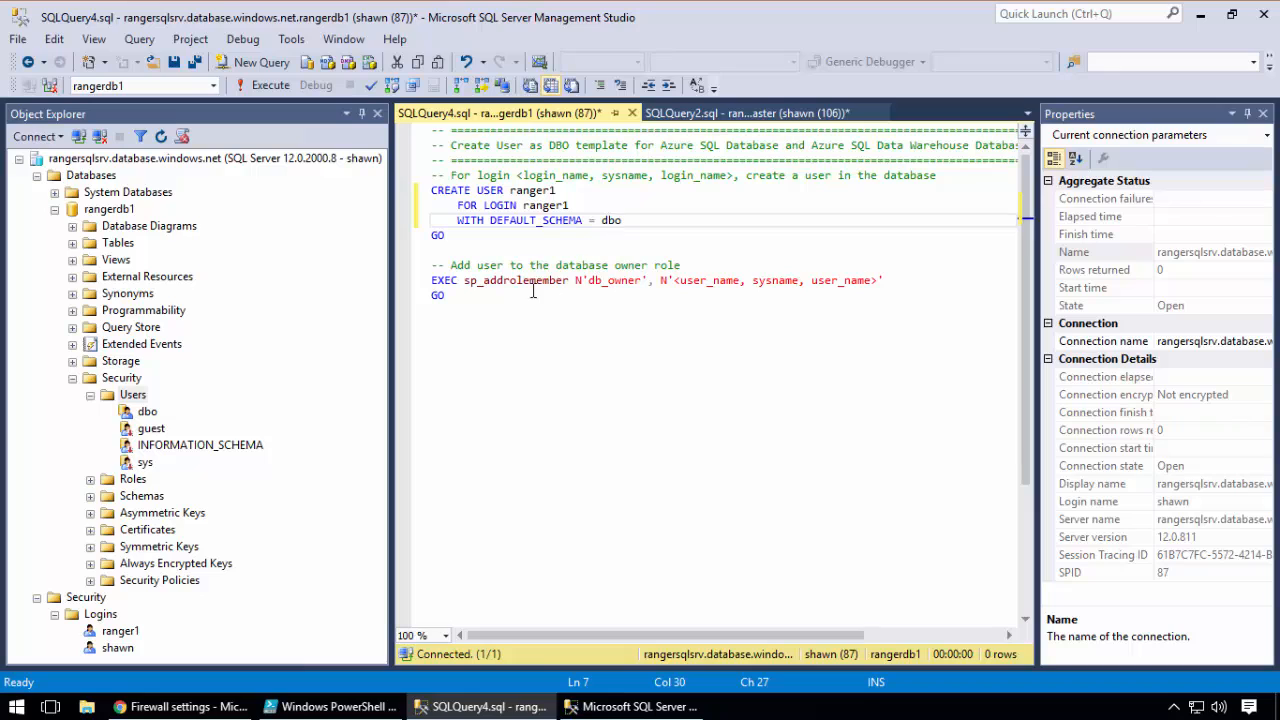
# Execute only the CREATE USER ranger1 block in rangerdb1 and refresh the database's Users folder to locate the new user
pyautogui.moveTo(463, 236); pyautogui.dragTo(431, 190)
pyautogui.click(273, 86)
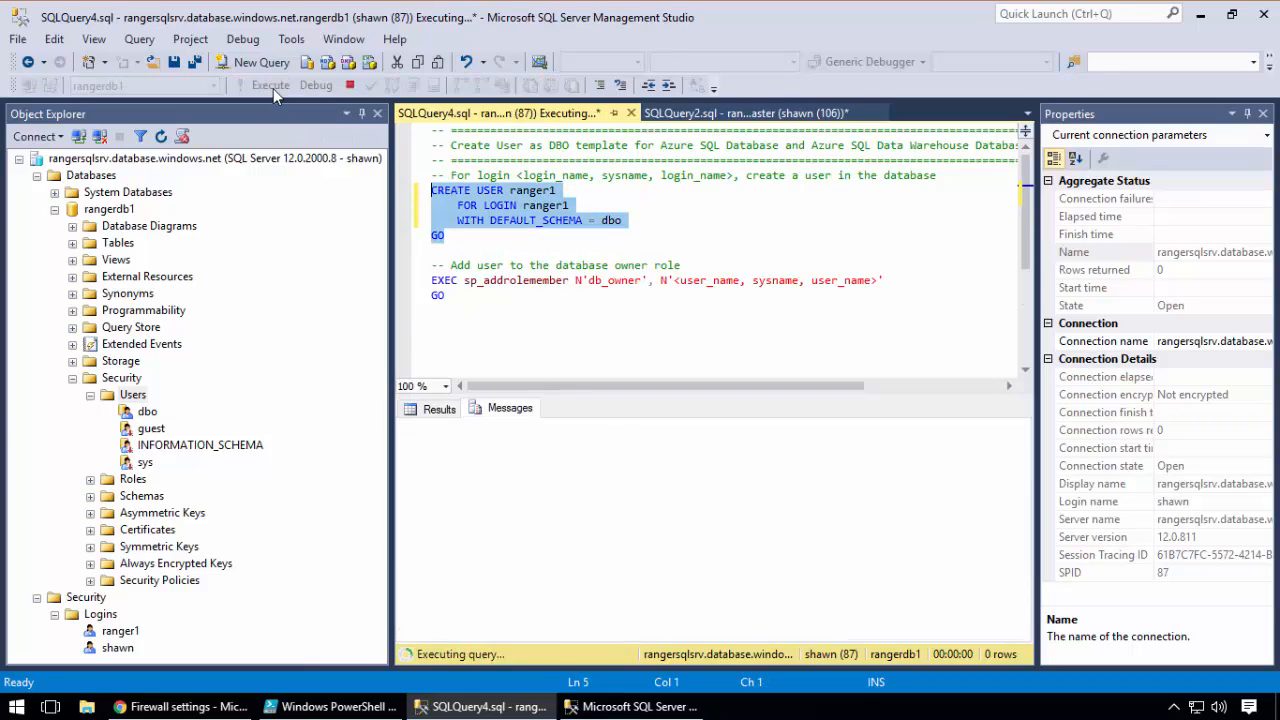
pyautogui.rightClick(145, 400)
pyautogui.click(195, 477)
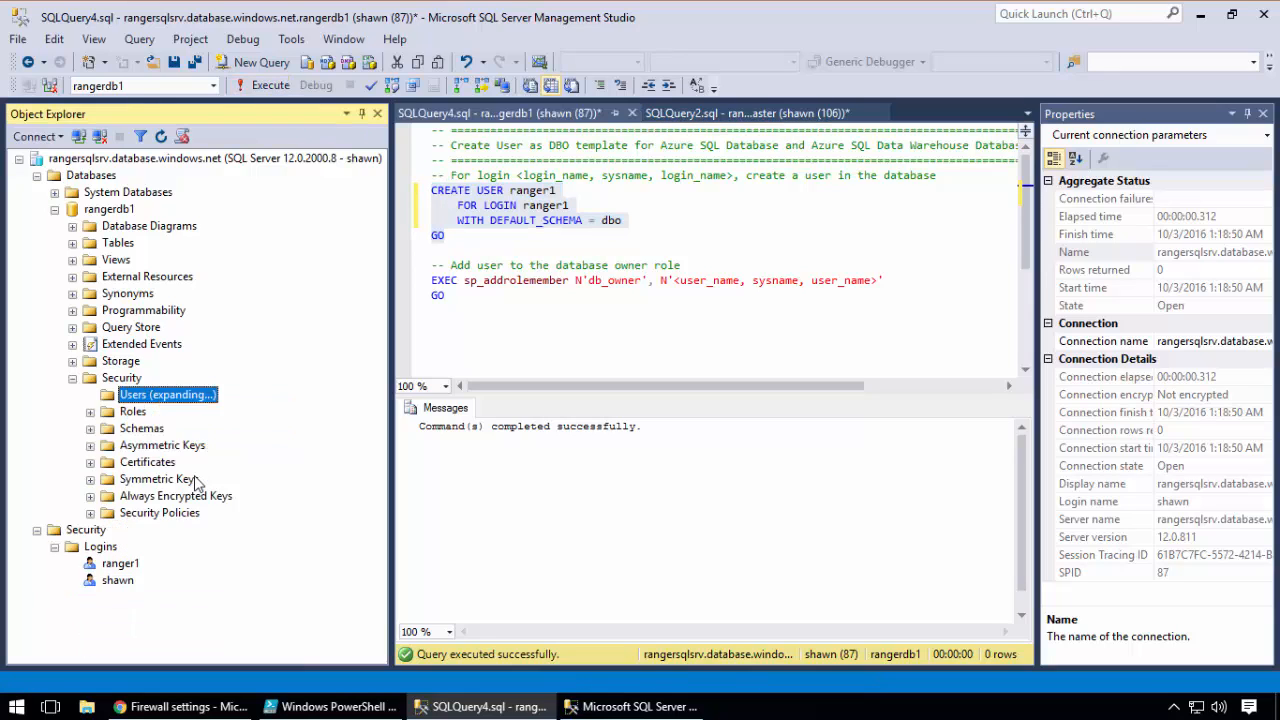
pyautogui.click(166, 468)
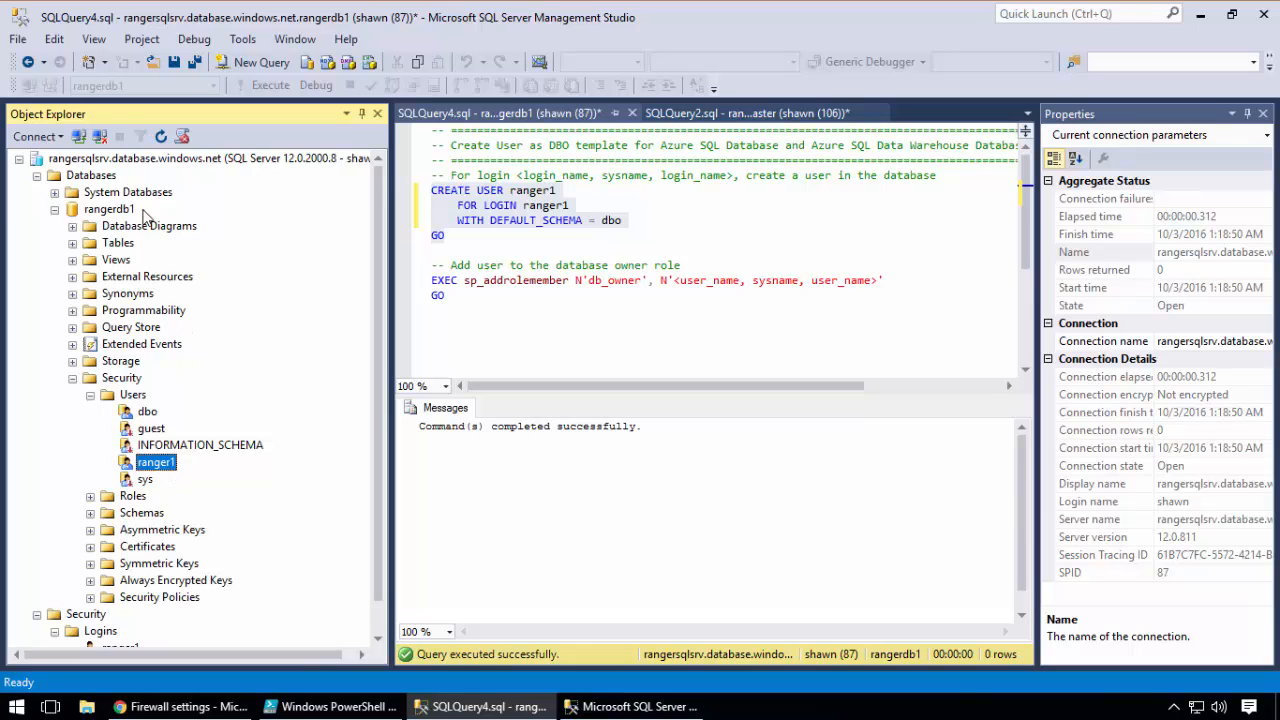
pyautogui.doubleClick(531, 206)
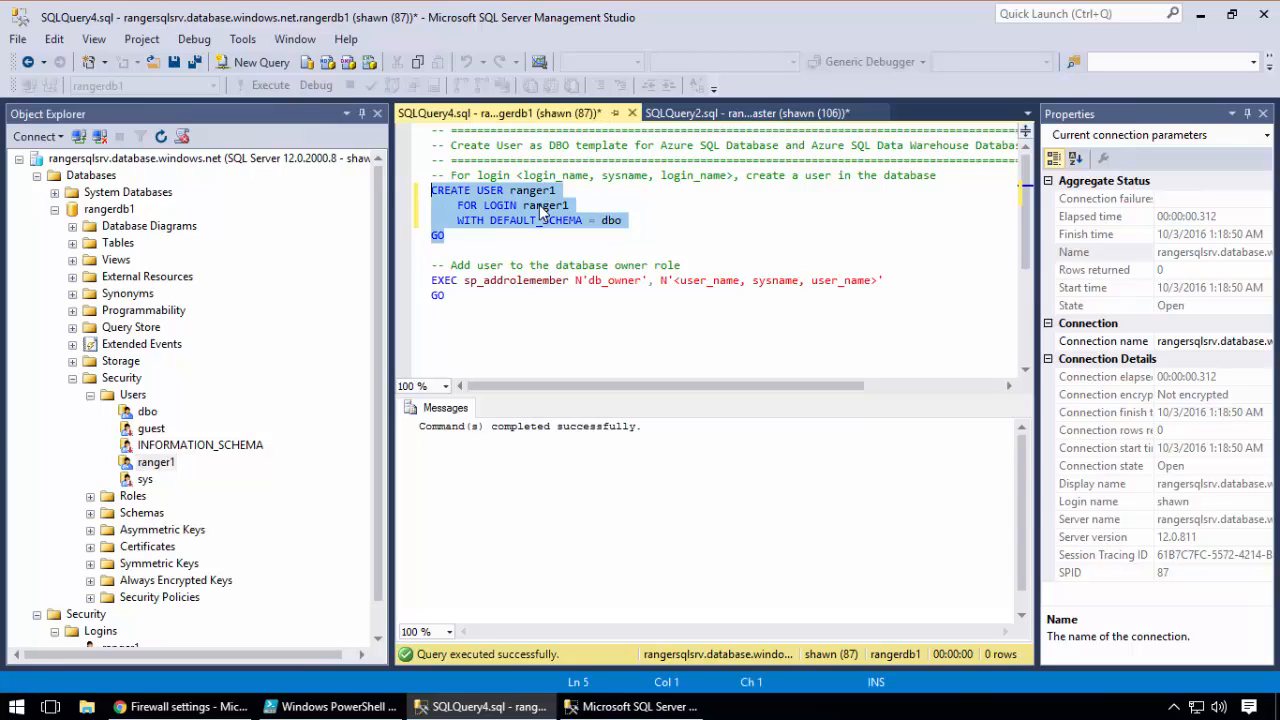
# Try to connect to rangersqlsrv.database.windows.net as ranger1 using the default database, and dismiss the connection error
pyautogui.click(628, 708)
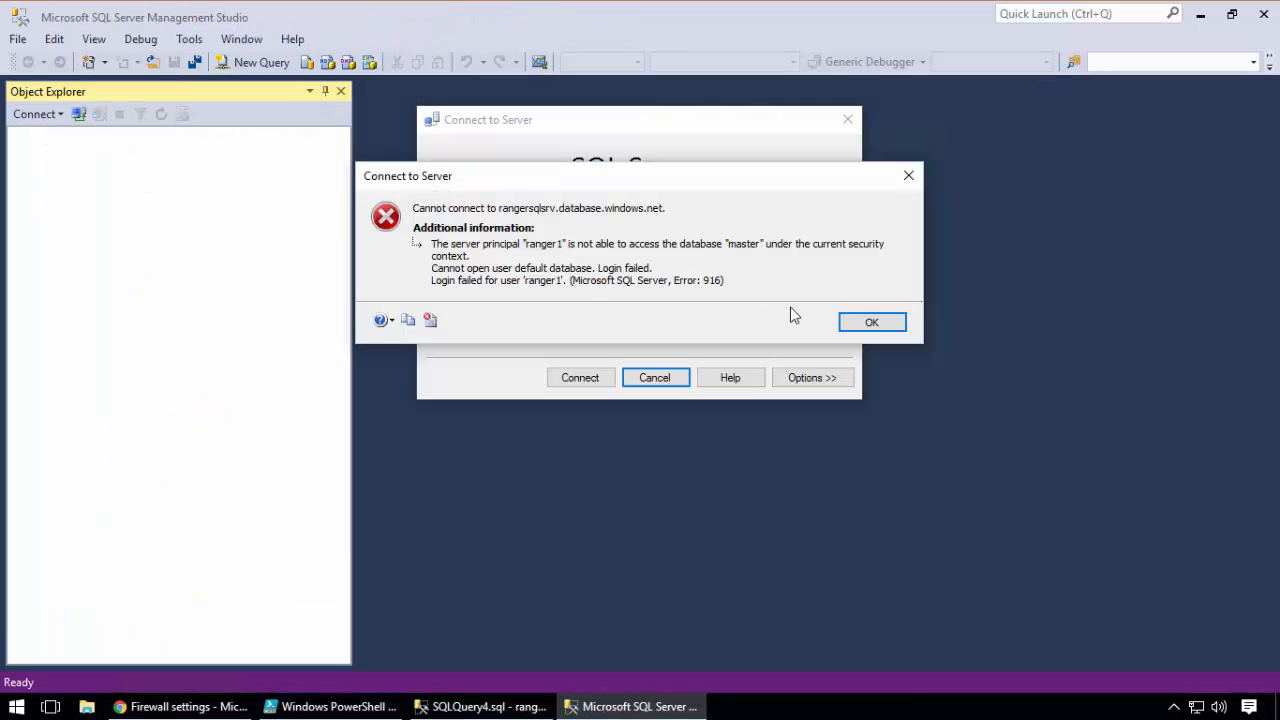
pyautogui.click(856, 318)
pyautogui.click(677, 312)
pyautogui.doubleClick(675, 313)
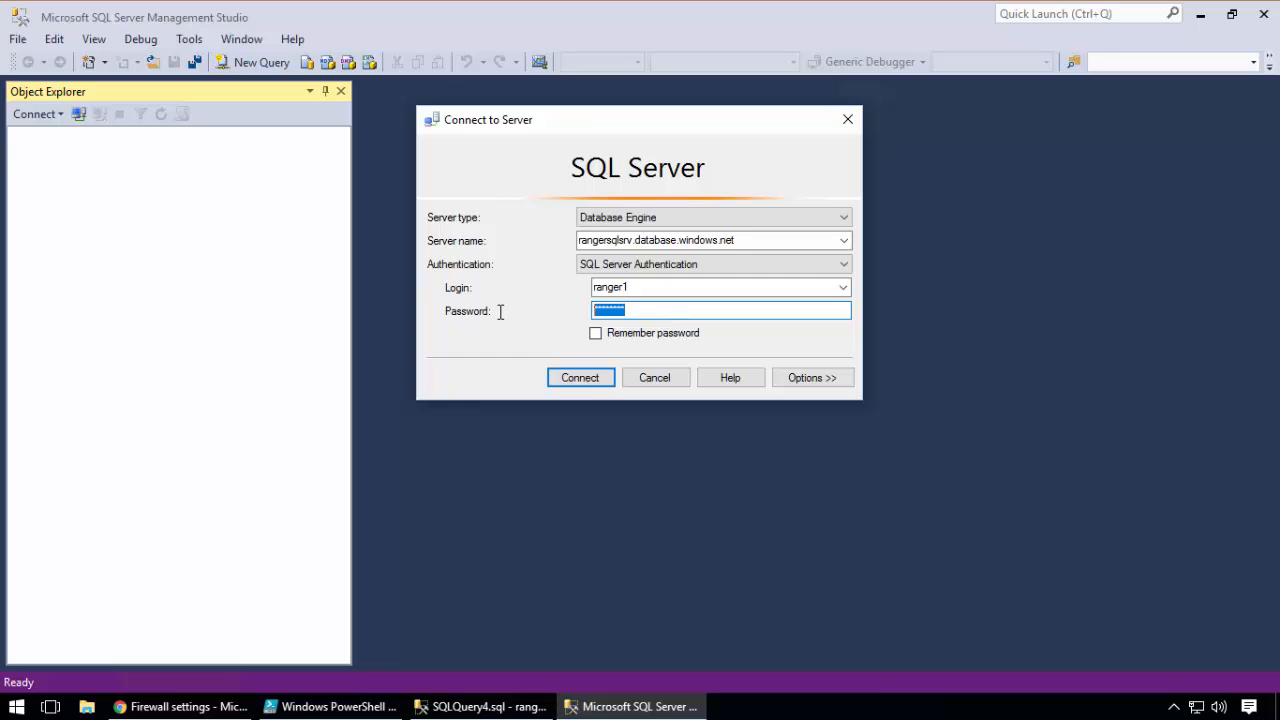
pyautogui.click(598, 377)
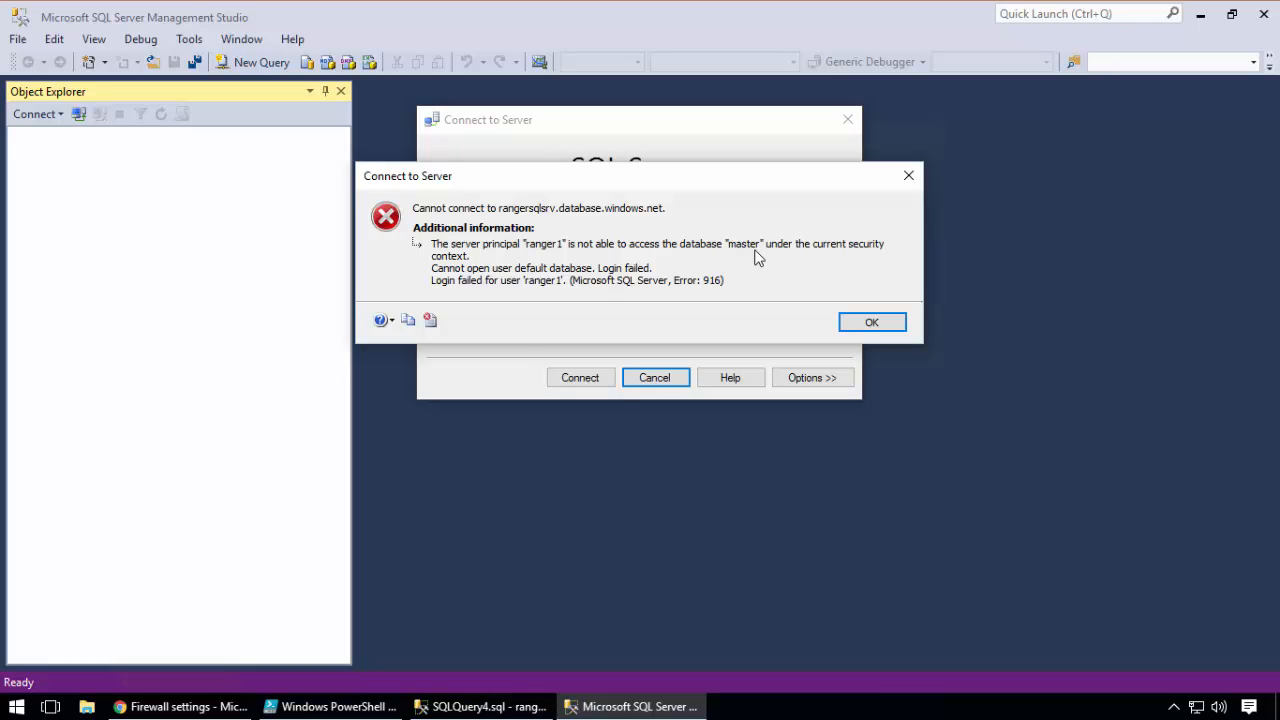
pyautogui.click(901, 321)
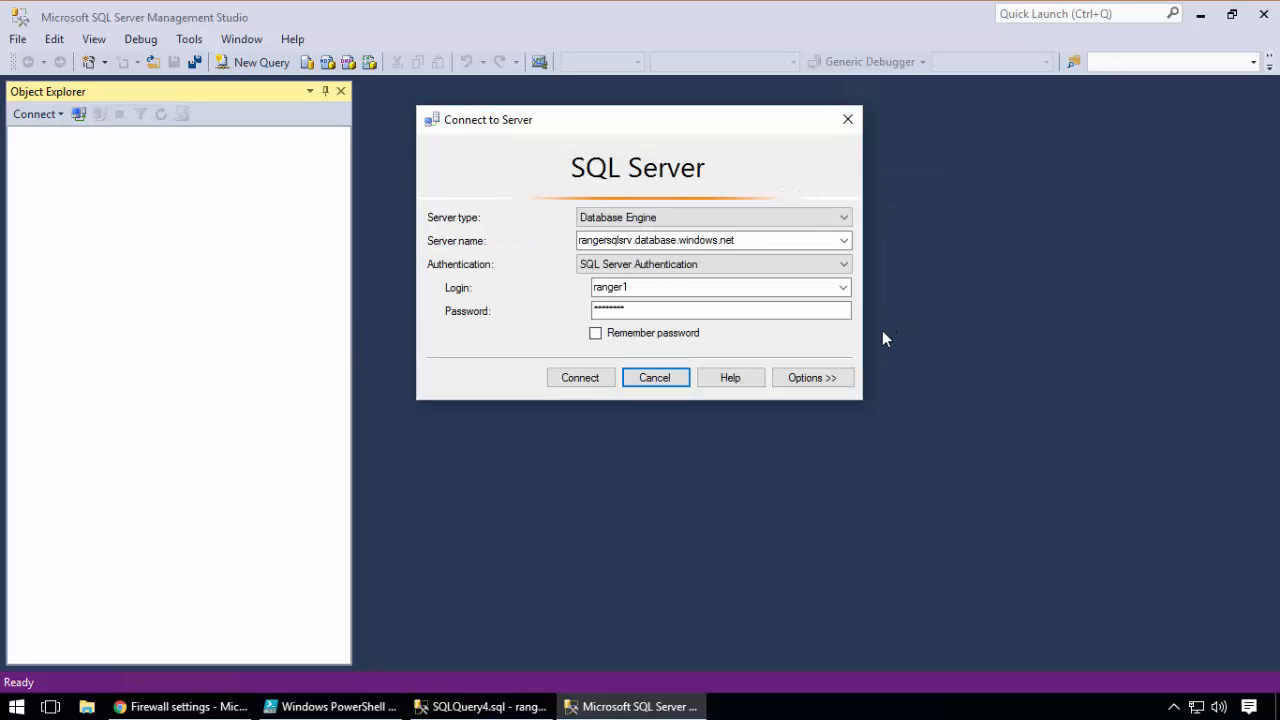
# Set the database to connect to as rangerdb1 in the ranger1 connection properties
pyautogui.click(832, 377)
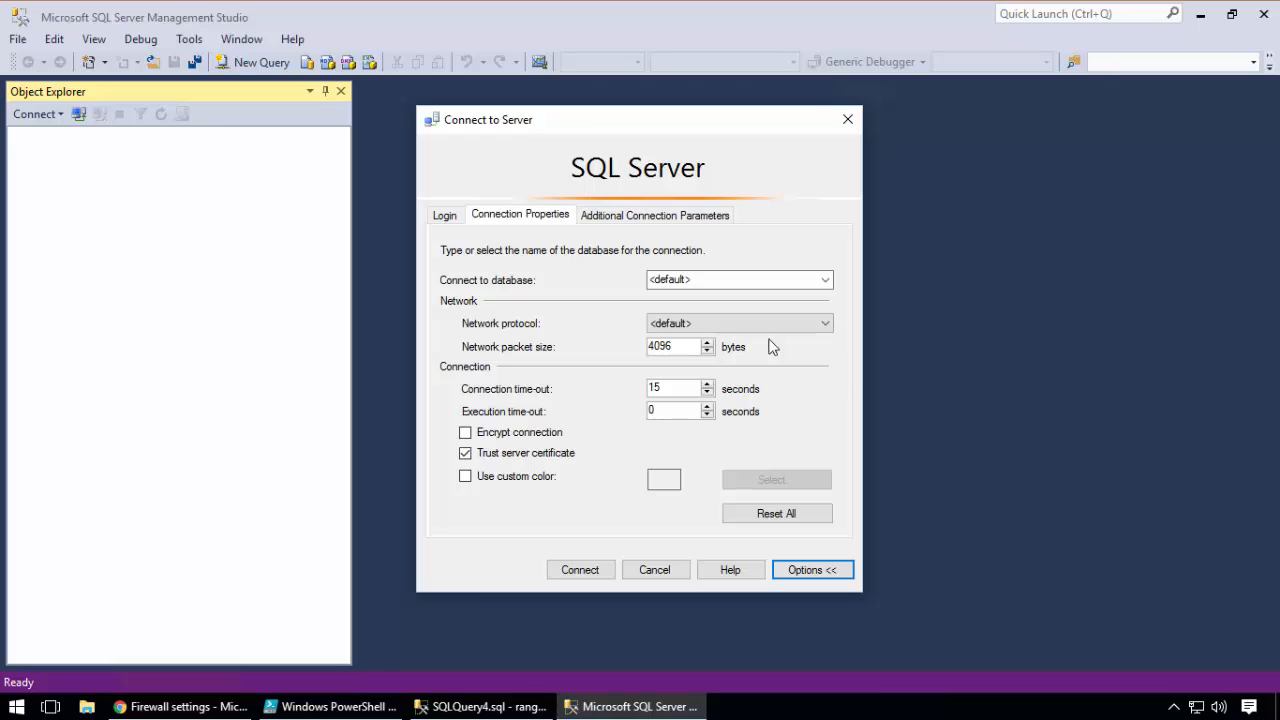
pyautogui.click(707, 277)
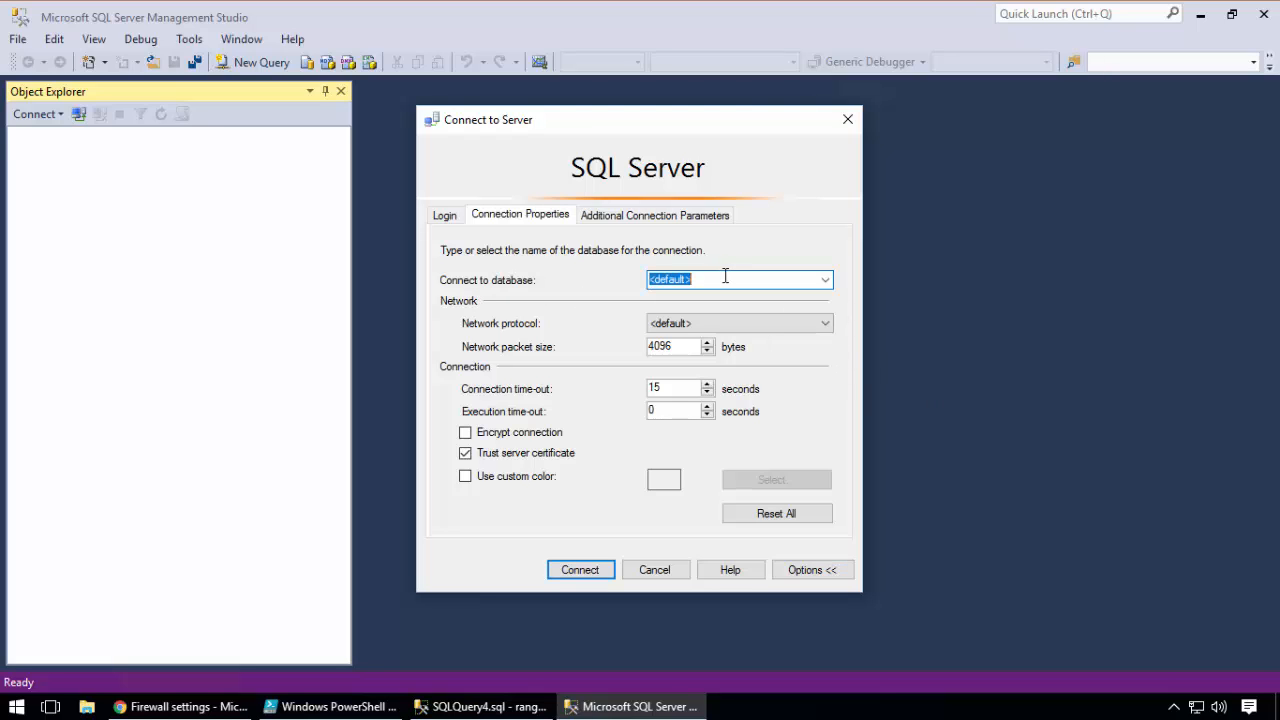
pyautogui.click(825, 281)
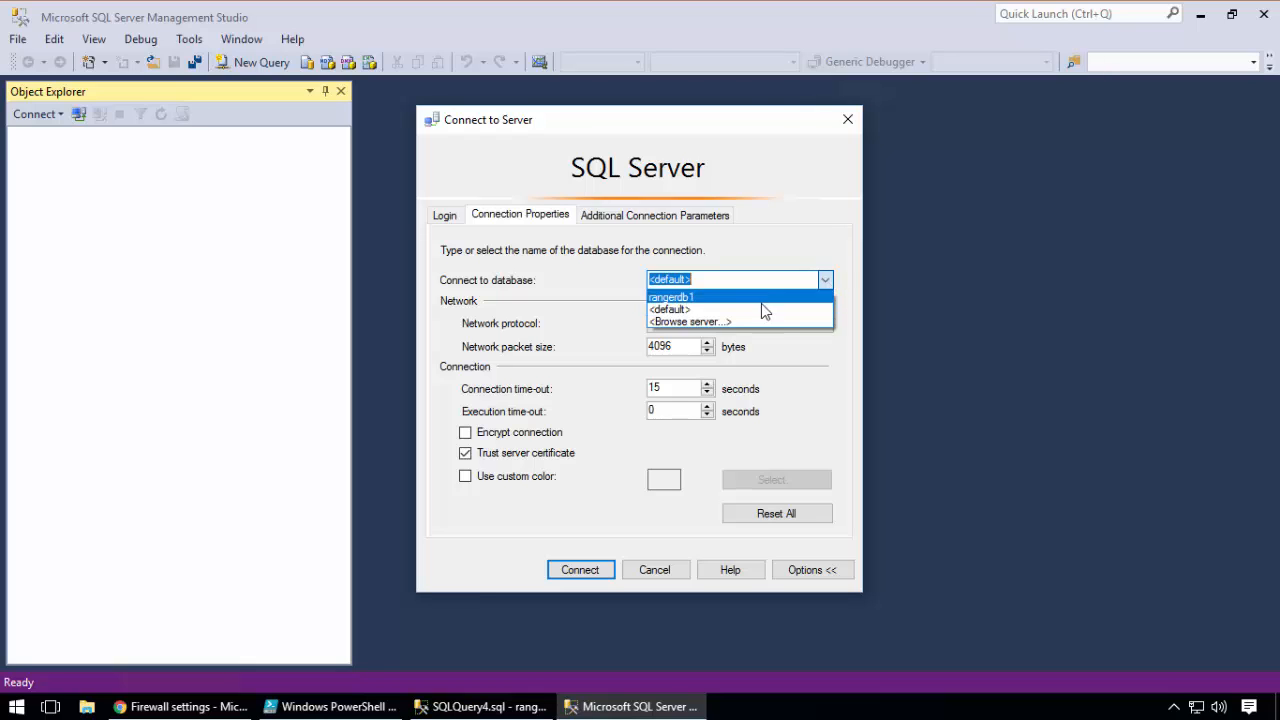
pyautogui.click(726, 277)
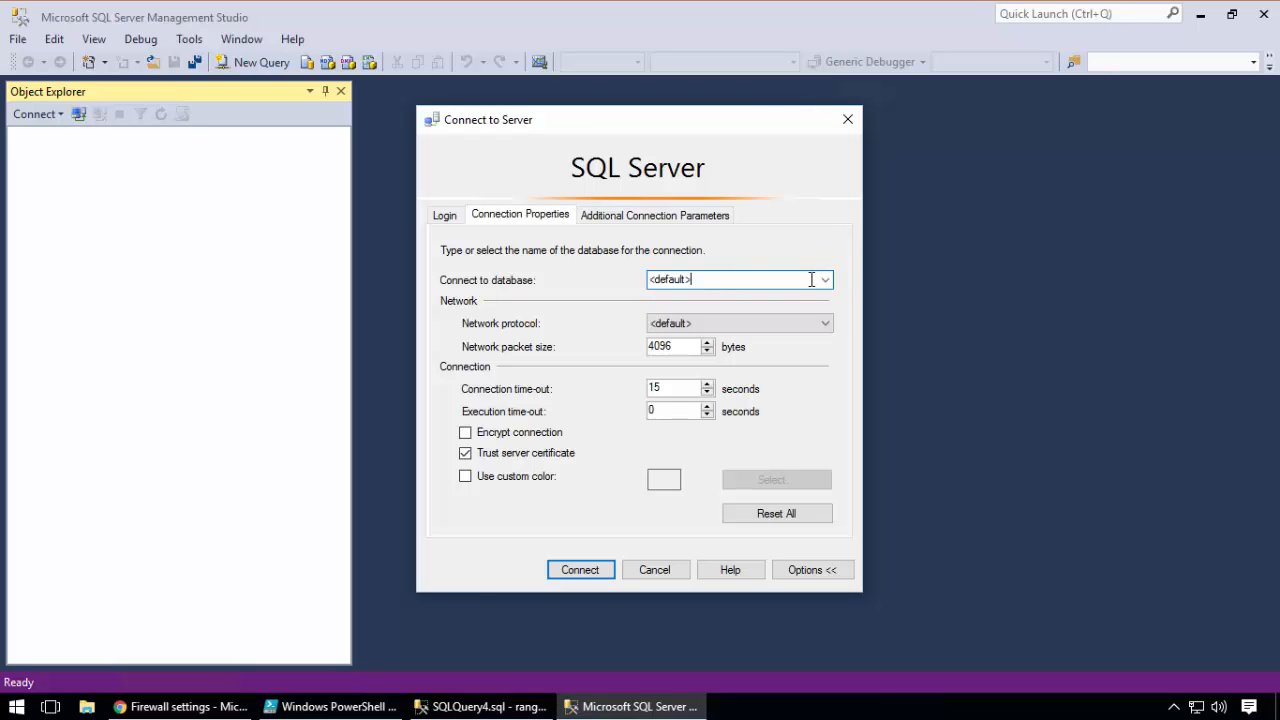
pyautogui.click(828, 280)
pyautogui.click(772, 278)
pyautogui.write('rangerdb1')
# Check the rangerdb1 name in the admin session and connect to rangersqlsrv as ranger1
pyautogui.click(505, 706)
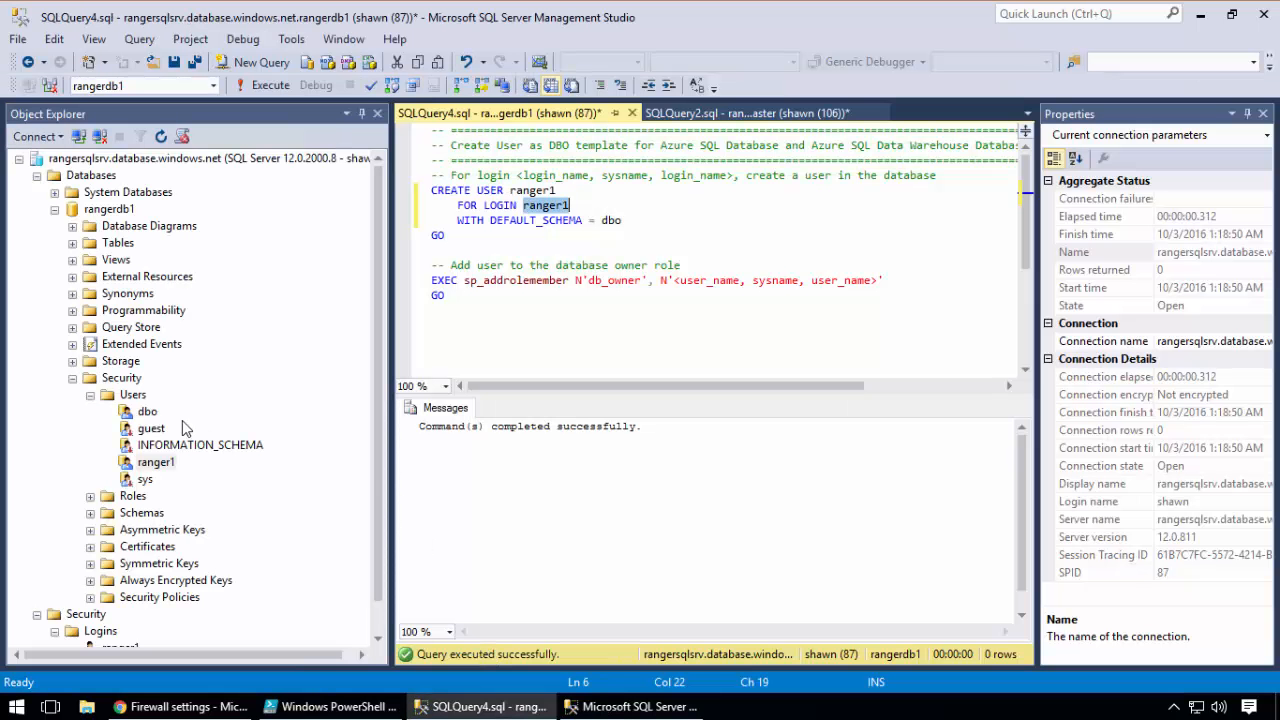
pyautogui.click(107, 211)
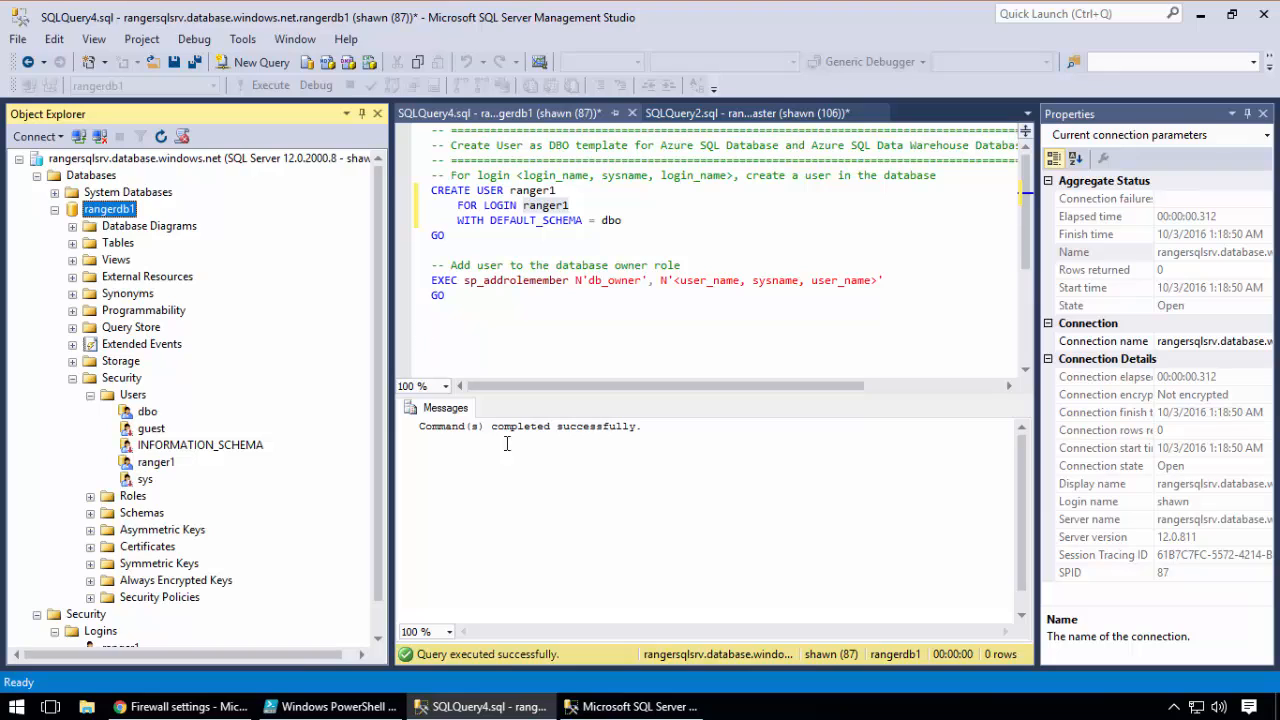
pyautogui.click(639, 706)
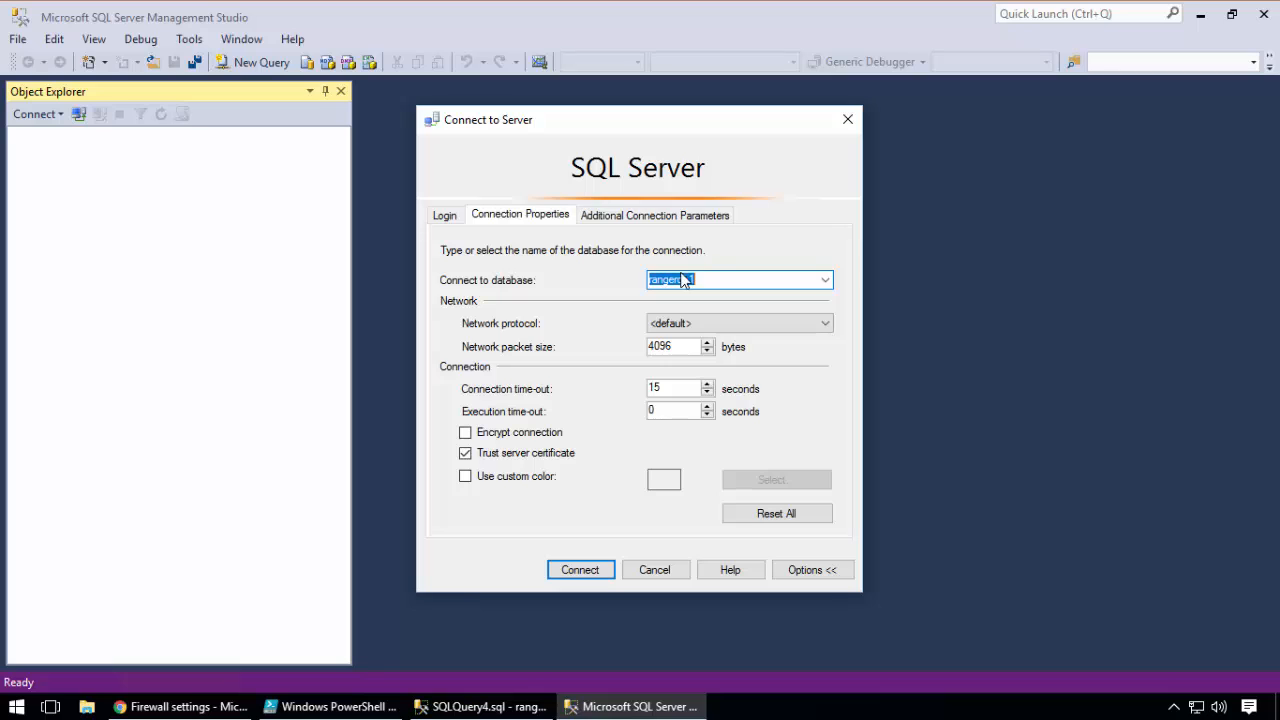
pyautogui.click(445, 216)
pyautogui.click(572, 571)
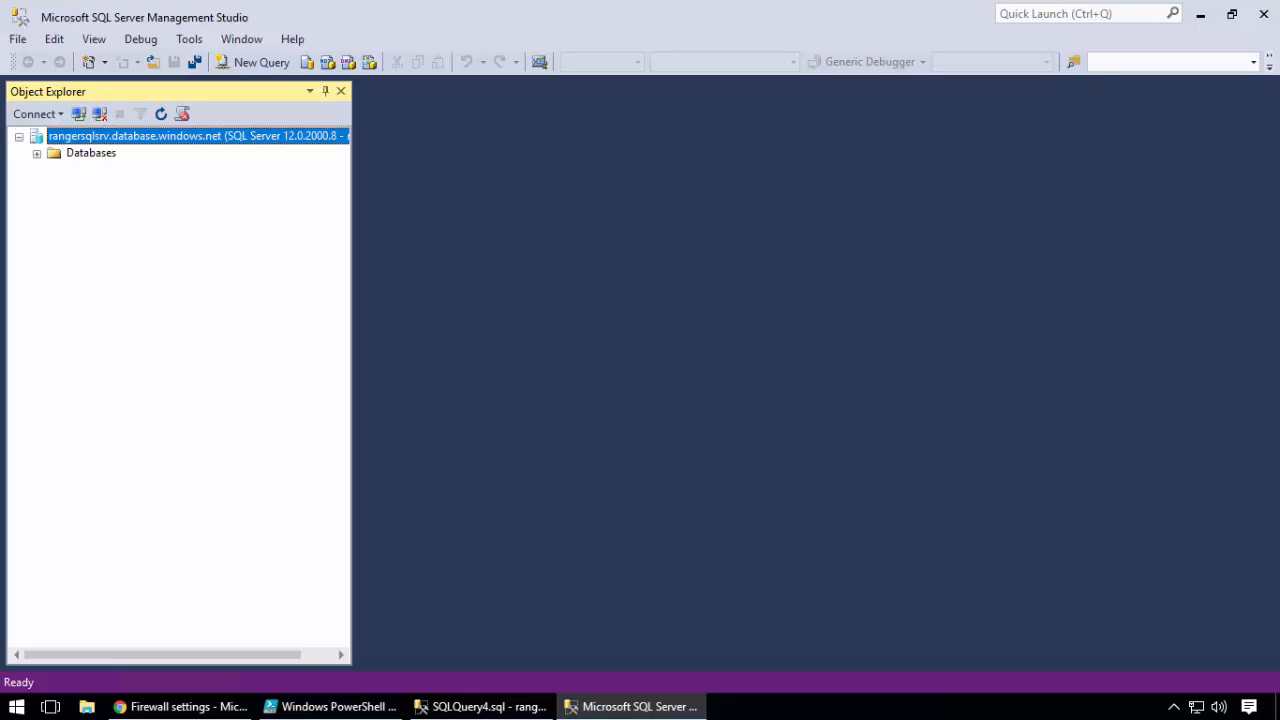
# Expand Databases and System Databases in the ranger1 session, try to open master, and expand rangerdb1
pyautogui.click(38, 155)
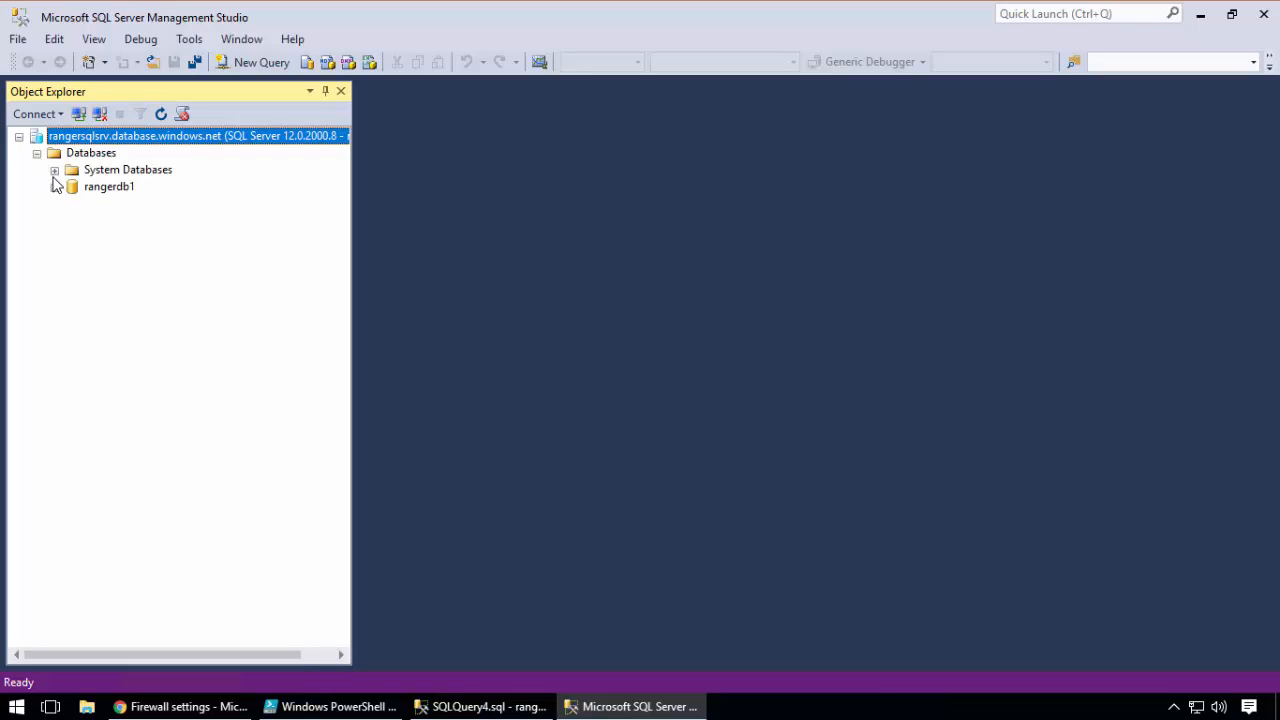
pyautogui.click(54, 170)
pyautogui.click(72, 187)
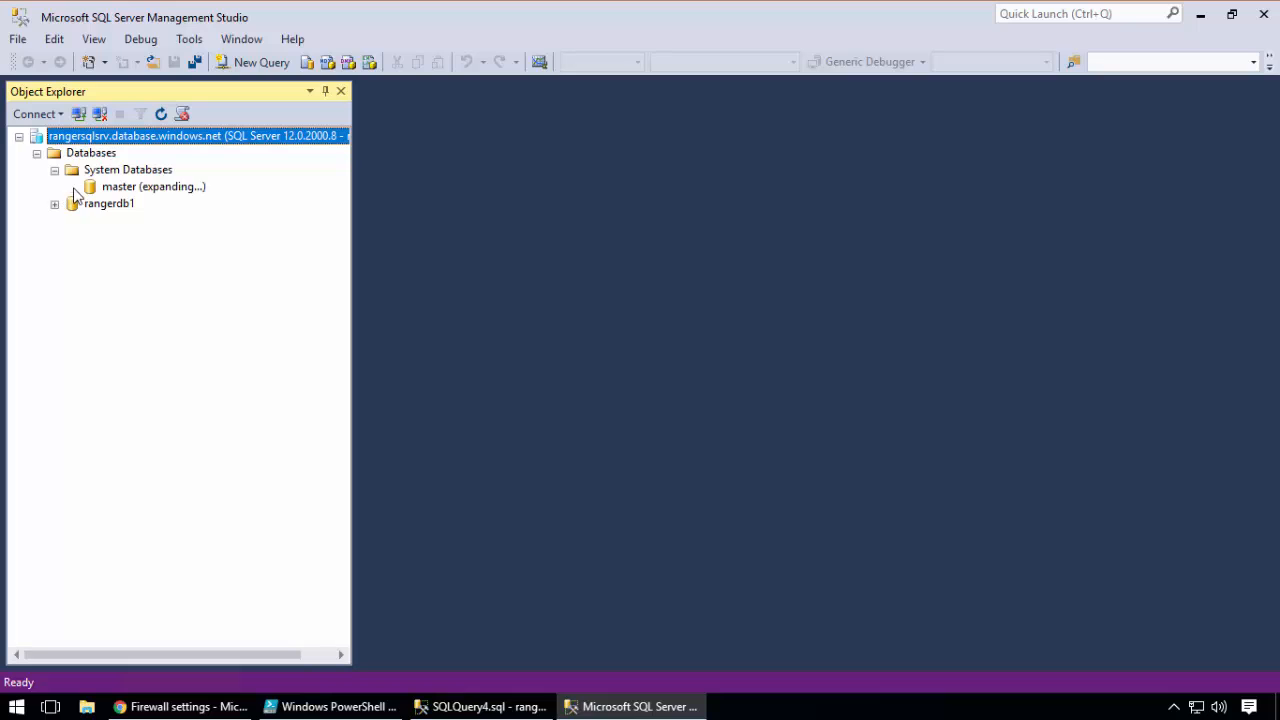
pyautogui.click(72, 188)
pyautogui.click(55, 204)
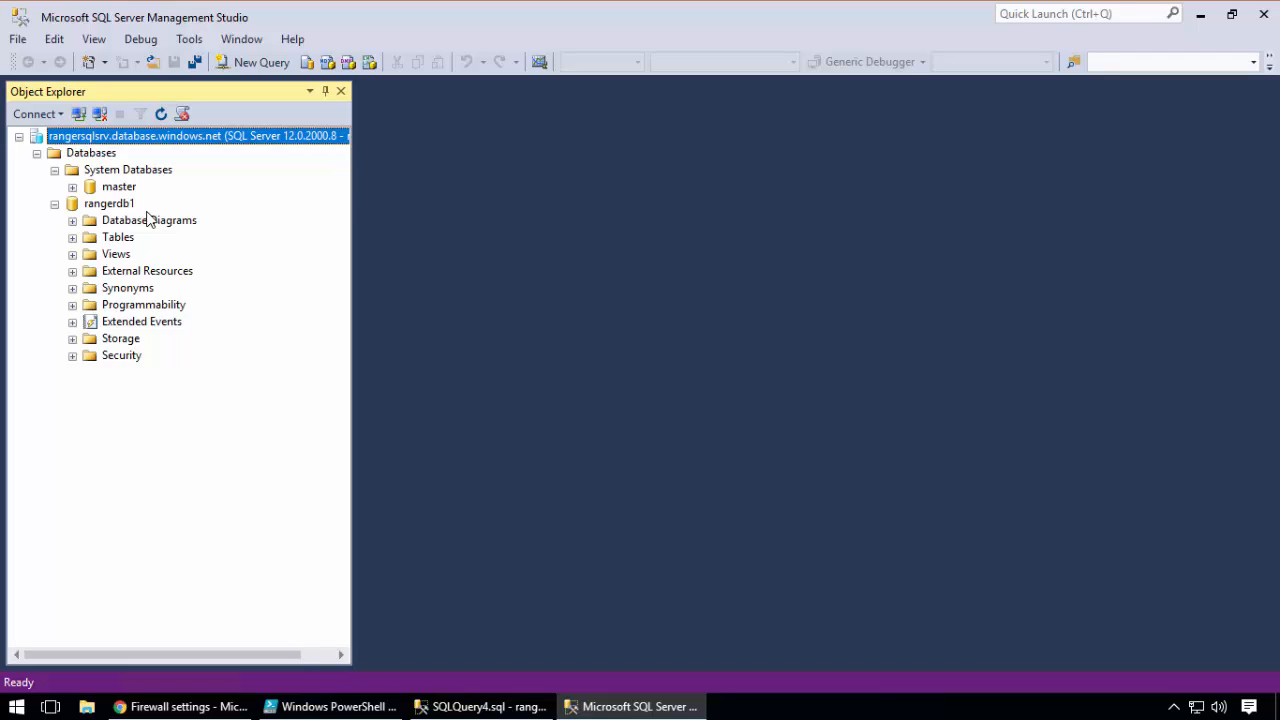
# Switch to the Azure portal, view the source options for a new SQL database, and discard the form
pyautogui.click(150, 705)
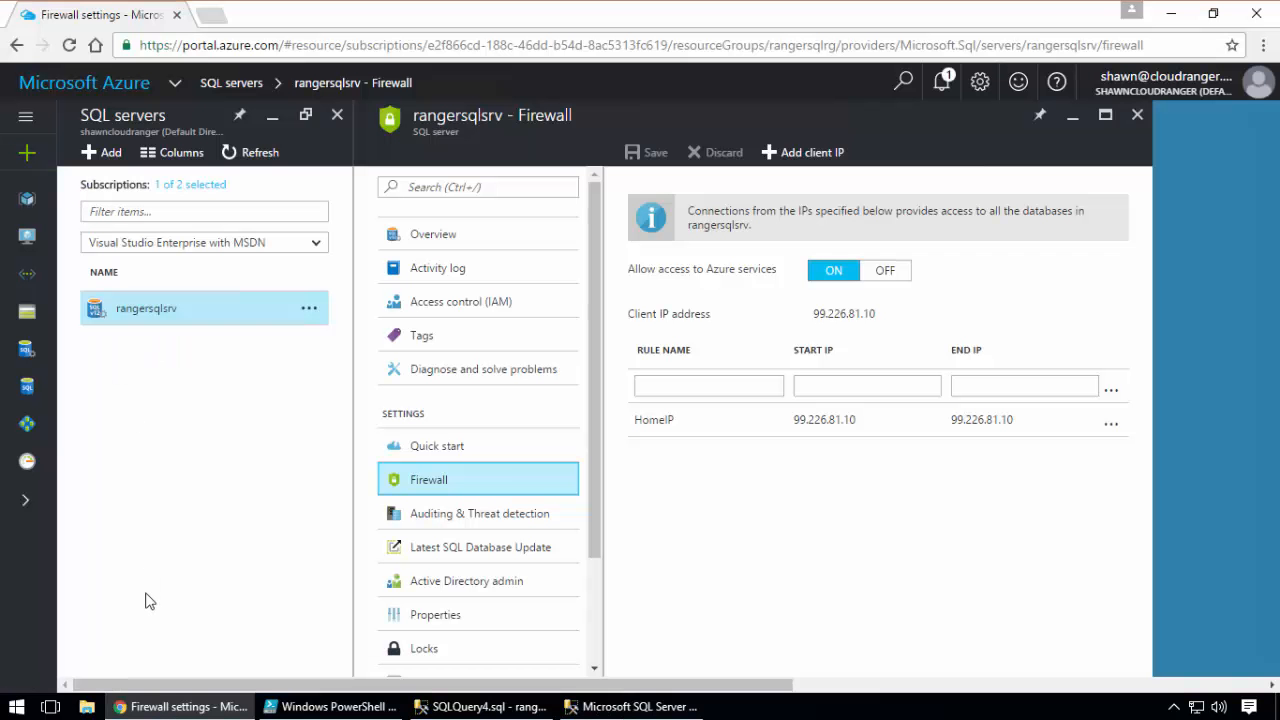
pyautogui.click(30, 384)
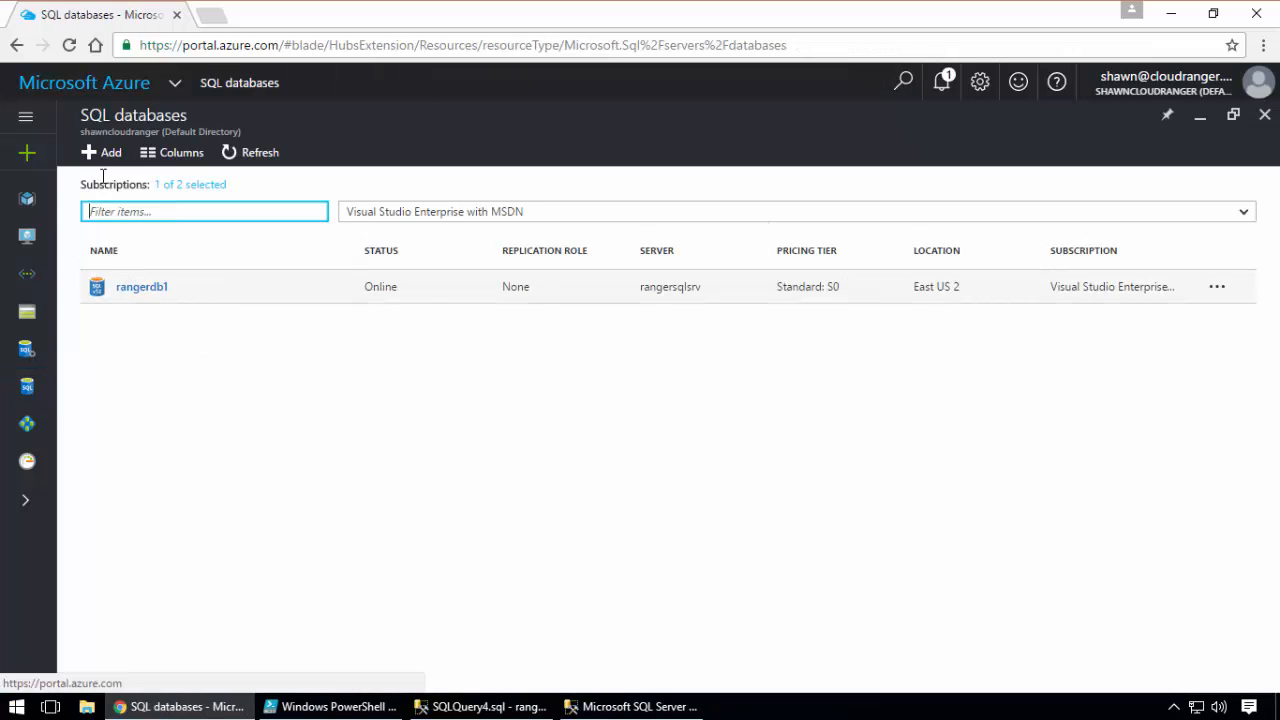
pyautogui.click(103, 152)
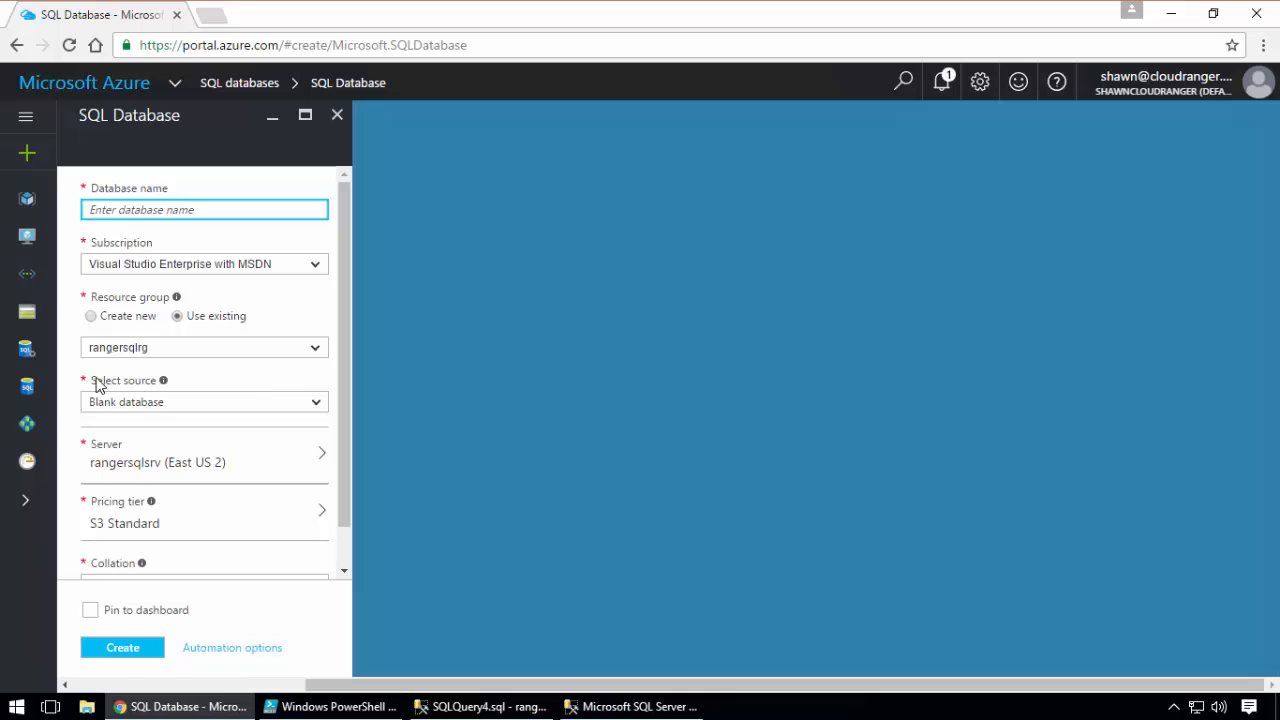
pyautogui.click(314, 404)
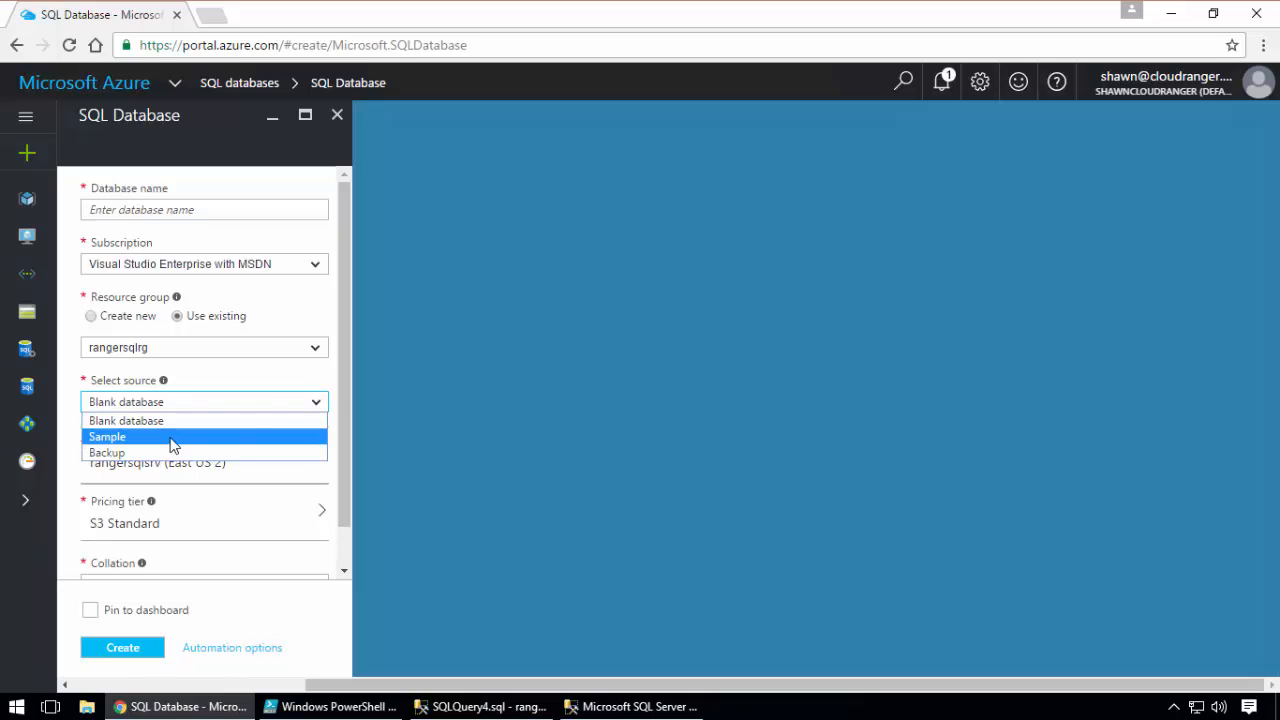
pyautogui.click(337, 115)
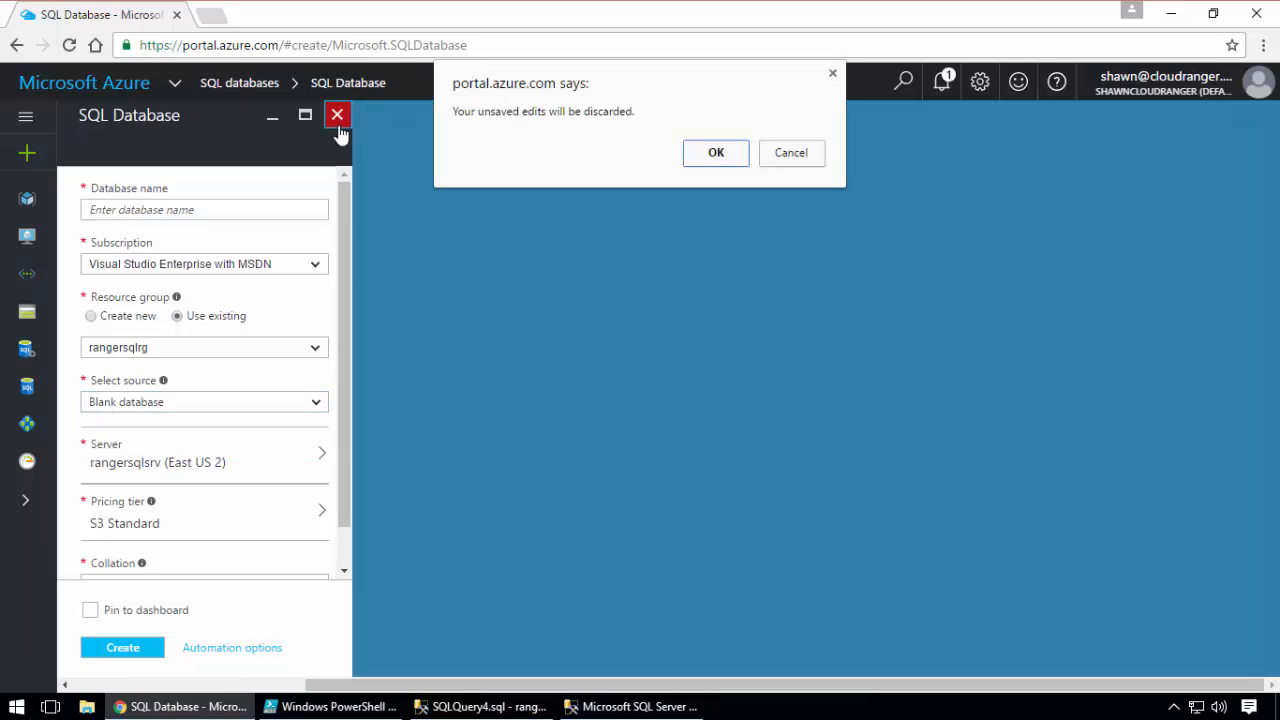
pyautogui.click(716, 153)
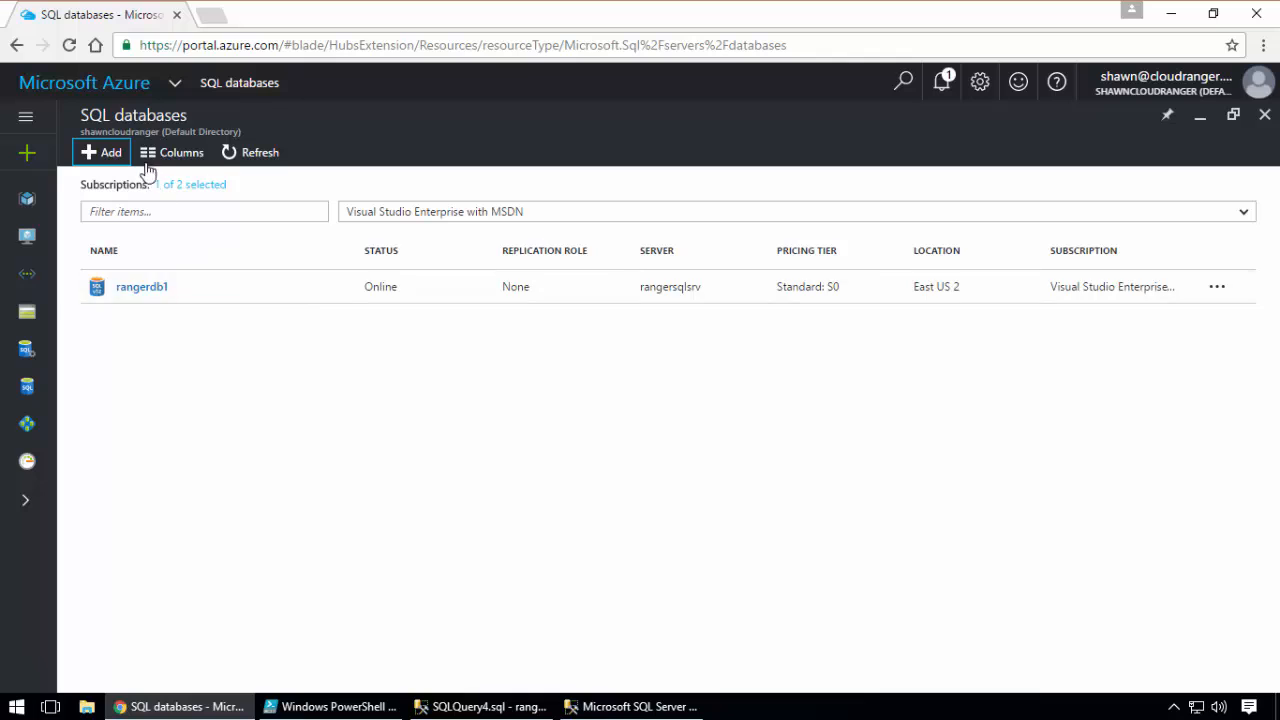
# Choose the Sample source with AdventureWorksLT [V12] in a new SQL database form, and discard the form
pyautogui.click(97, 153)
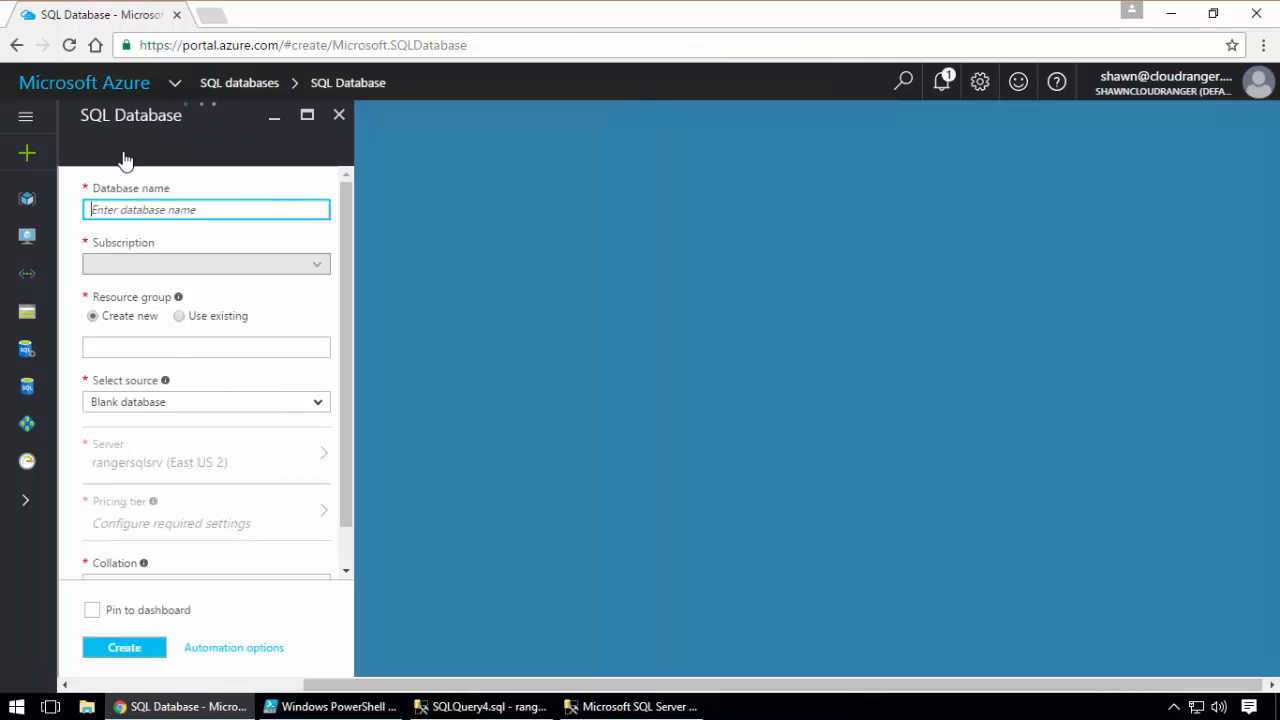
pyautogui.click(306, 411)
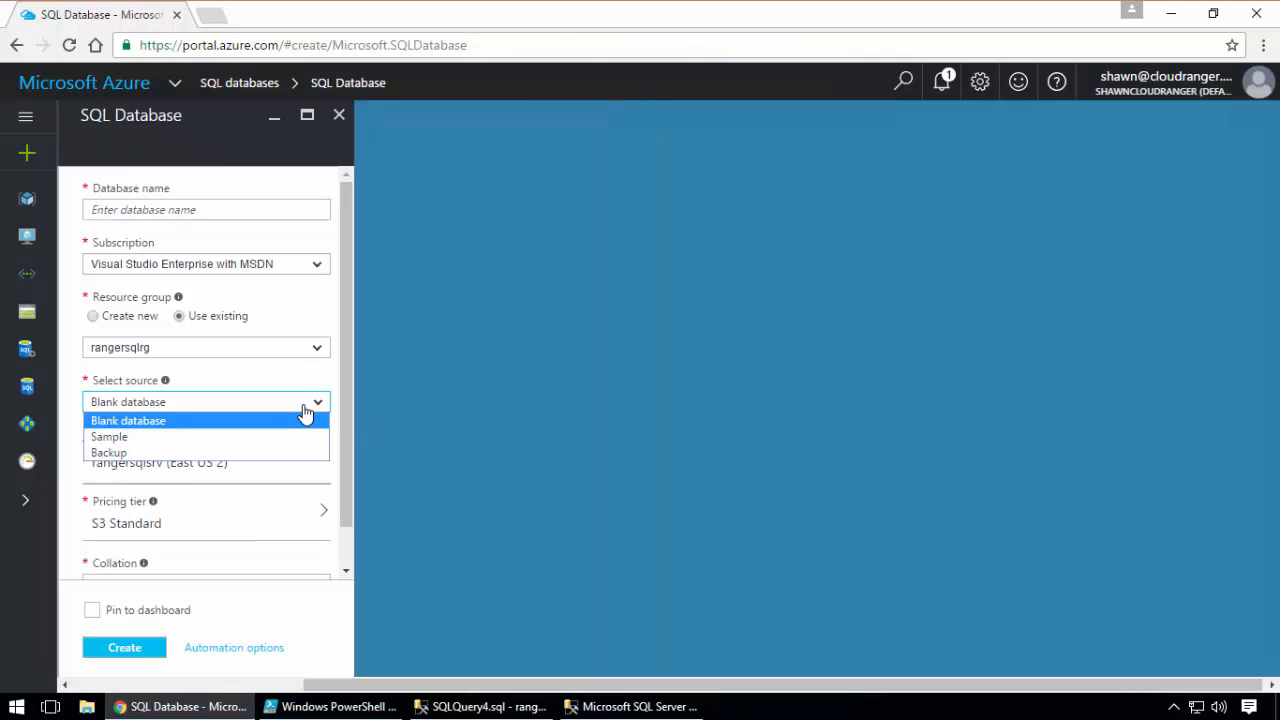
pyautogui.click(243, 434)
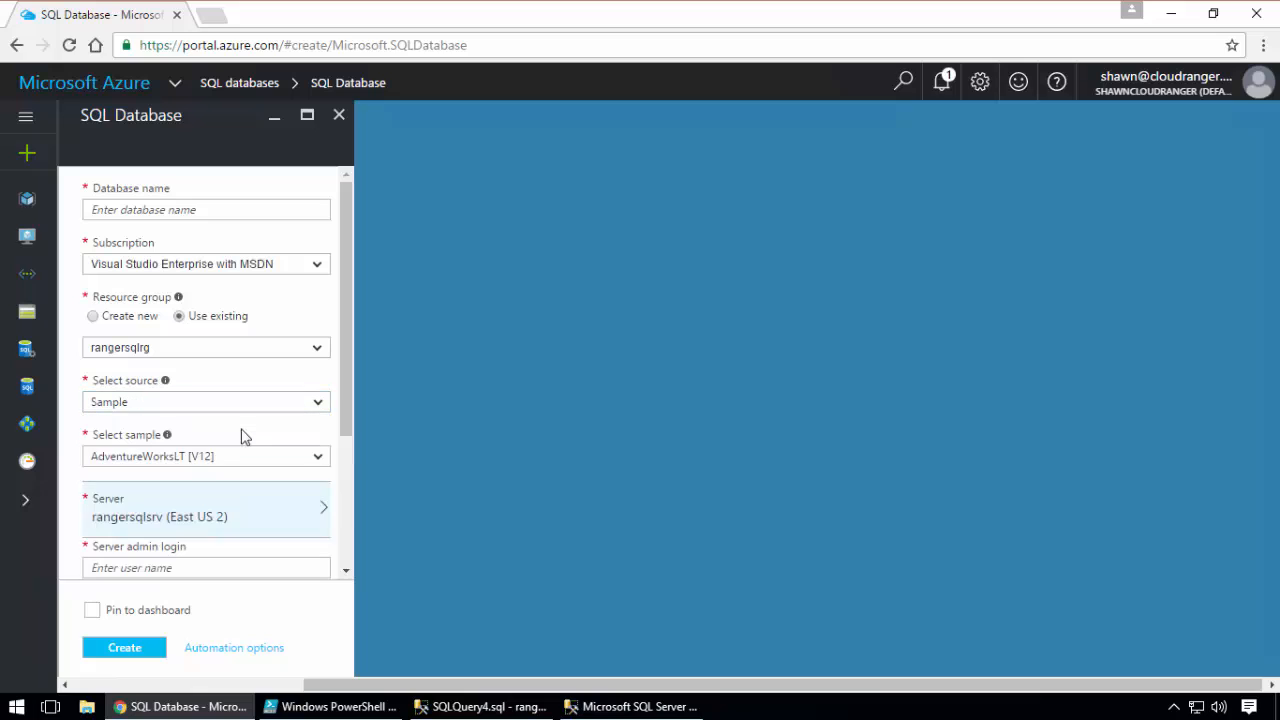
pyautogui.click(318, 458)
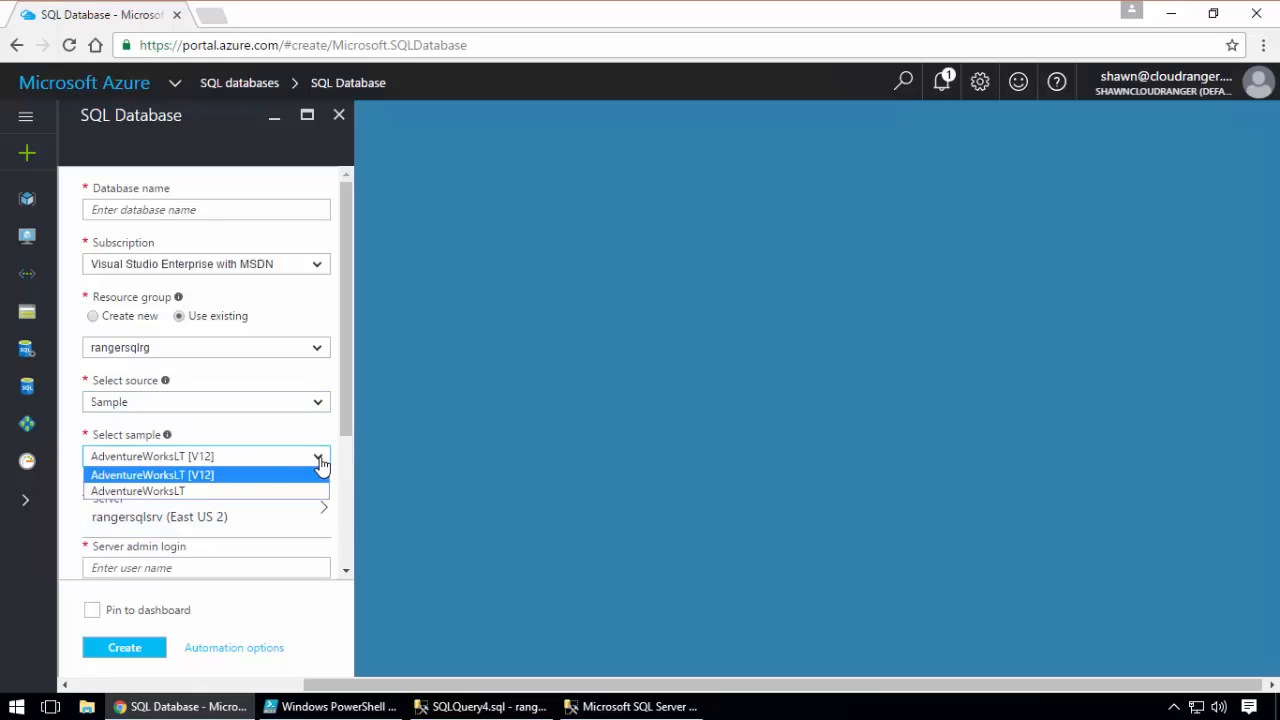
pyautogui.click(200, 475)
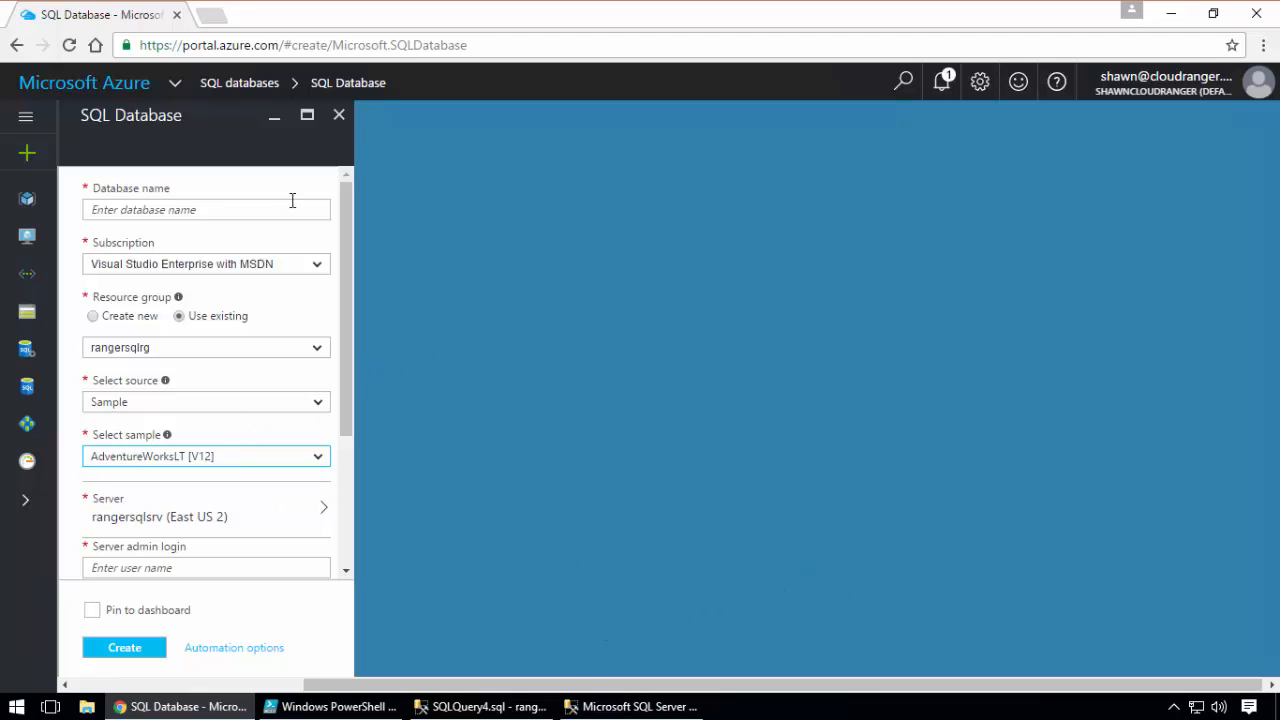
pyautogui.click(341, 118)
pyautogui.click(710, 184)
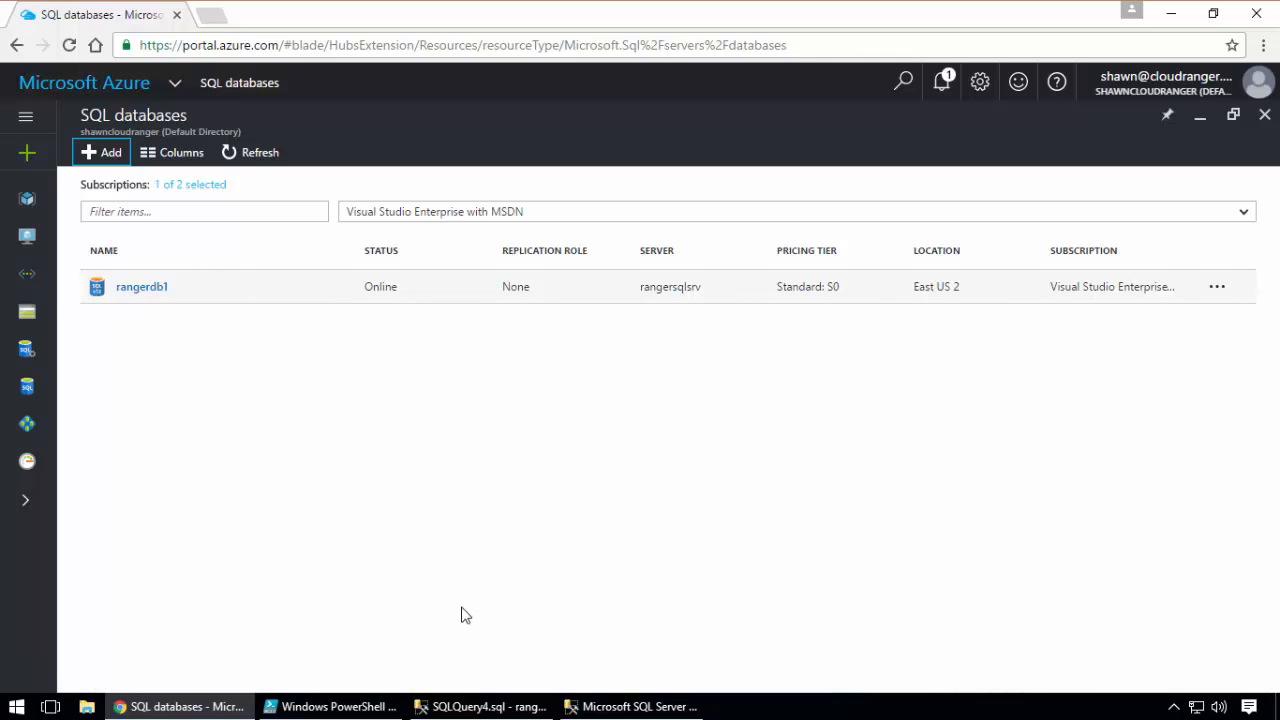
# Switch to the ranger1 session in SQL Server Management Studio and examine rangerdb1's Tables, System Tables and External Tables folders
pyautogui.click(640, 706)
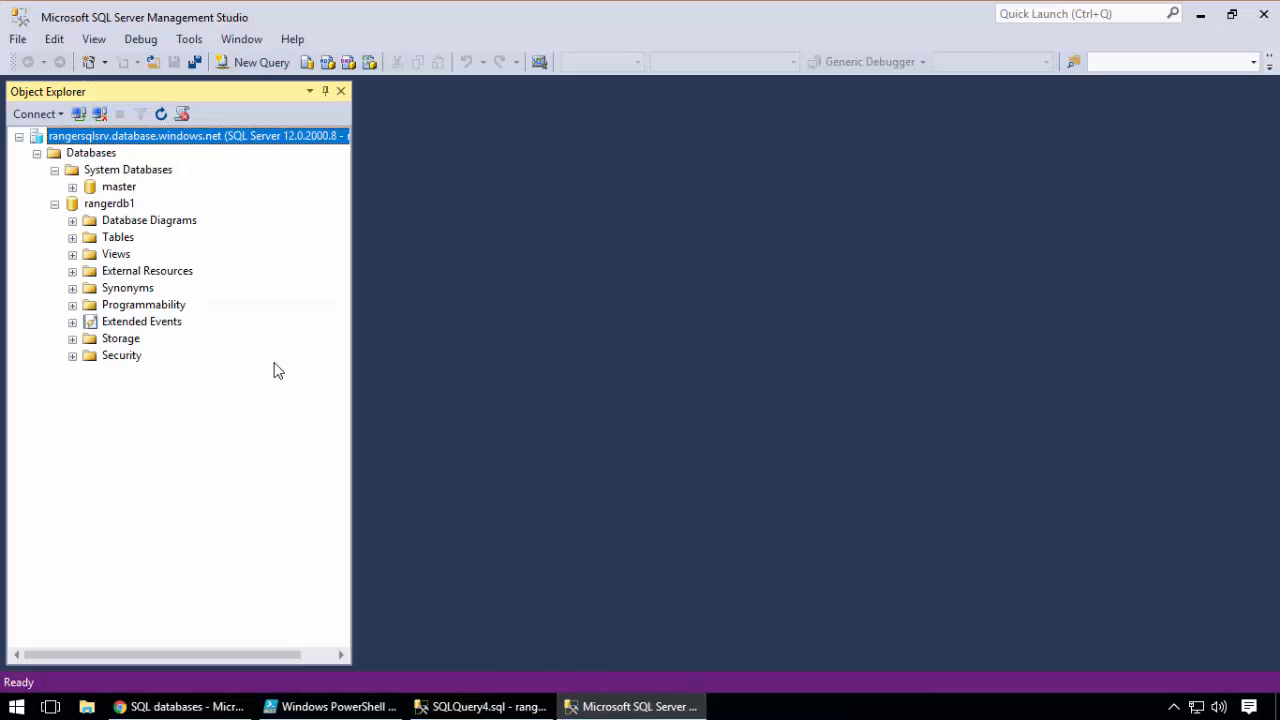
pyautogui.click(74, 238)
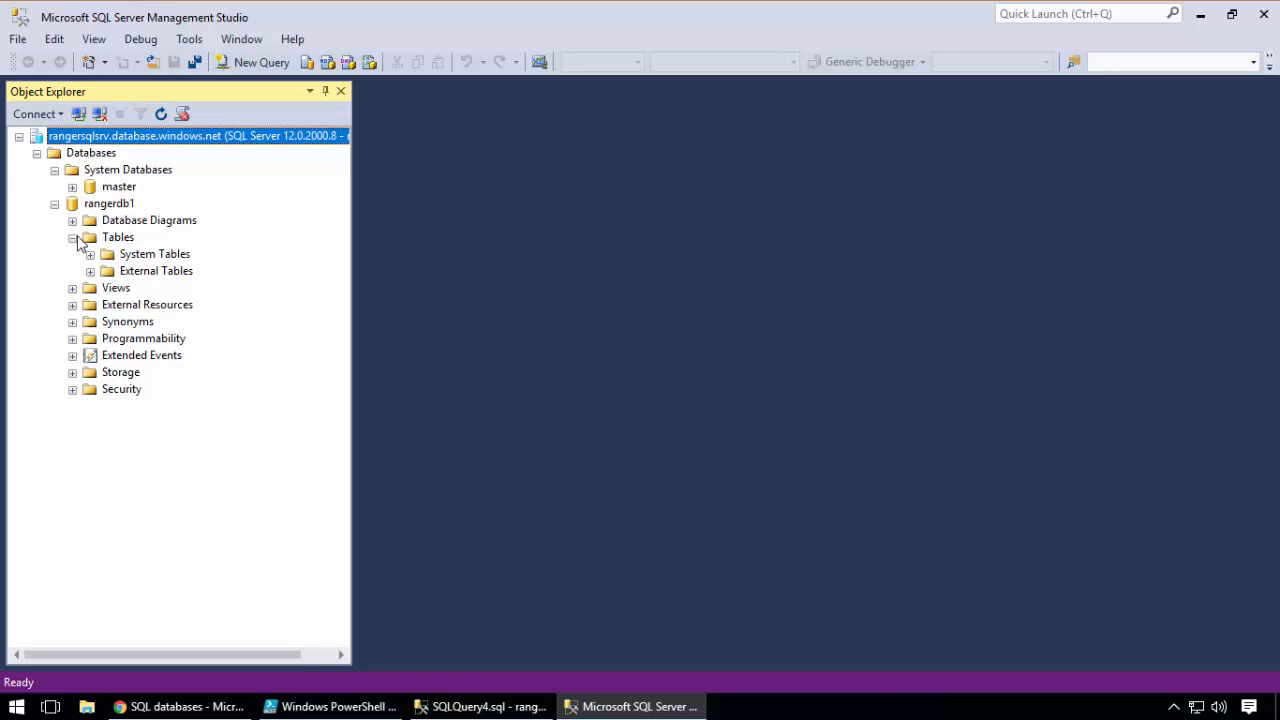
pyautogui.click(89, 254)
pyautogui.click(89, 272)
pyautogui.click(112, 241)
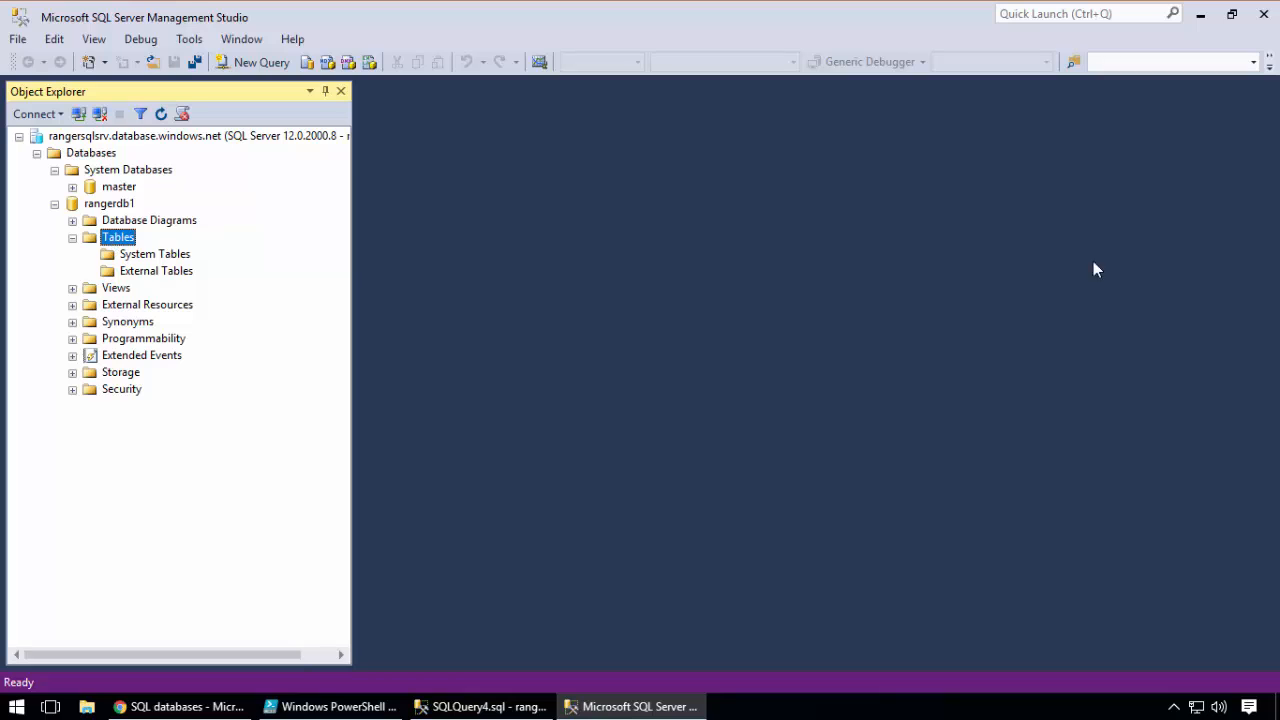
pyautogui.click(160, 258)
pyautogui.click(114, 242)
pyautogui.click(55, 170)
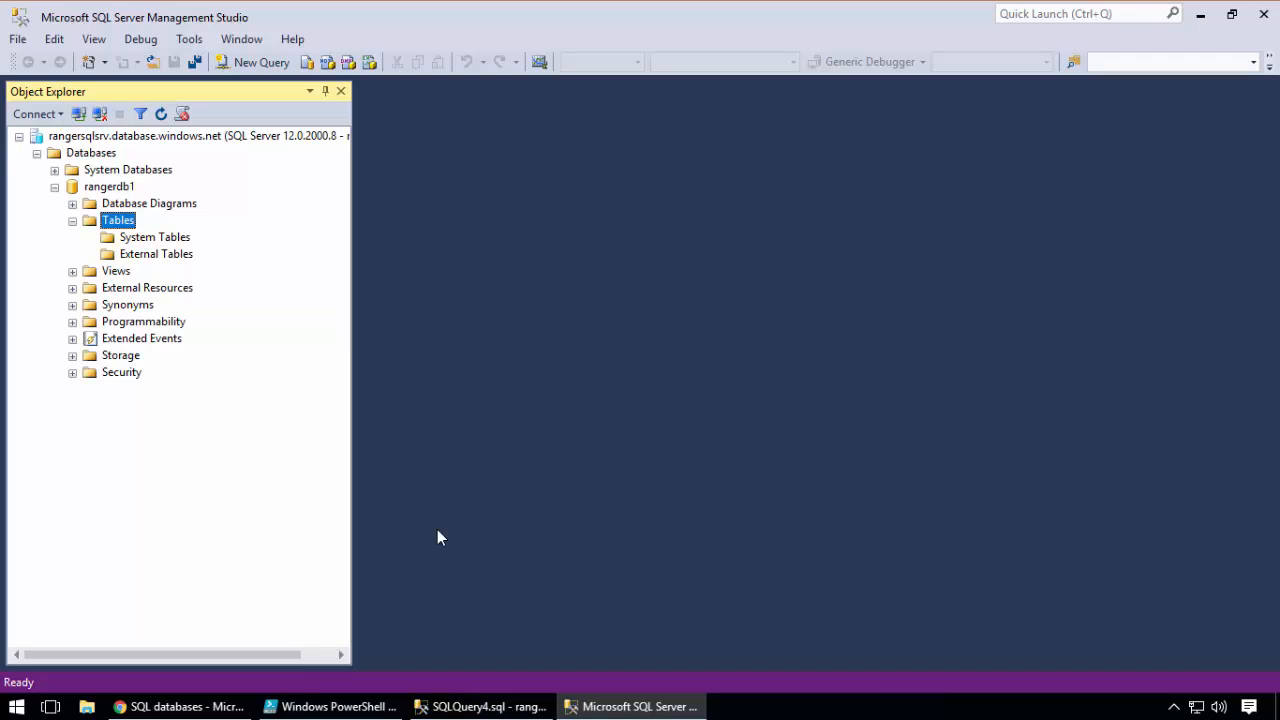
# Review the sp_addrolemember statement's db_owner role and user name placeholder in SQLQuery4.sql, and return to the ranger1 session
pyautogui.click(474, 706)
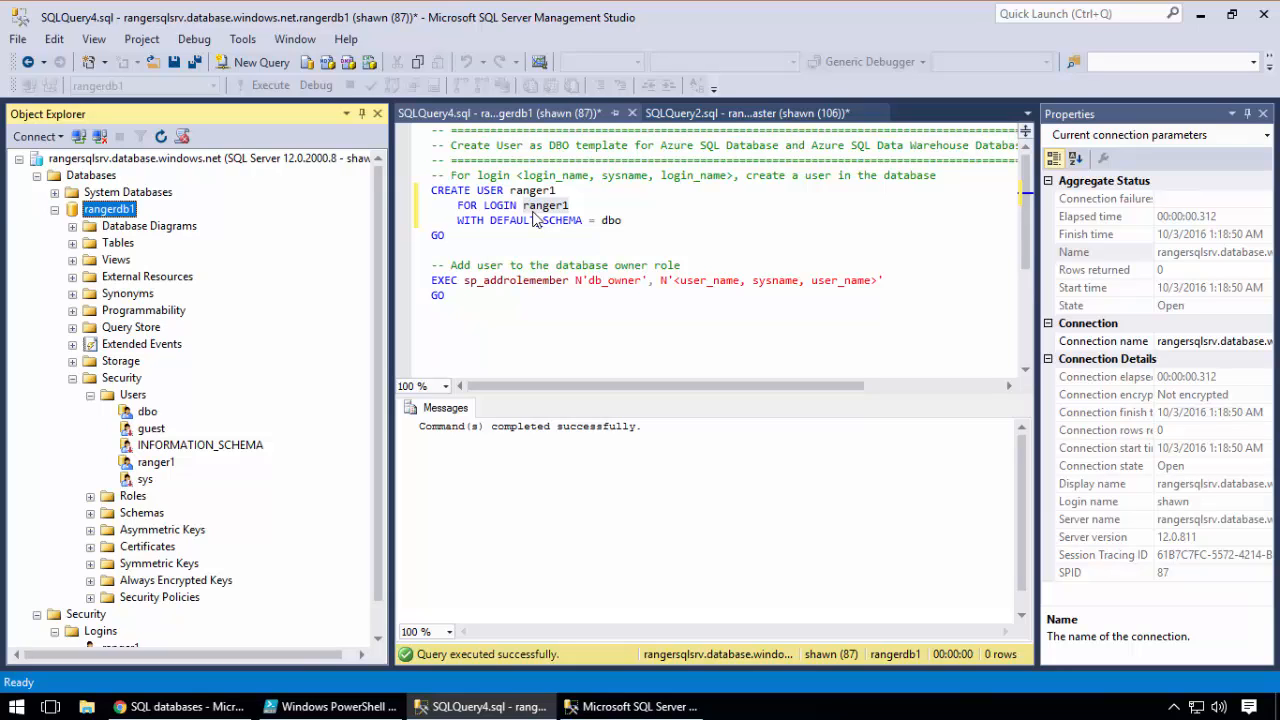
pyautogui.click(645, 280)
pyautogui.moveTo(641, 280); pyautogui.dragTo(604, 281)
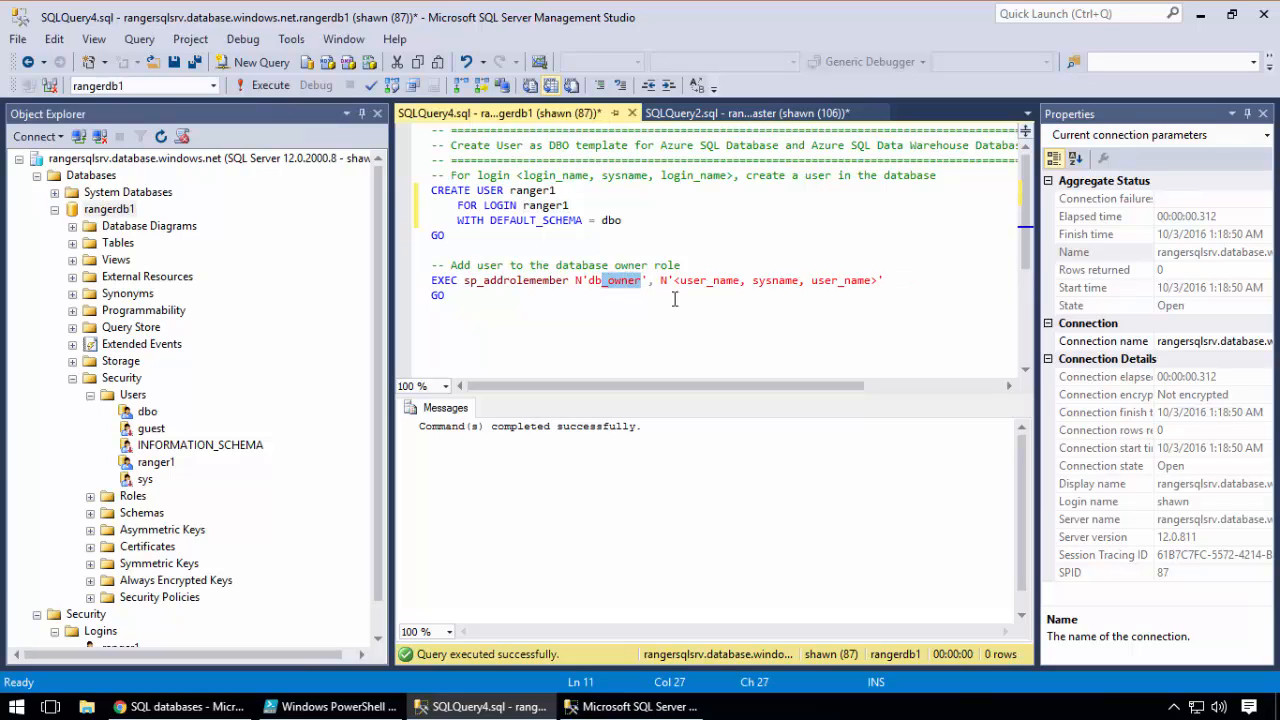
pyautogui.moveTo(877, 281); pyautogui.dragTo(743, 290)
pyautogui.click(673, 315)
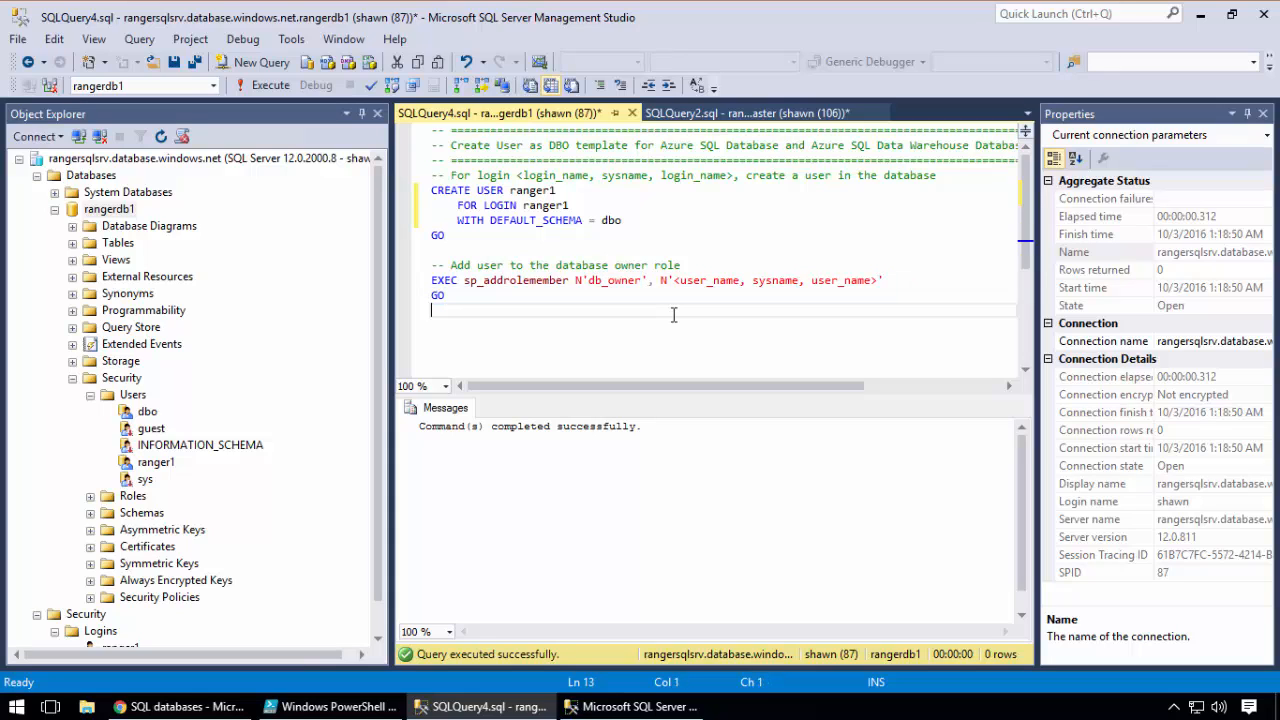
pyautogui.click(602, 707)
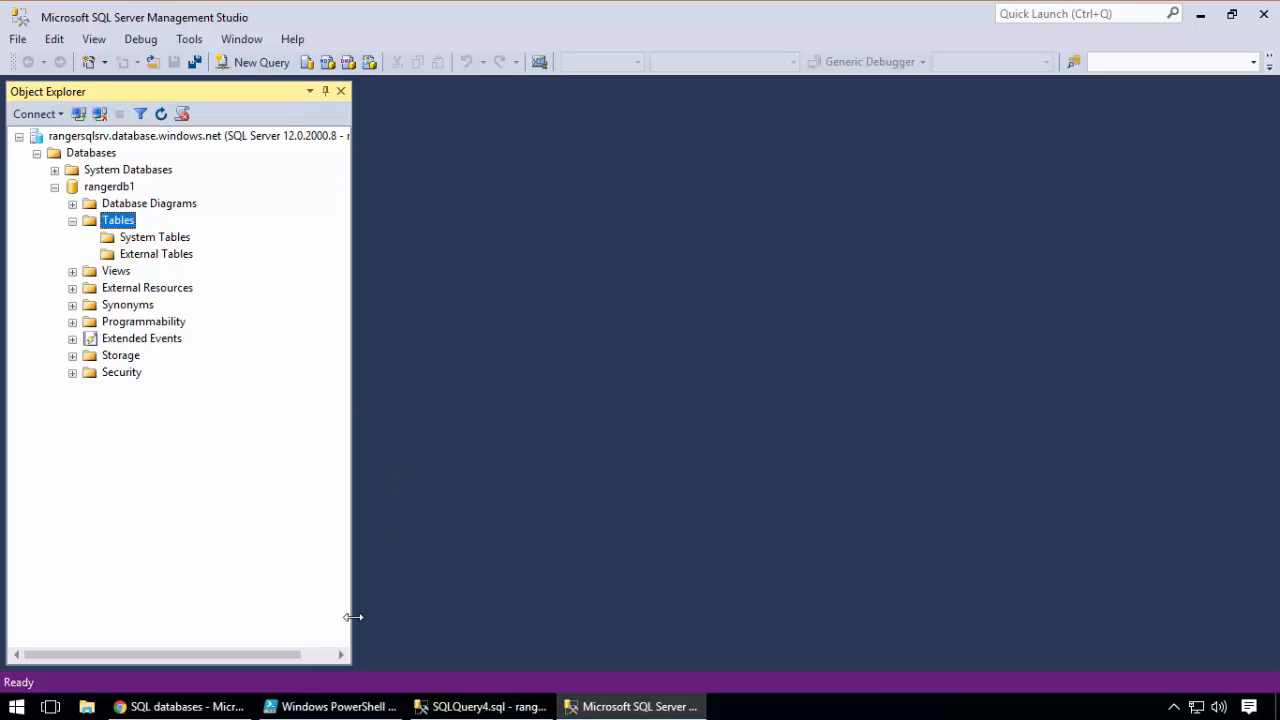
# Switch to PowerShell ISE and review the $params block and Invoke-Sqlcmd call in stuff3.ps1
pyautogui.click(314, 706)
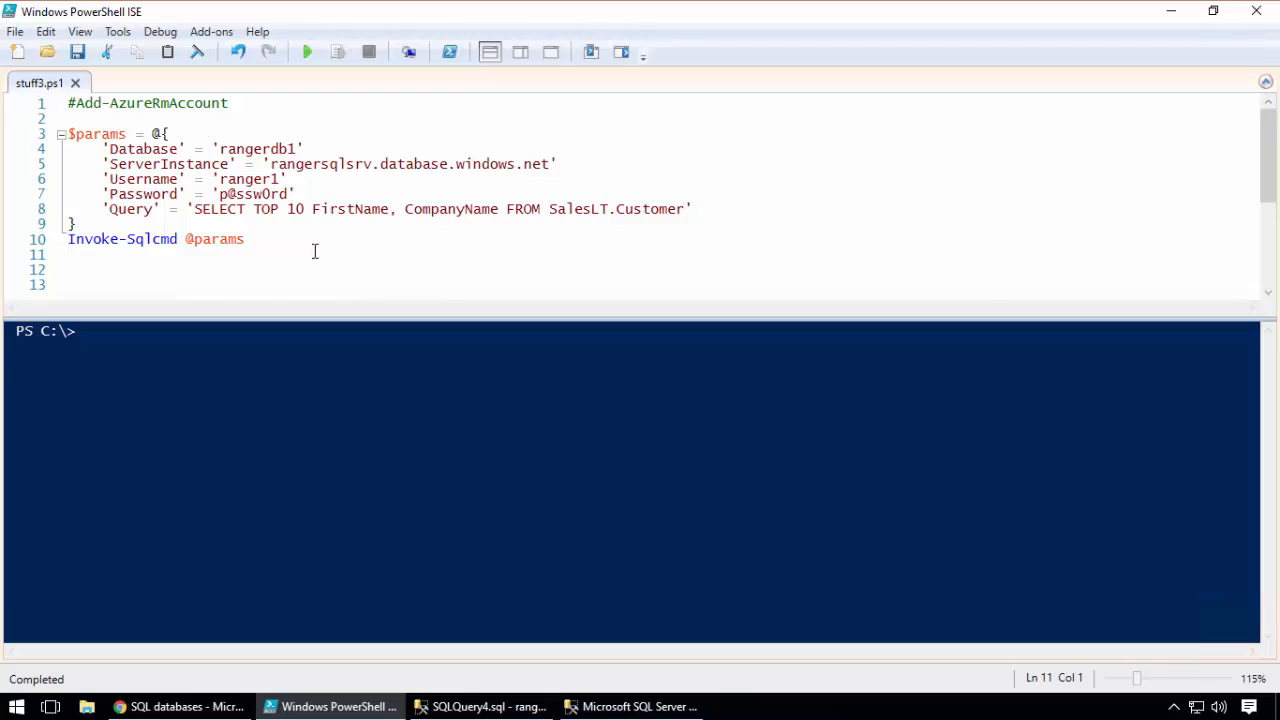
pyautogui.moveTo(314, 251); pyautogui.dragTo(57, 129)
pyautogui.click(470, 257)
pyautogui.moveTo(70, 134); pyautogui.dragTo(77, 224)
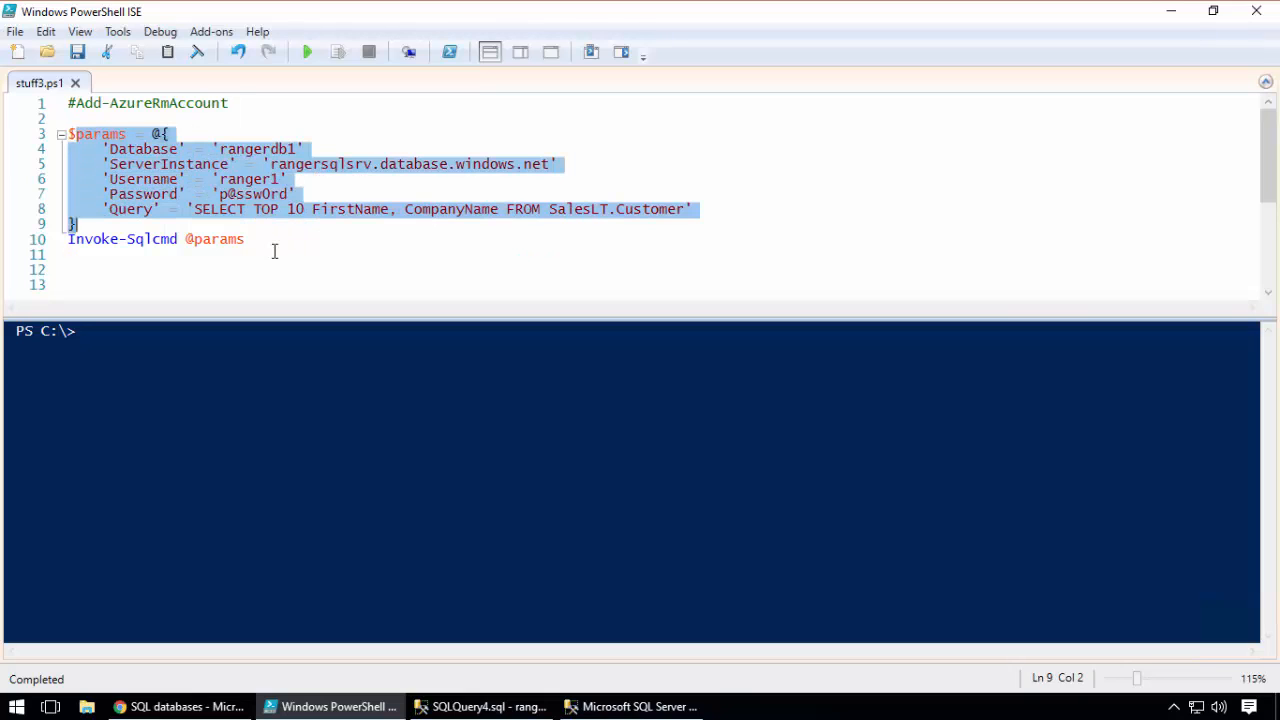
pyautogui.moveTo(274, 251); pyautogui.dragTo(272, 250)
# Examine the Database, ServerInstance, Username and Password values in the $params block
pyautogui.click(206, 148)
pyautogui.doubleClick(240, 150)
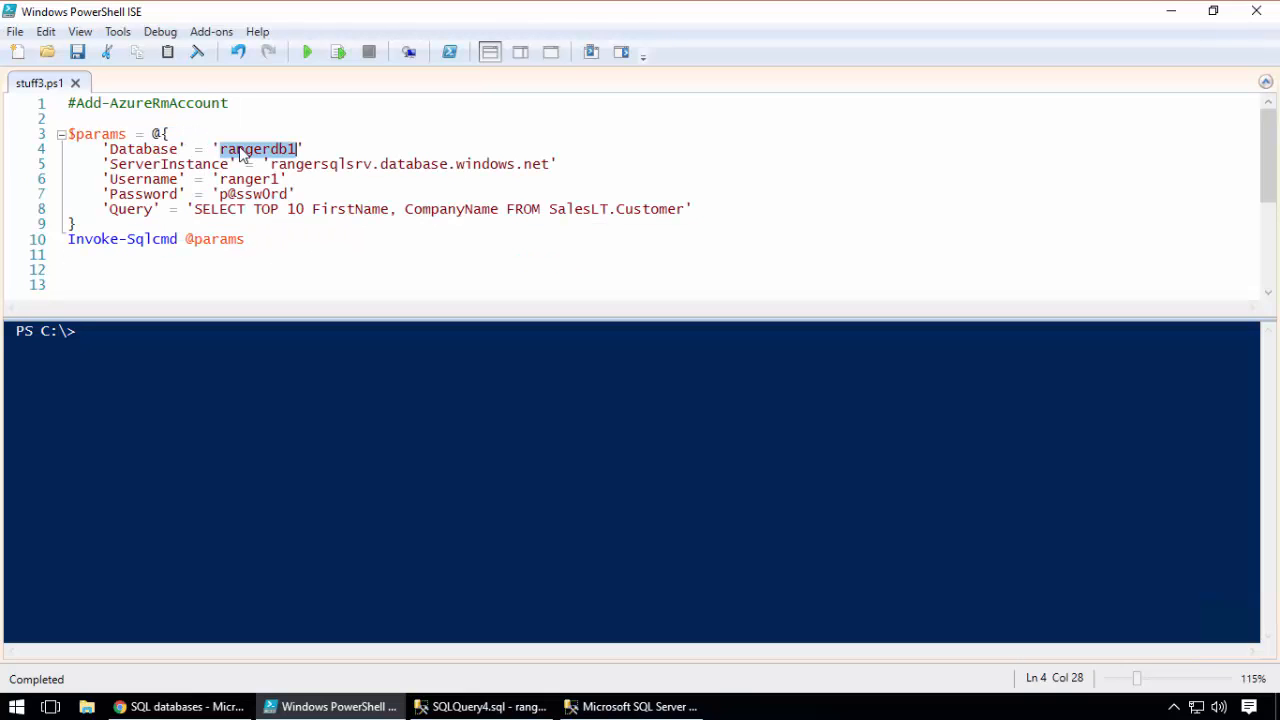
pyautogui.click(268, 164)
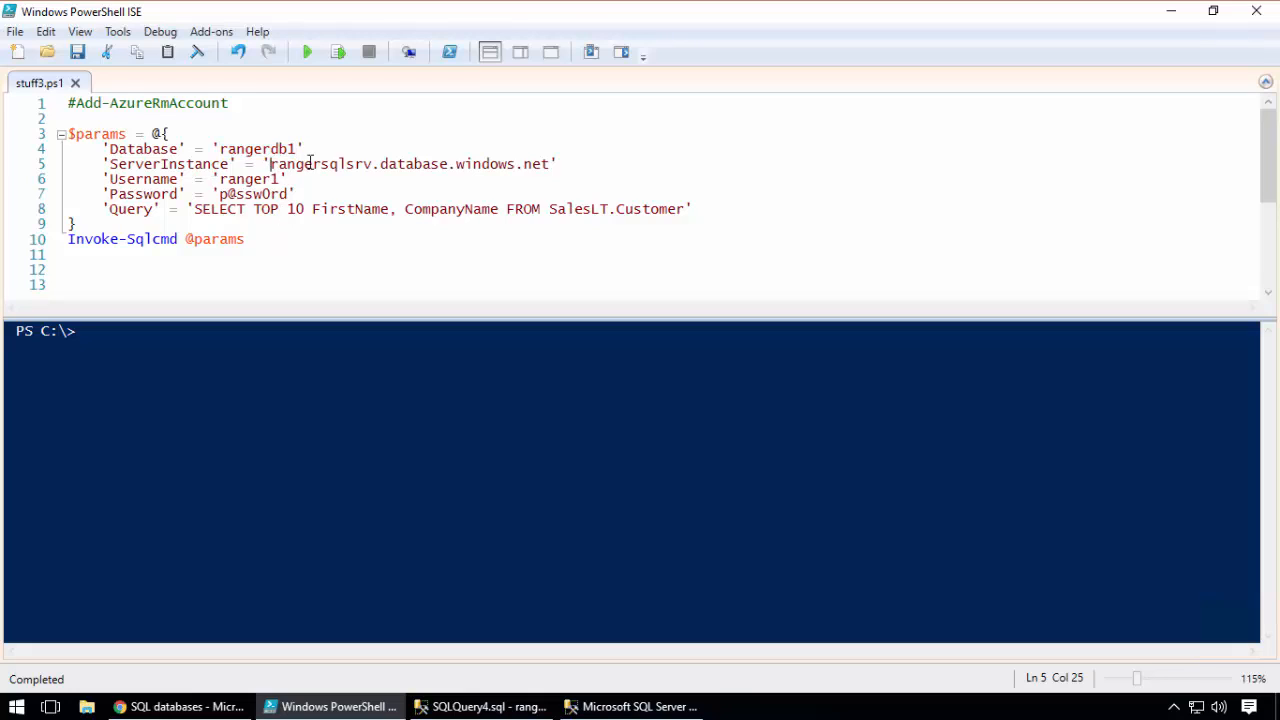
pyautogui.moveTo(270, 164); pyautogui.dragTo(560, 172)
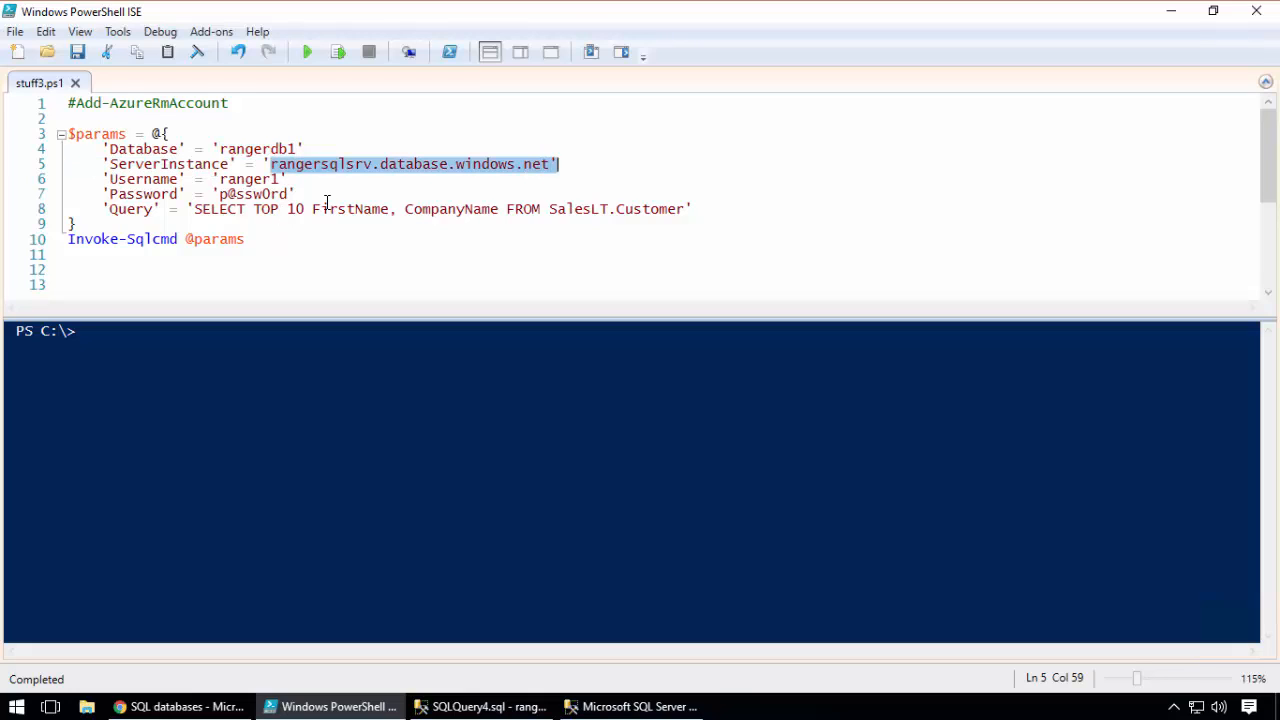
pyautogui.click(251, 183)
pyautogui.doubleClick(256, 186)
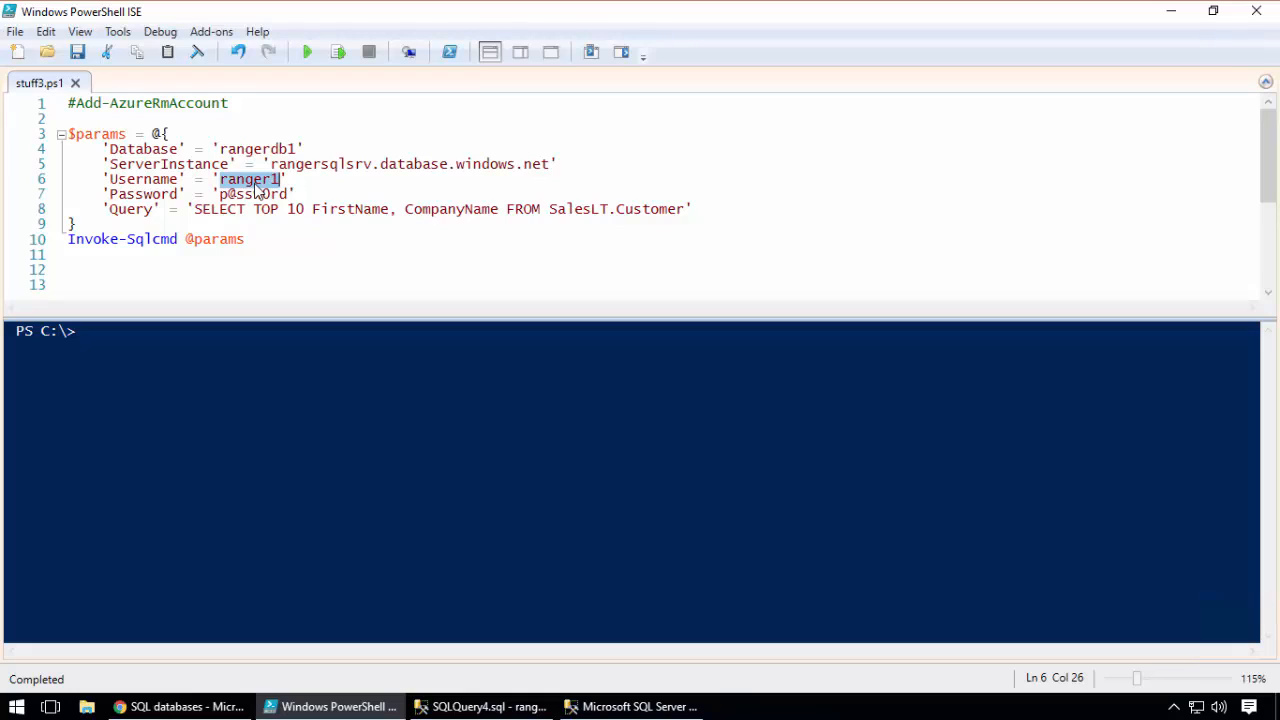
pyautogui.doubleClick(258, 194)
pyautogui.click(258, 225)
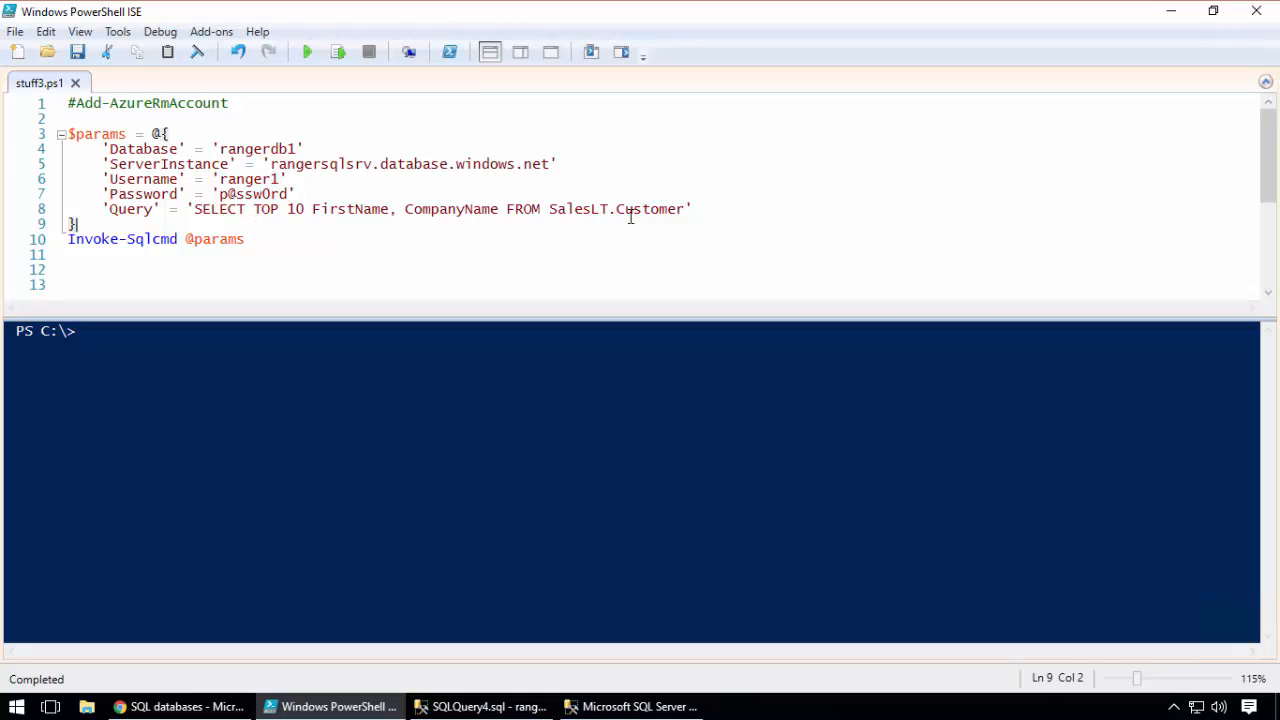
# Copy the SELECT TOP 10 query from stuff3.ps1, switch to the ranger1 session in SQL Server Management Studio, and select rangerdb1
pyautogui.moveTo(689, 209); pyautogui.dragTo(196, 208)
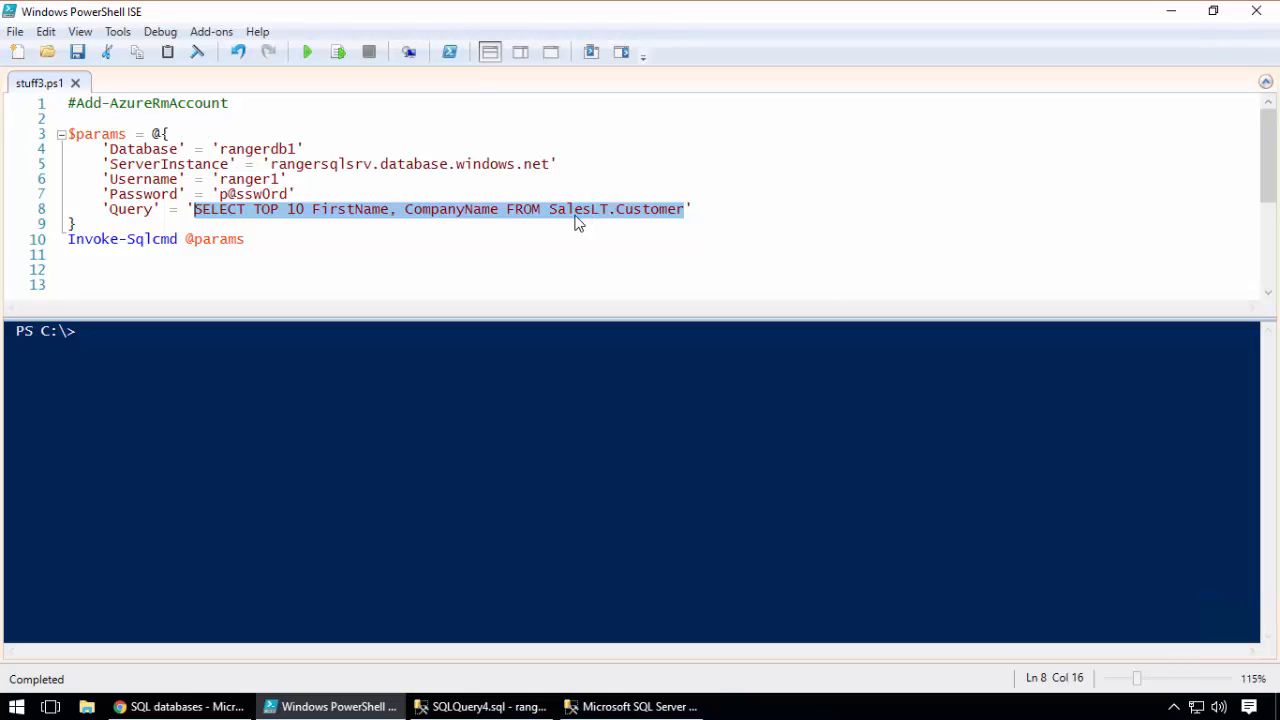
pyautogui.rightClick(436, 216)
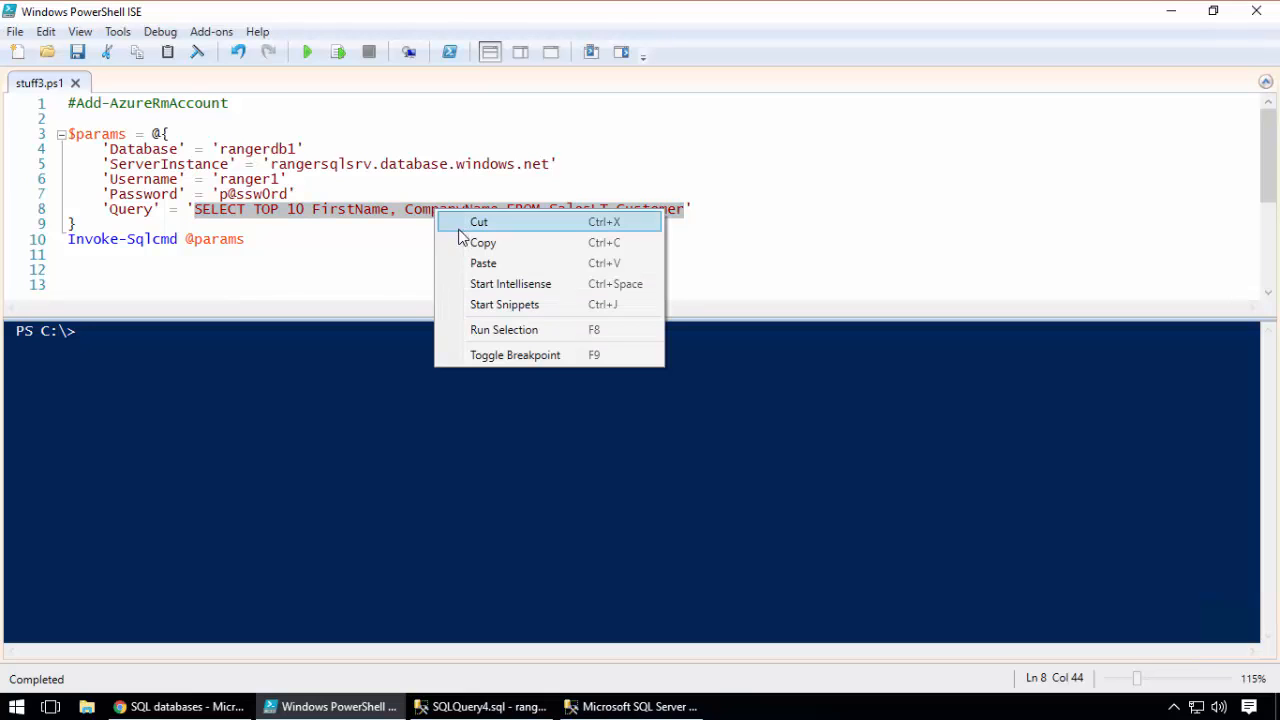
pyautogui.click(458, 242)
pyautogui.click(632, 707)
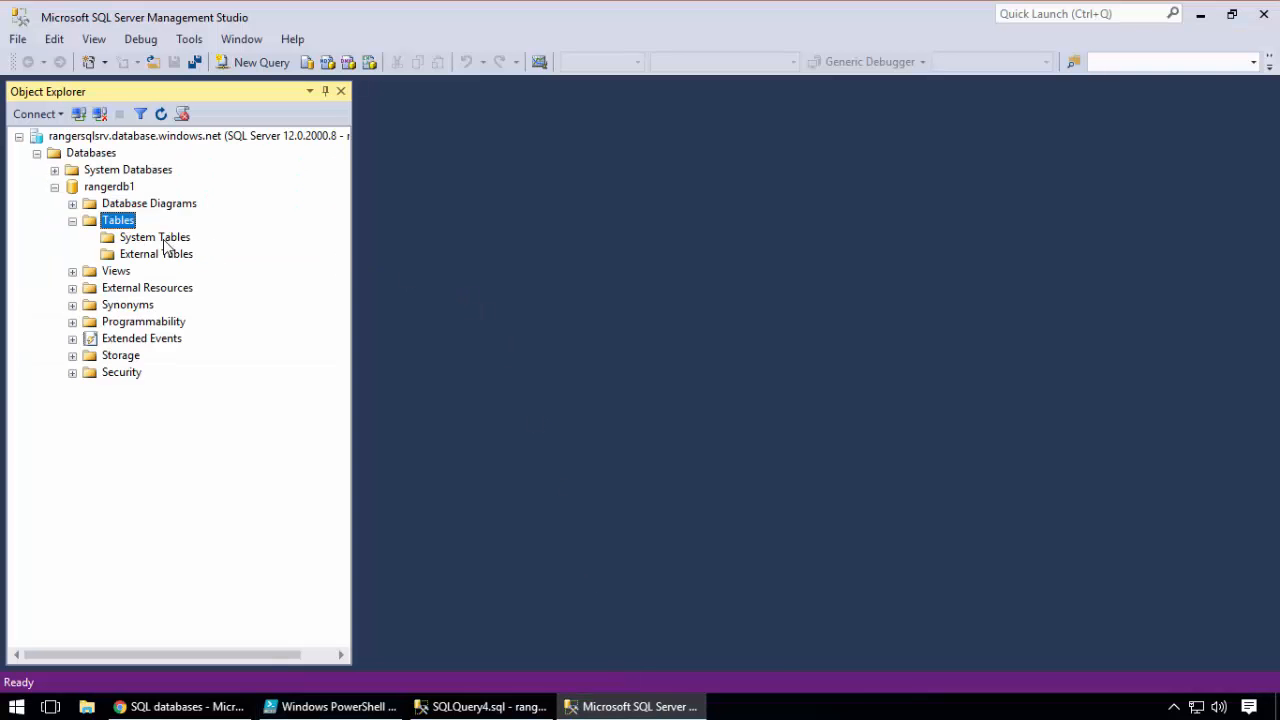
pyautogui.click(108, 188)
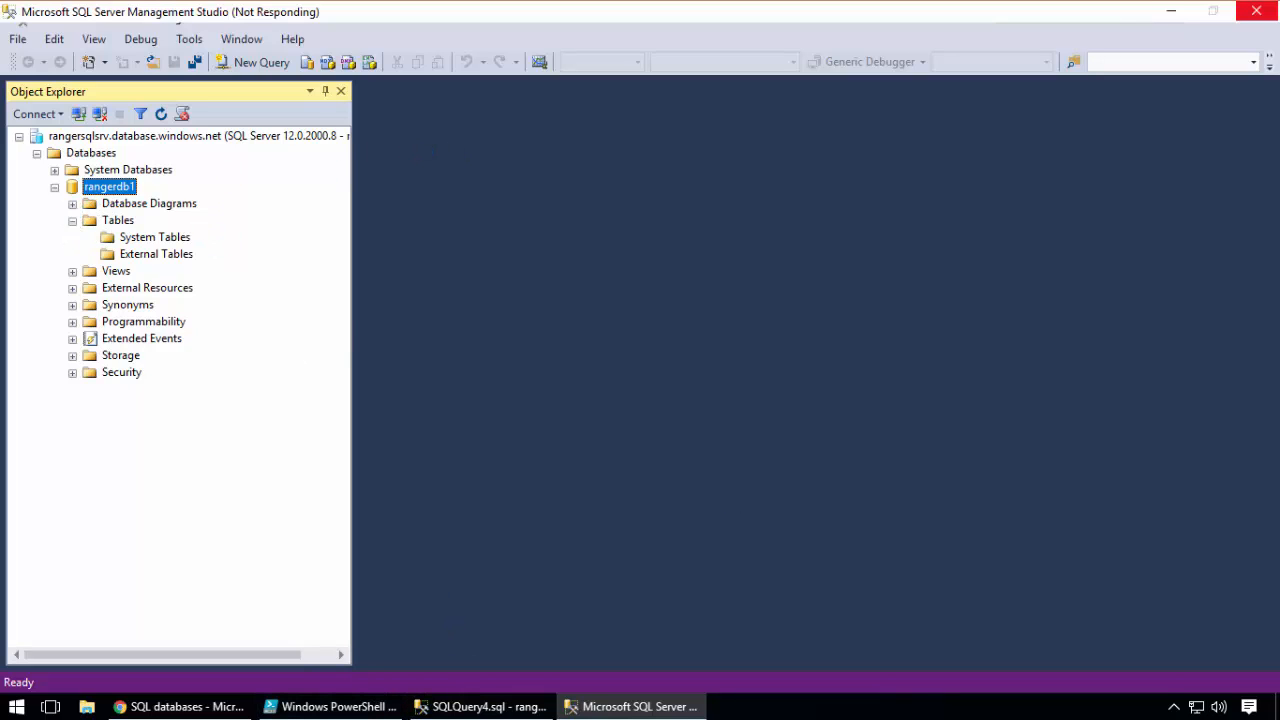
# Return to PowerShell ISE, run stuff3.ps1 as ranger1, and review its query against SalesLT.Customer
pyautogui.click(346, 705)
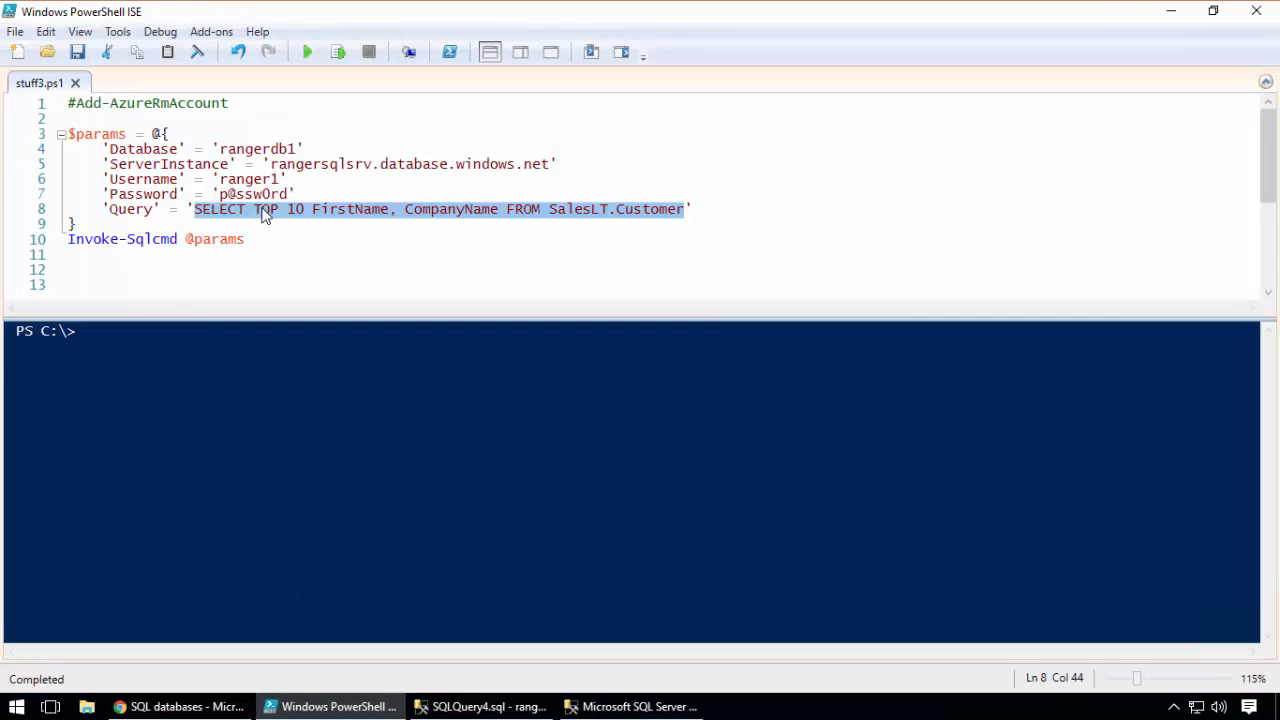
pyautogui.click(309, 55)
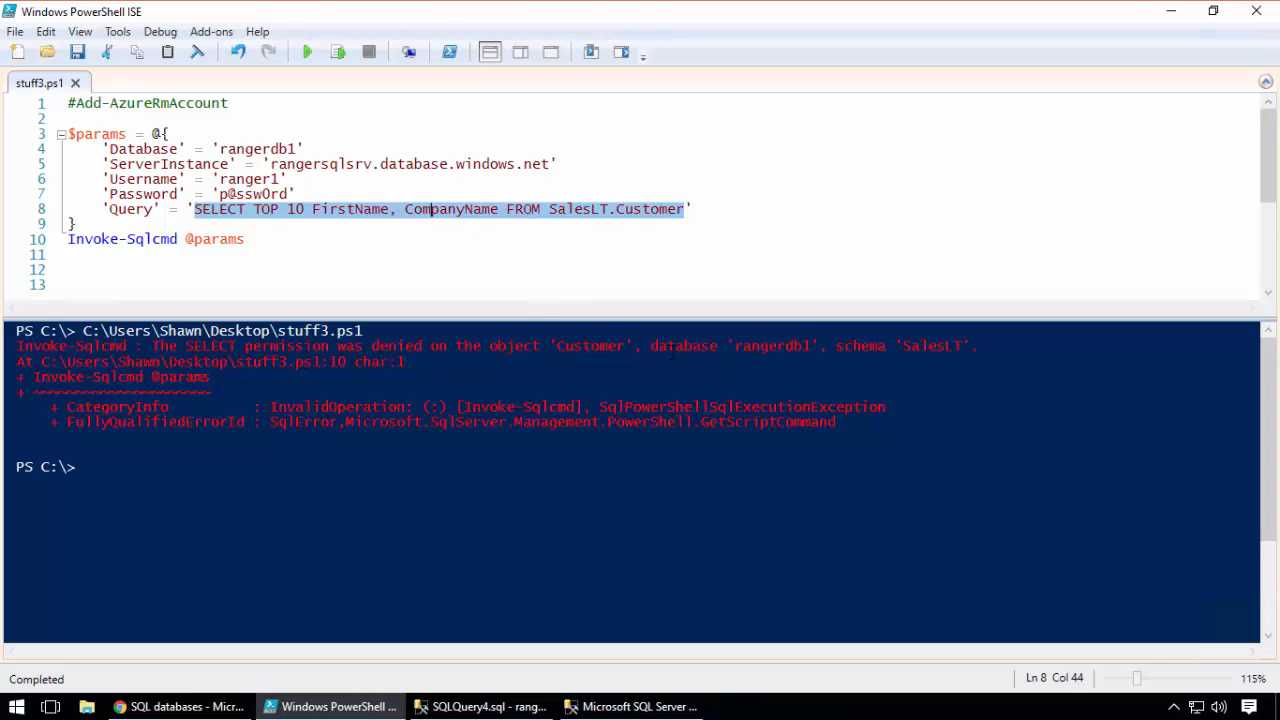
pyautogui.click(281, 212)
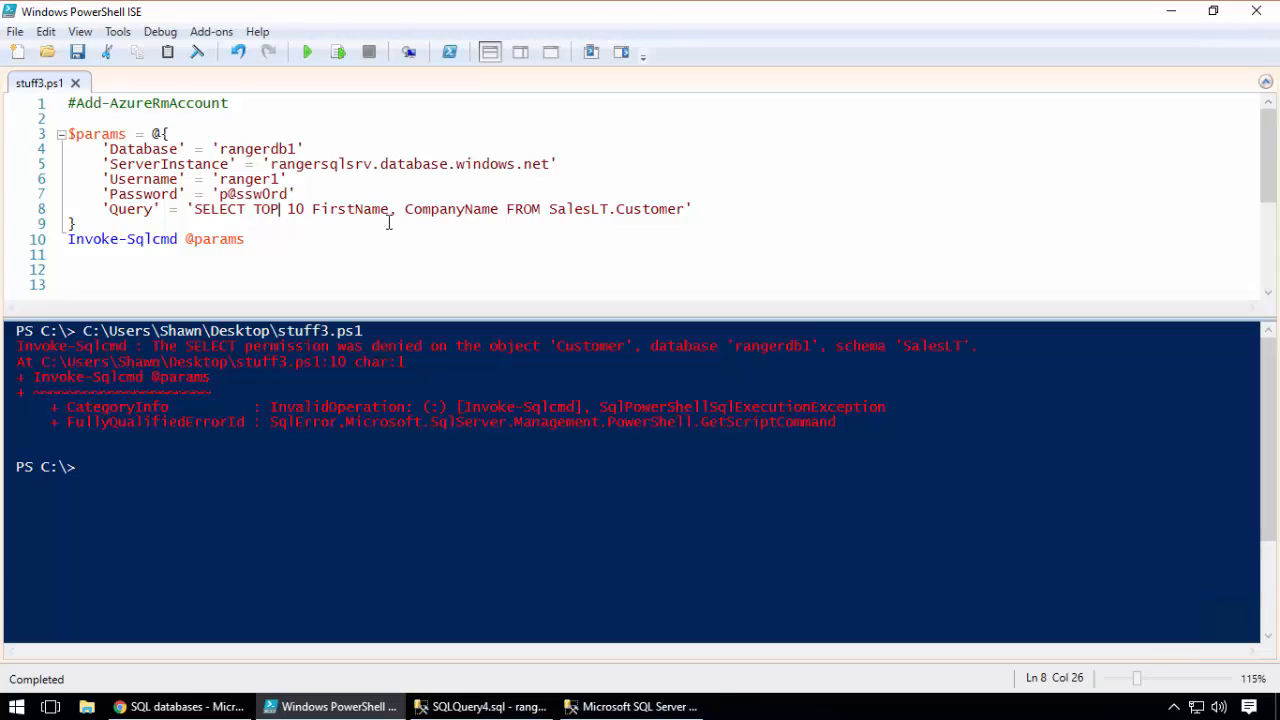
pyautogui.click(339, 212)
pyautogui.doubleClick(662, 209)
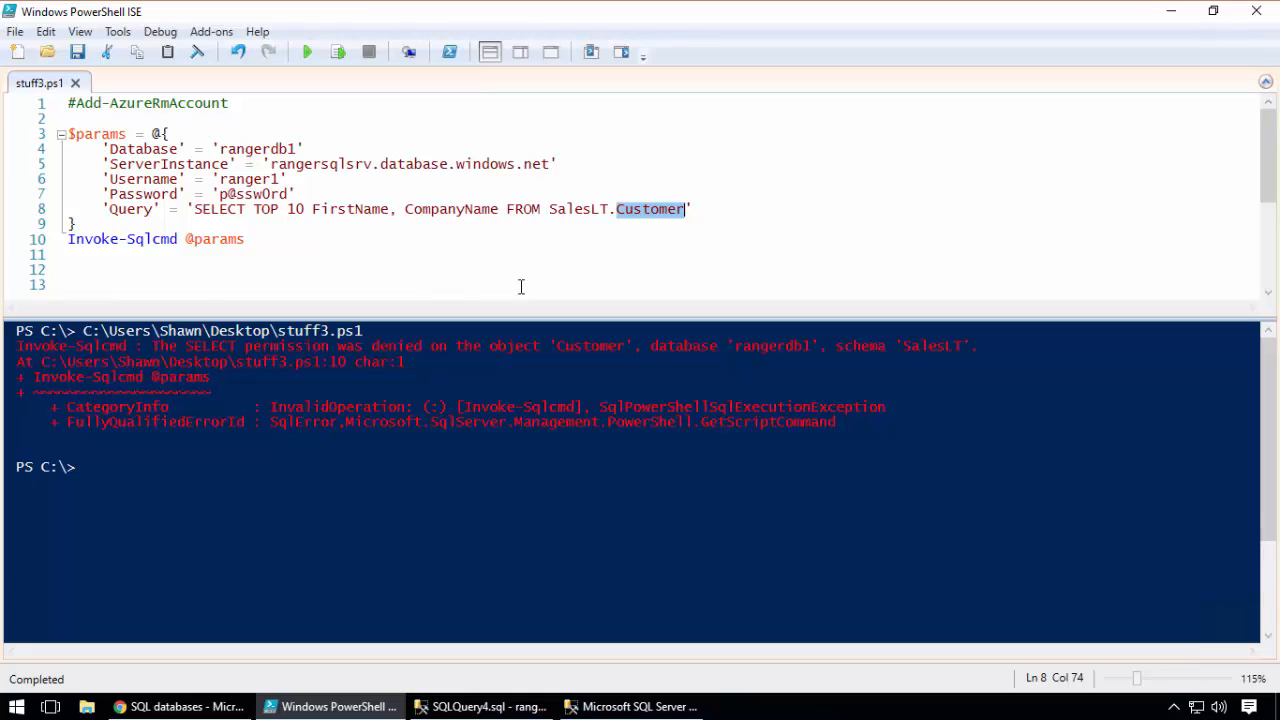
pyautogui.click(415, 237)
pyautogui.moveTo(415, 237); pyautogui.dragTo(68, 118)
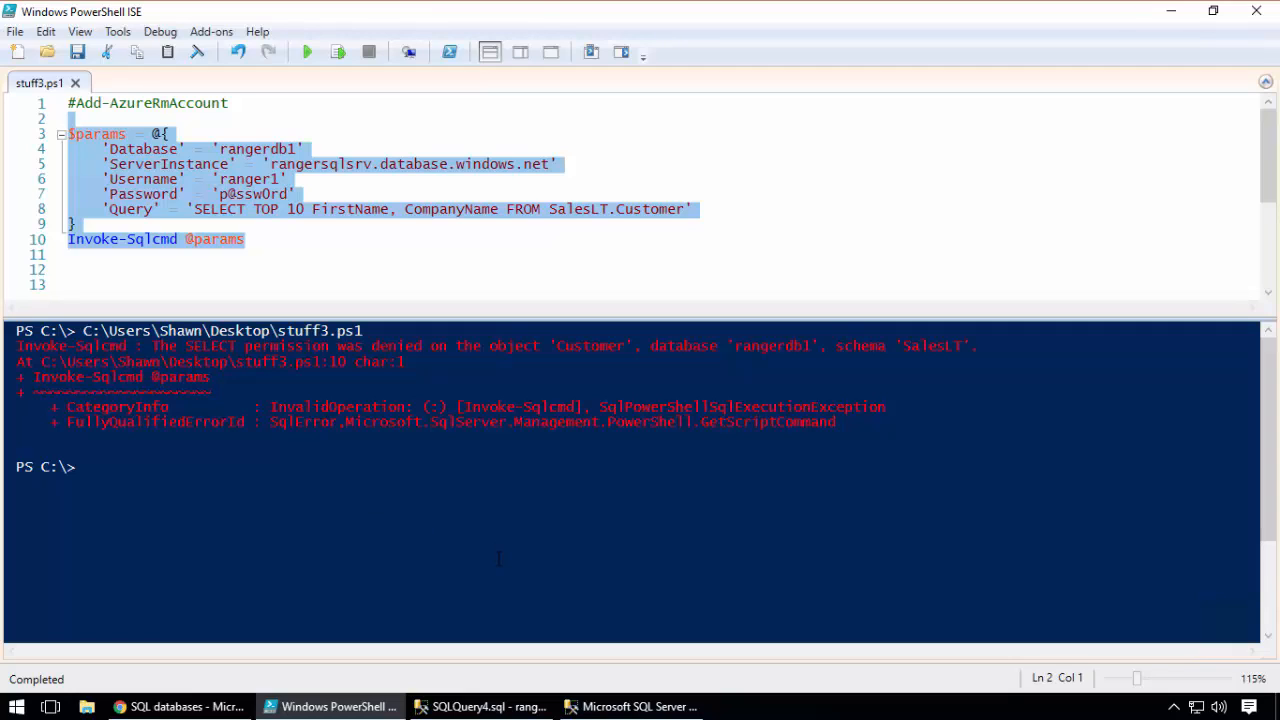
# In SQLQuery4.sql in SQL Server Management Studio, set the sp_addrolemember user name to ranger1 and execute only the db_owner role statement
pyautogui.click(586, 706)
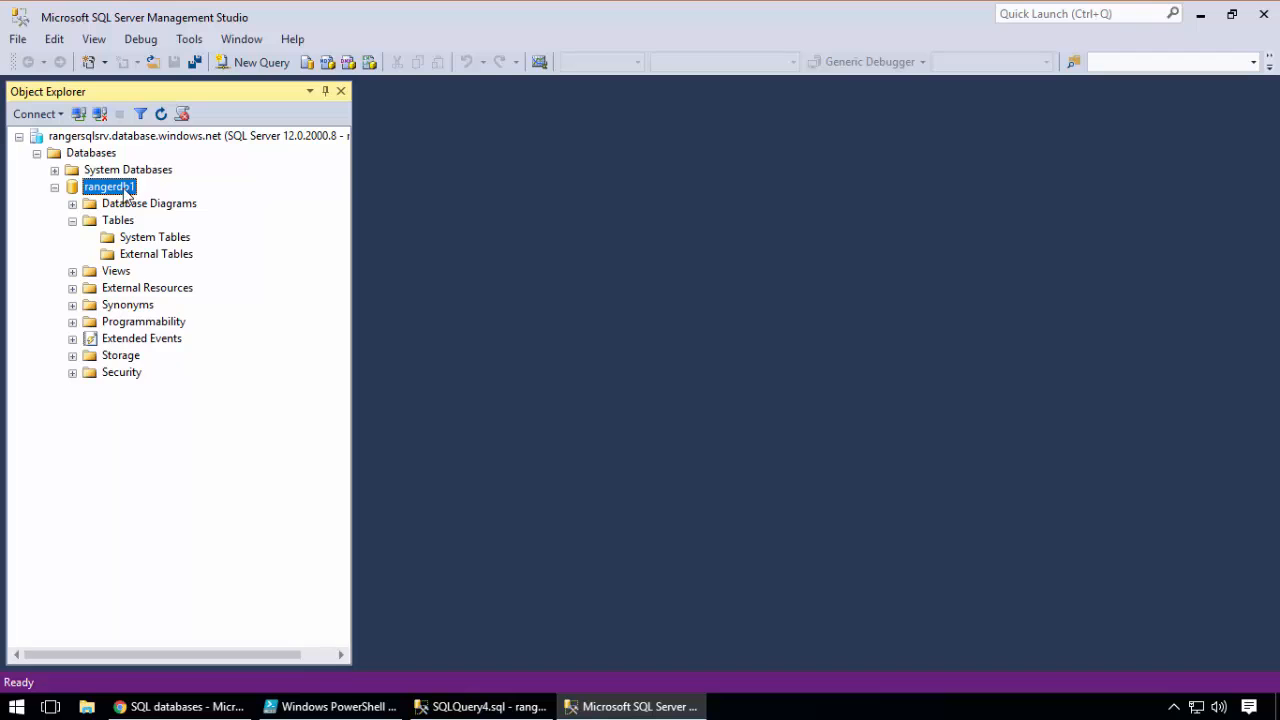
pyautogui.click(480, 706)
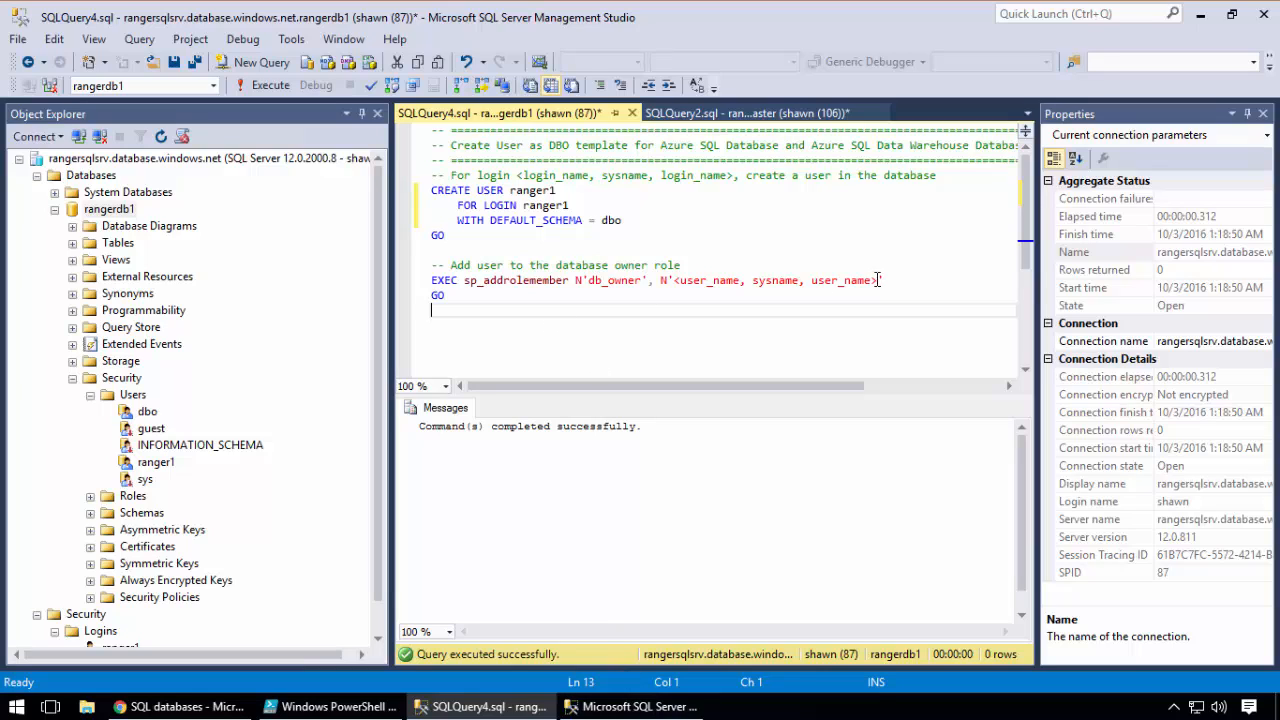
pyautogui.moveTo(878, 280); pyautogui.dragTo(674, 281)
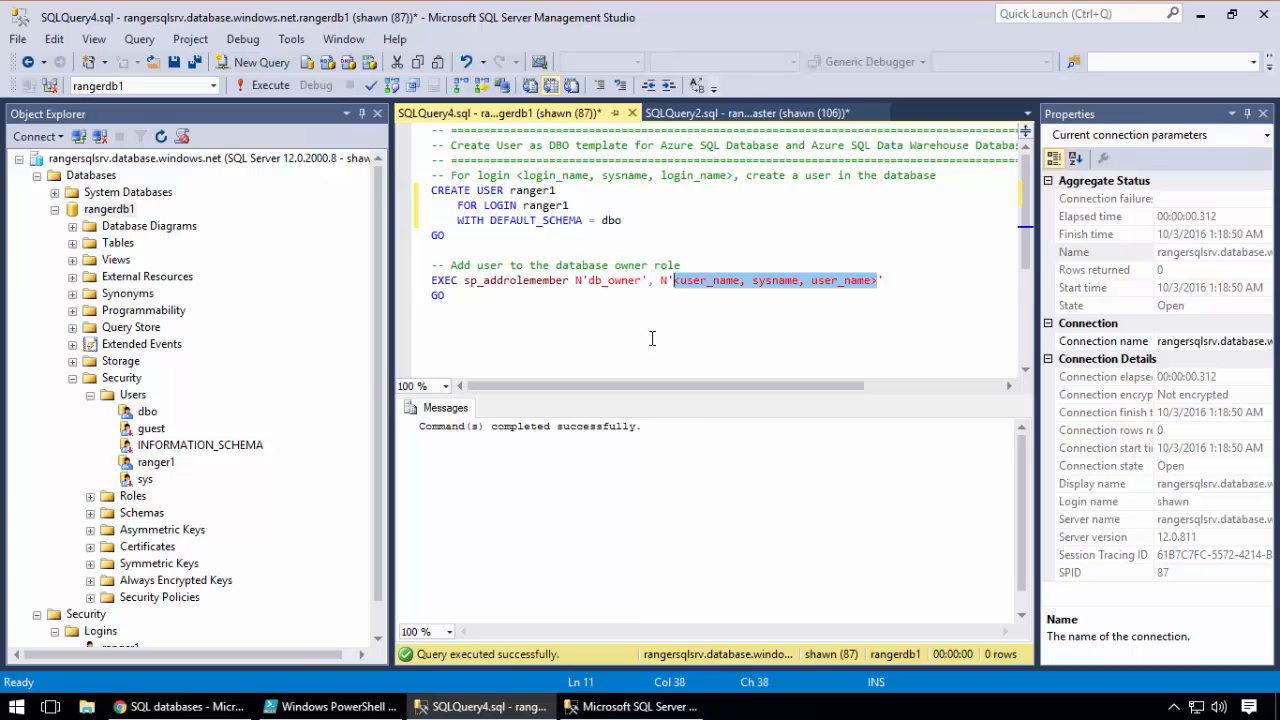
pyautogui.write('ranger1')
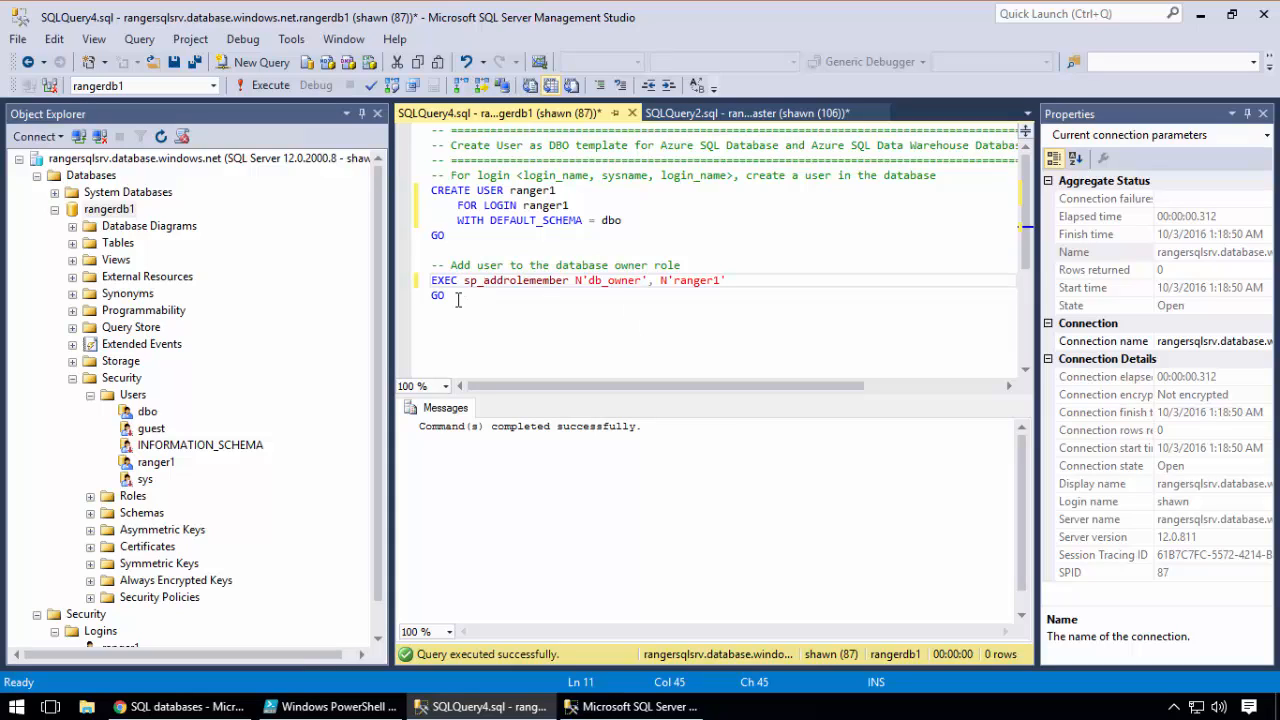
pyautogui.moveTo(455, 297); pyautogui.dragTo(428, 268)
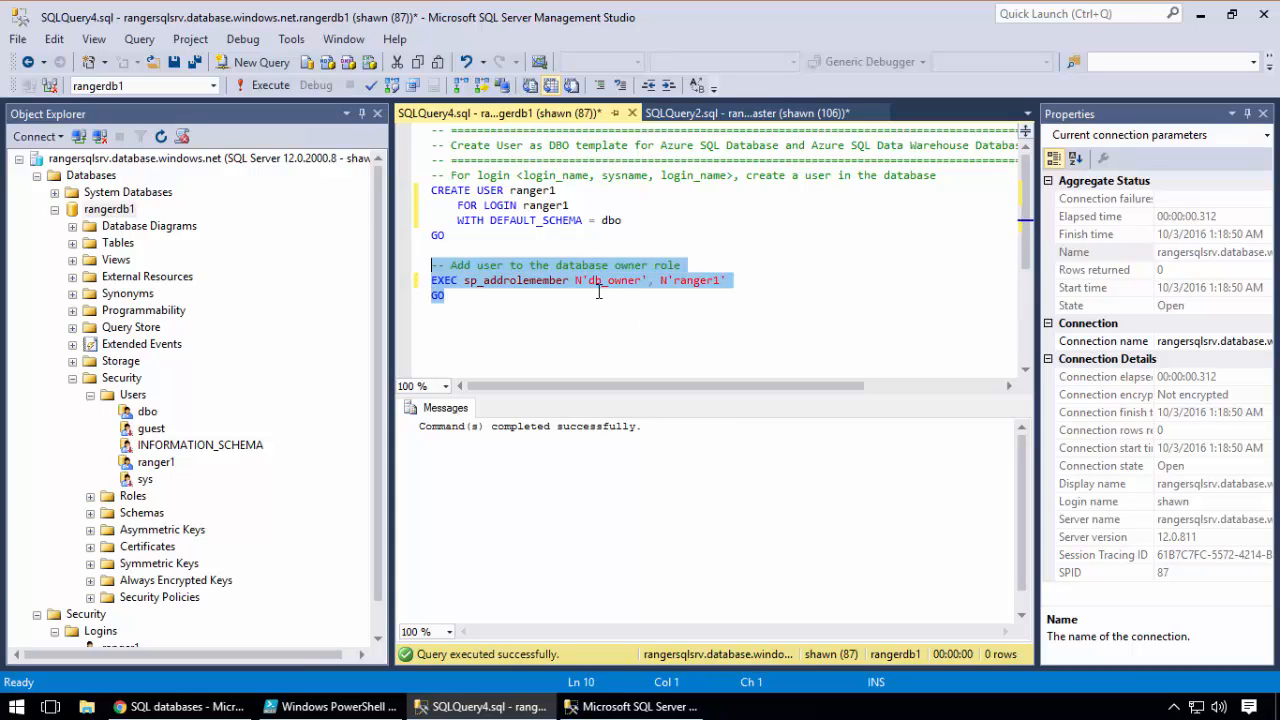
pyautogui.click(268, 87)
# Close the unresponsive ranger1 session of SQL Server Management Studio, and rerun stuff3.ps1 in PowerShell ISE, reviewing its query
pyautogui.click(630, 706)
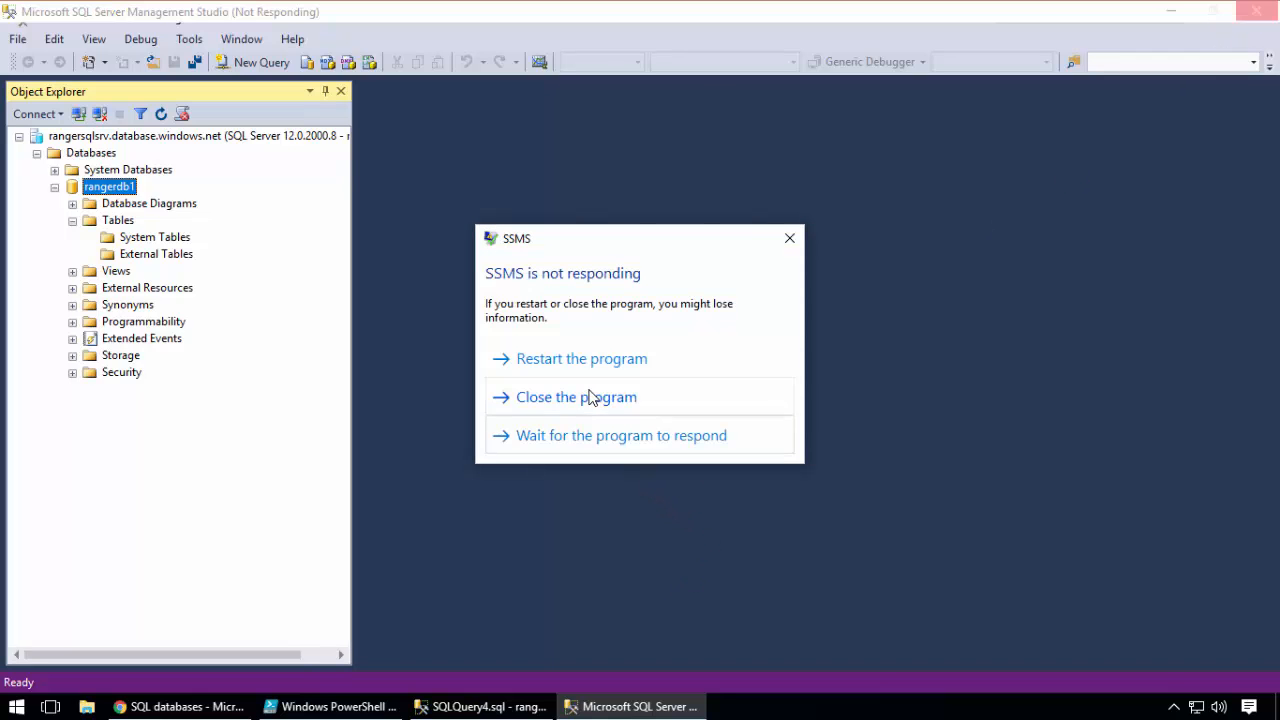
pyautogui.click(588, 397)
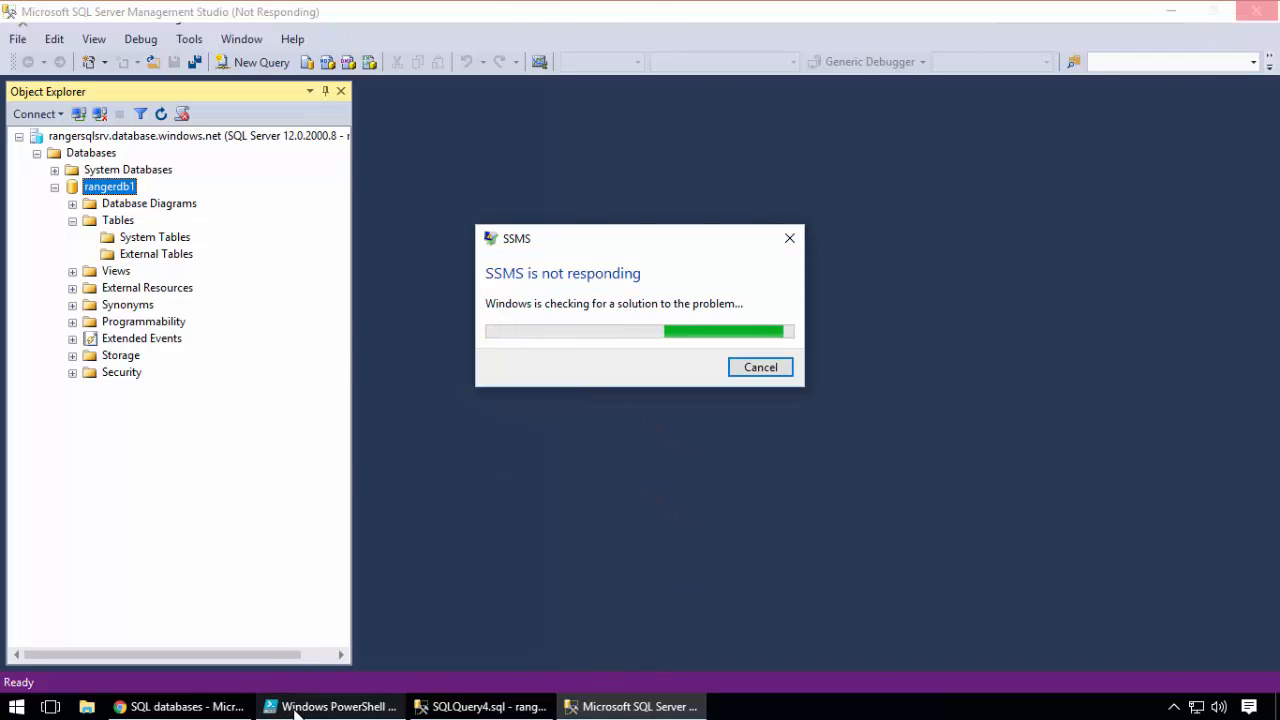
pyautogui.click(333, 706)
pyautogui.click(309, 241)
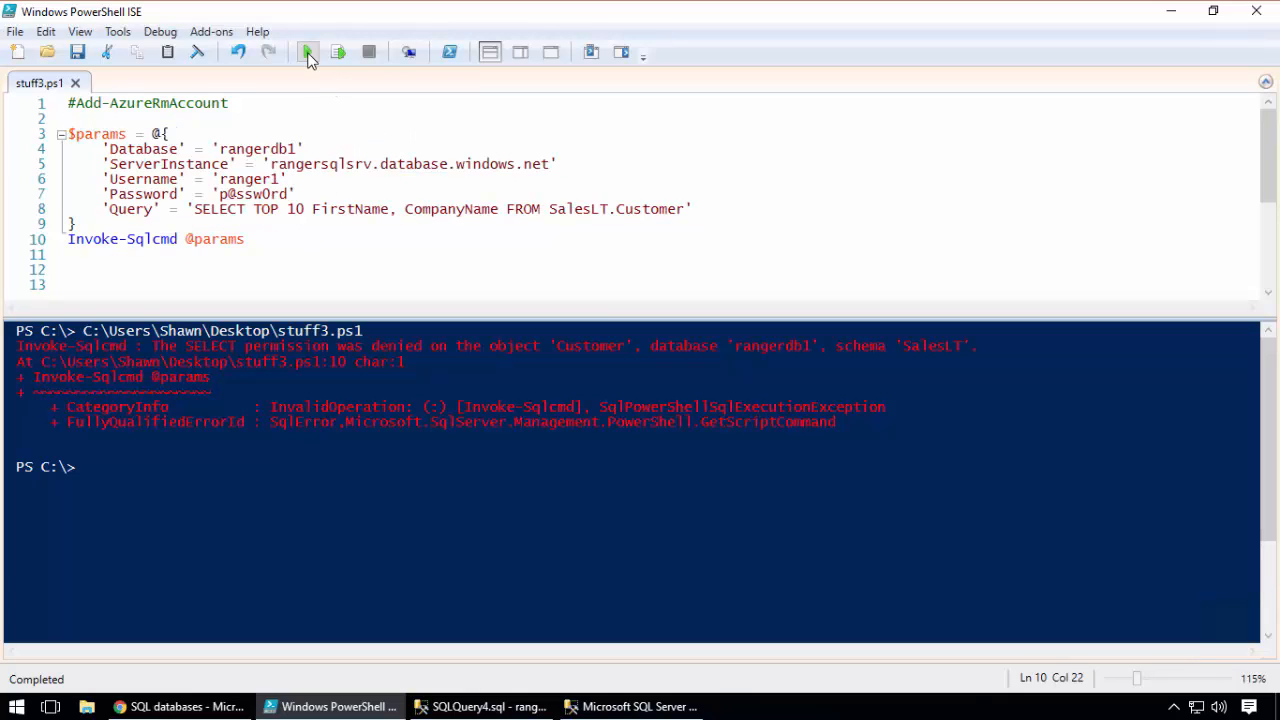
pyautogui.click(308, 53)
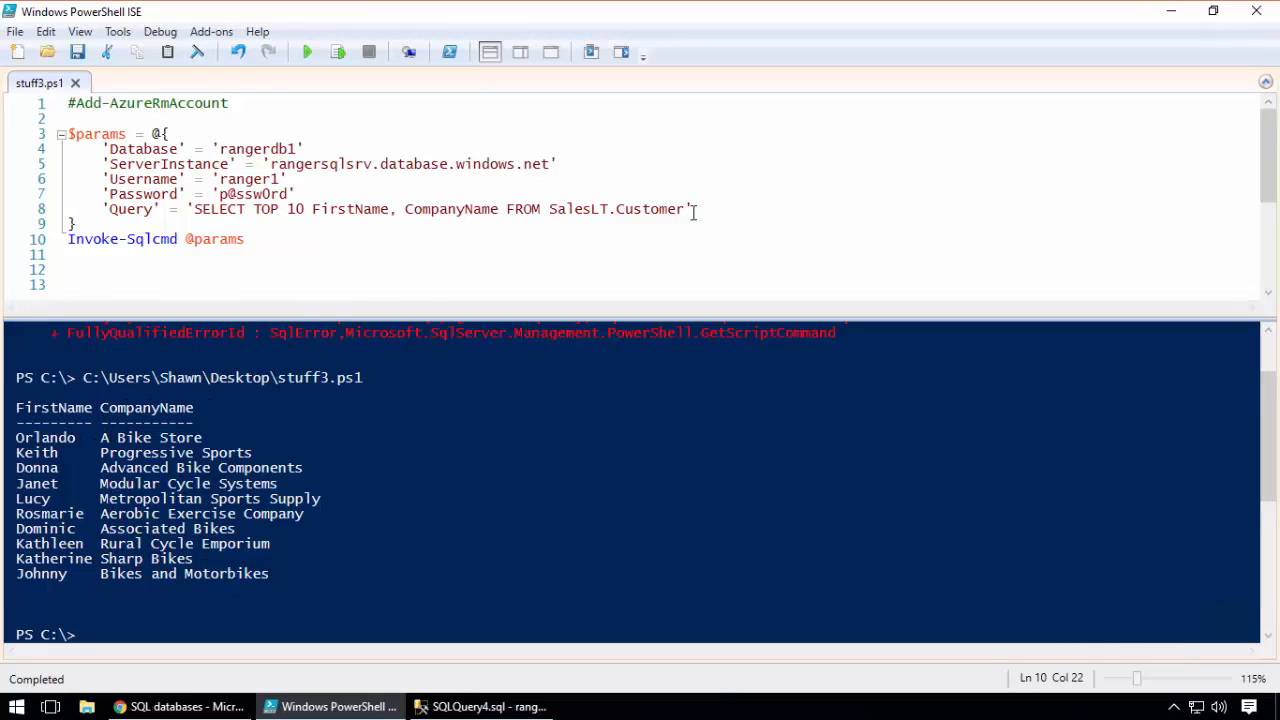
pyautogui.moveTo(710, 210); pyautogui.dragTo(184, 216)
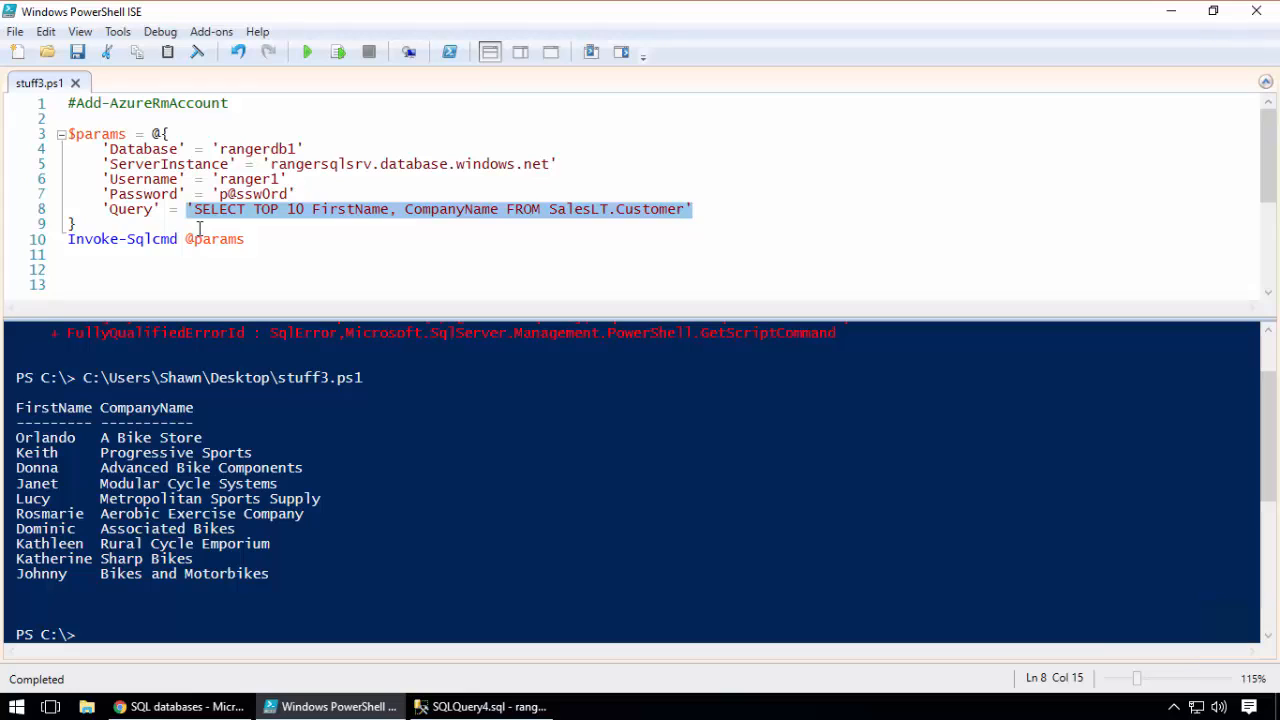
pyautogui.moveTo(255, 240); pyautogui.dragTo(76, 133)
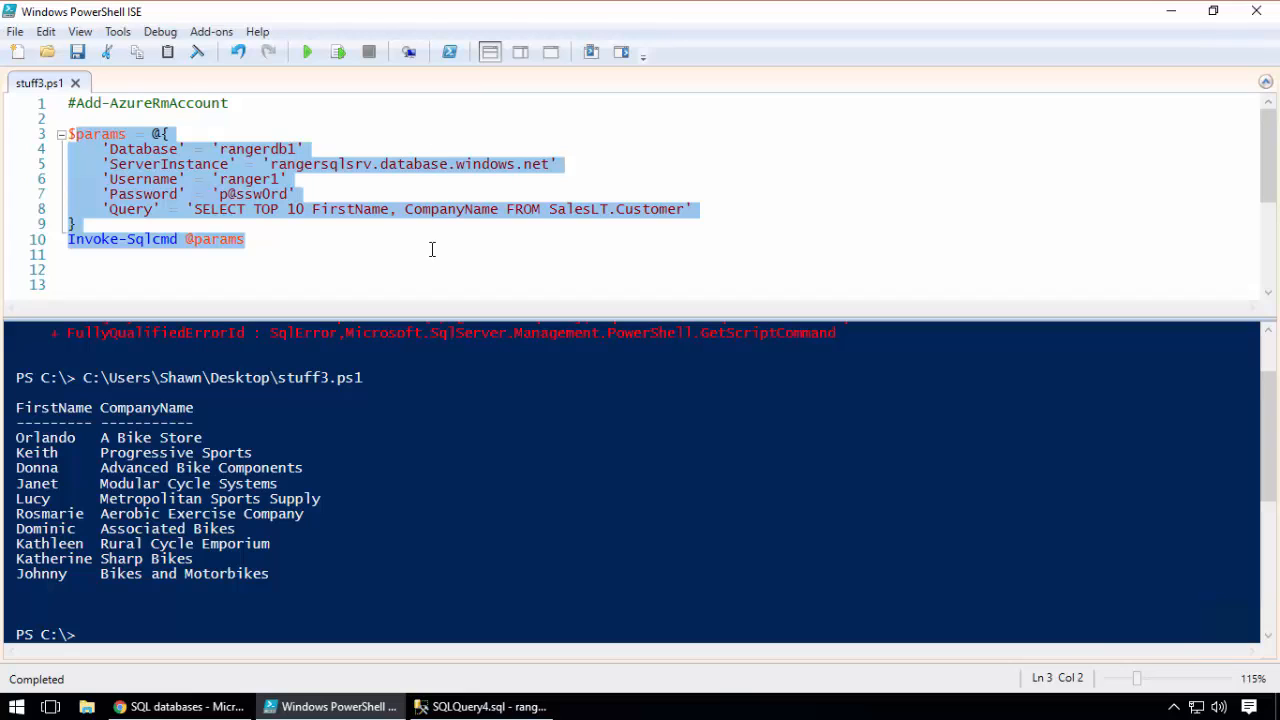
# Launch SQL Server Management Studio and connect to rangersqlsrv.database.windows.net as ranger1, targeting rangerdb1 and entering the login password
pyautogui.click(15, 708)
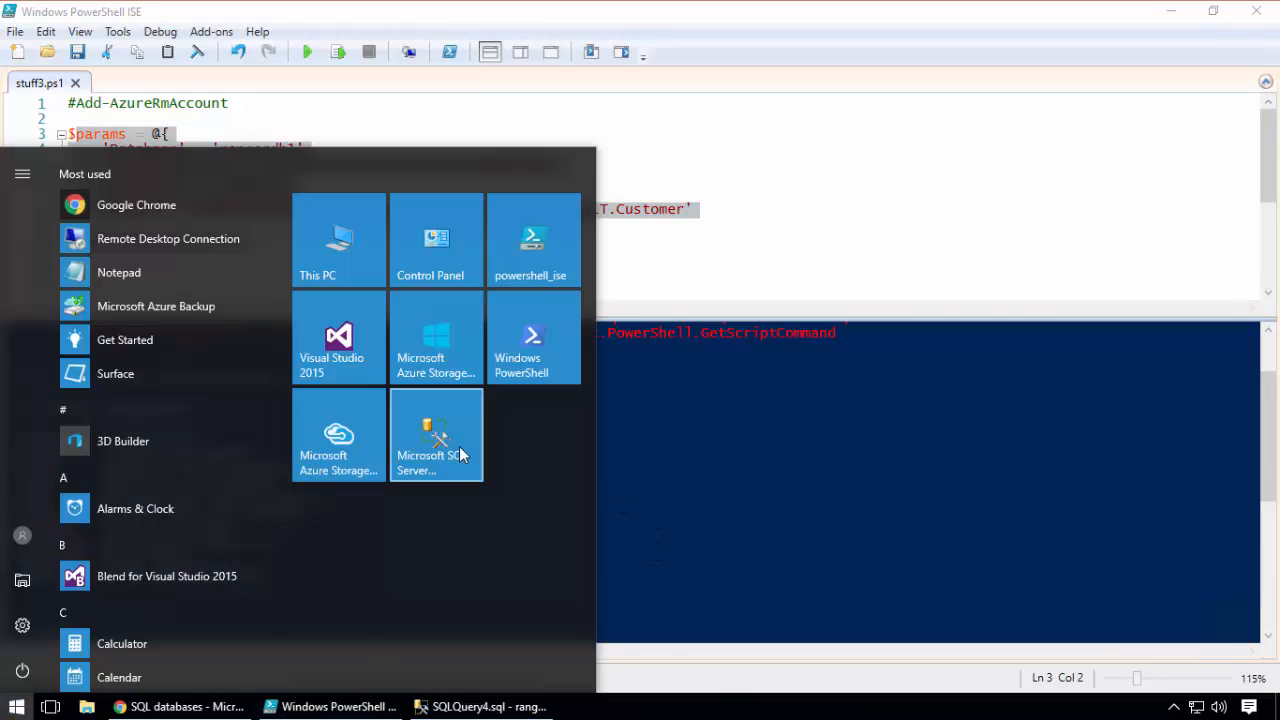
pyautogui.click(459, 446)
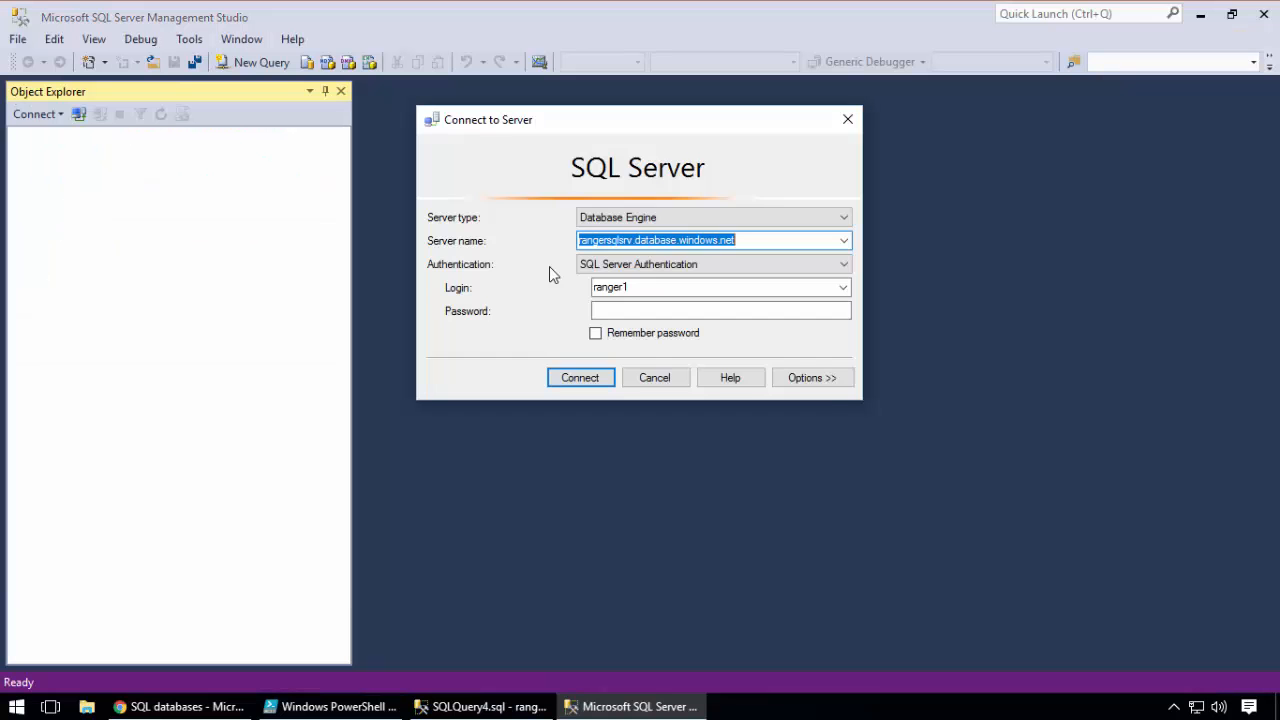
pyautogui.click(640, 312)
pyautogui.click(811, 376)
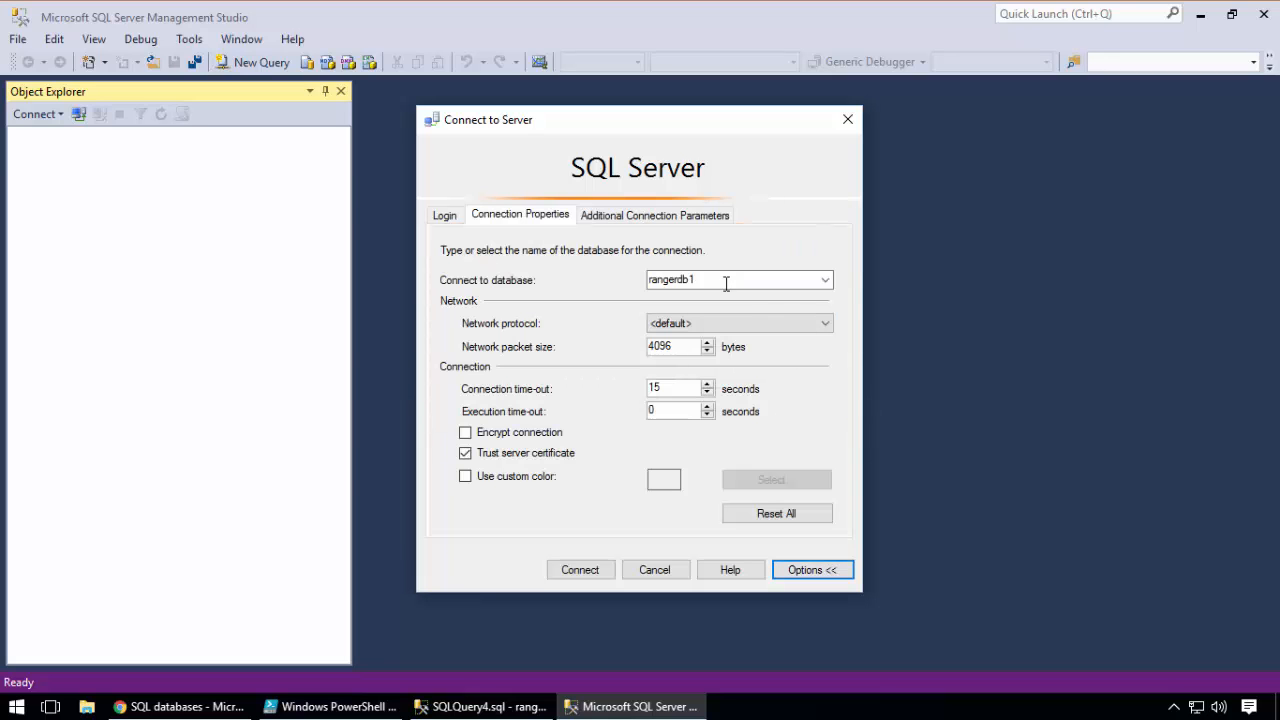
pyautogui.doubleClick(730, 280)
pyautogui.click(736, 283)
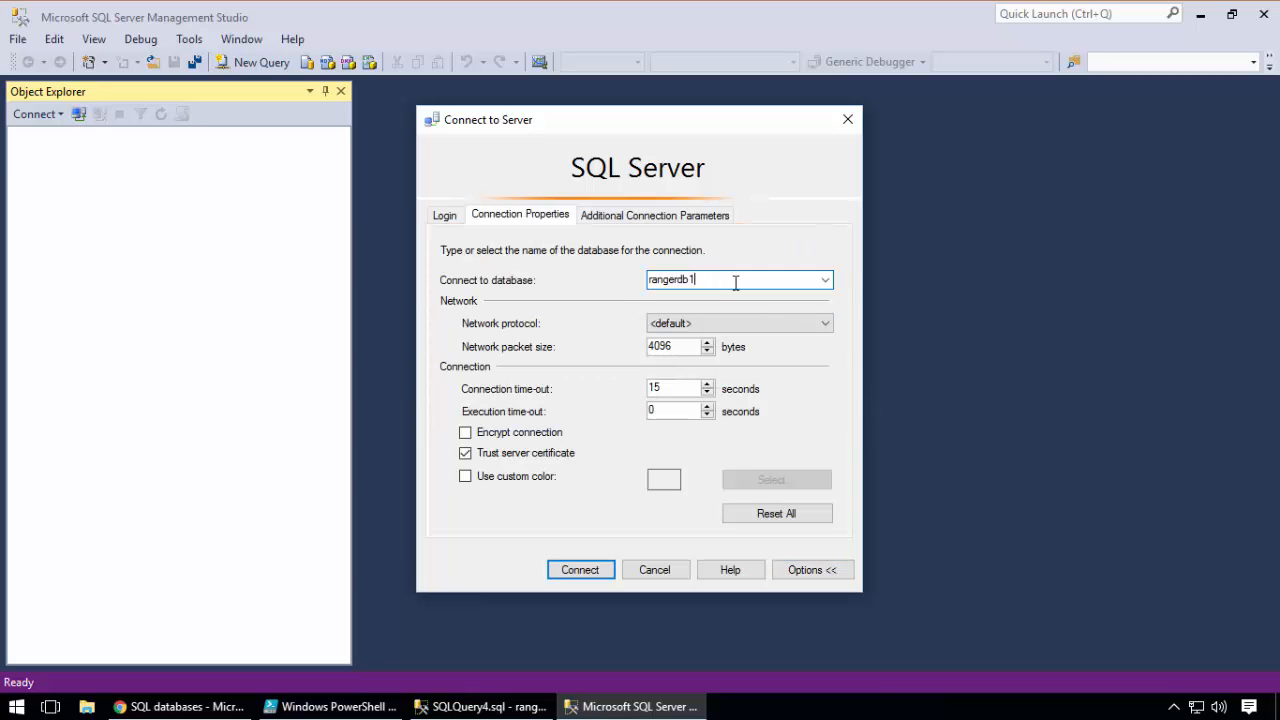
pyautogui.moveTo(733, 283); pyautogui.dragTo(598, 267)
pyautogui.click(458, 216)
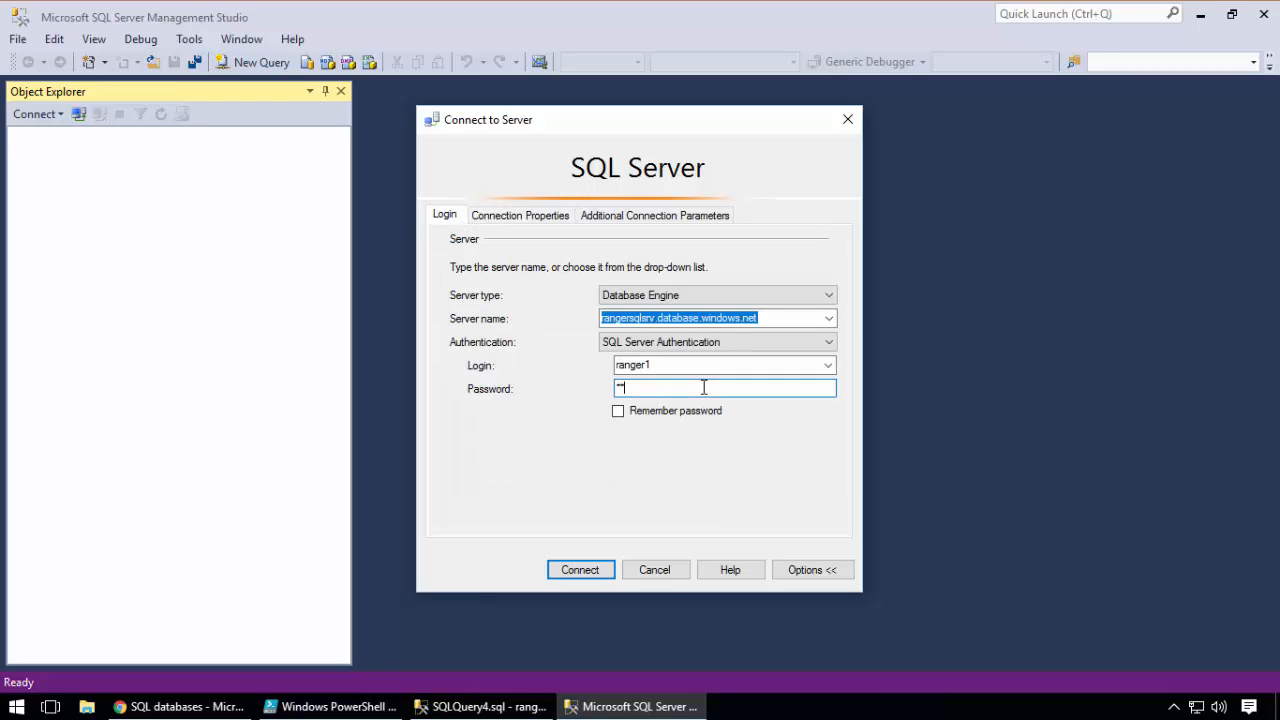
pyautogui.press('Return')
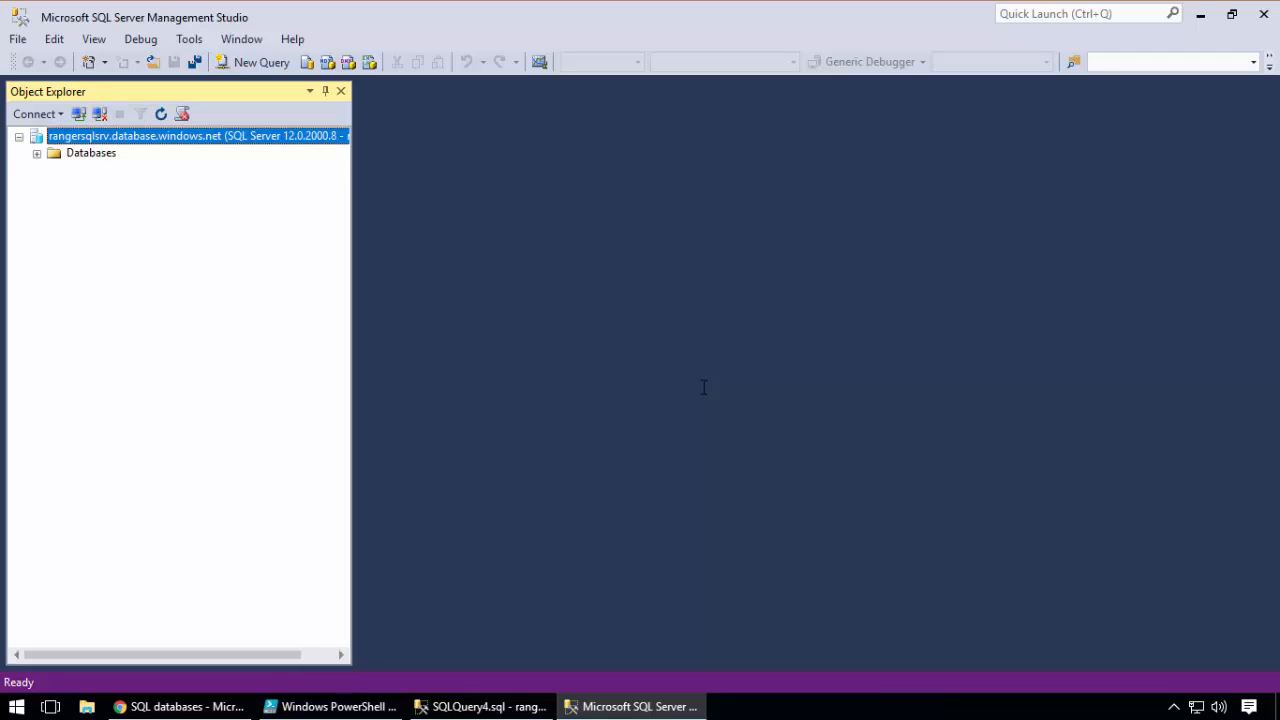
# Expand Databases, rangerdb1 and its Tables folder under the ranger1 connection to inspect the accessible tables
pyautogui.click(37, 153)
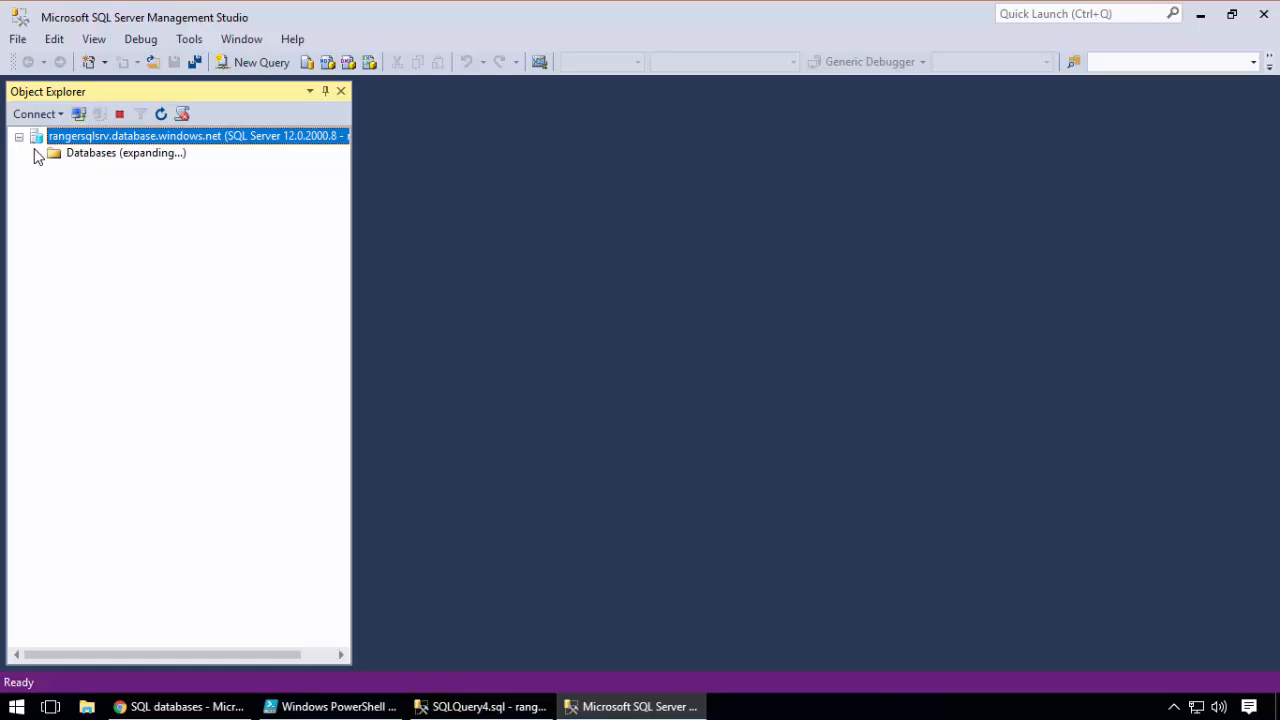
pyautogui.click(106, 190)
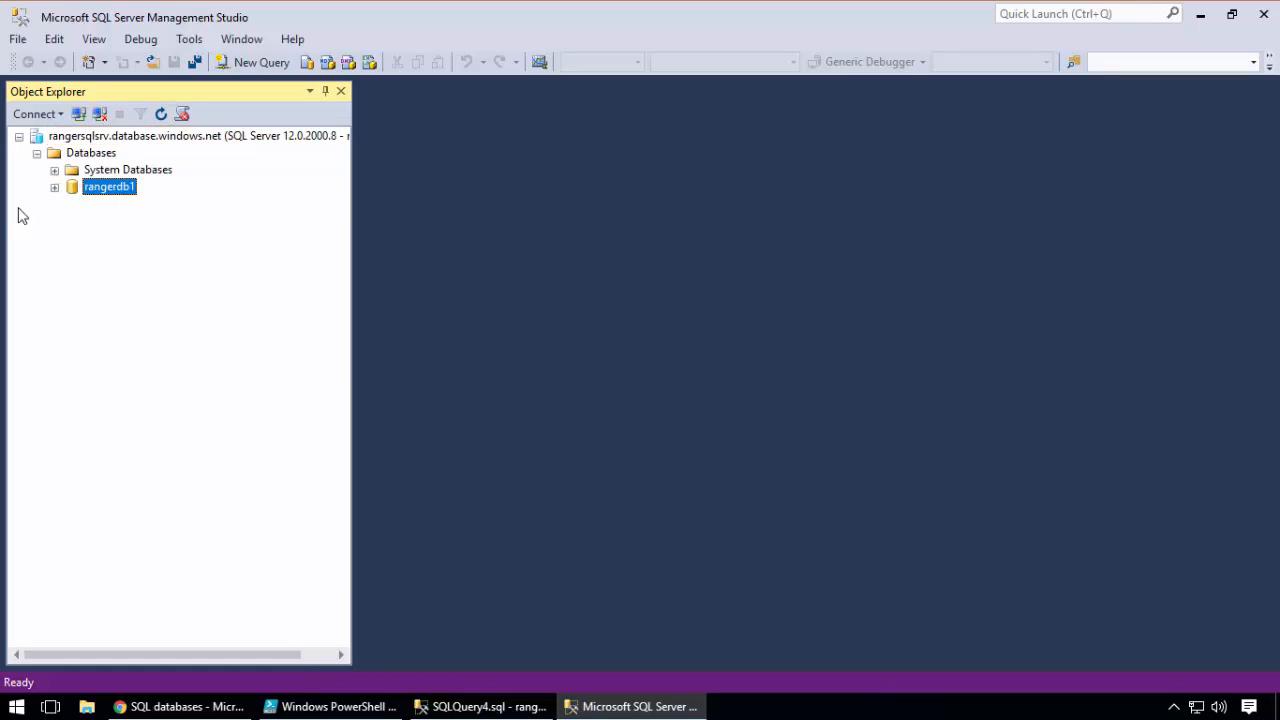
pyautogui.click(57, 187)
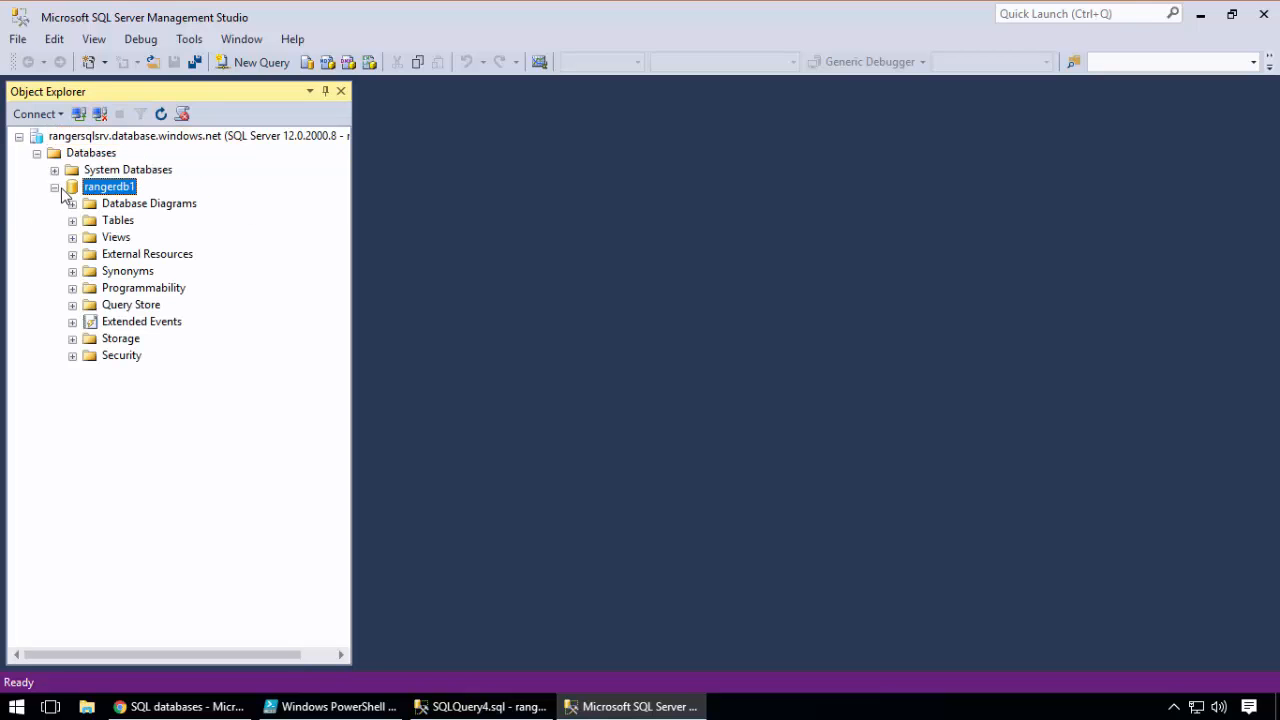
pyautogui.click(72, 221)
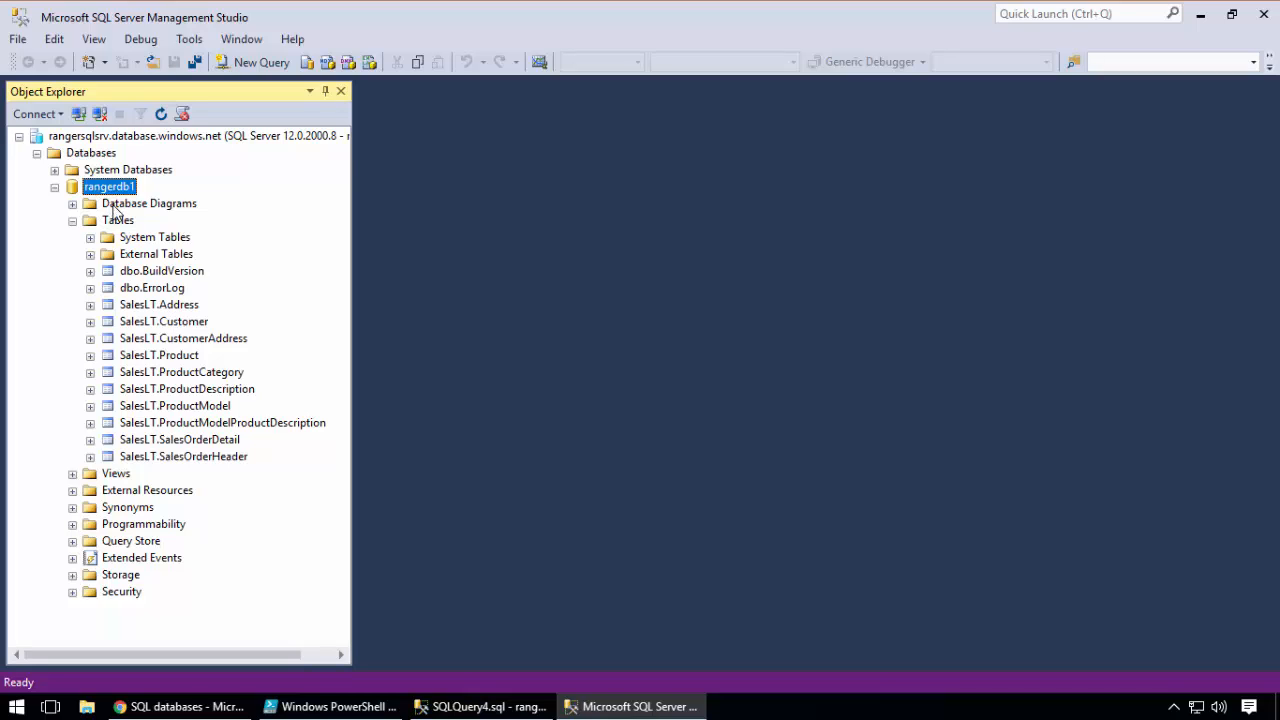
# Switch to PowerShell ISE and rerun stuff3.ps1 to check ranger1's query against SalesLT.Customer
pyautogui.click(286, 706)
pyautogui.click(247, 170)
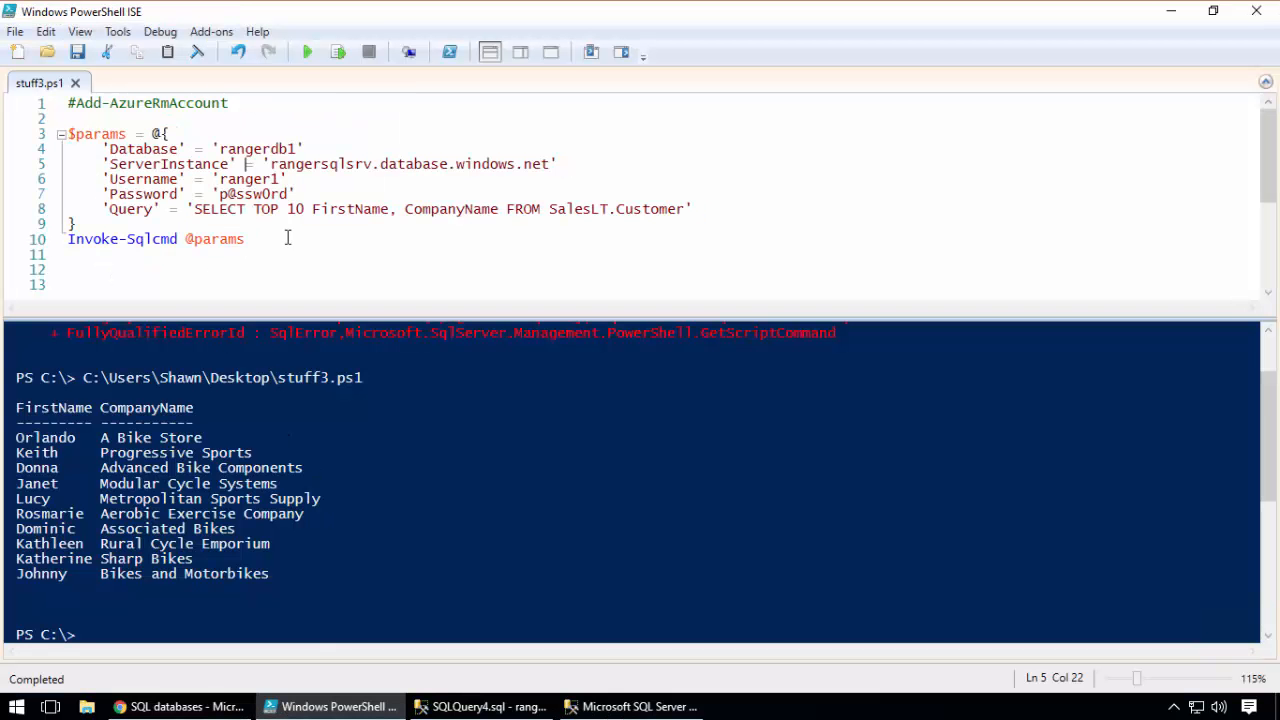
pyautogui.click(307, 52)
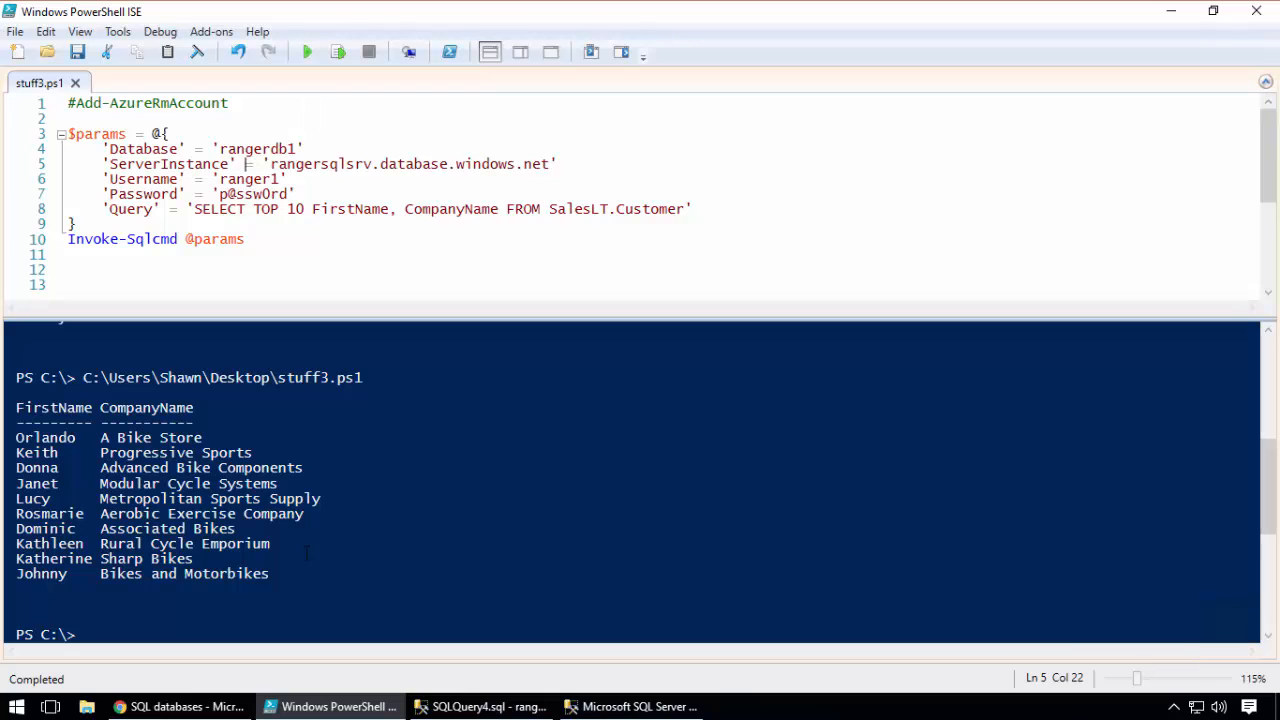
# Return to SQLQuery4.sql in SQL Server Management Studio and duplicate the sp_addrolemember statement with its GO below the original
pyautogui.click(504, 706)
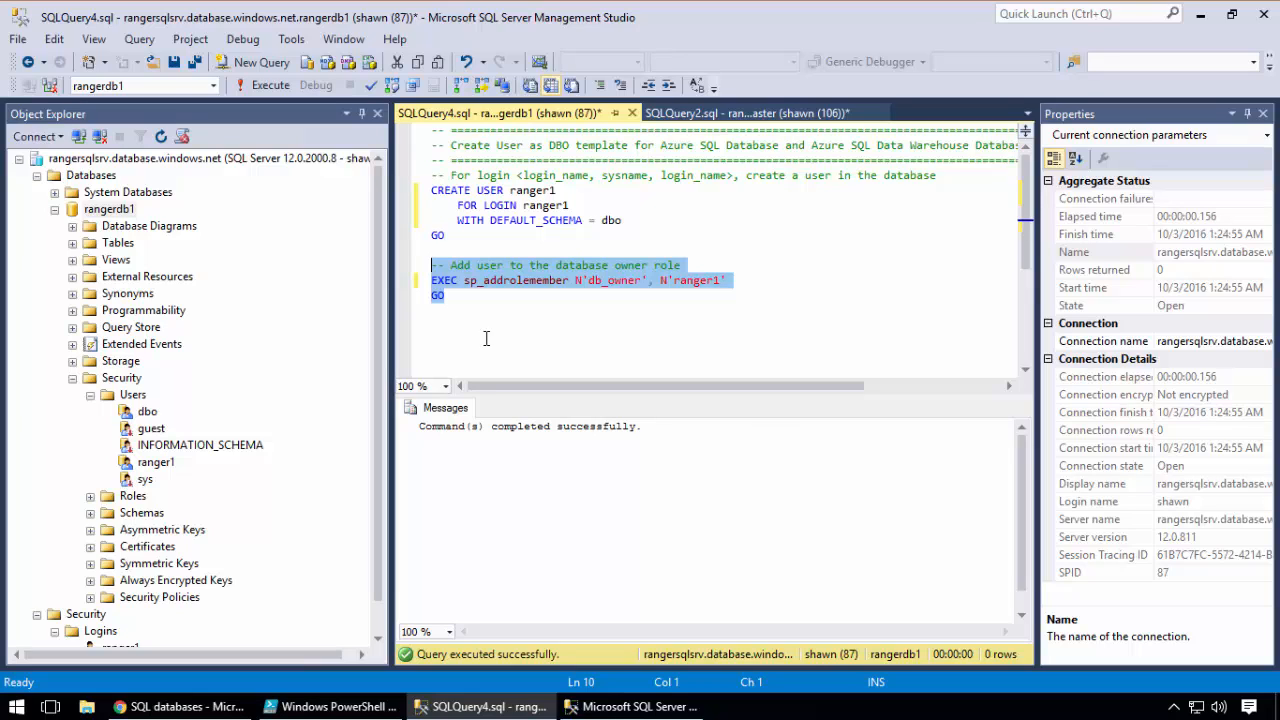
pyautogui.moveTo(440, 311); pyautogui.dragTo(426, 281)
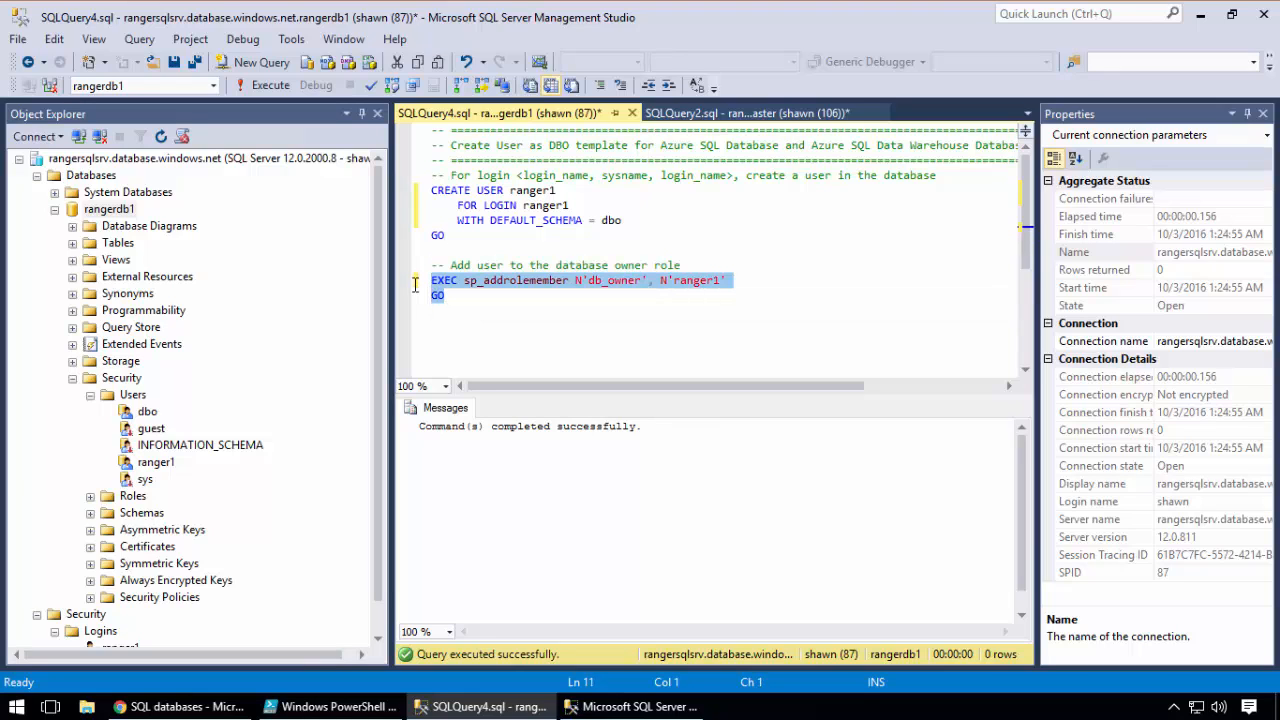
pyautogui.rightClick(449, 290)
pyautogui.click(476, 303)
pyautogui.click(478, 328)
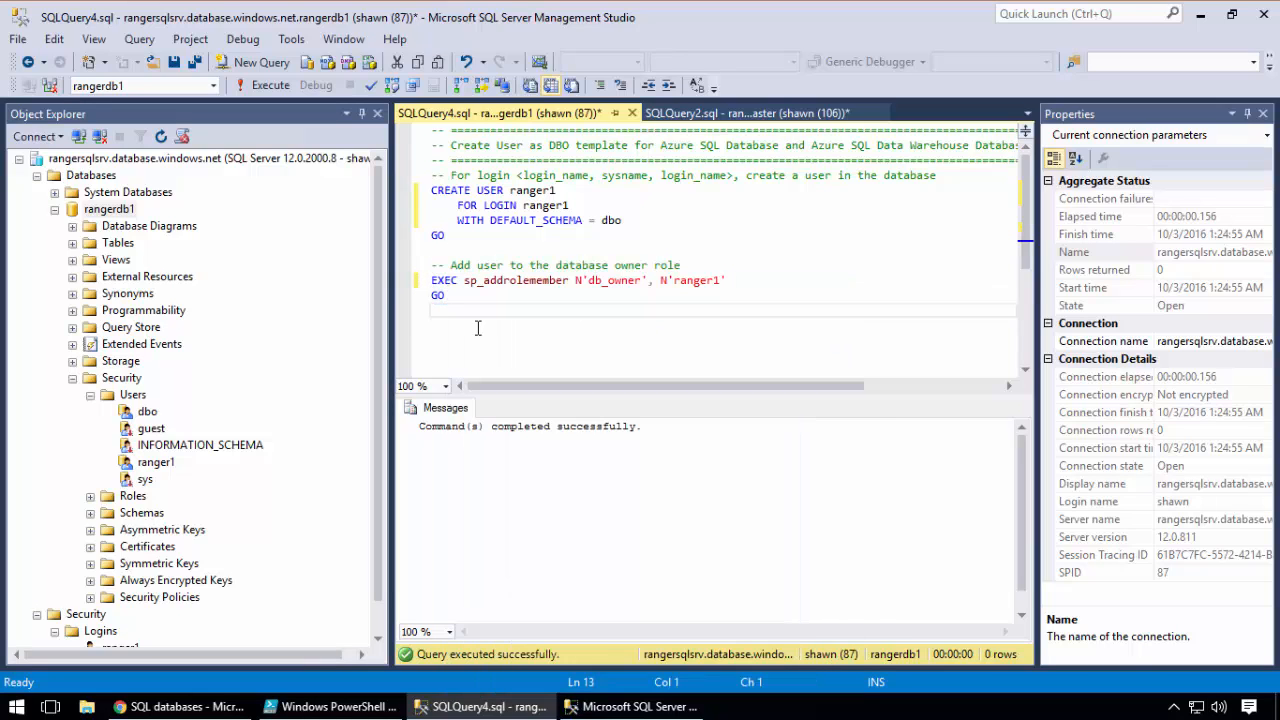
pyautogui.press('Return')
pyautogui.hotkey('ctrl', 'v')
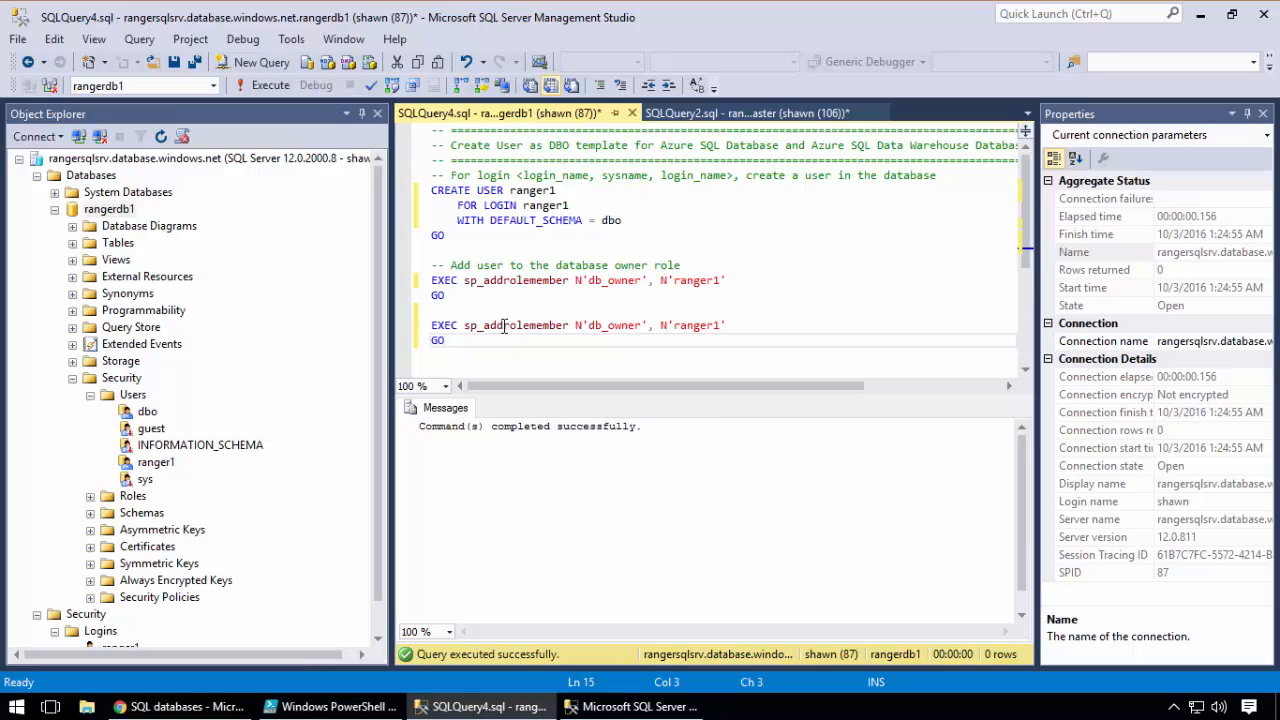
# Change the copied statement's procedure to sp_droprolemember and execute only that statement, removing ranger1 from db_owner
pyautogui.click(503, 326)
pyautogui.press('BackSpace')
pyautogui.press('BackSpace')
pyautogui.press('BackSpace')
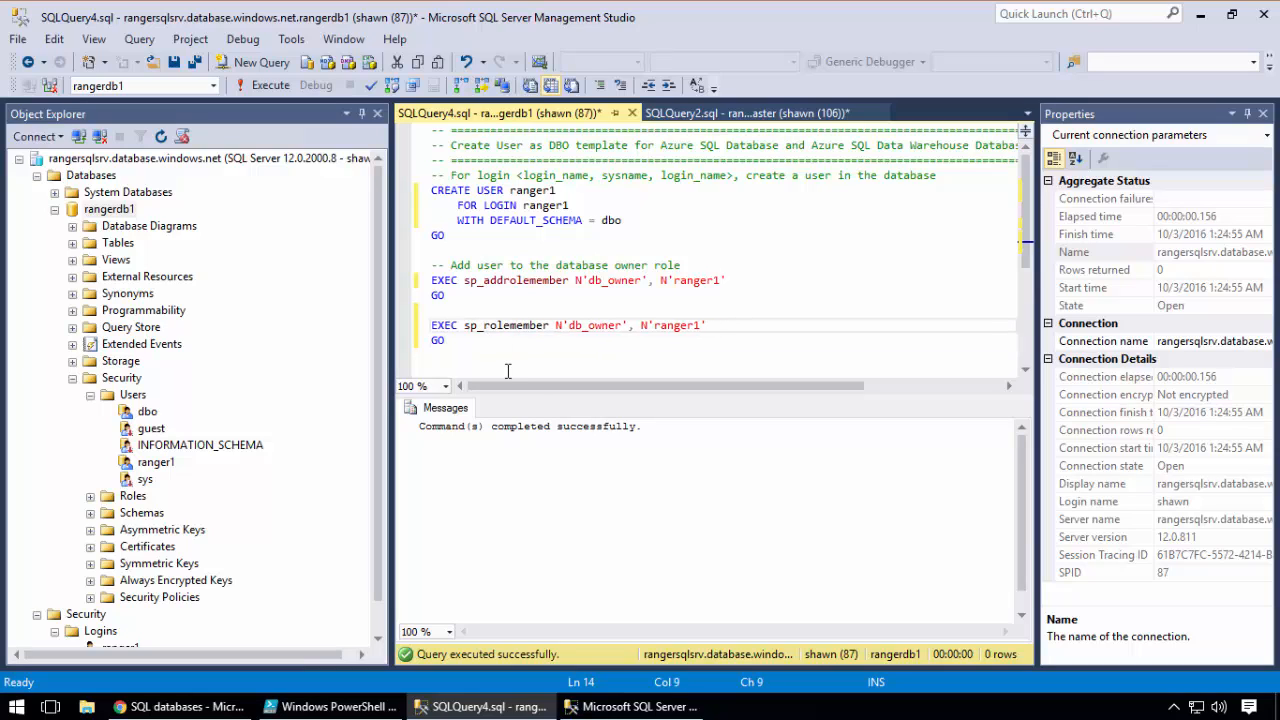
pyautogui.write('drop')
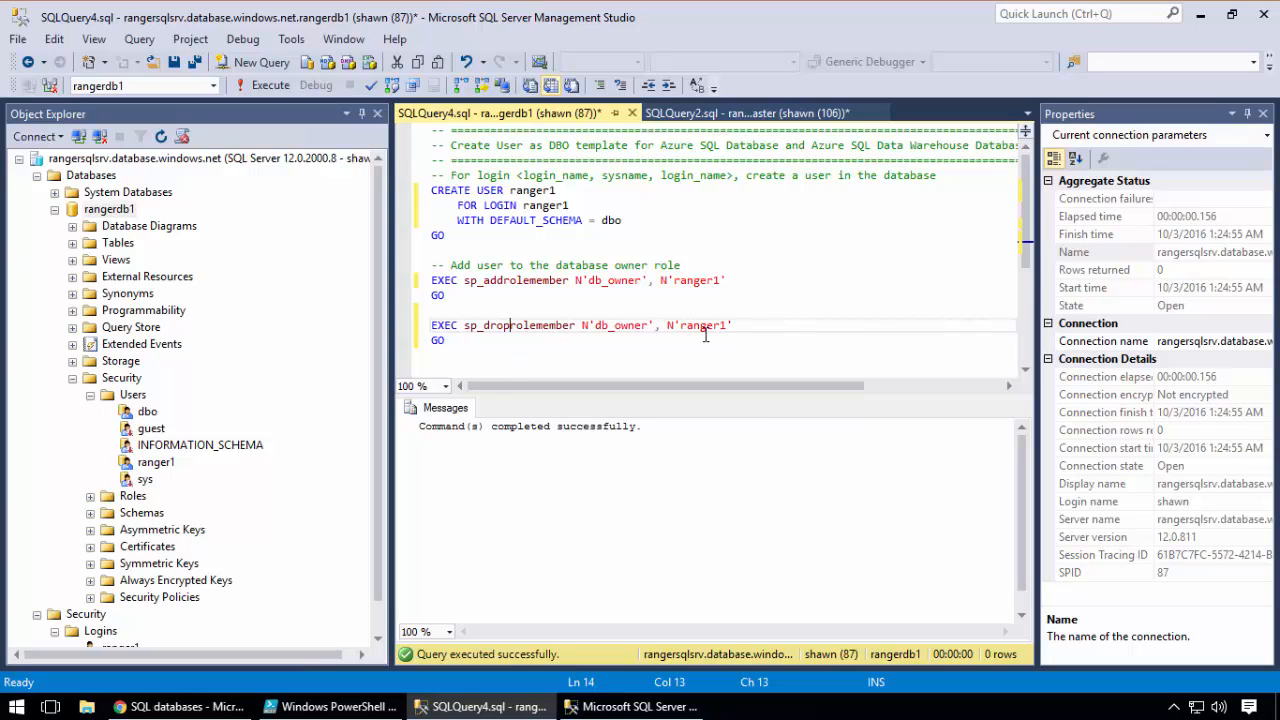
pyautogui.moveTo(560, 341); pyautogui.dragTo(432, 325)
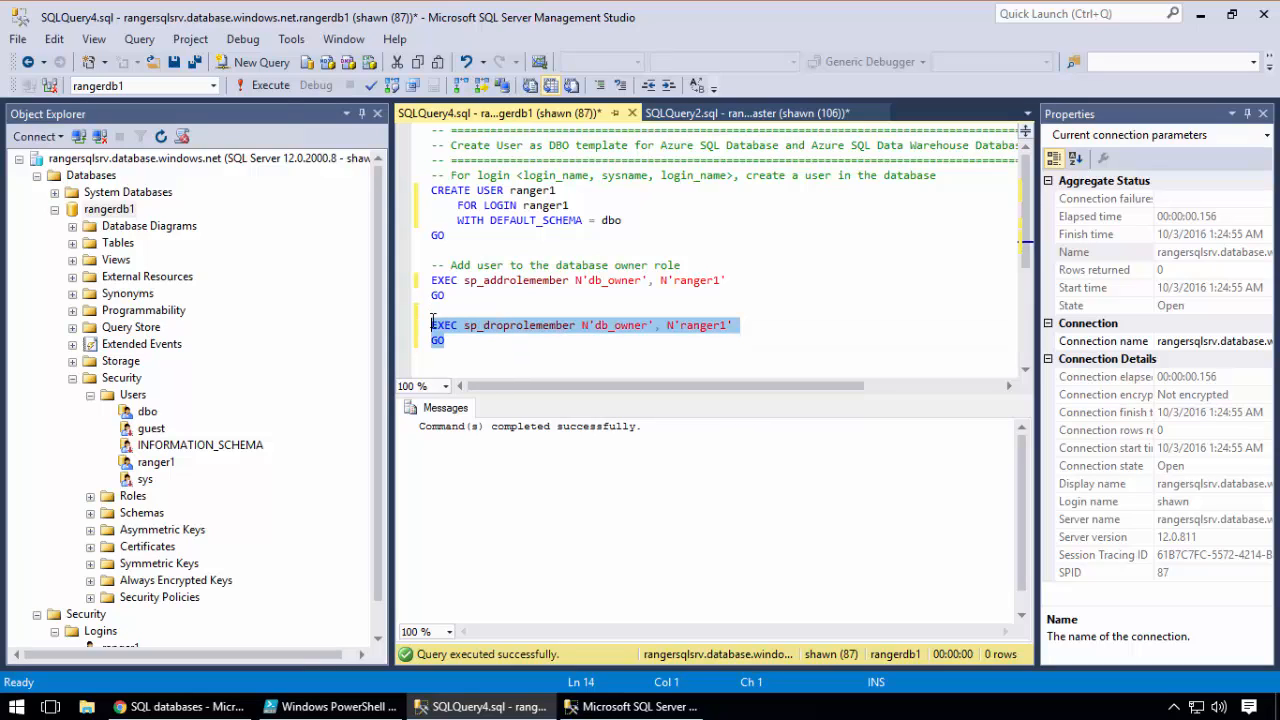
pyautogui.click(267, 91)
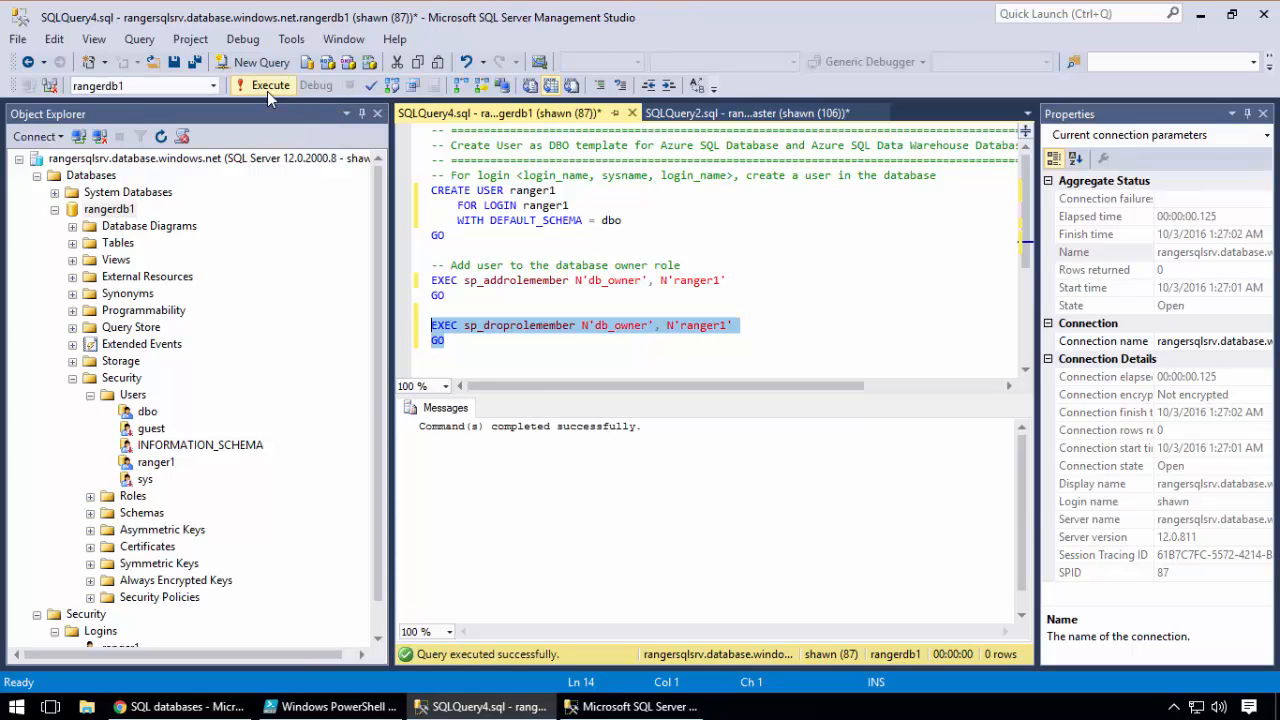
# Switch to PowerShell ISE, clear the console output and rerun stuff3.ps1 to test access without the db_owner role
pyautogui.click(332, 708)
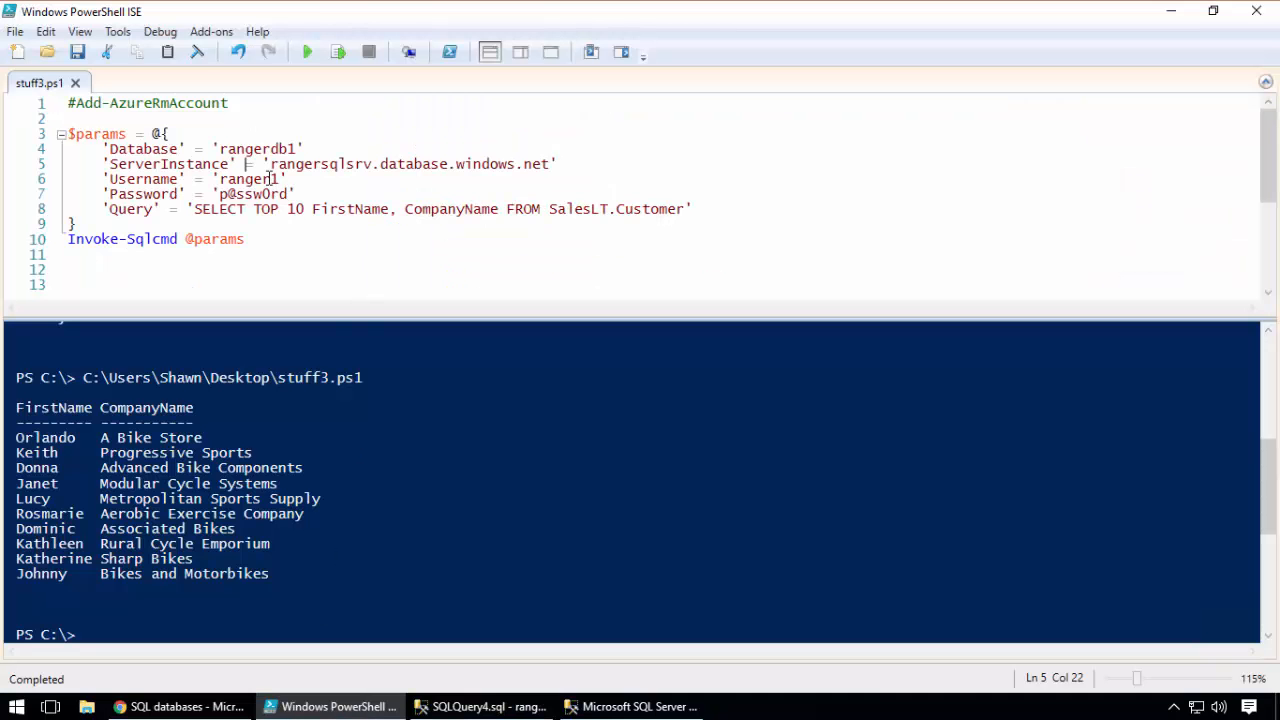
pyautogui.click(197, 52)
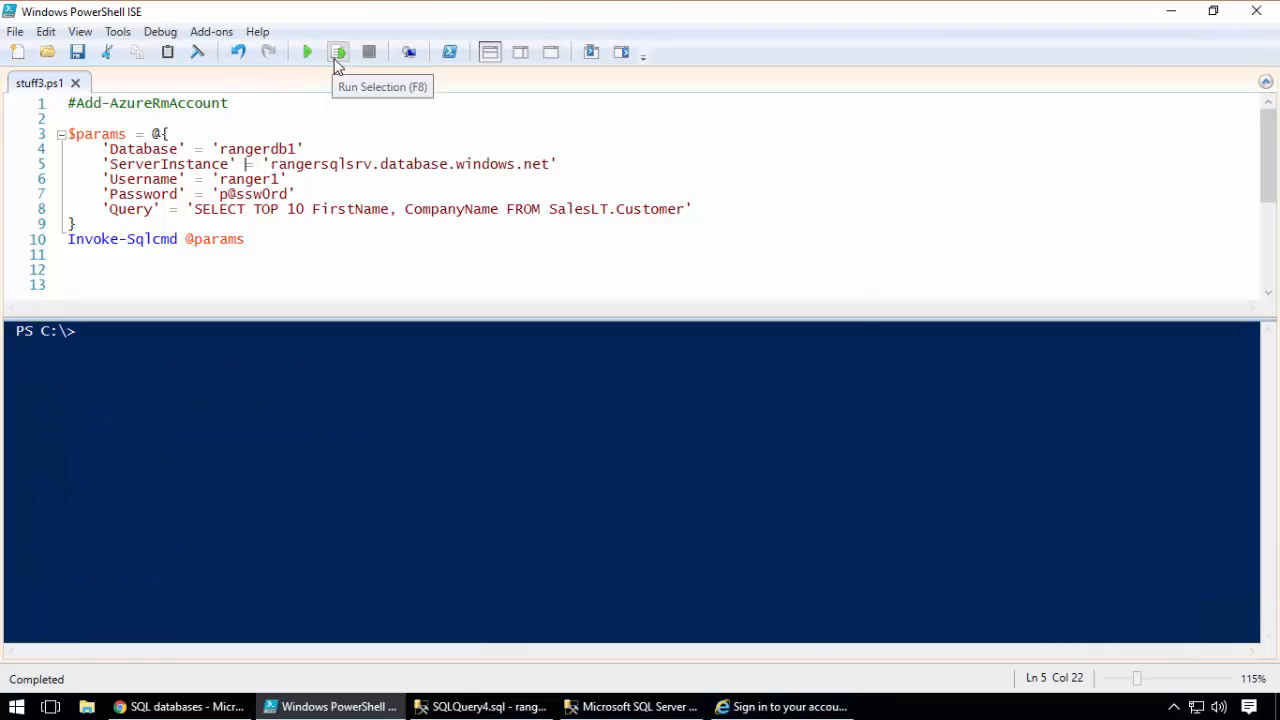
pyautogui.click(307, 52)
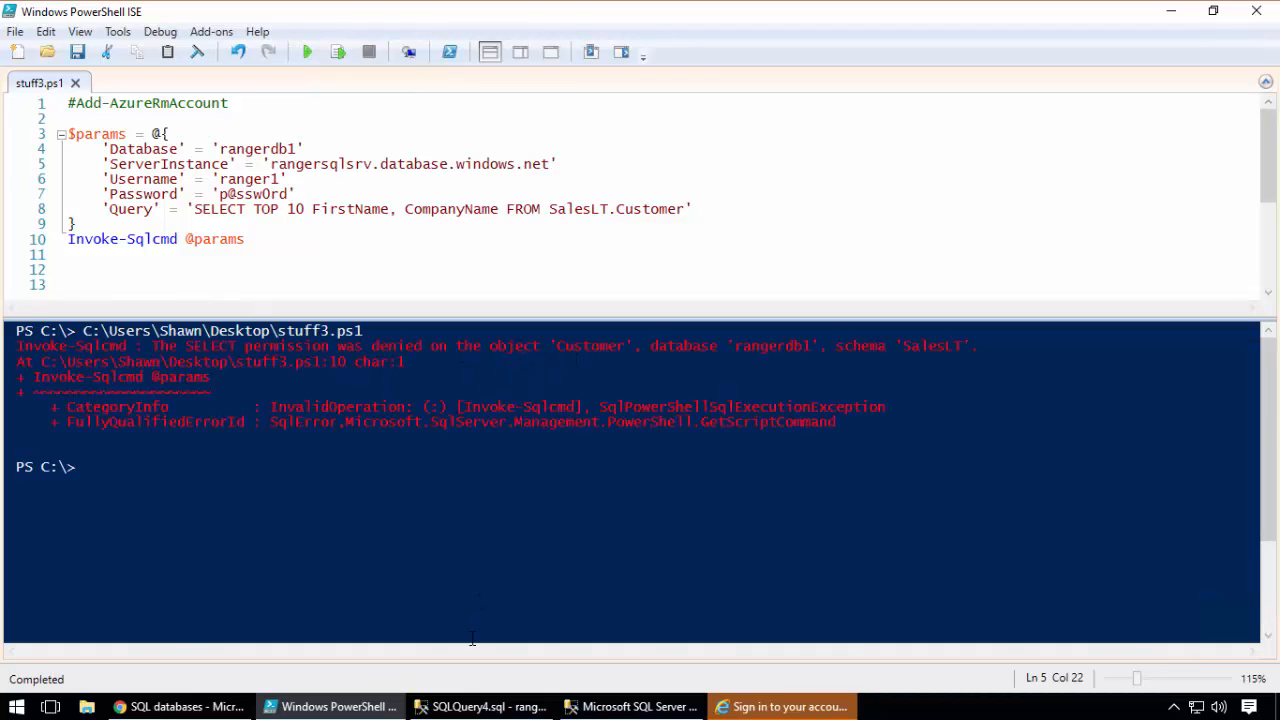
# Execute only the sp_addrolemember statement in SQLQuery4.sql to restore db_owner for ranger1, and rerun stuff3.ps1 in PowerShell ISE
pyautogui.click(488, 706)
pyautogui.moveTo(521, 291); pyautogui.dragTo(410, 266)
pyautogui.click(267, 89)
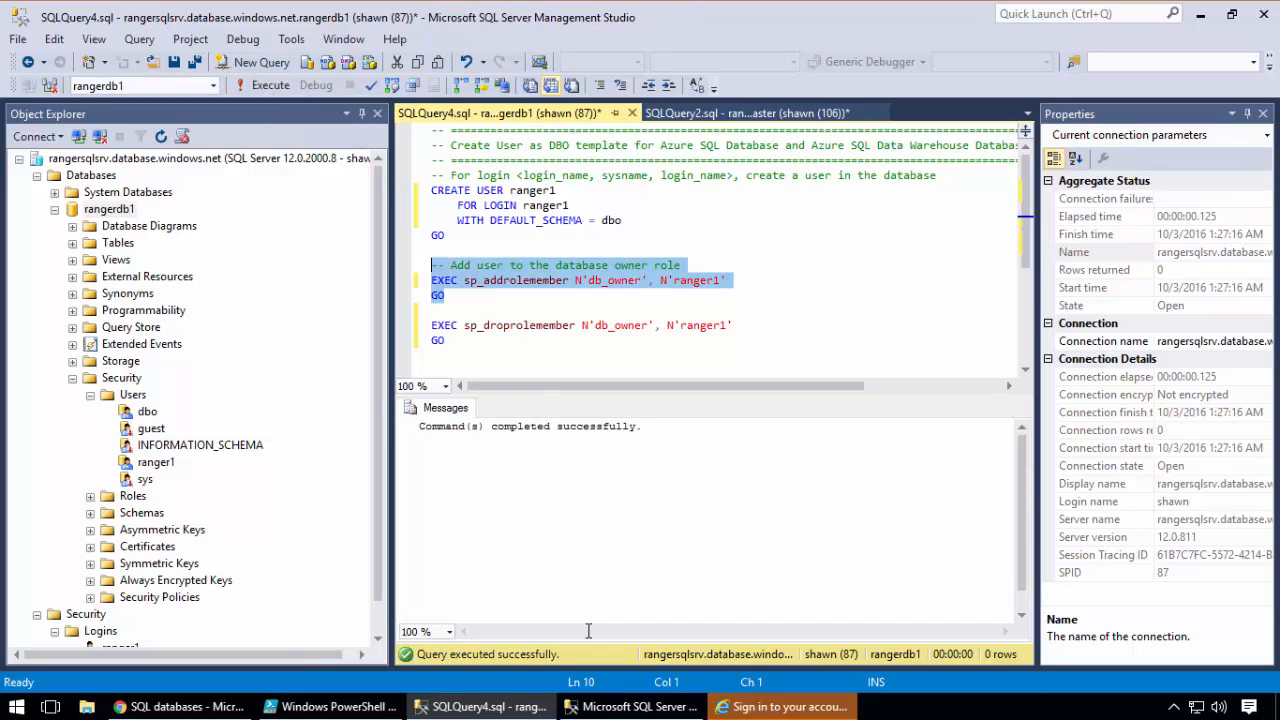
pyautogui.click(330, 706)
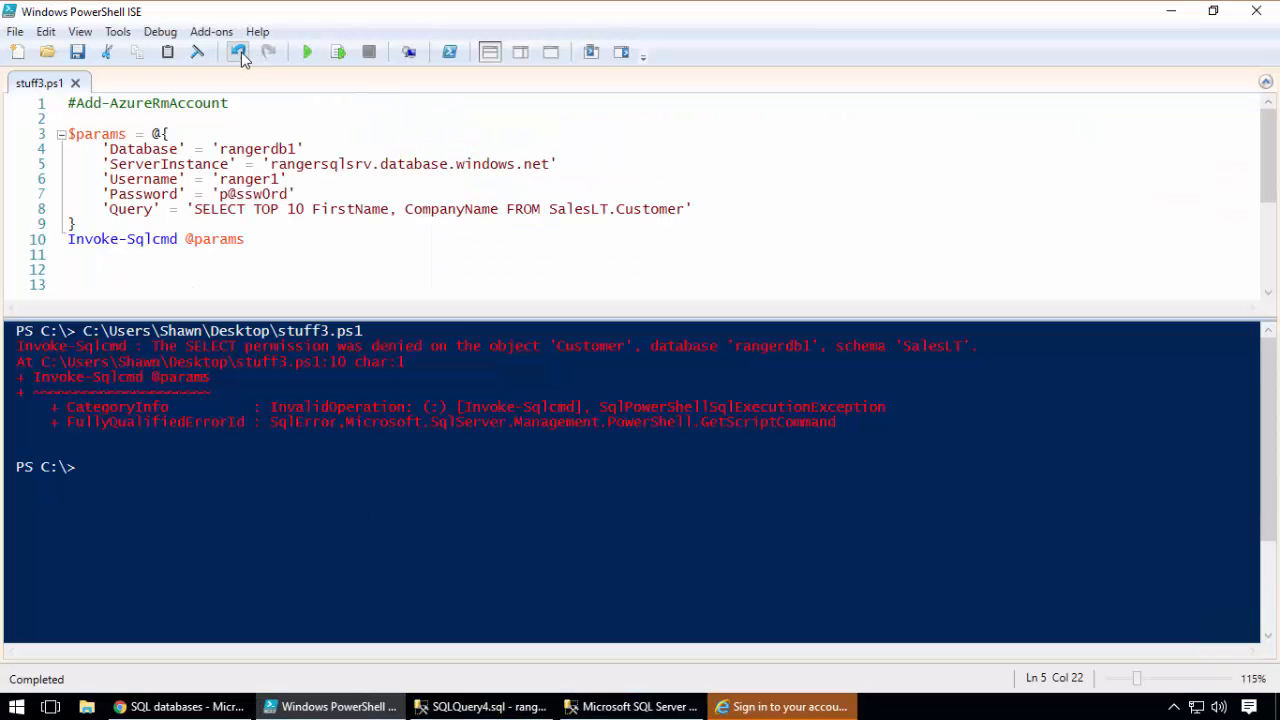
pyautogui.click(308, 54)
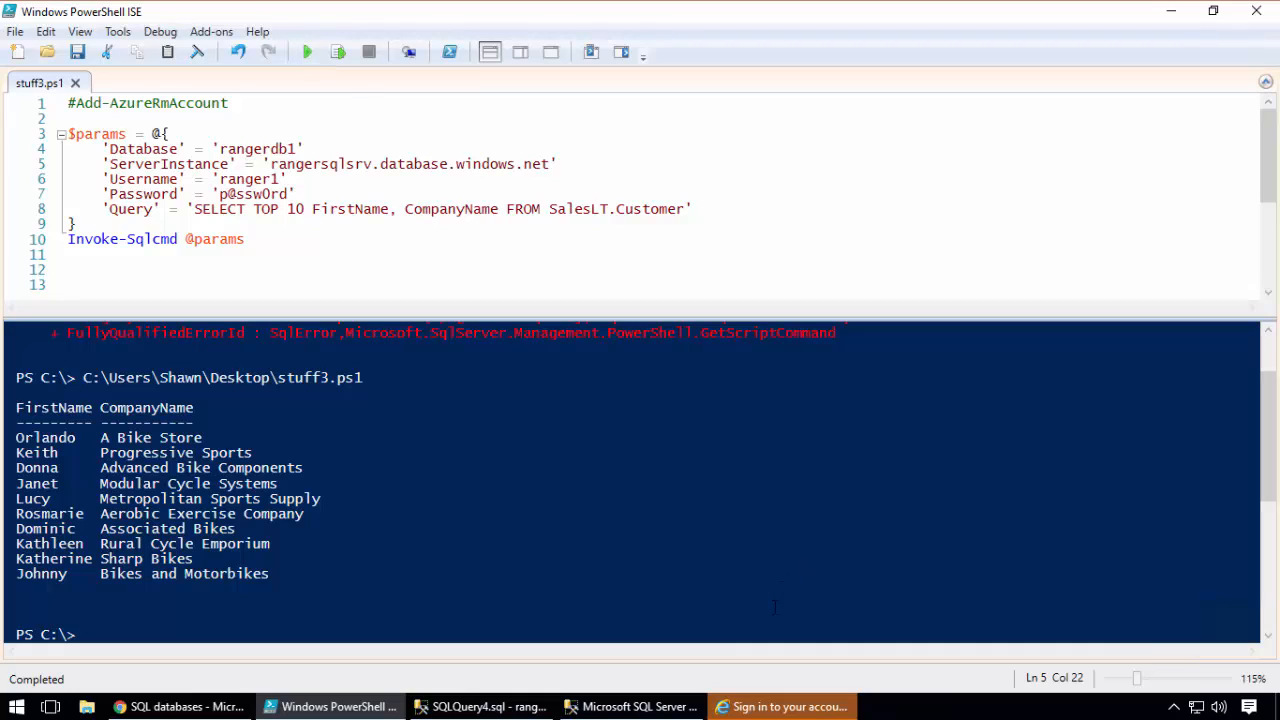
# Try to sign in to Microsoft Azure in Internet Explorer with the listed account, entering the account password, and close the browser
pyautogui.click(765, 707)
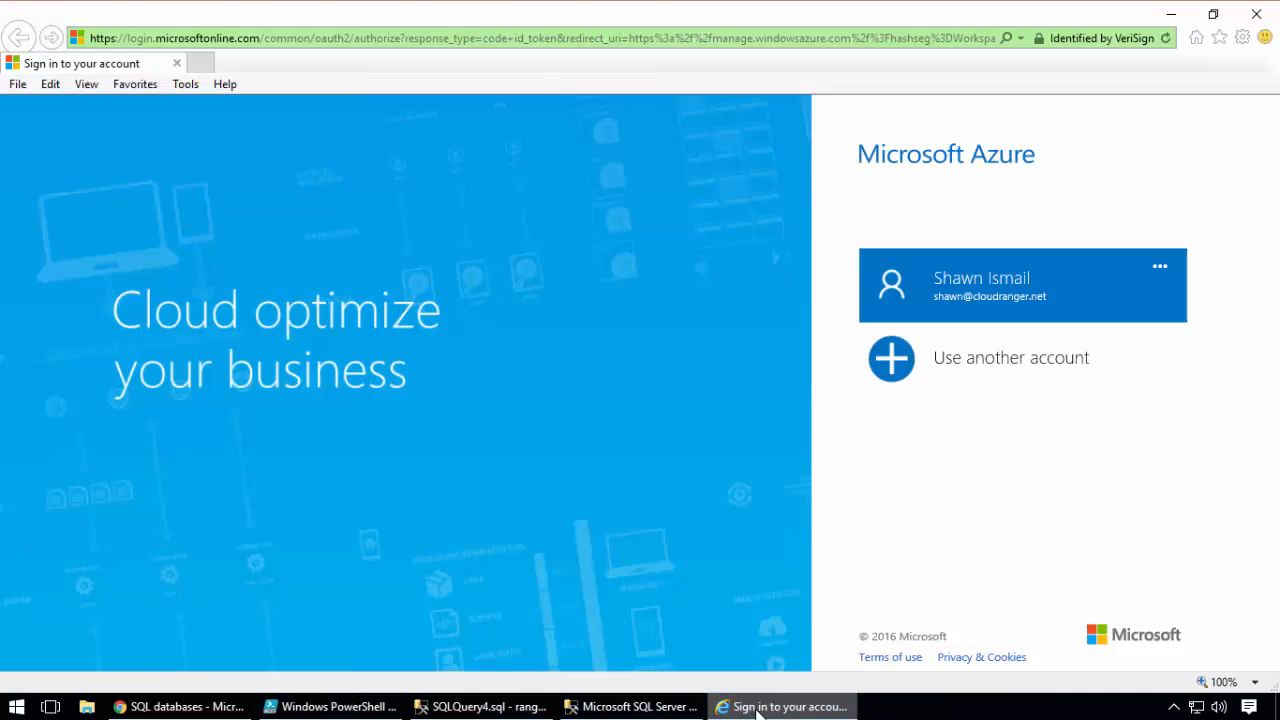
pyautogui.click(943, 308)
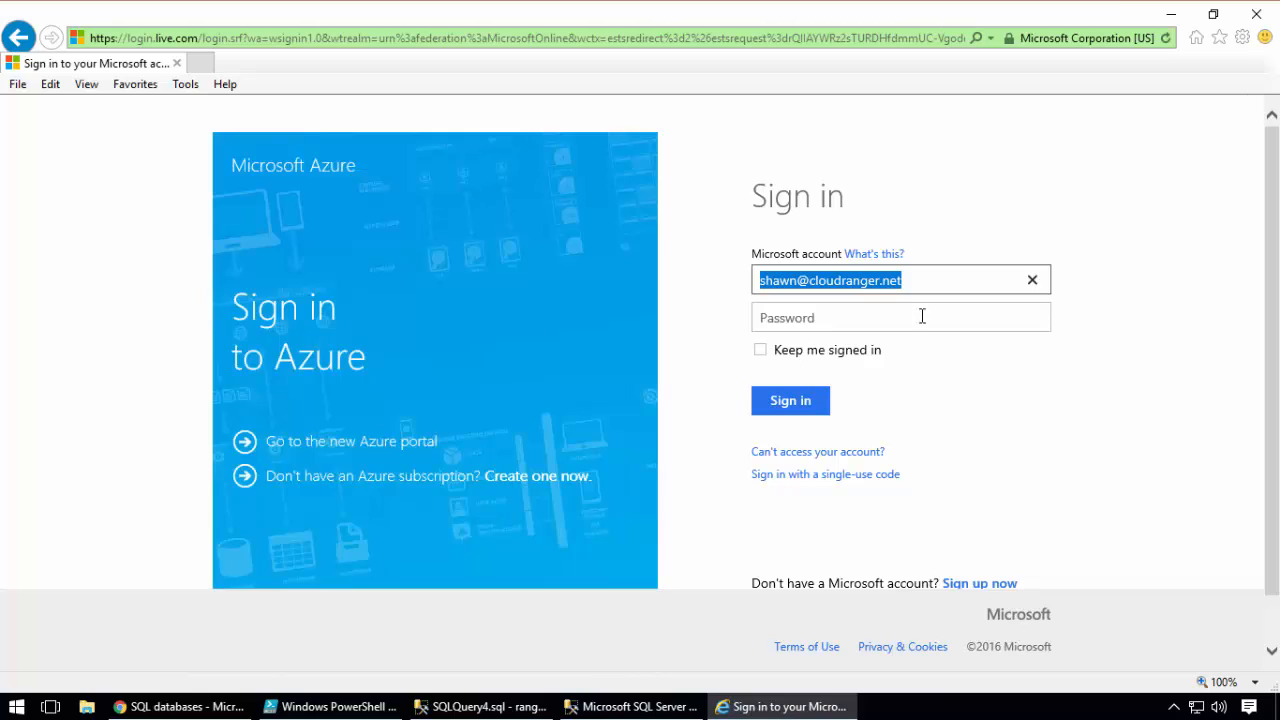
pyautogui.click(907, 319)
pyautogui.write('*********')
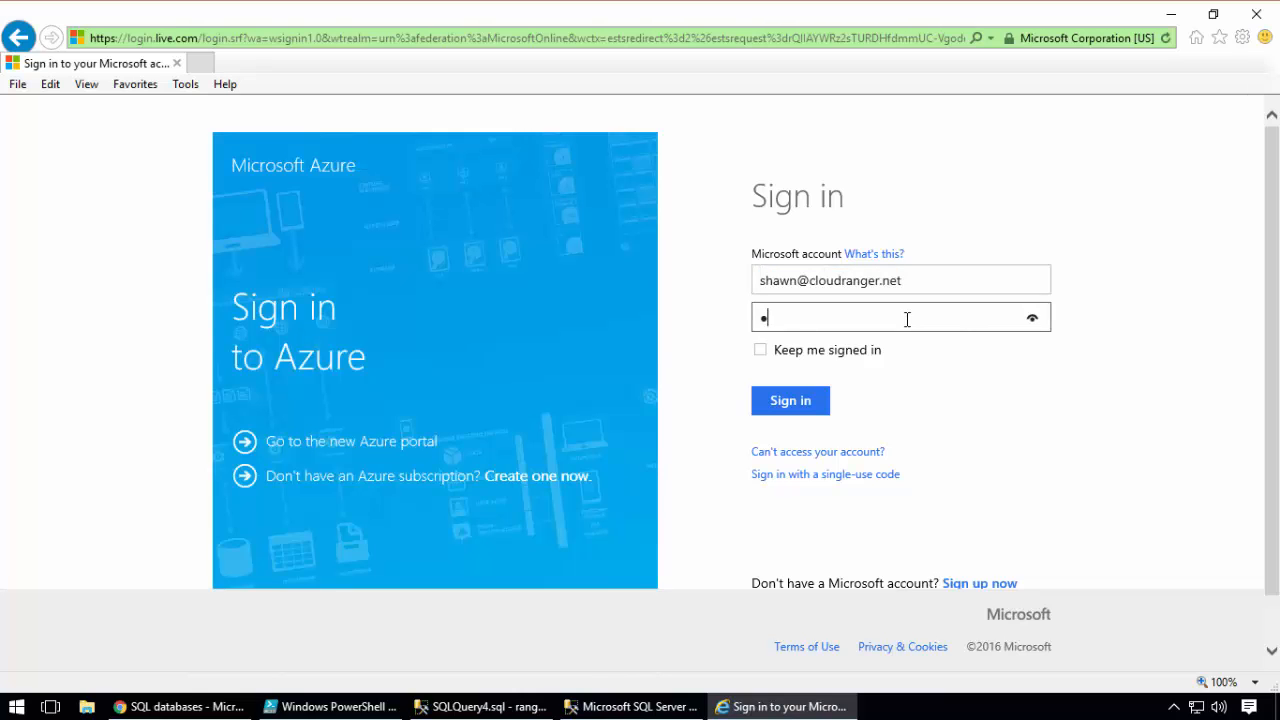
pyautogui.press('Return')
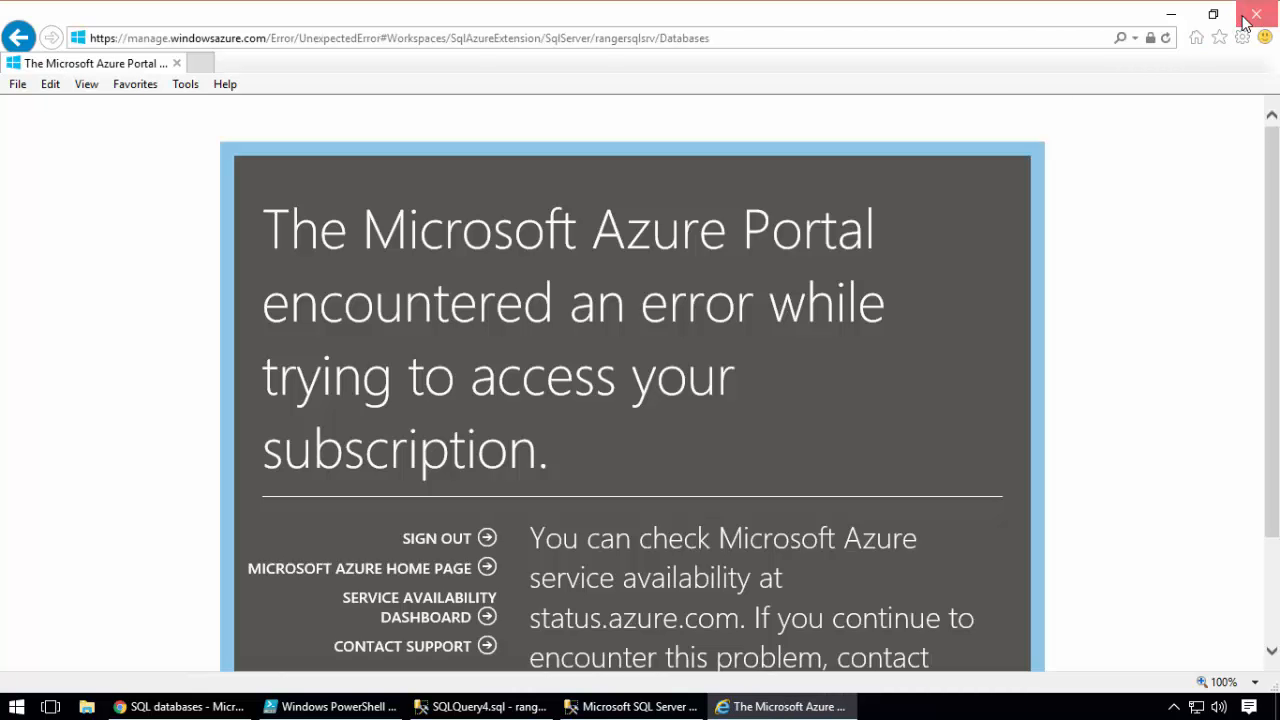
pyautogui.click(1246, 21)
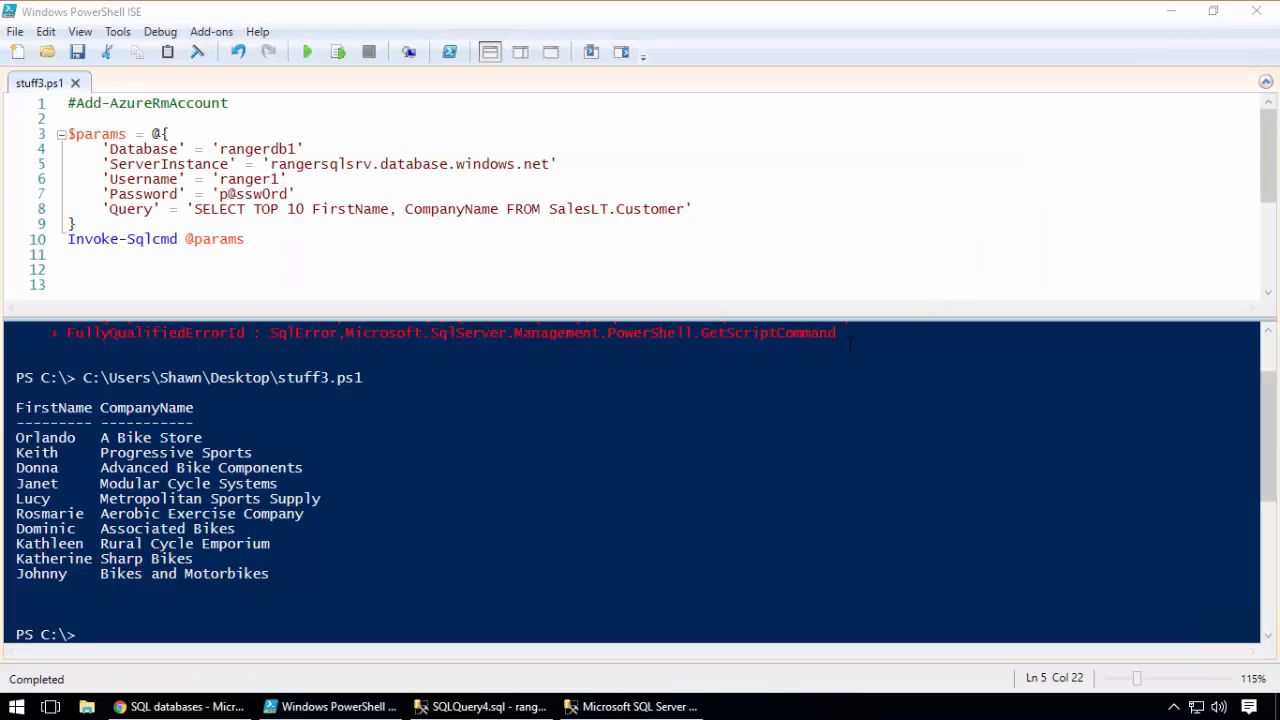
# Revisit the ranger1 session of SQL Server Management Studio and return to the window holding SQLQuery4.sql
pyautogui.click(630, 706)
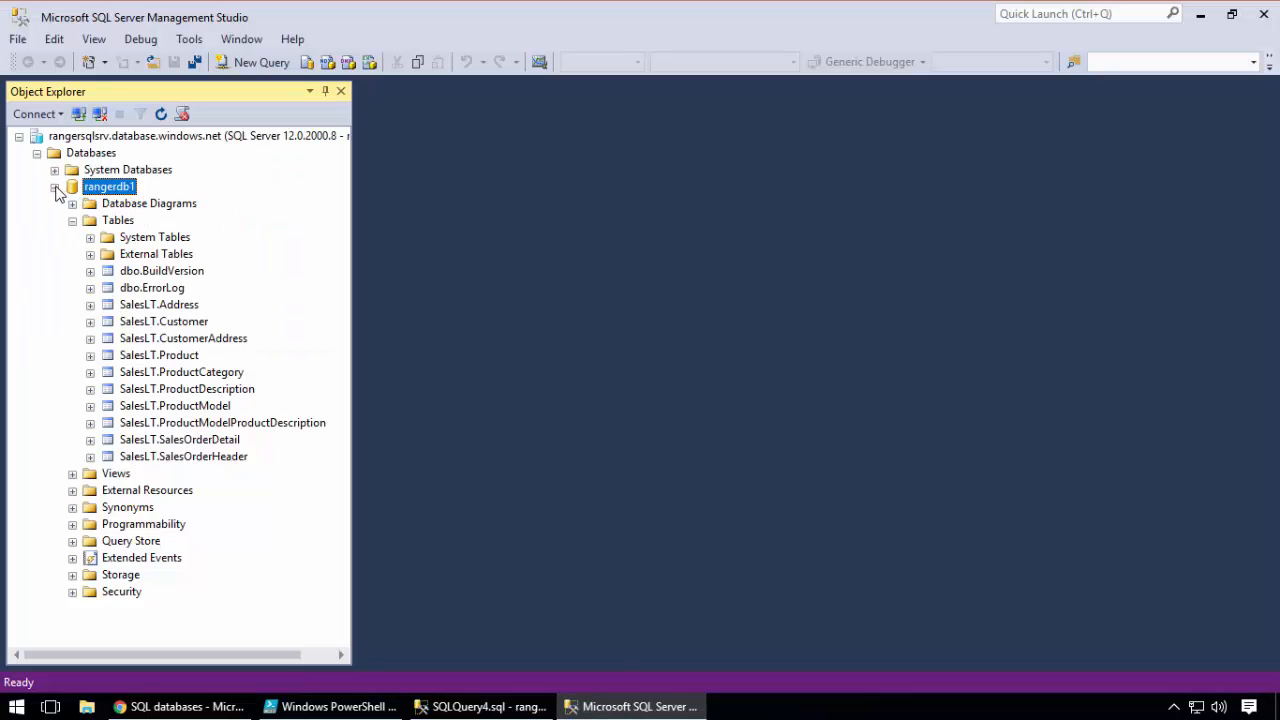
pyautogui.click(455, 706)
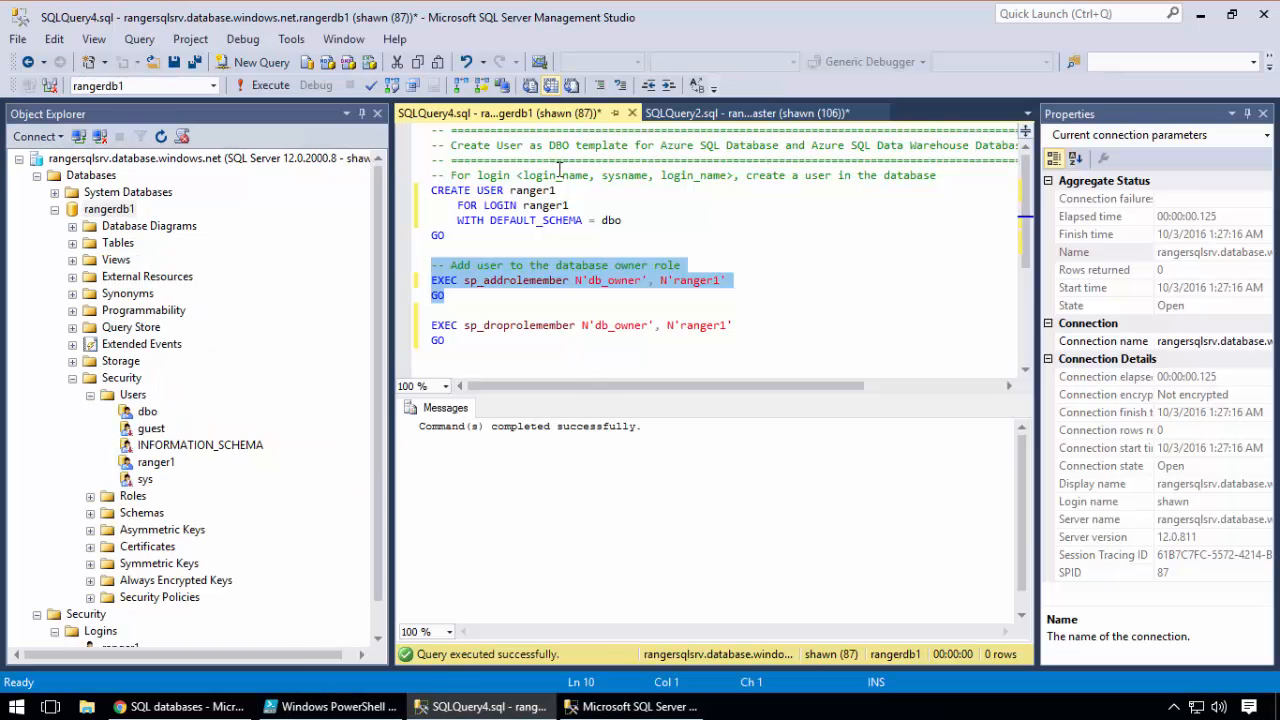
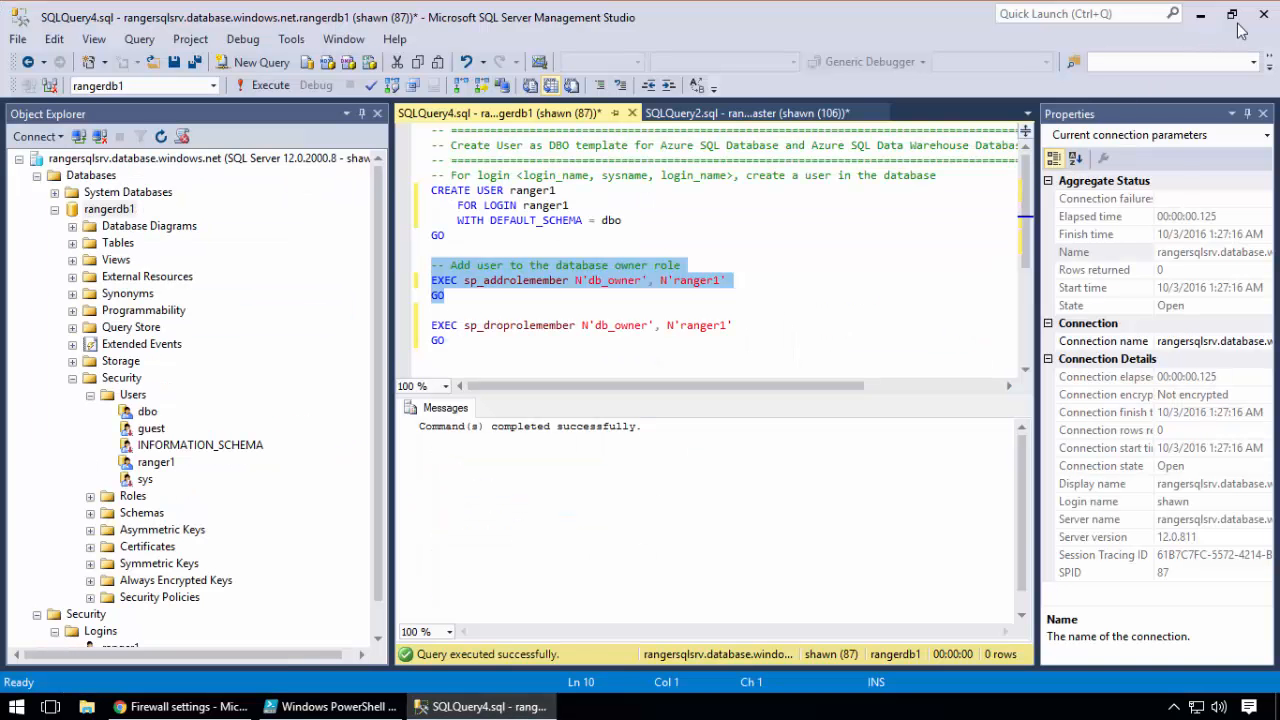
# Close SQL Server Management Studio along with its open queries, and switch to PowerShell ISE to clear the console
pyautogui.click(1262, 14)
pyautogui.click(709, 469)
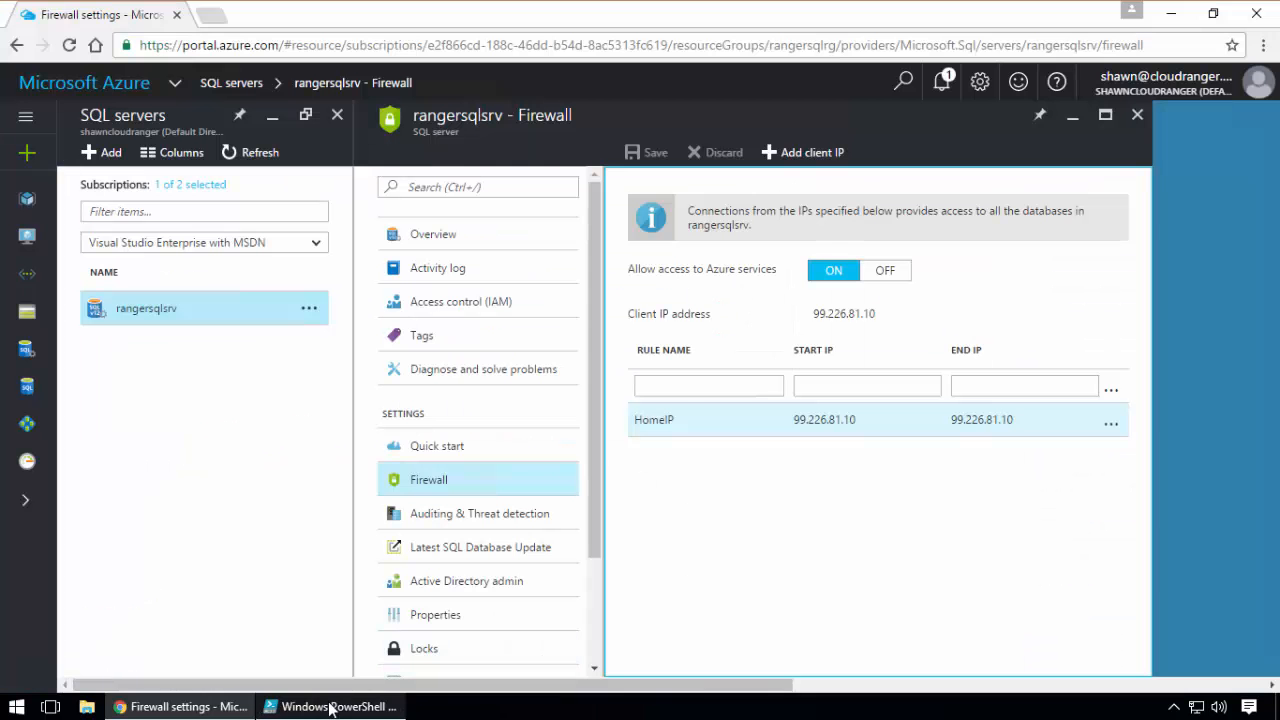
pyautogui.click(330, 706)
pyautogui.click(199, 55)
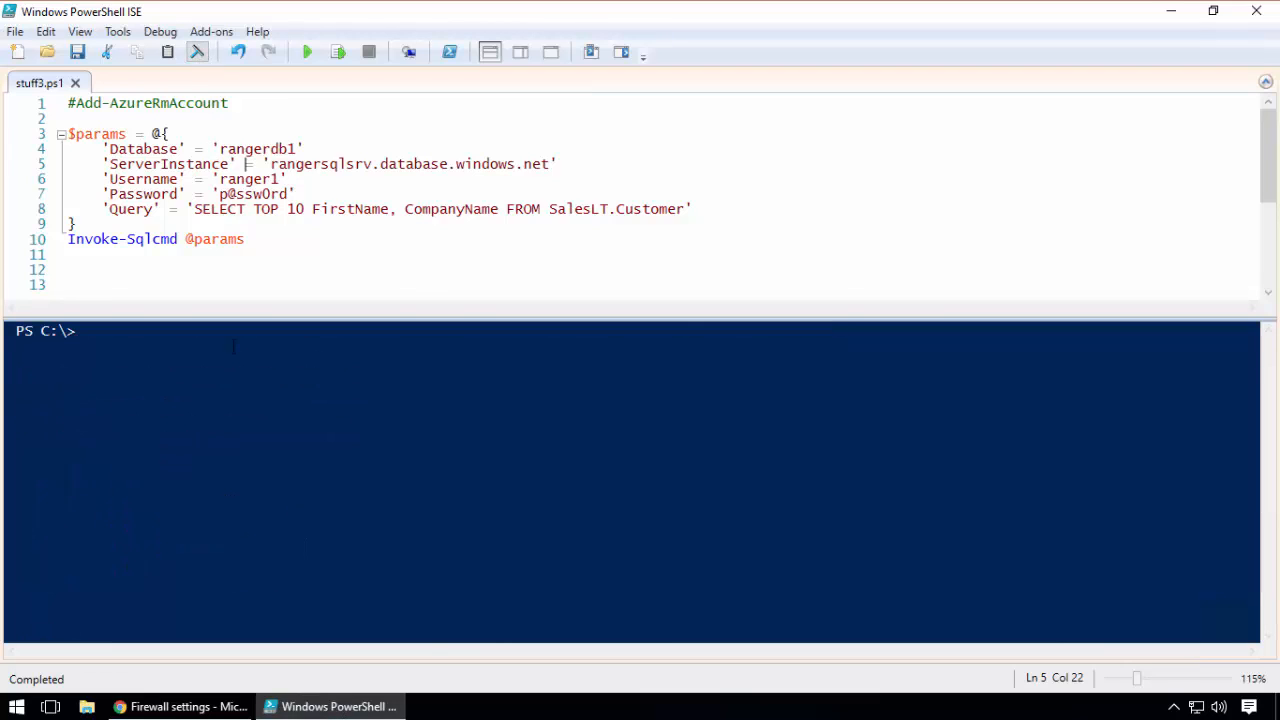
# Delete the HomeIP firewall rule from rangersqlsrv in the Azure portal, save the change and highlight the line replacing the rule
pyautogui.click(245, 706)
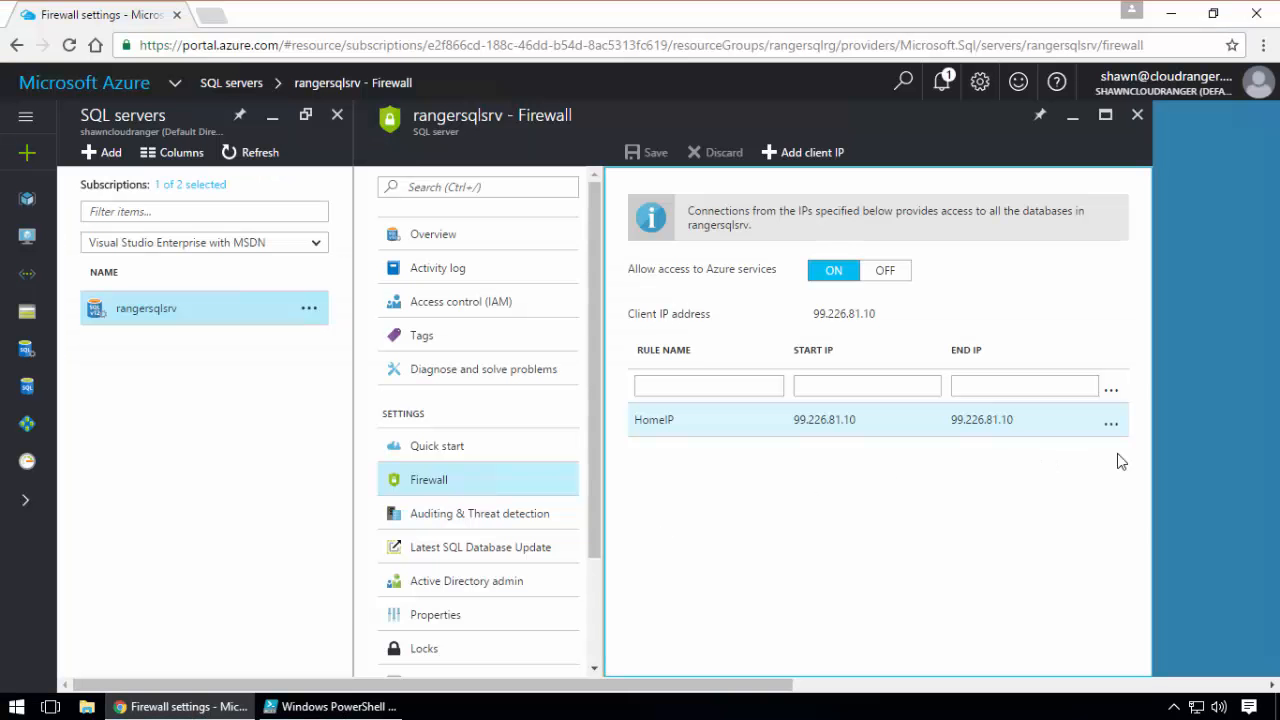
pyautogui.click(1108, 426)
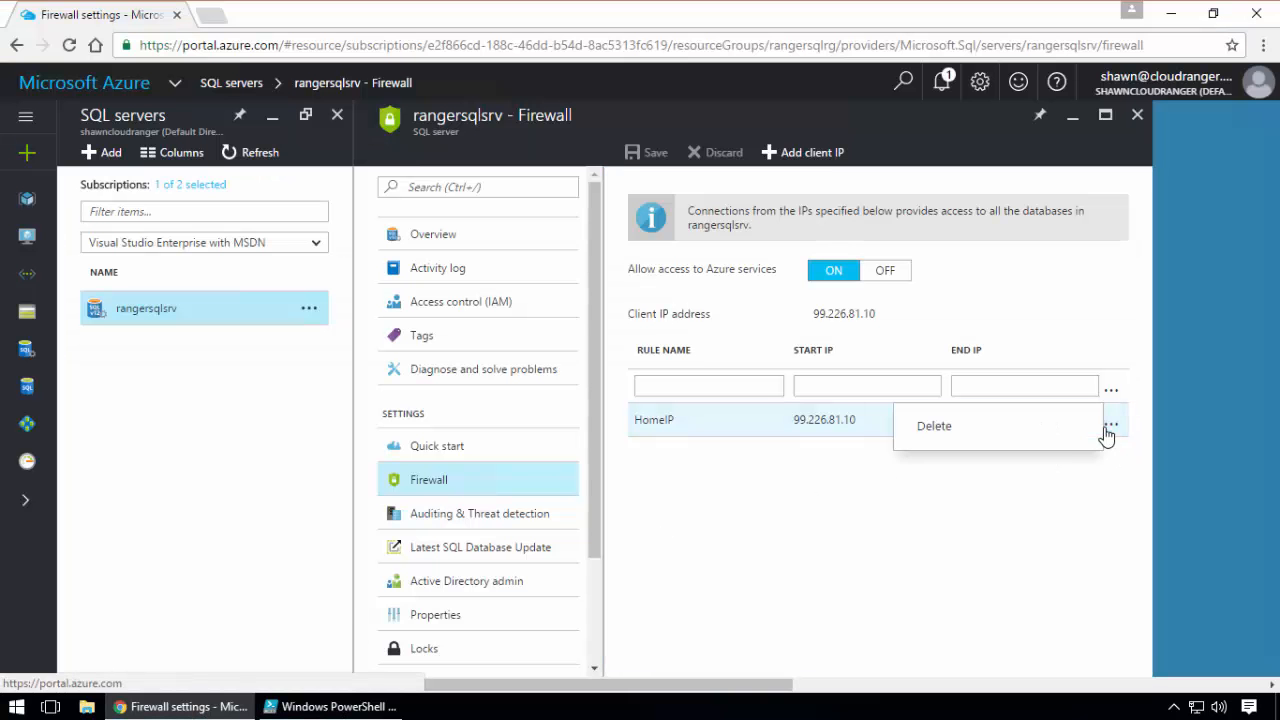
pyautogui.click(946, 432)
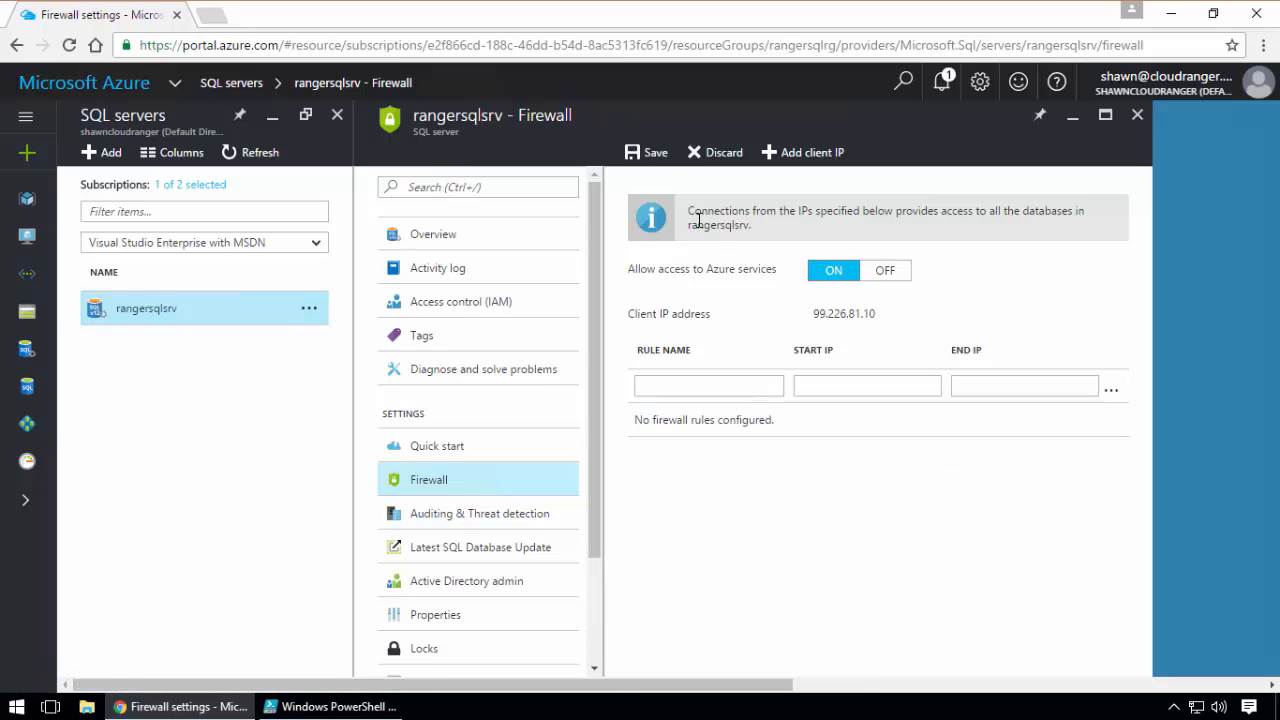
pyautogui.click(652, 152)
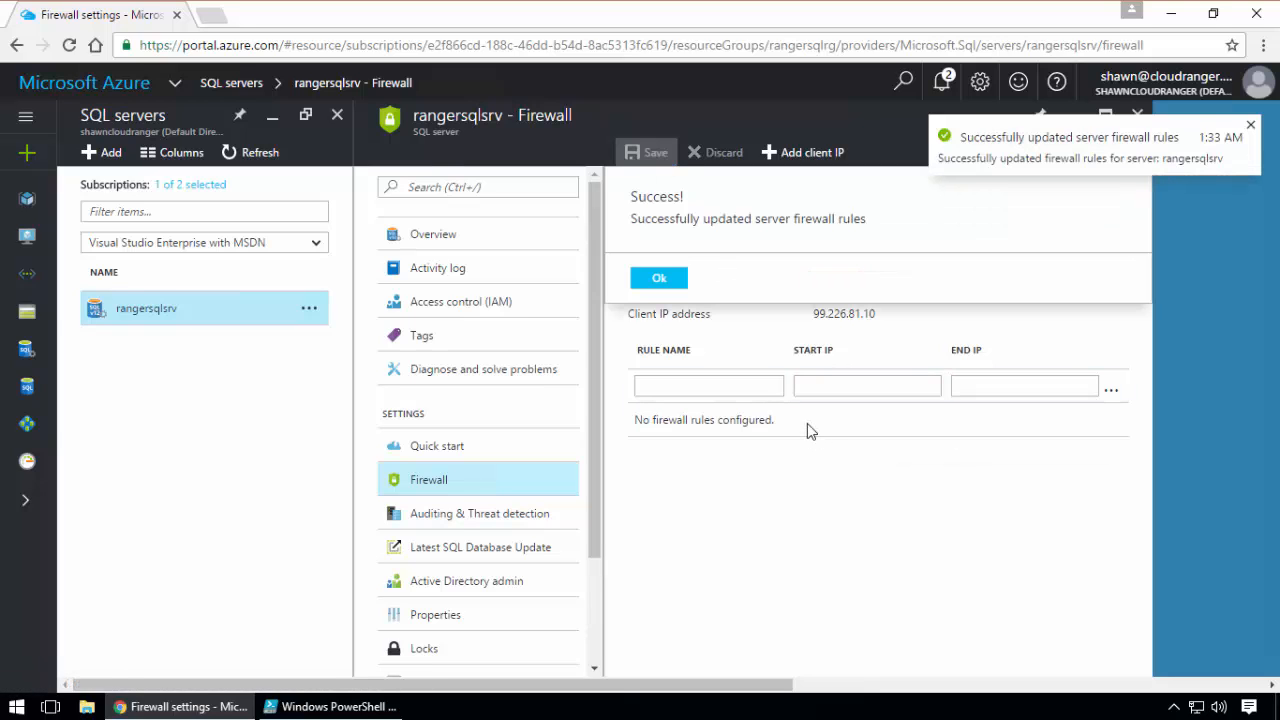
pyautogui.click(668, 279)
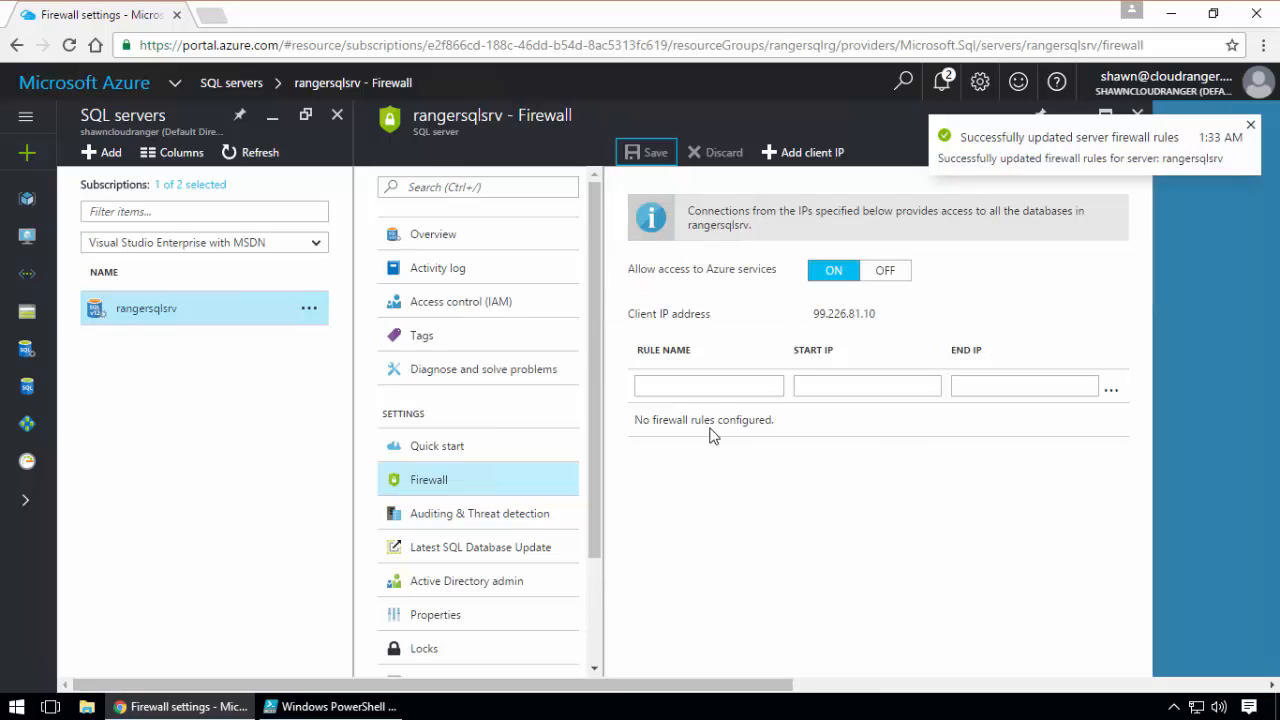
pyautogui.moveTo(638, 421); pyautogui.dragTo(860, 414)
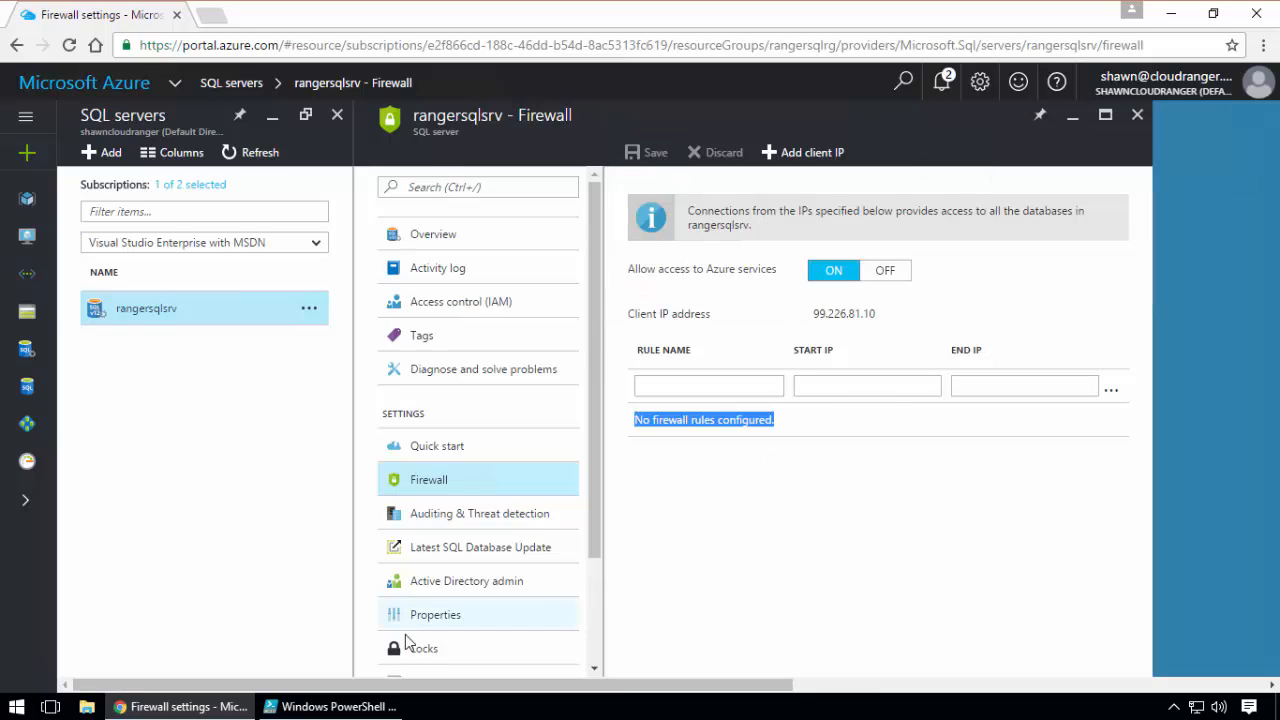
# Start SQL Server Management Studio and try to connect to rangersqlsrv.database.windows.net as ranger1, entering the login password
pyautogui.moveTo(332, 713)
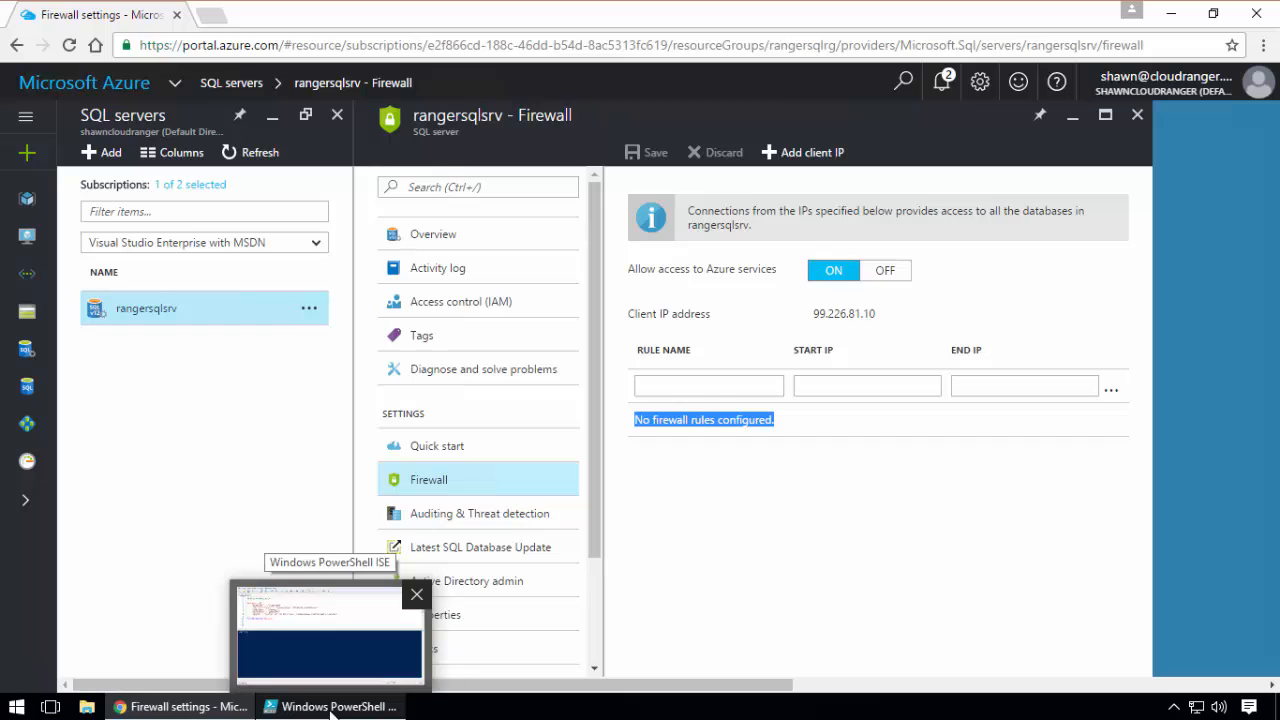
pyautogui.click(16, 708)
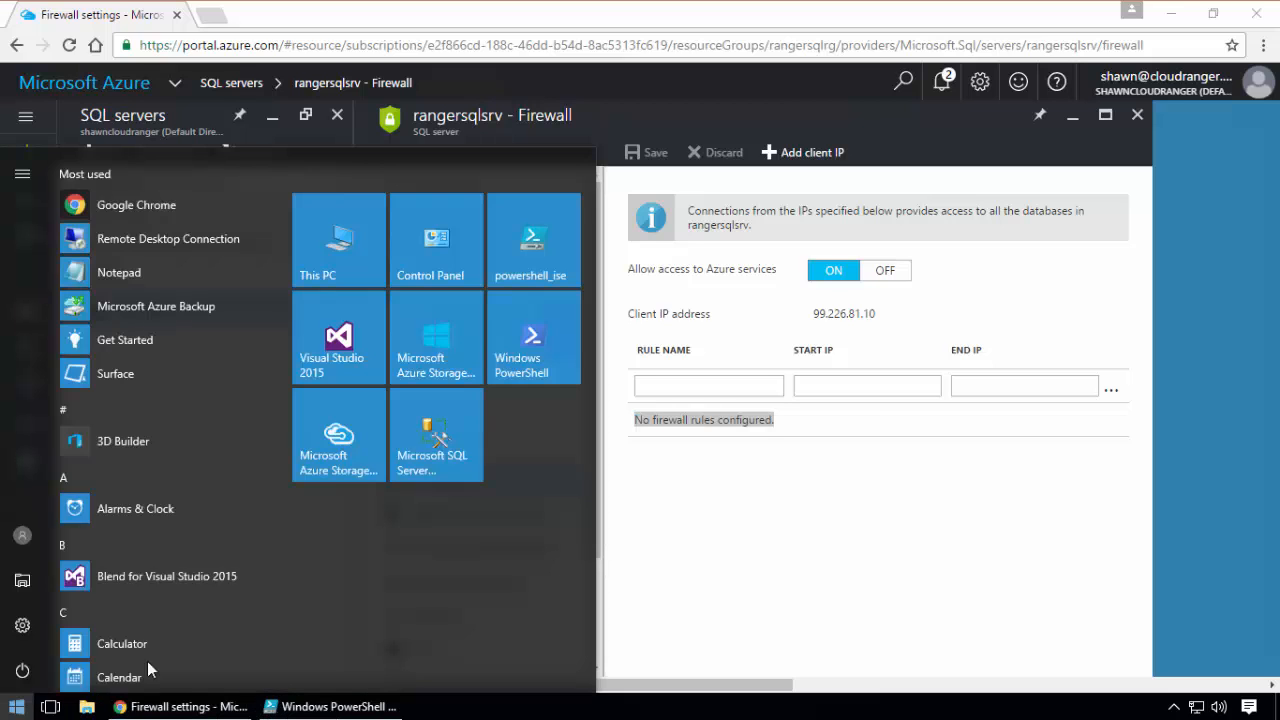
pyautogui.click(431, 445)
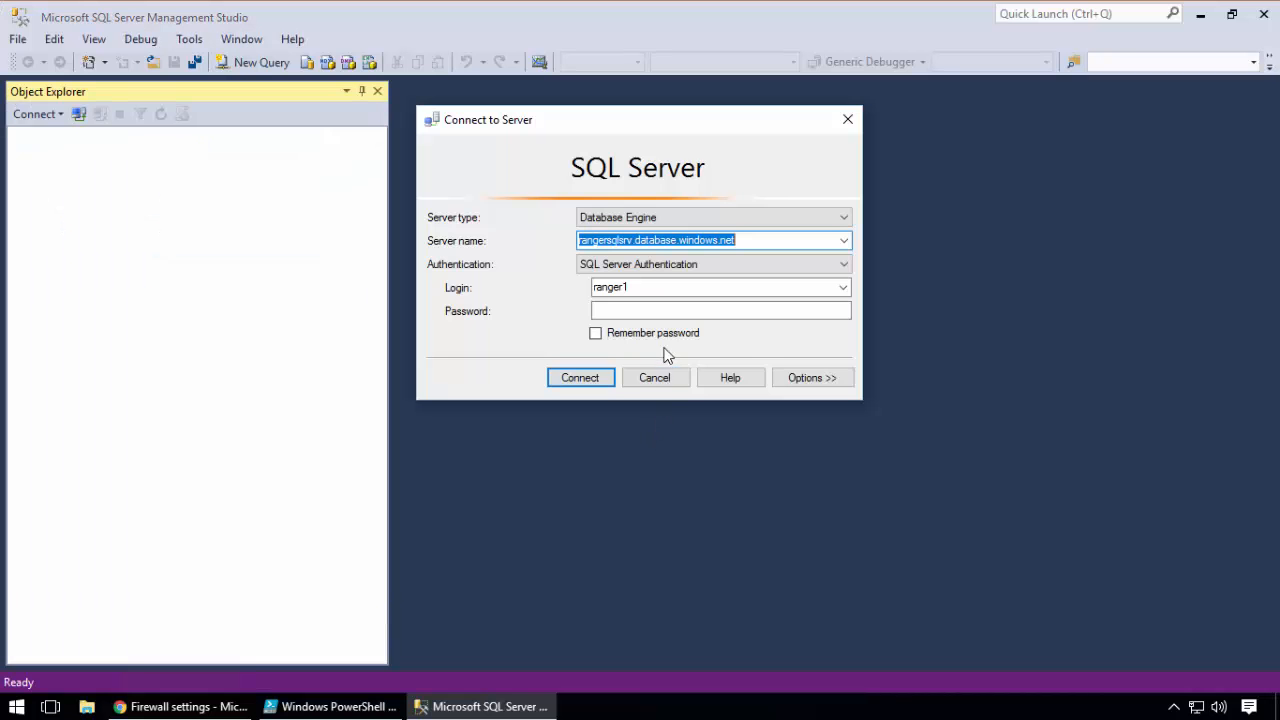
pyautogui.click(782, 374)
pyautogui.click(450, 220)
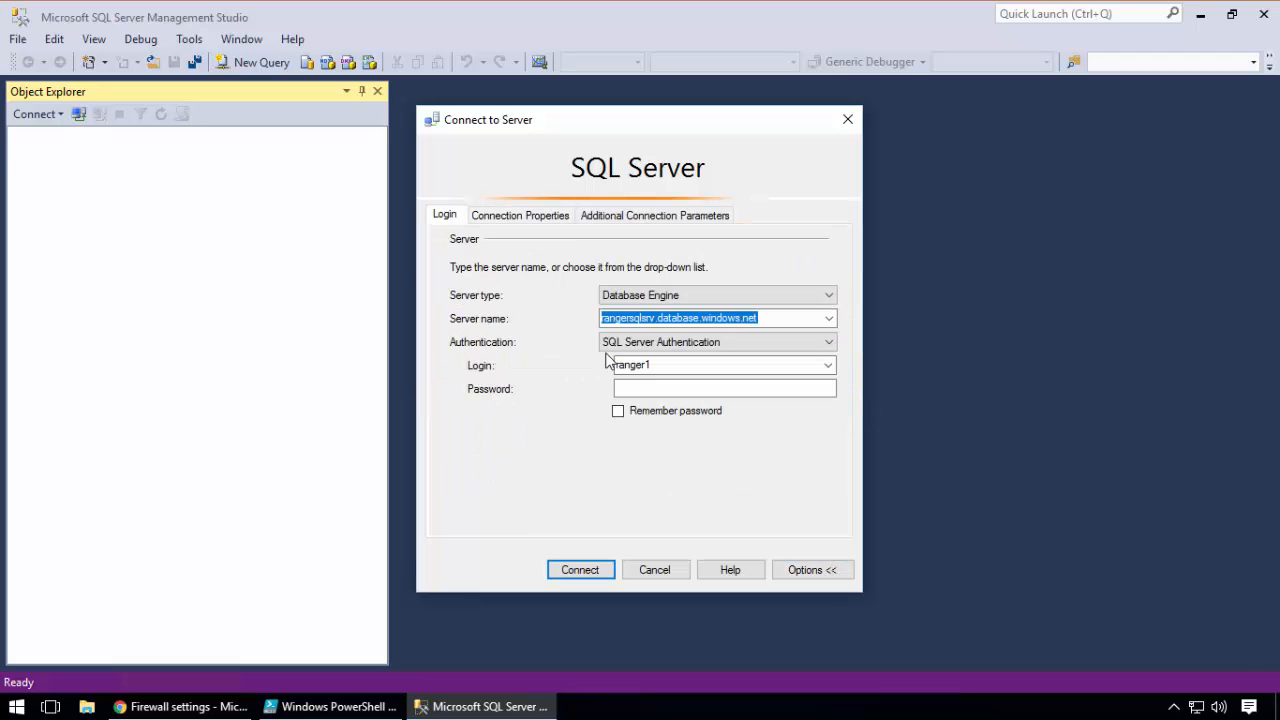
pyautogui.click(643, 389)
pyautogui.write('P')
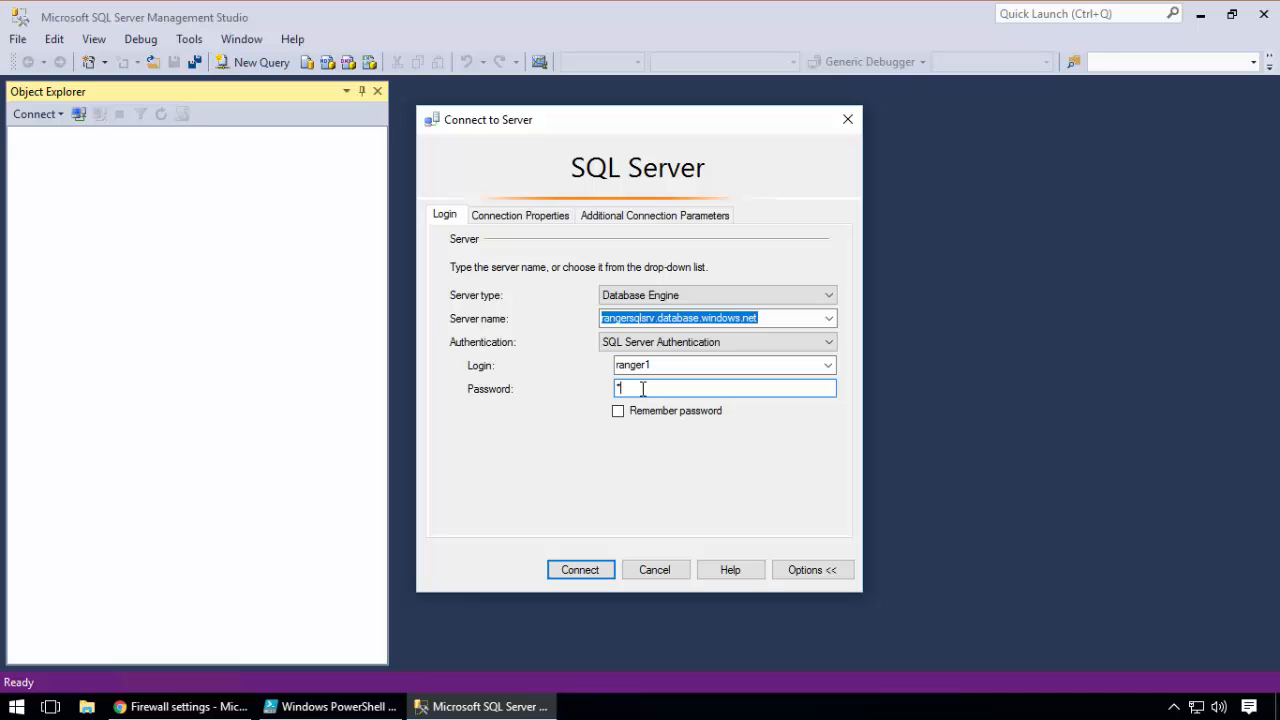
pyautogui.press('Return')
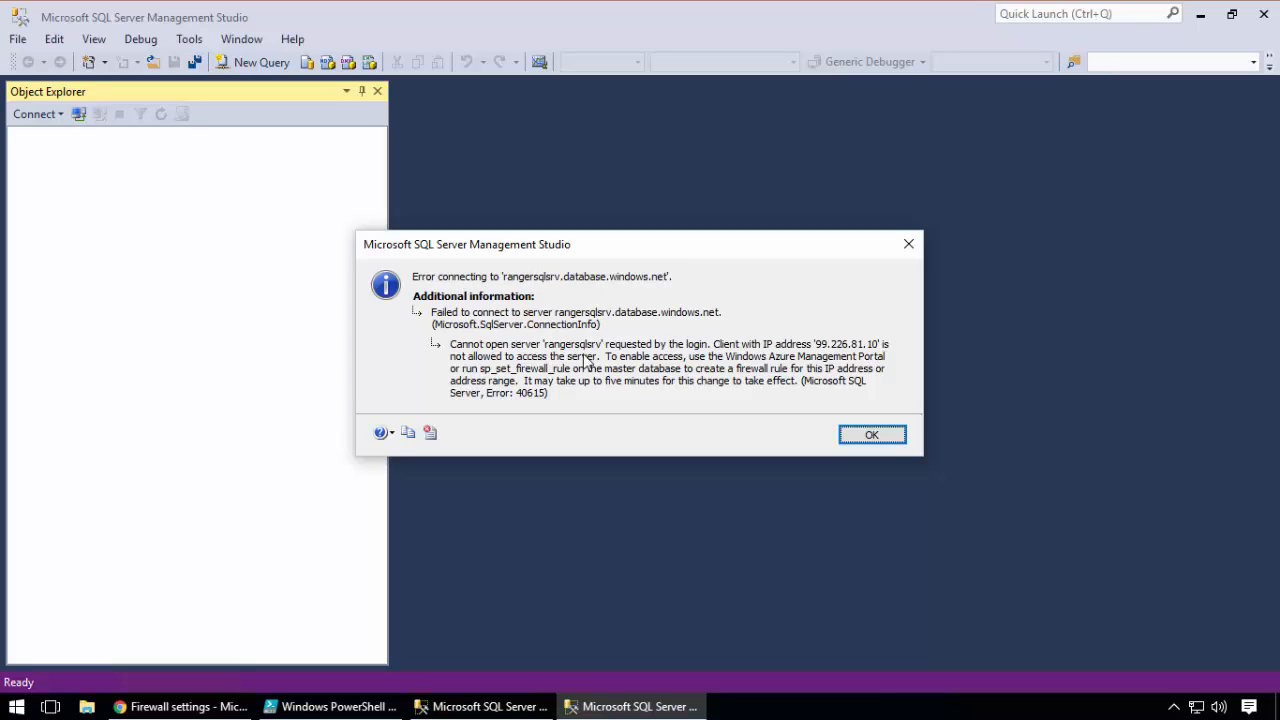
pyautogui.click(871, 434)
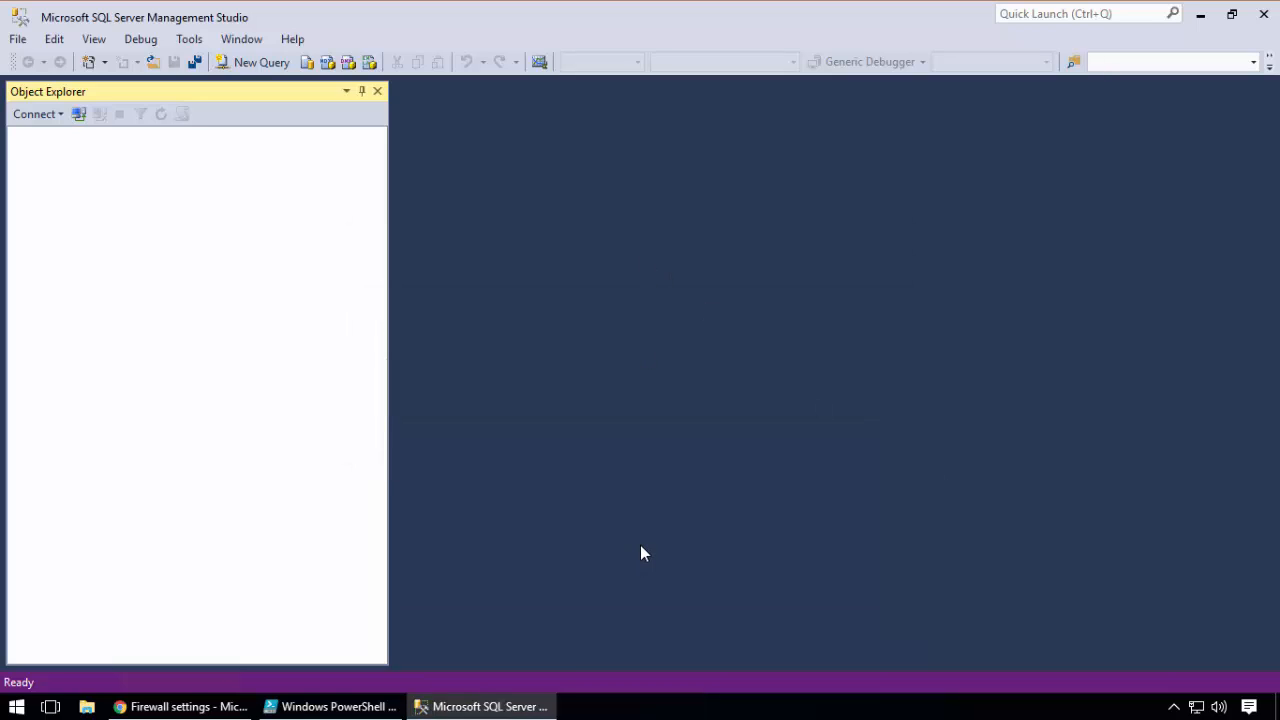
# Revisit the rangersqlsrv firewall settings in the Azure portal and close SQL Server Management Studio
pyautogui.click(200, 709)
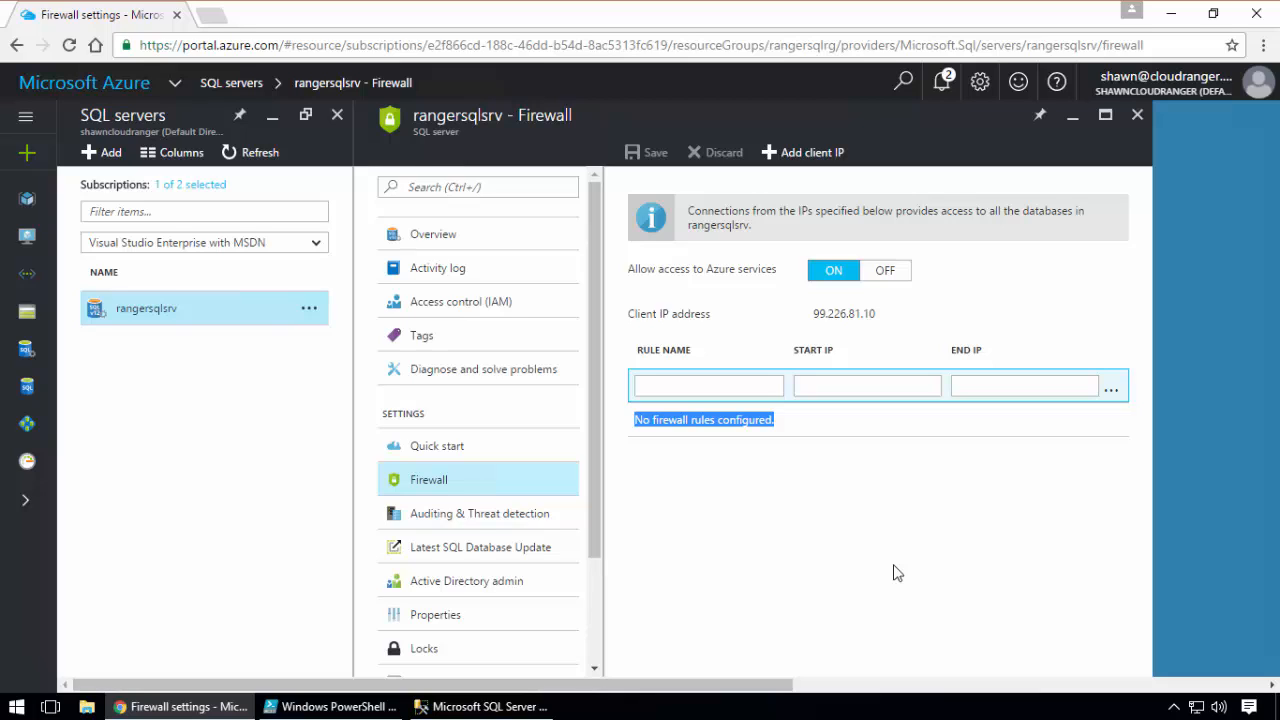
pyautogui.click(482, 706)
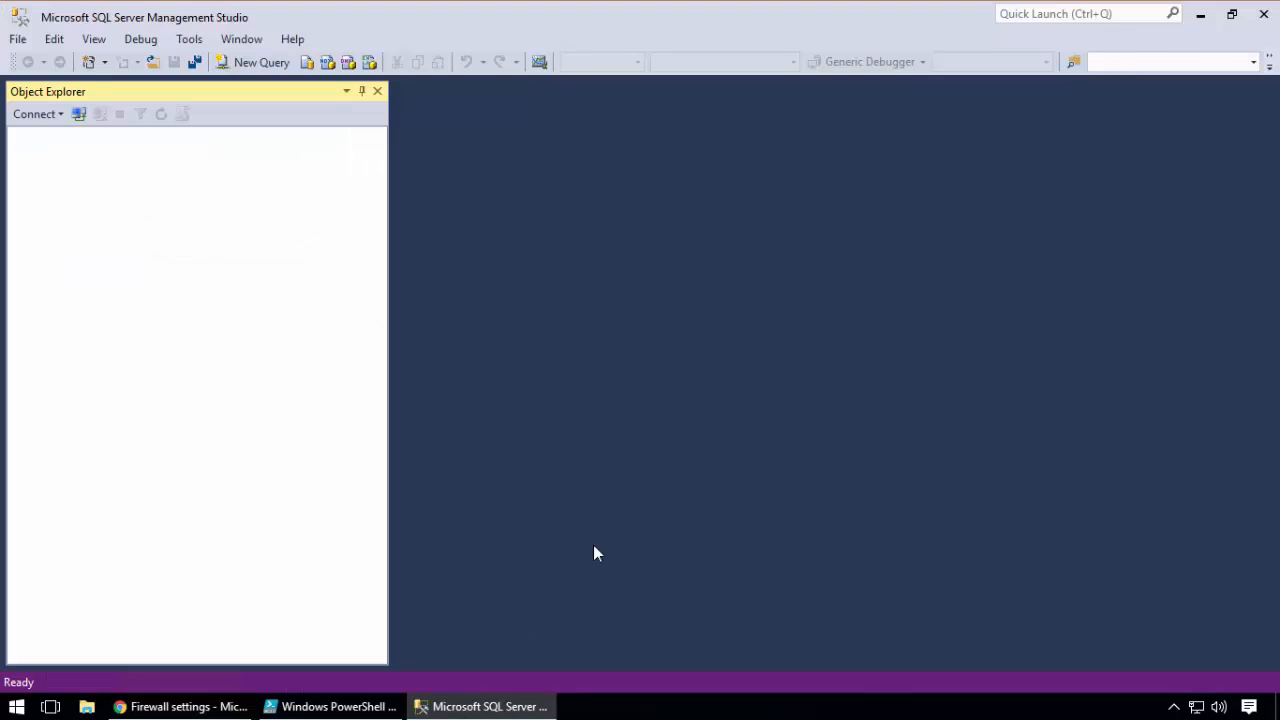
pyautogui.click(1264, 14)
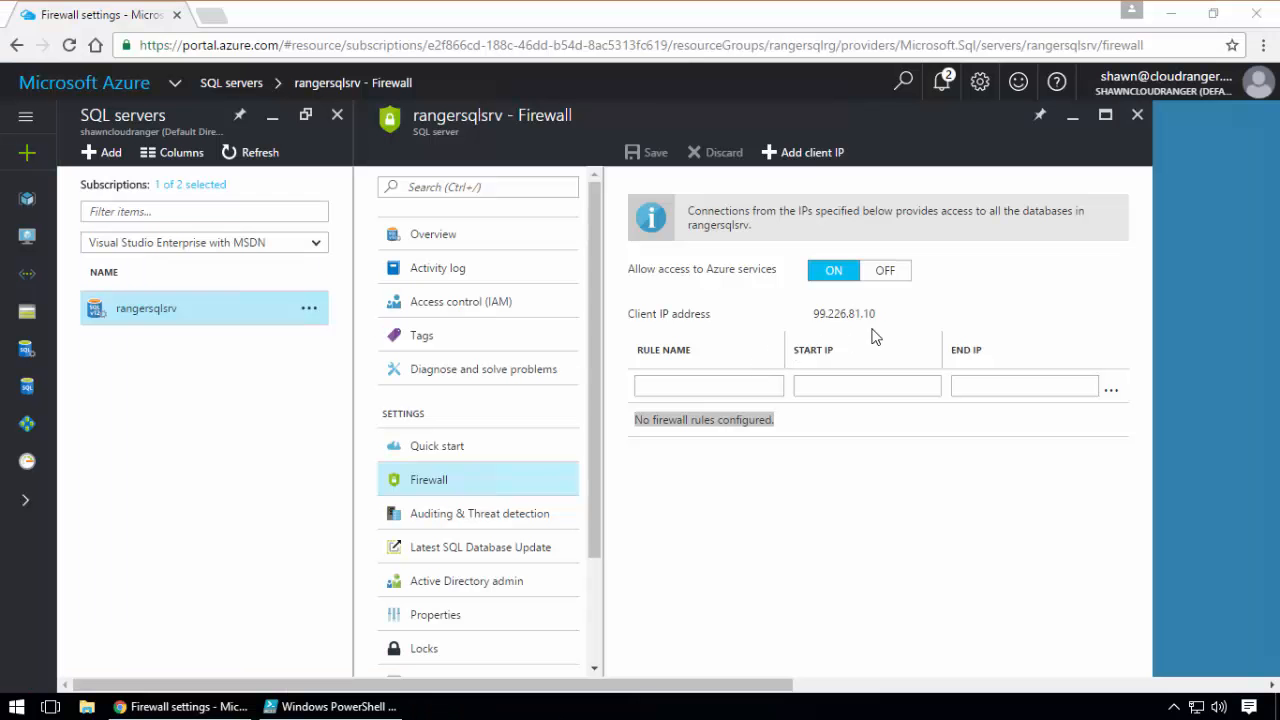
# Copy the client IP address from the rangersqlsrv firewall settings and name a new firewall rule MyHome
pyautogui.moveTo(876, 313); pyautogui.dragTo(813, 311)
pyautogui.rightClick(815, 311)
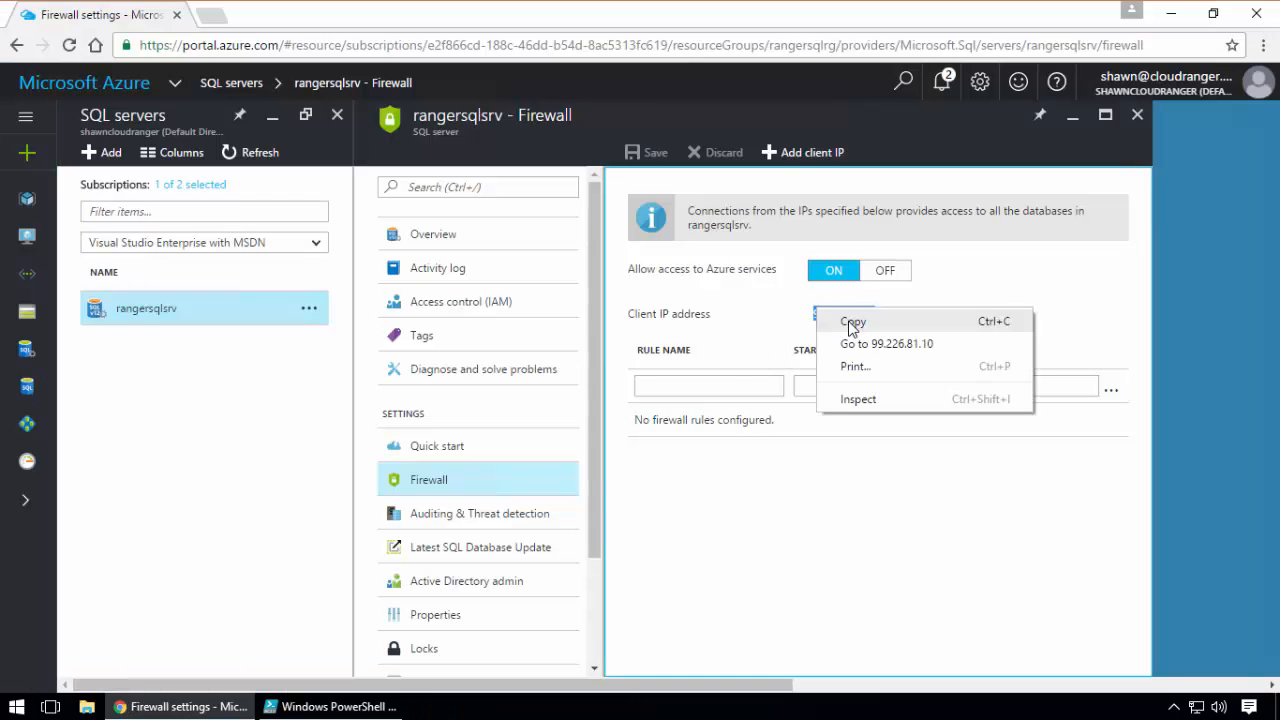
pyautogui.click(848, 323)
pyautogui.click(713, 385)
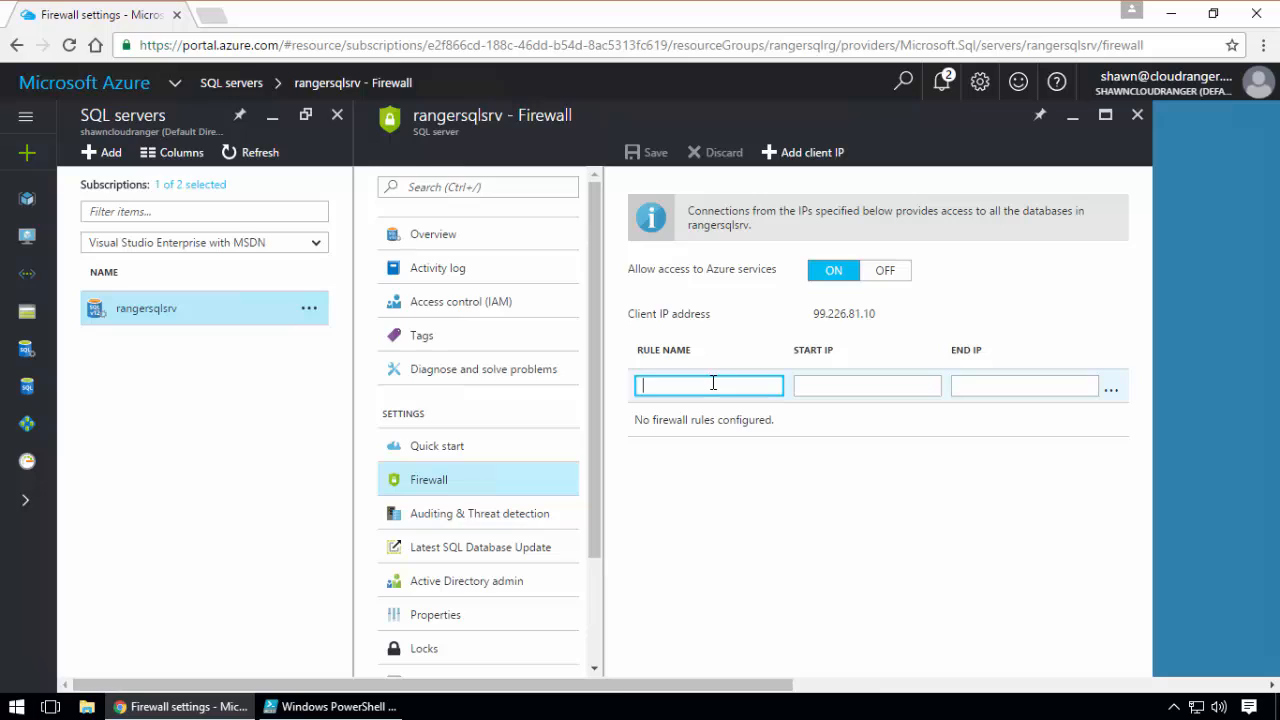
pyautogui.write('MyHOme')
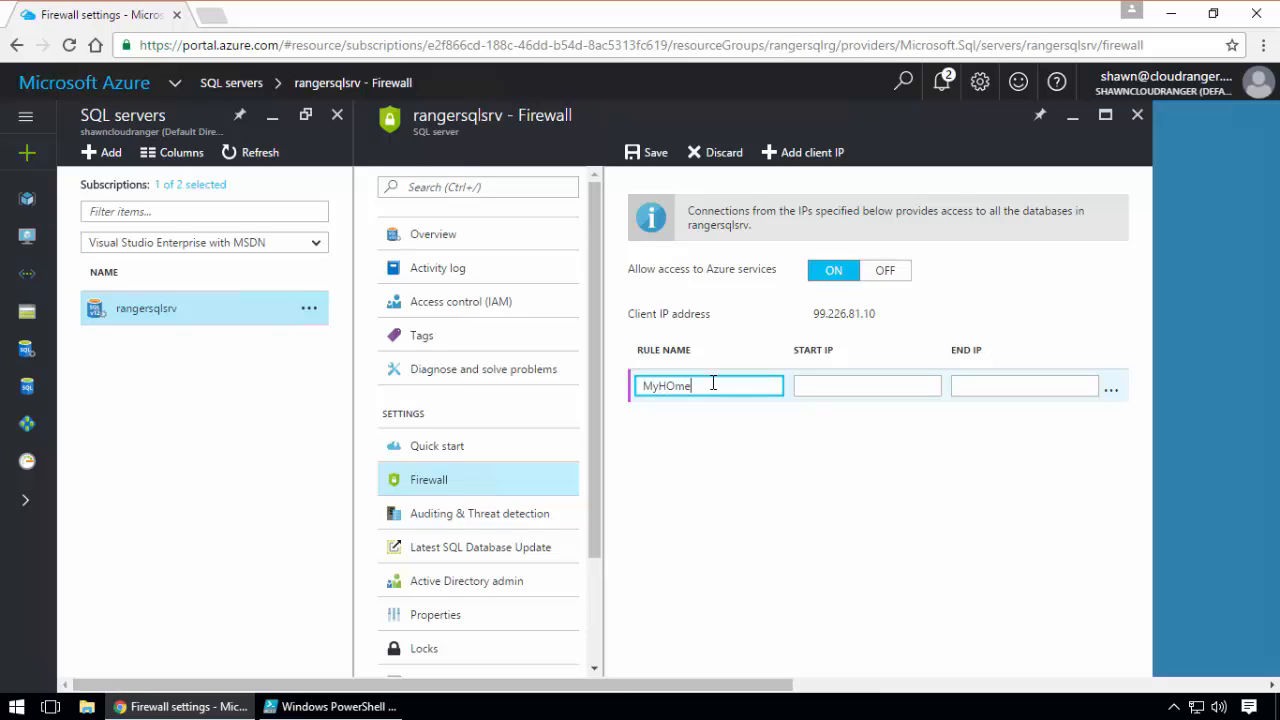
pyautogui.press('BackSpace')
pyautogui.press('BackSpace')
# Set both the start IP and end IP of the MyHome rule to 99.226.81.10 and save the firewall settings
pyautogui.click(808, 385)
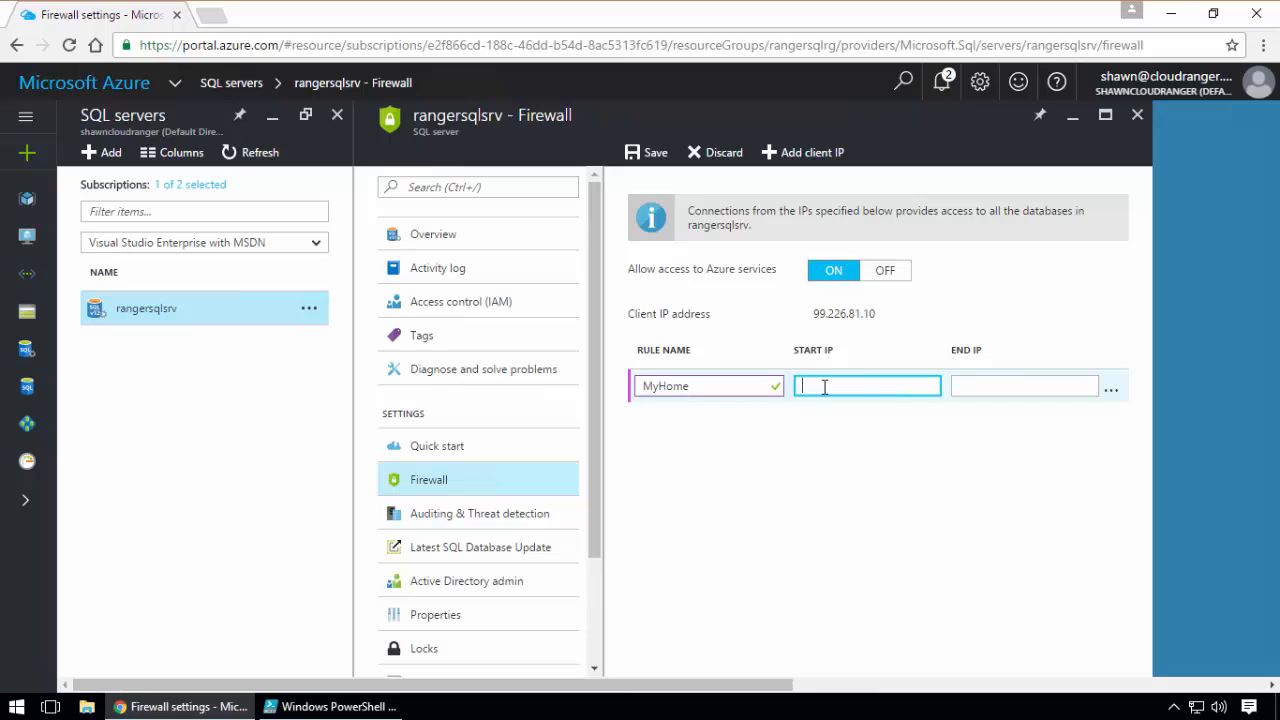
pyautogui.hotkey('ctrl', 'v')
pyautogui.click(1004, 382)
pyautogui.hotkey('ctrl', 'v')
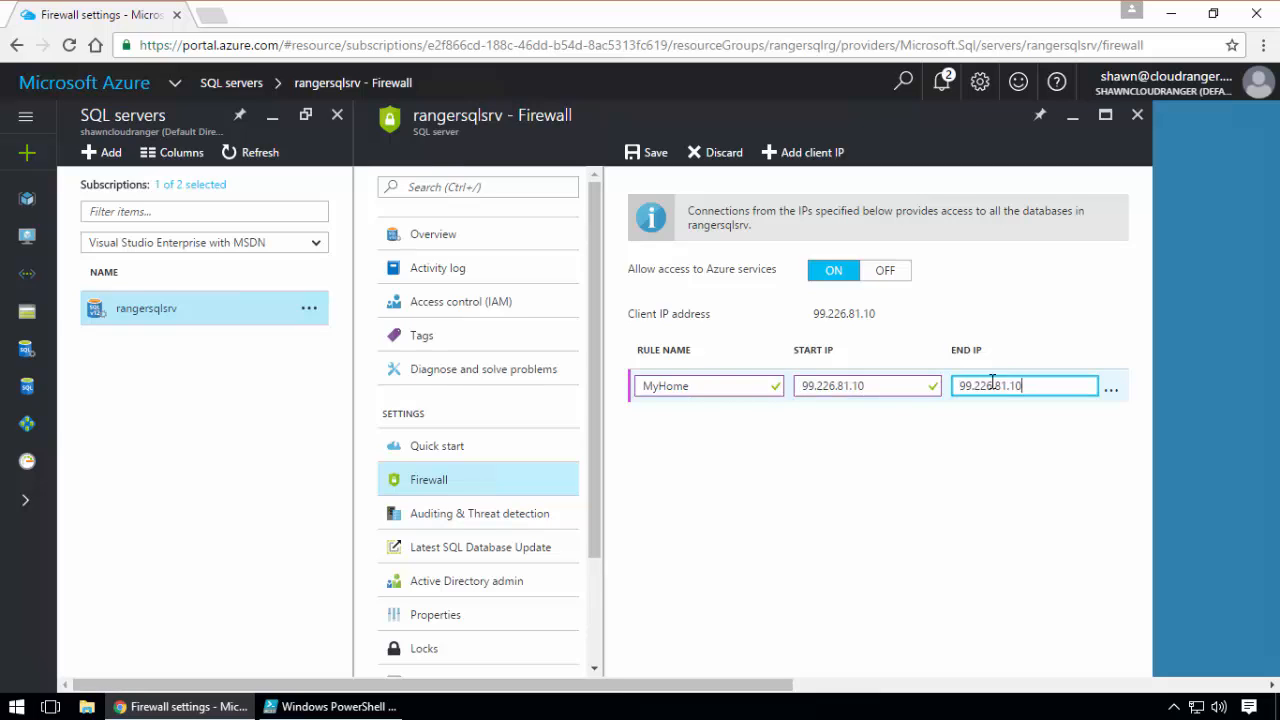
pyautogui.click(646, 152)
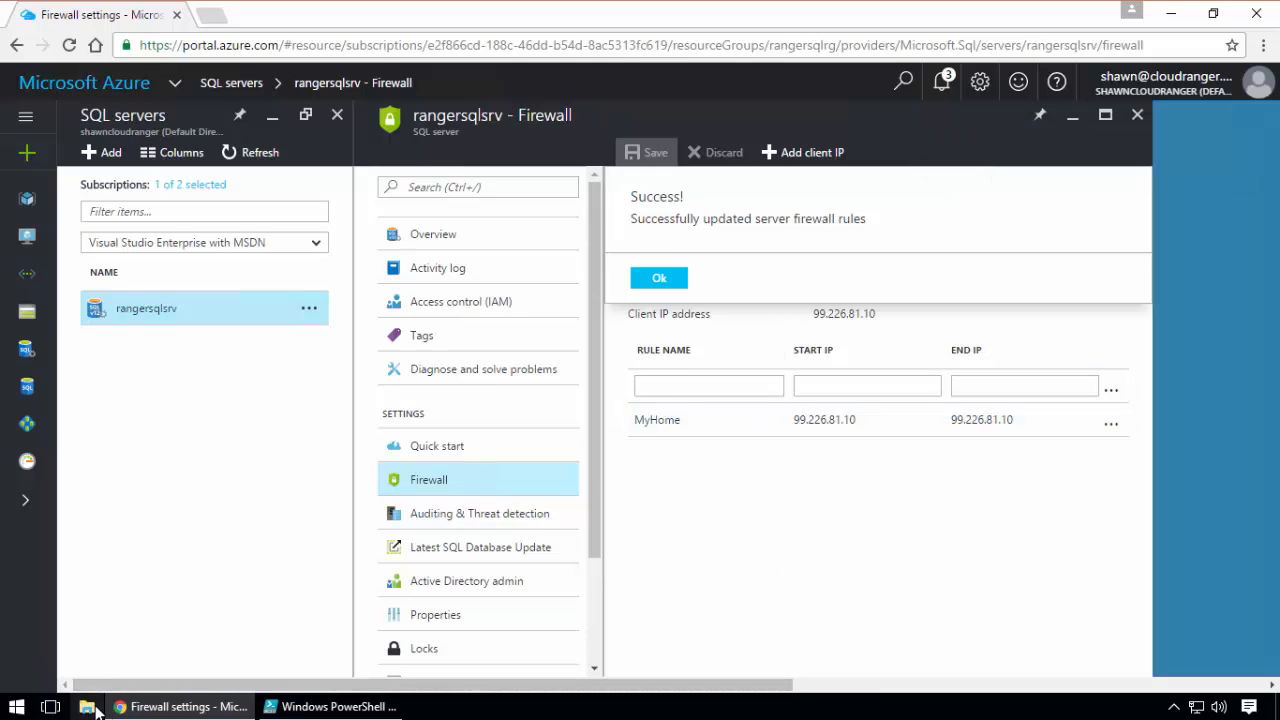
# Start SQL Server Management Studio again, acknowledge the firewall update message in the portal, and switch to the server connection dialog
pyautogui.click(17, 710)
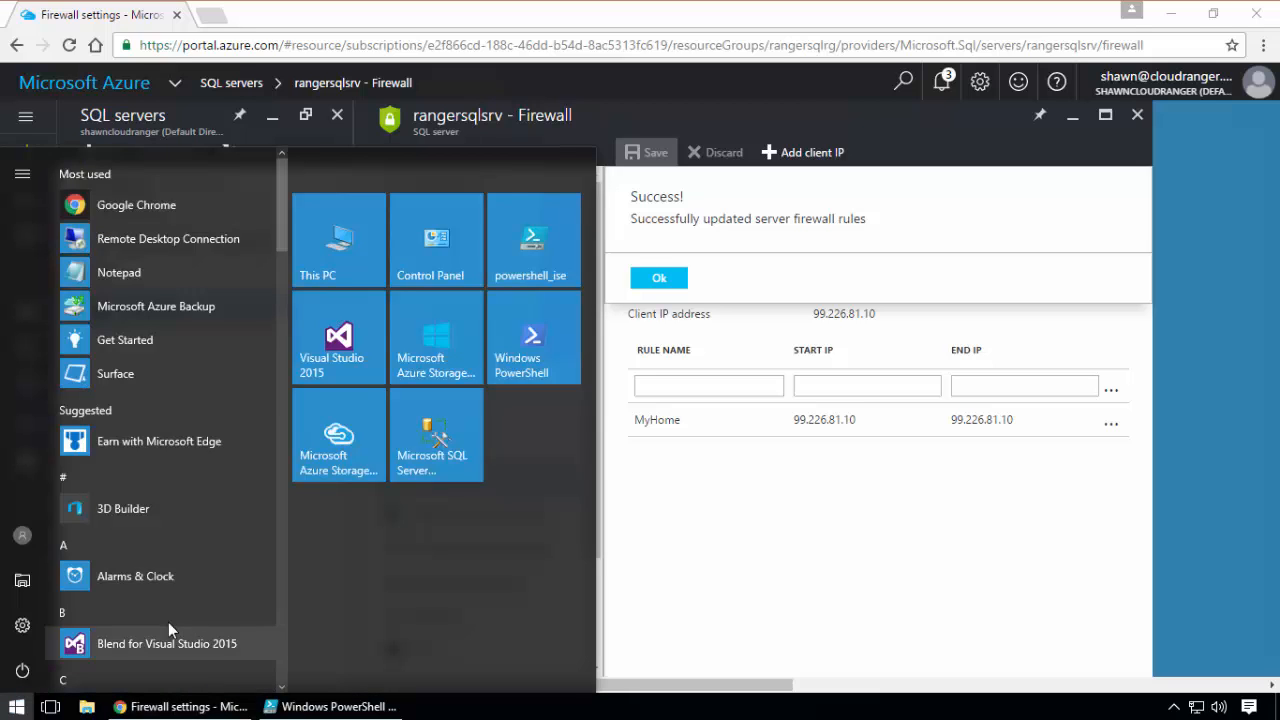
pyautogui.click(443, 436)
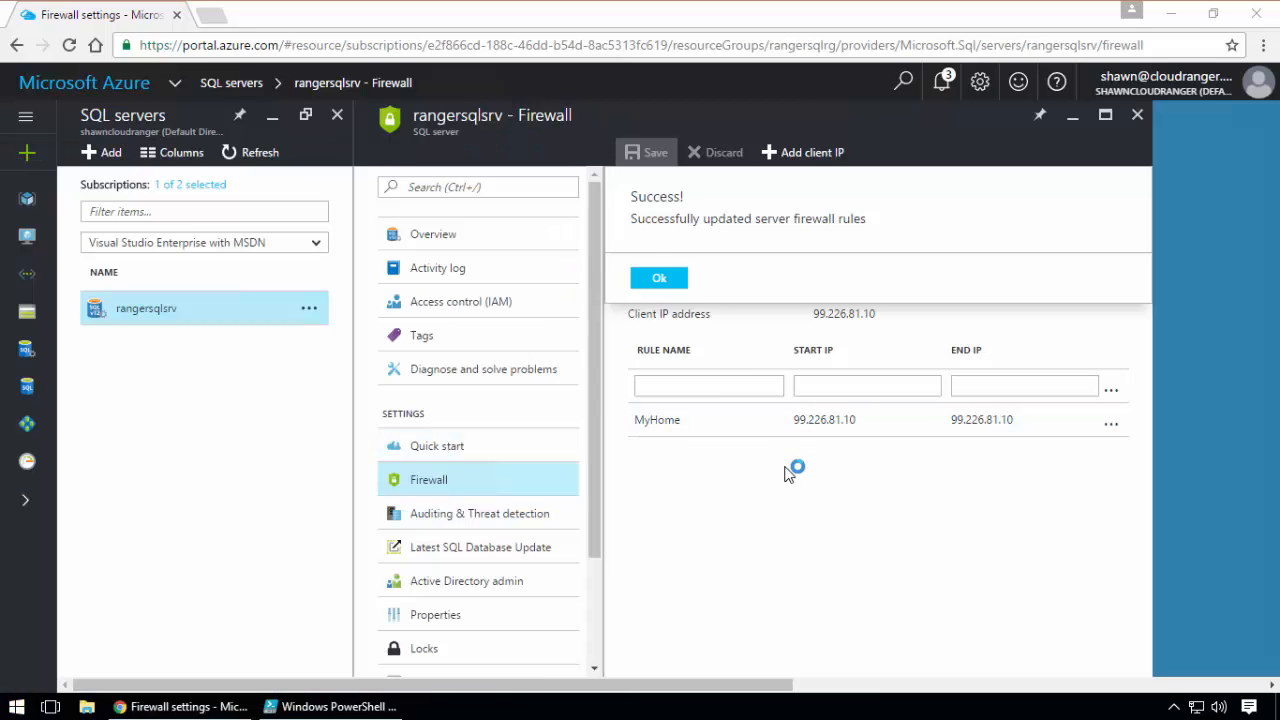
pyautogui.click(665, 280)
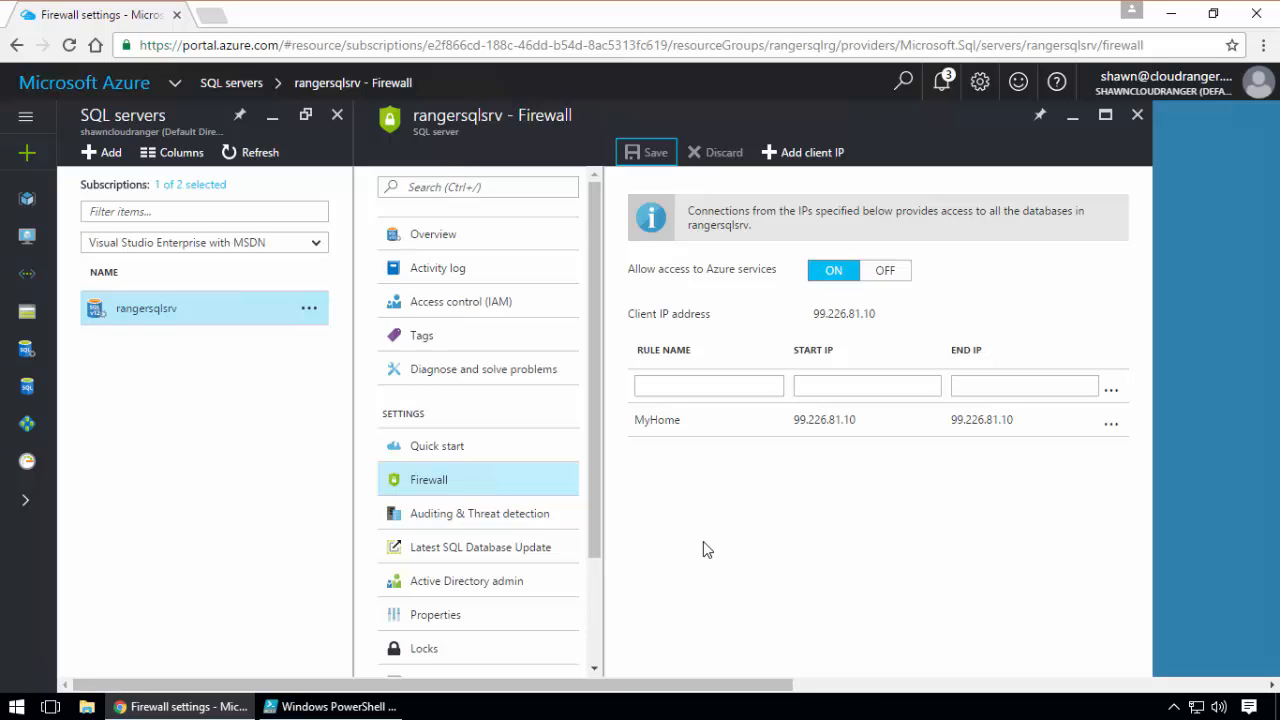
pyautogui.click(495, 711)
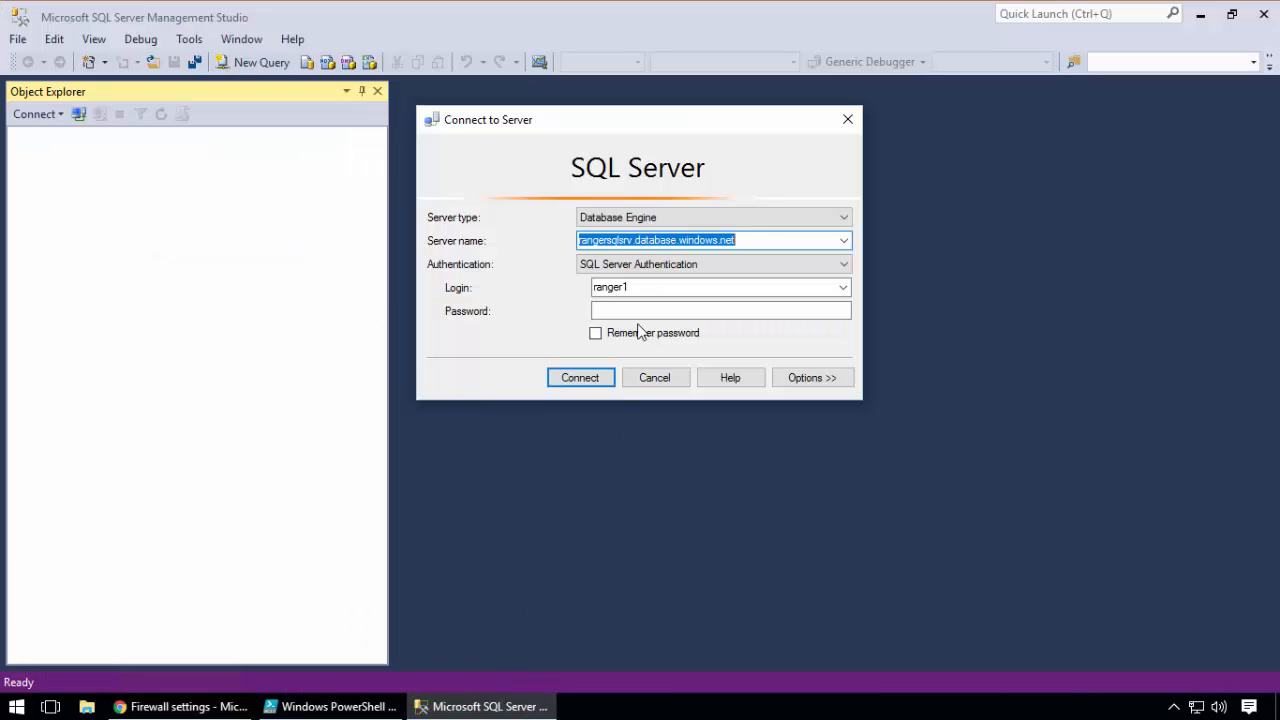
# Connect to rangersqlsrv.database.windows.net with the administrator's login name and password, choosing the connection's database in the extended options
pyautogui.doubleClick(637, 289)
pyautogui.write('shawn')
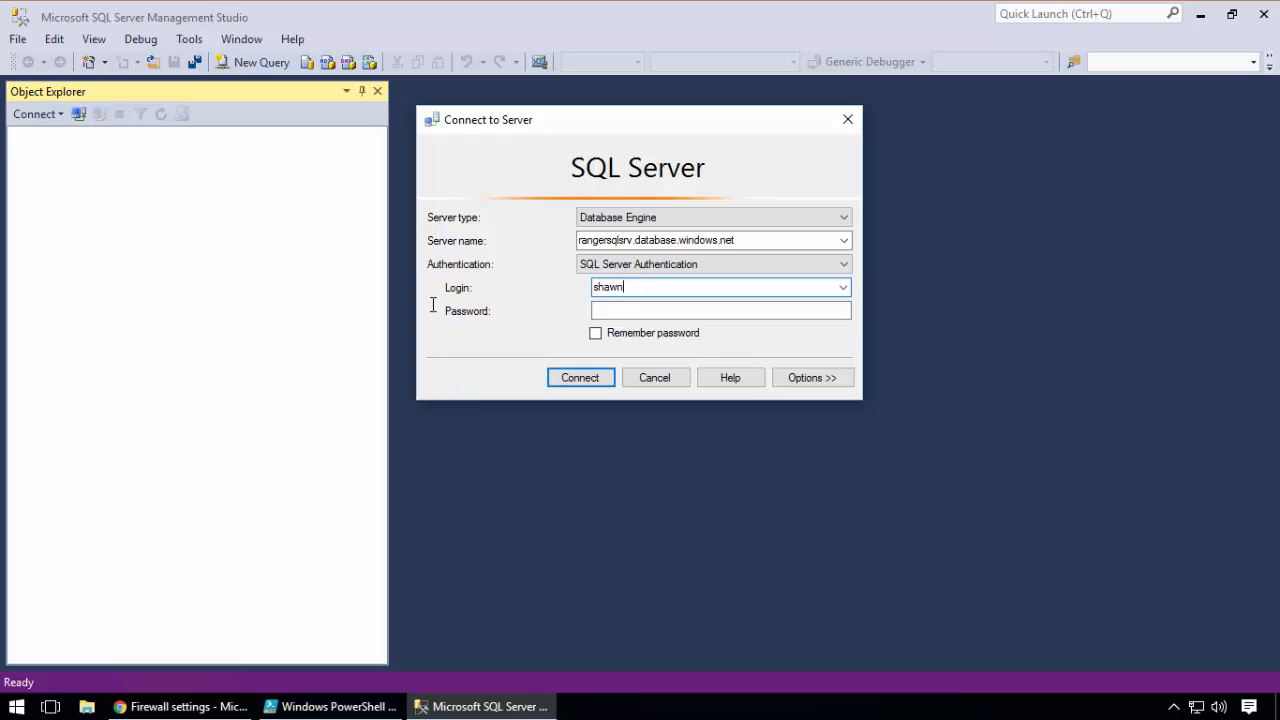
pyautogui.press('Tab')
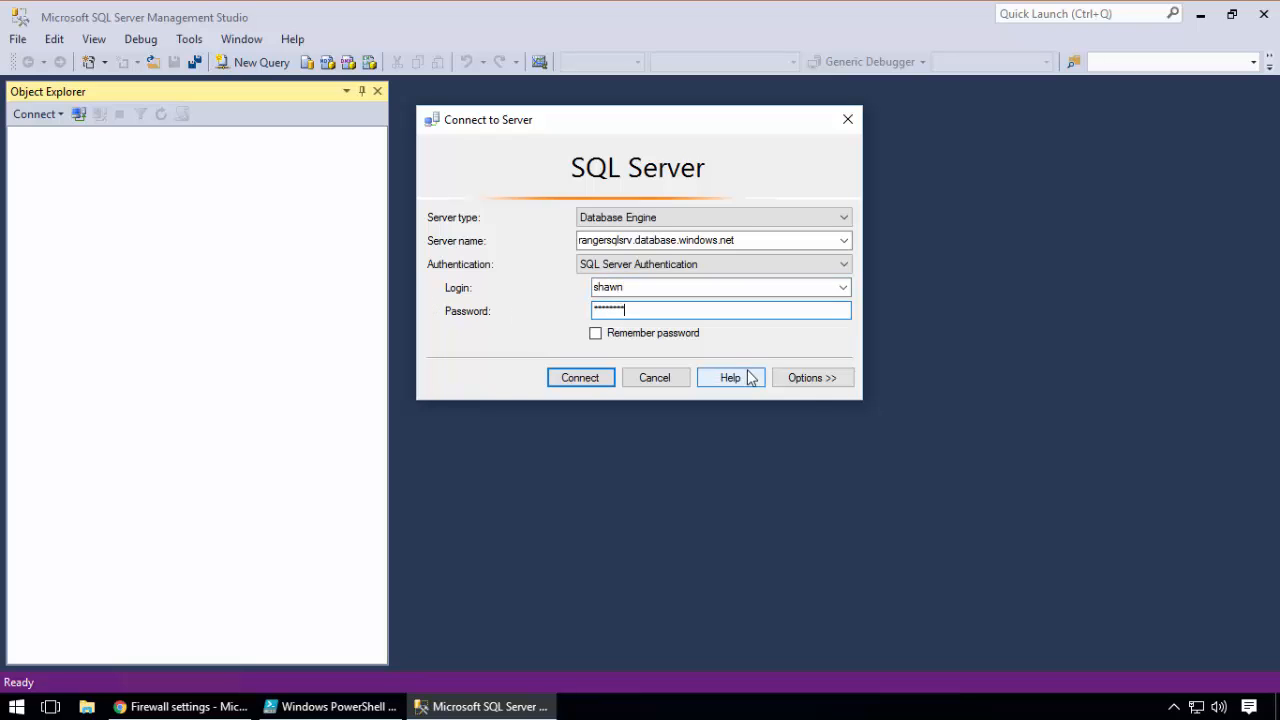
pyautogui.click(810, 380)
pyautogui.click(825, 280)
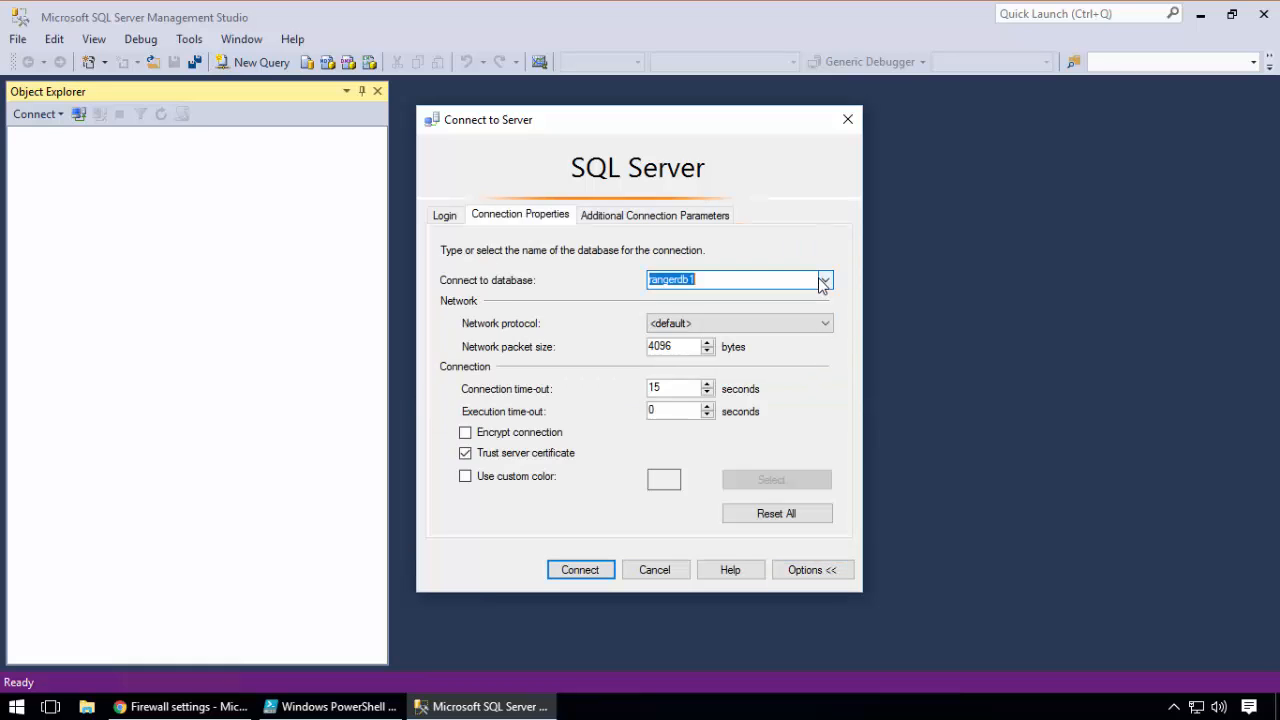
pyautogui.click(690, 309)
pyautogui.click(583, 569)
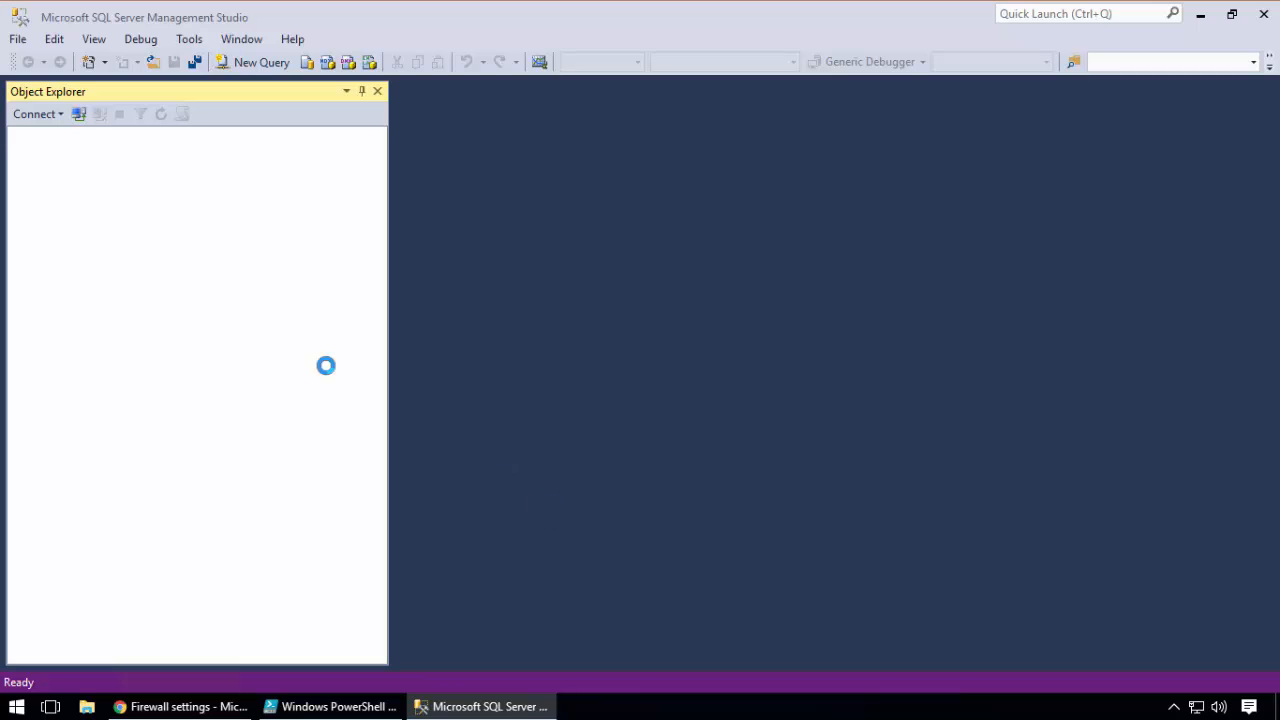
# Recheck the MyHome rule in the Azure portal, and expand the server's Databases folder in SQL Server Management Studio's Object Explorer
pyautogui.click(187, 707)
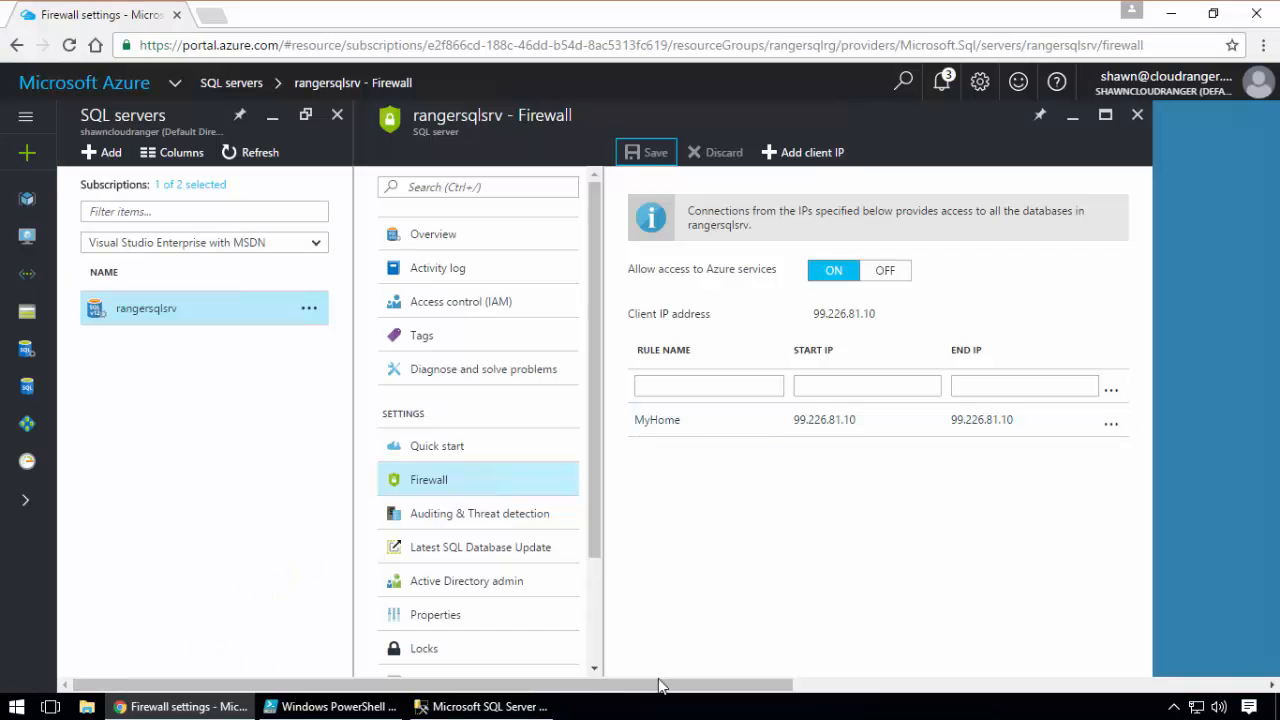
pyautogui.click(525, 707)
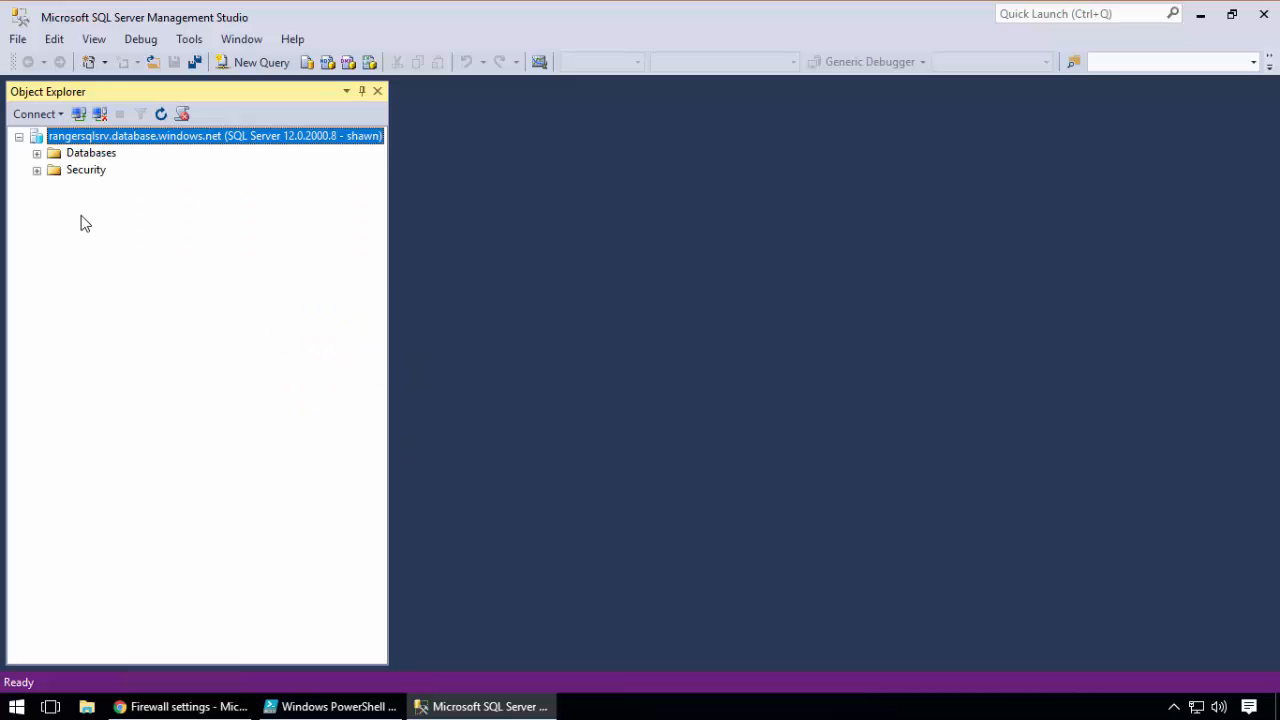
pyautogui.click(37, 154)
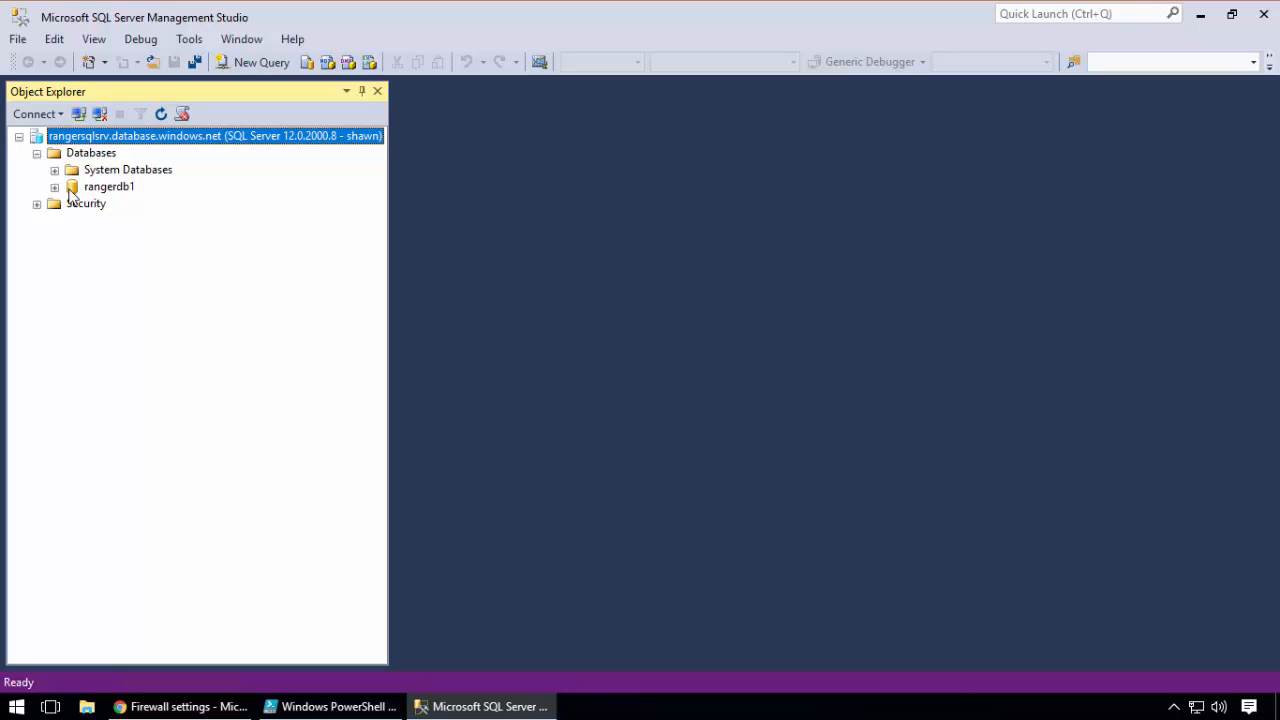
# Check the master database under System Databases, collapse that folder, and start a new query on rangerdb1
pyautogui.click(54, 170)
pyautogui.click(110, 189)
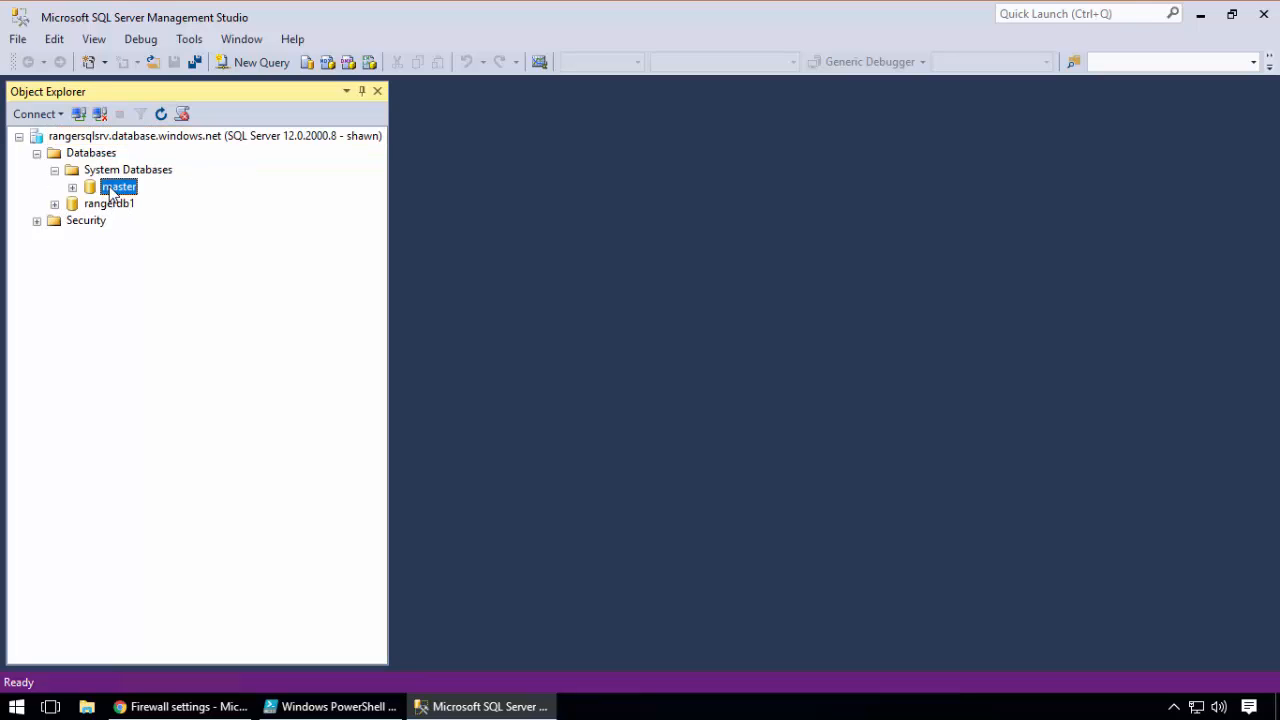
pyautogui.click(55, 170)
pyautogui.click(99, 185)
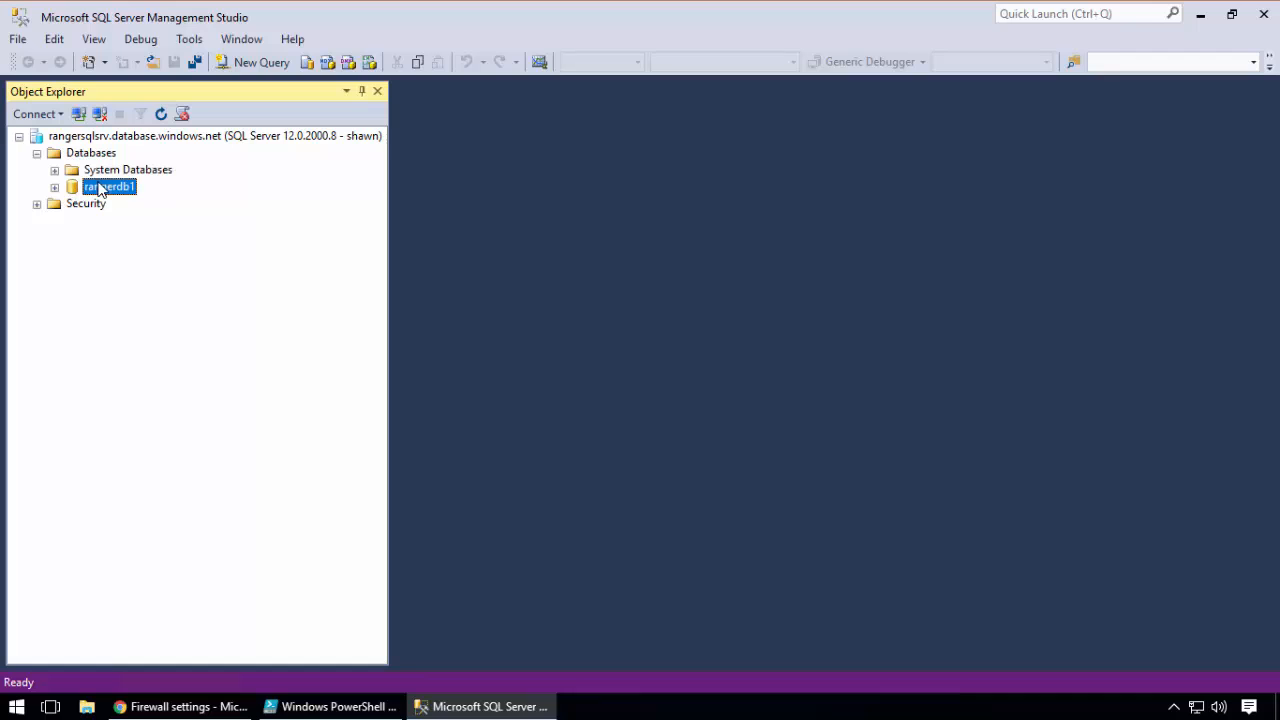
pyautogui.rightClick(113, 192)
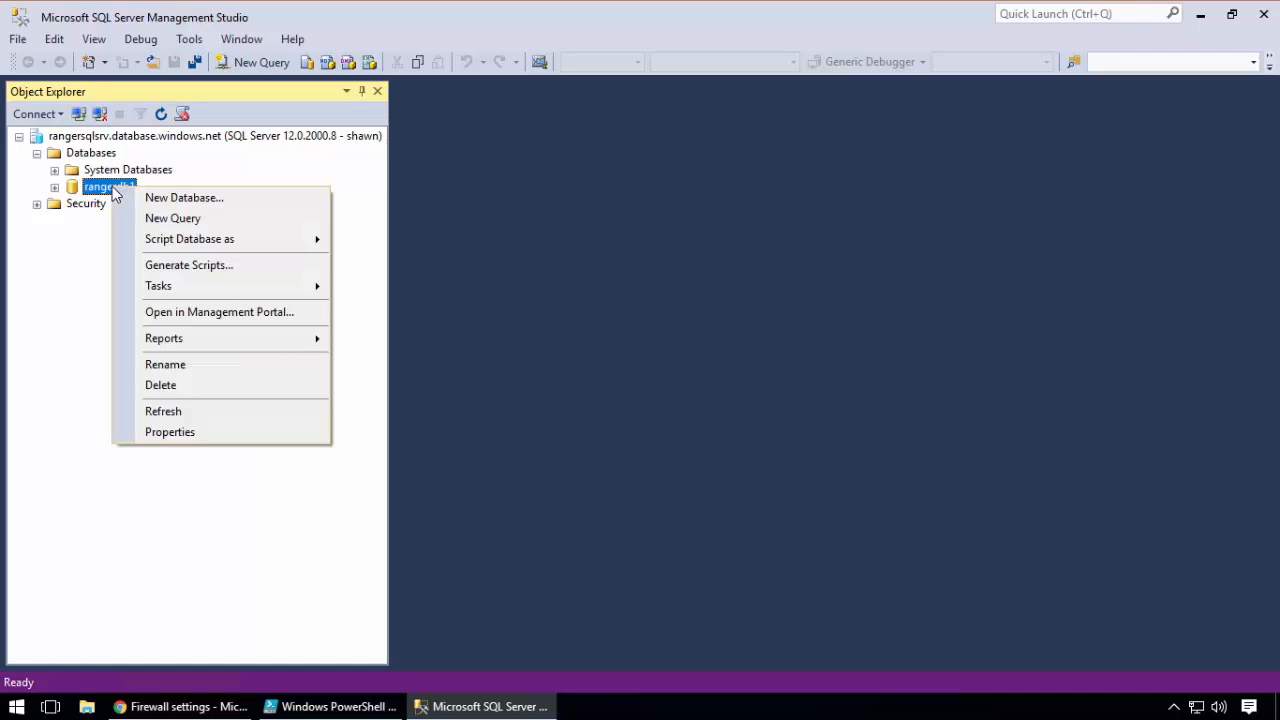
pyautogui.click(152, 218)
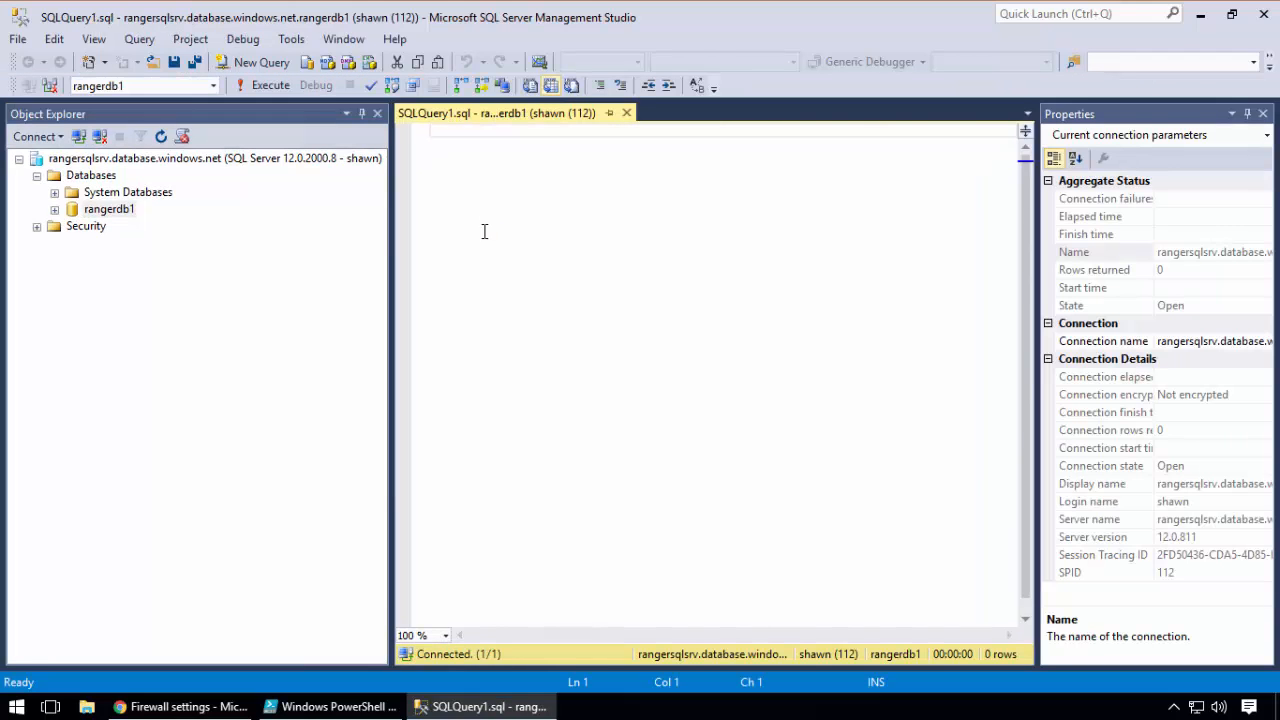
# Write the query "select * from sys.firewall_rules" for rangerdb1 and execute it
pyautogui.write('sele')
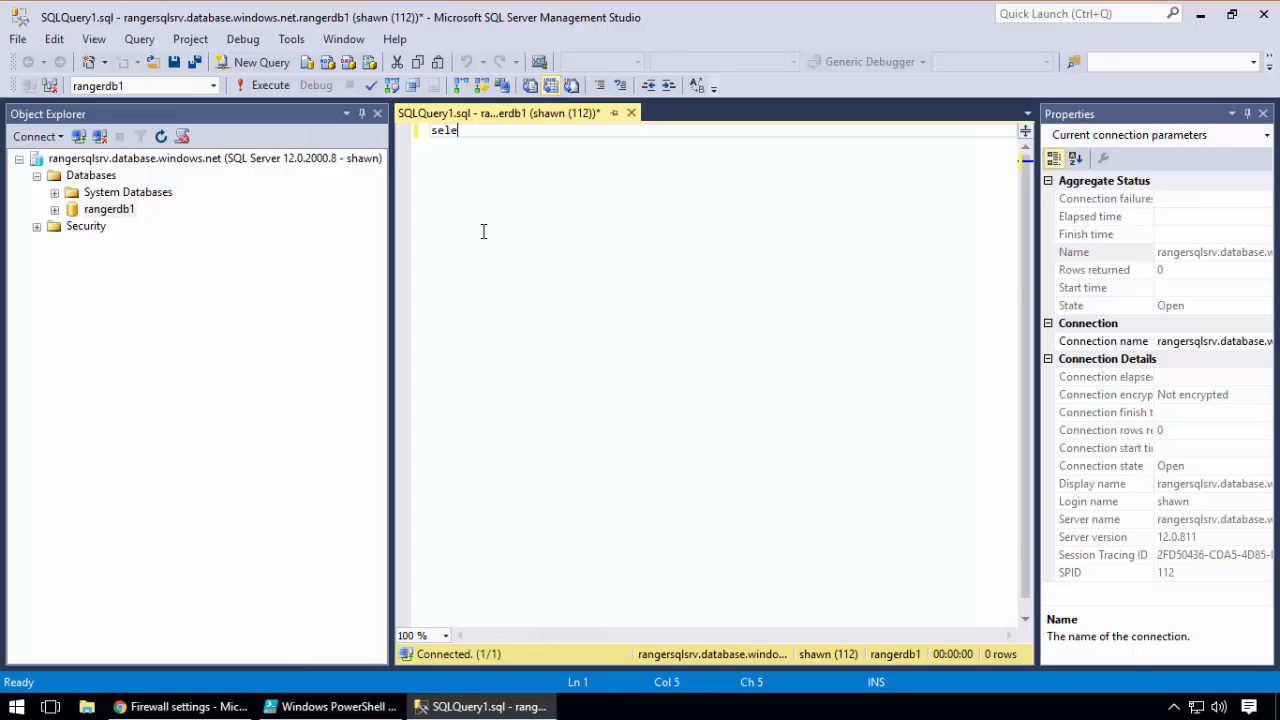
pyautogui.write('ct * fro,')
pyautogui.press('BackSpace')
pyautogui.write('.firew')
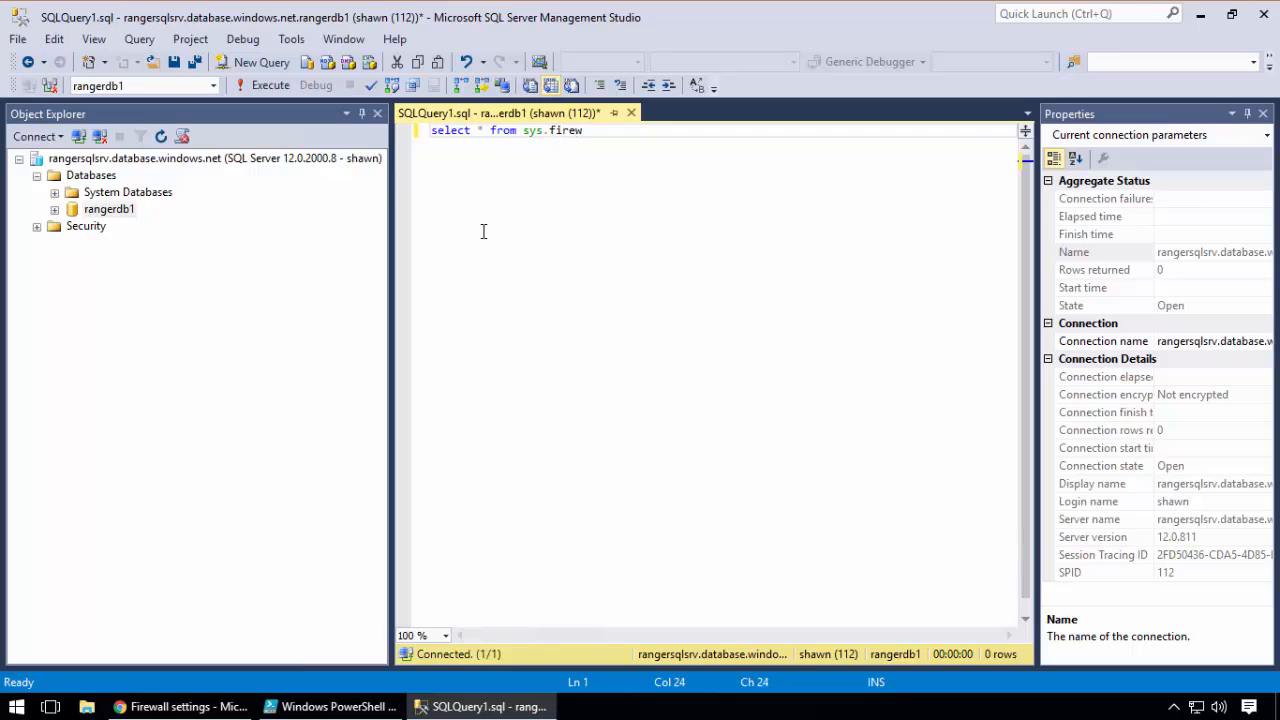
pyautogui.write('all_rules')
pyautogui.click(268, 85)
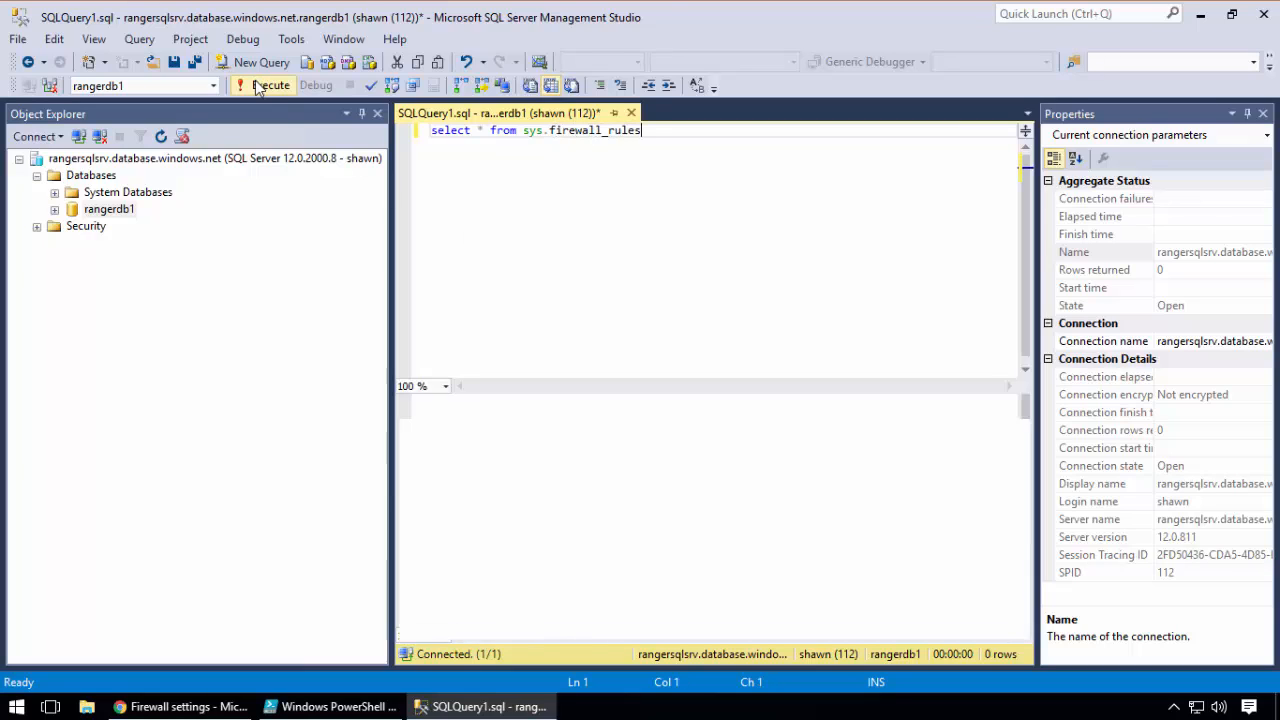
pyautogui.click(579, 194)
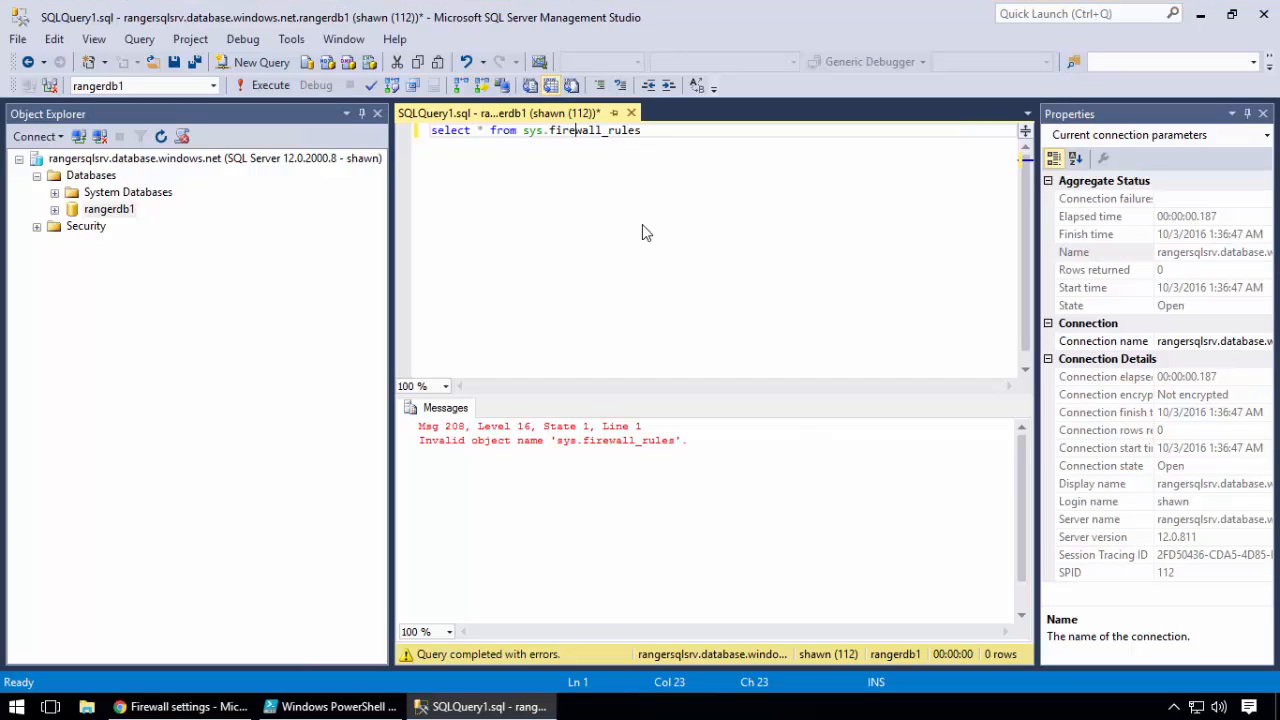
pyautogui.click(667, 132)
pyautogui.doubleClick(606, 130)
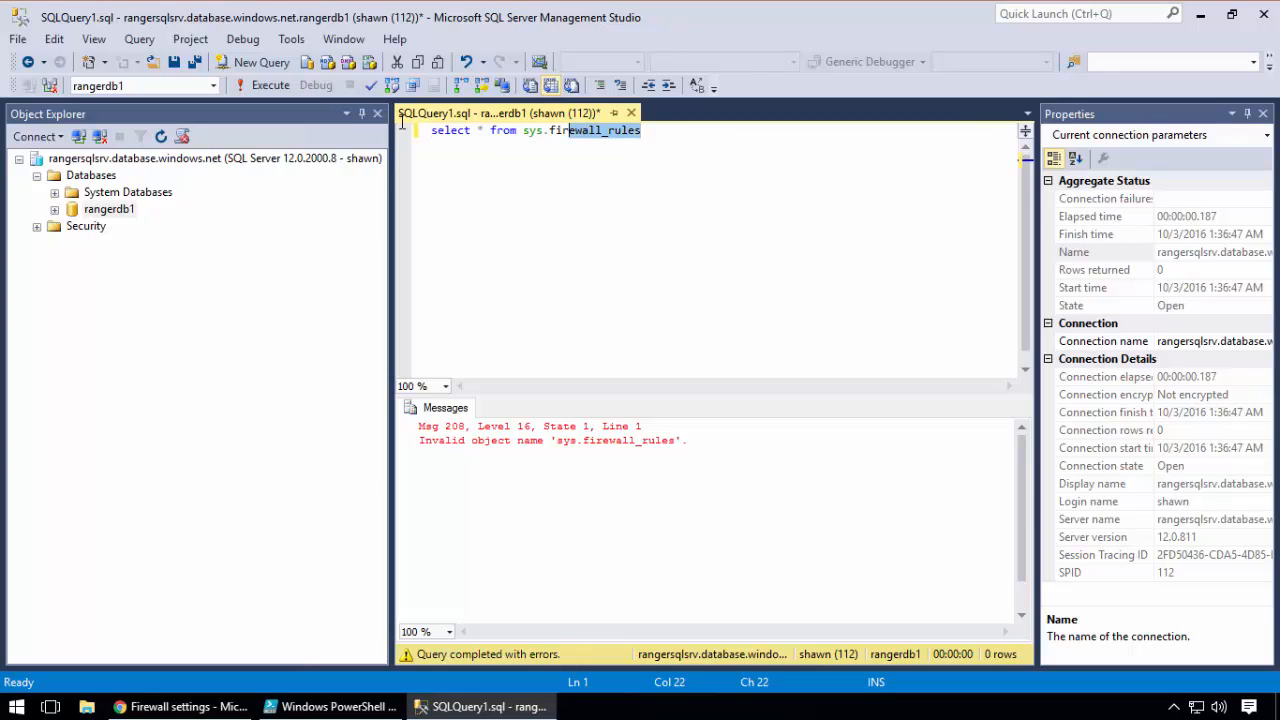
pyautogui.click(523, 131)
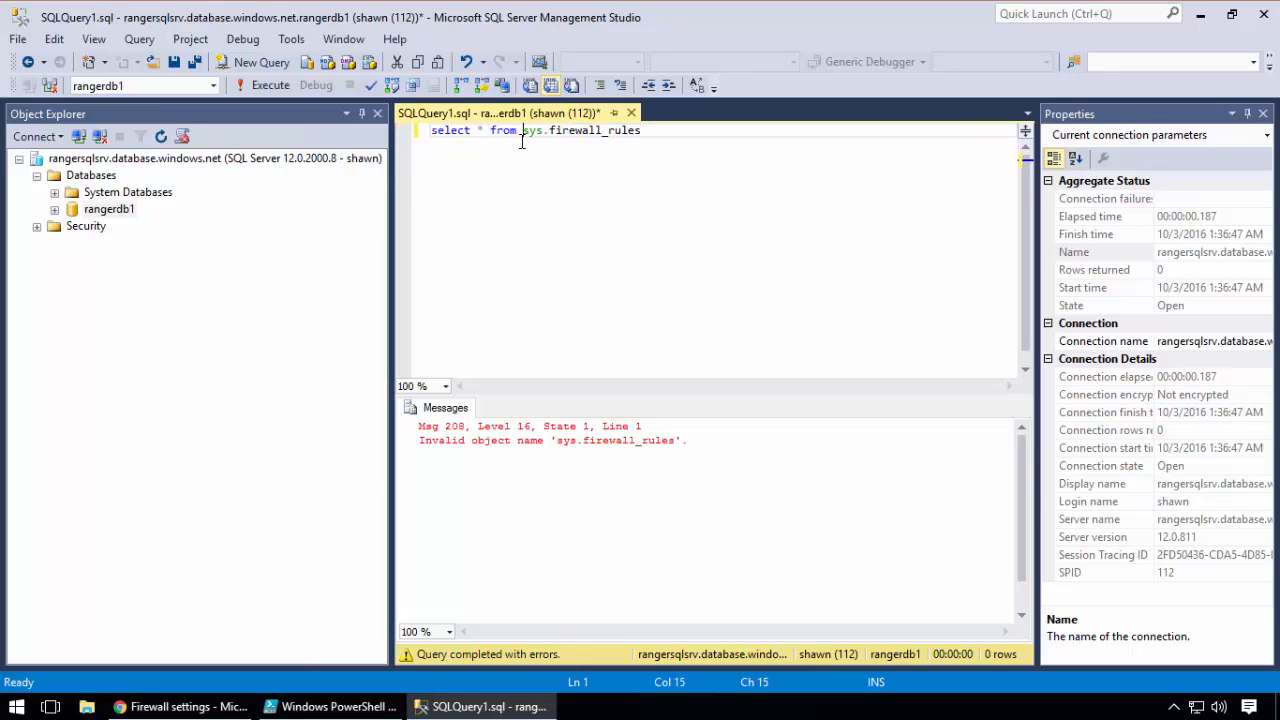
# Expand System Databases and start a new query on the master database
pyautogui.click(54, 192)
pyautogui.click(120, 211)
pyautogui.rightClick(120, 213)
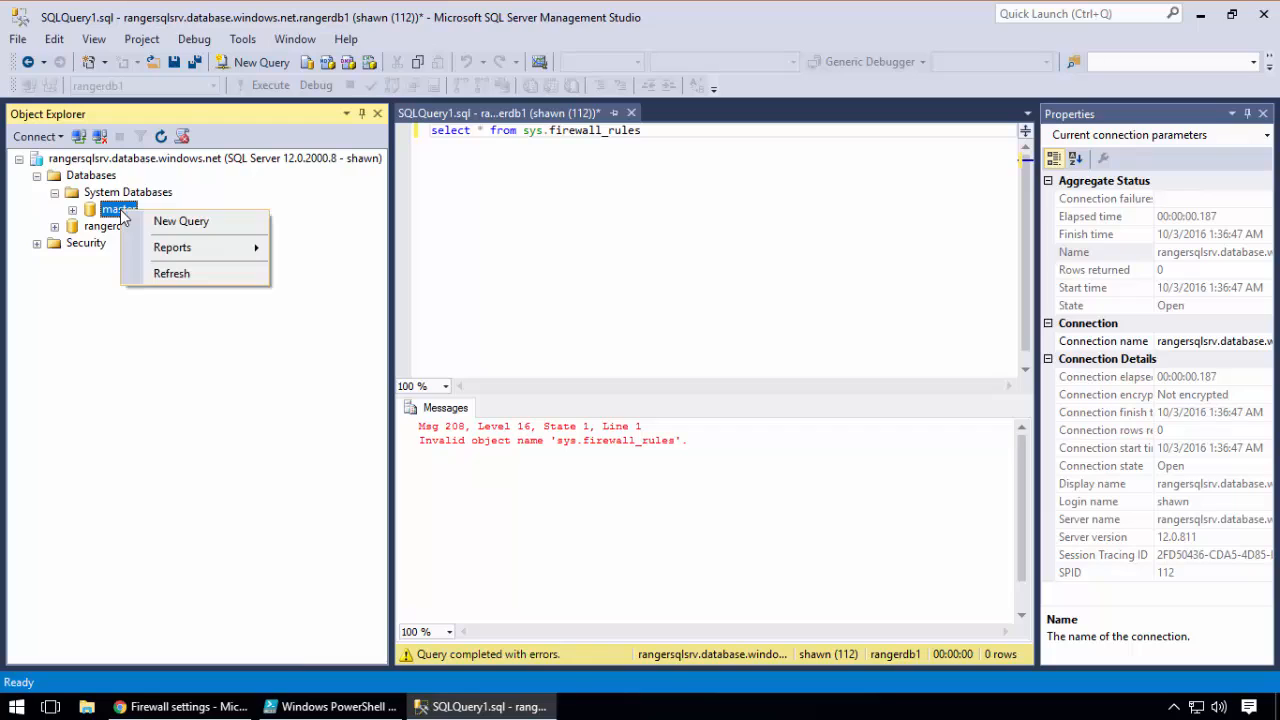
pyautogui.click(152, 219)
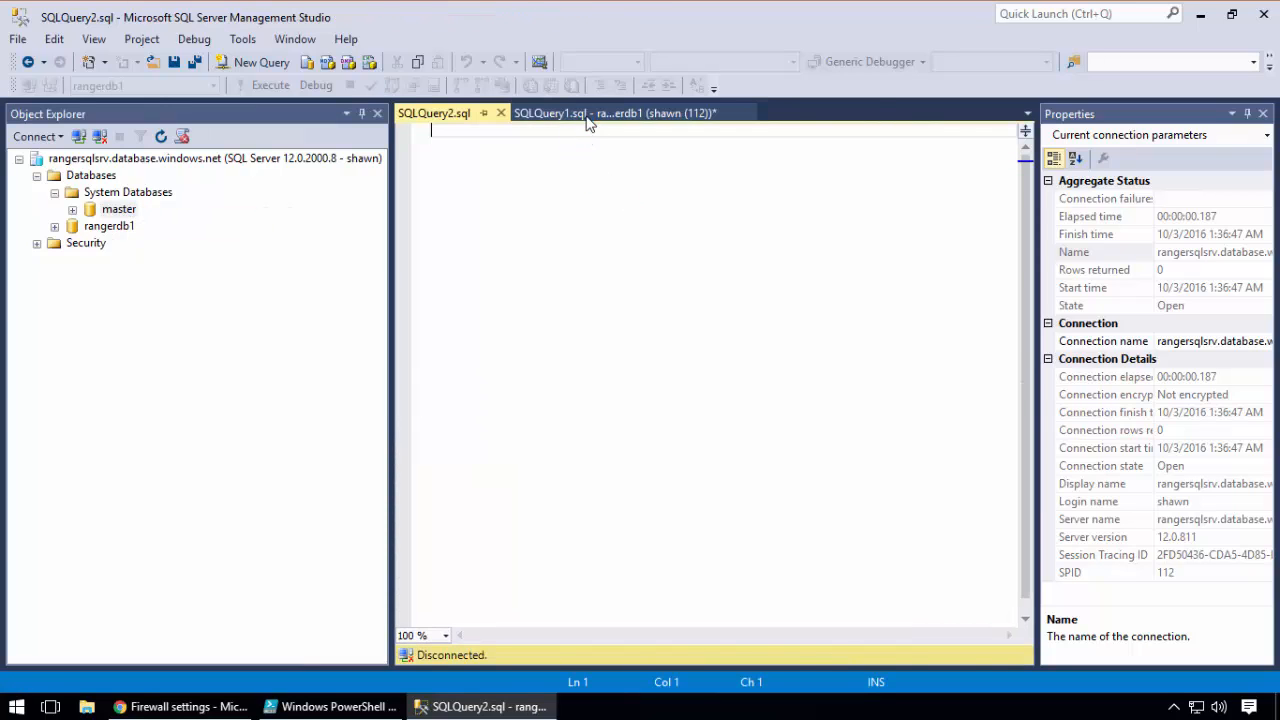
# Copy the sys.firewall_rules query from the rangerdb1 script into the master query and execute it there
pyautogui.click(730, 113)
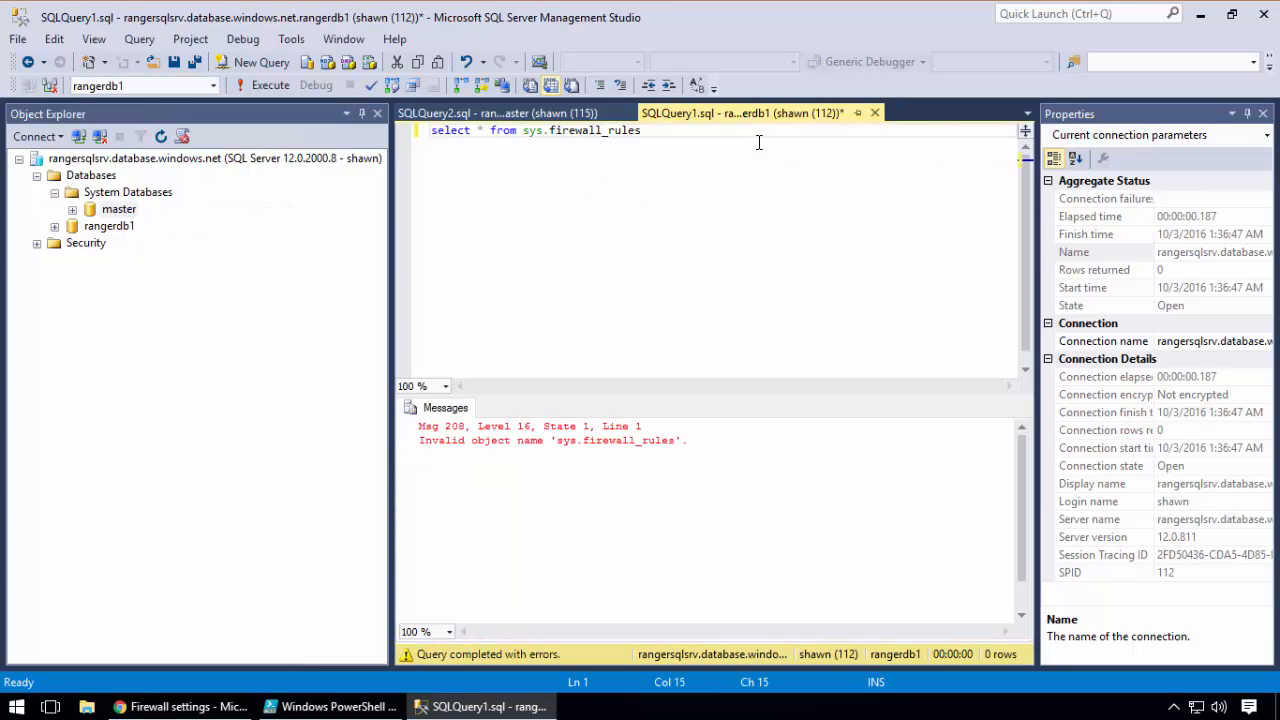
pyautogui.moveTo(745, 132); pyautogui.dragTo(432, 132)
pyautogui.rightClick(553, 140)
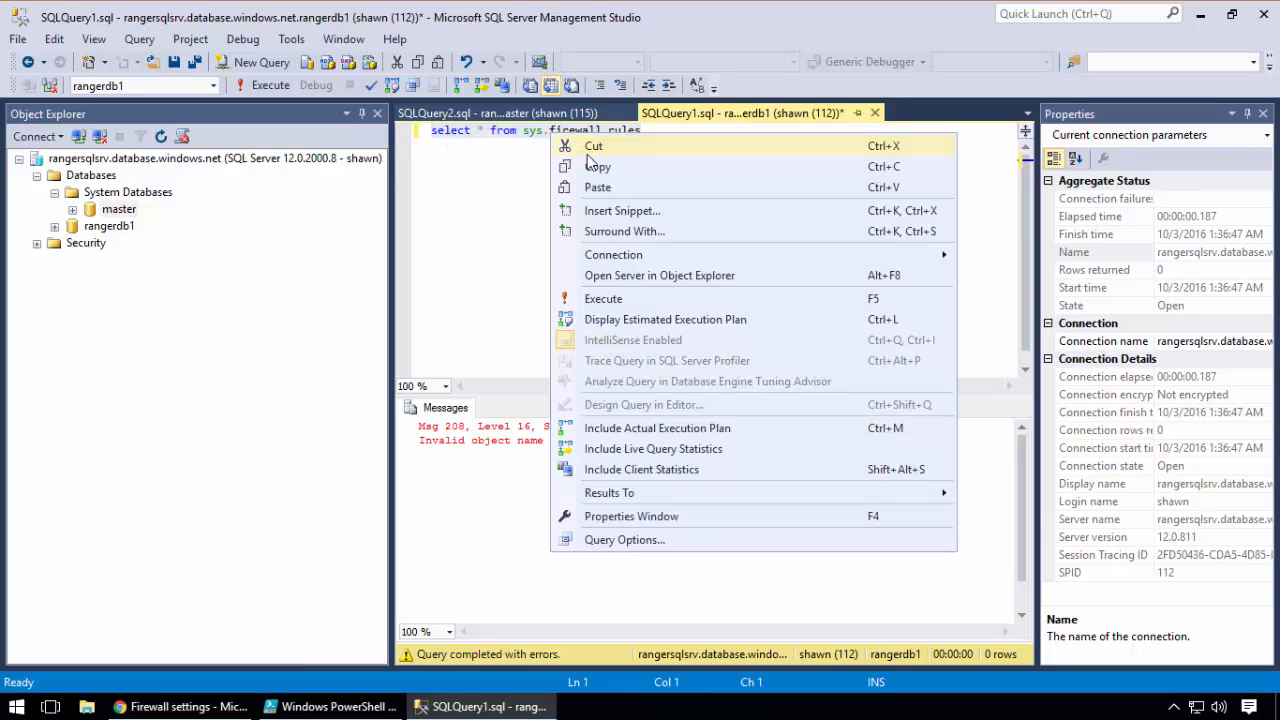
pyautogui.click(596, 175)
pyautogui.click(499, 113)
pyautogui.rightClick(518, 159)
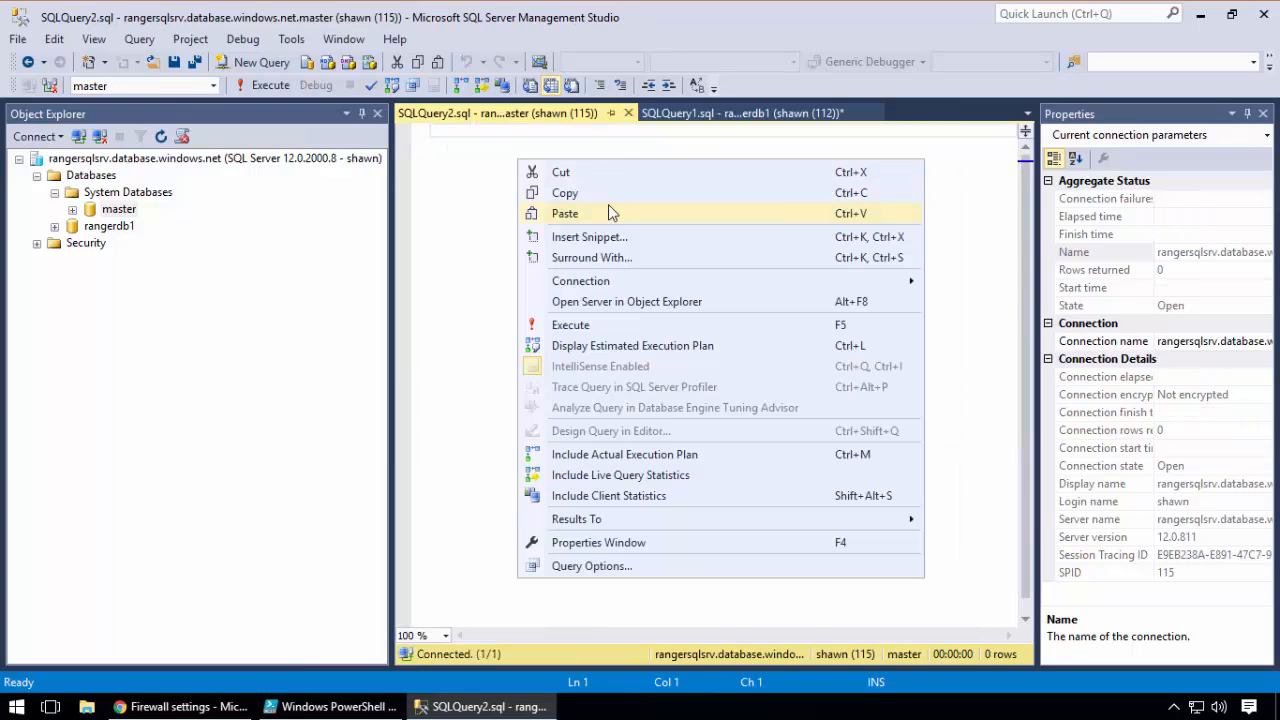
pyautogui.click(608, 210)
pyautogui.click(276, 89)
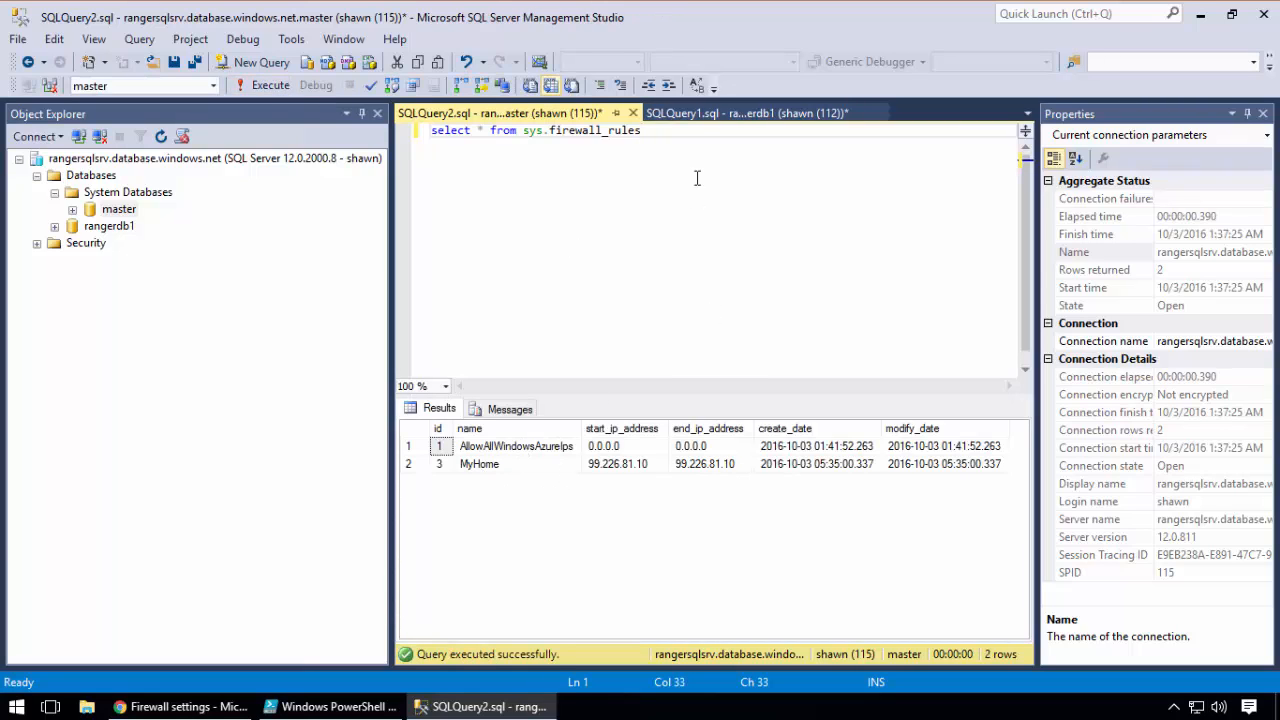
# Replace the statement in the rangerdb1 query with "select * from sys.database_firewall_rules"
pyautogui.click(705, 113)
pyautogui.click(697, 147)
pyautogui.hotkey('ctrl', 'a')
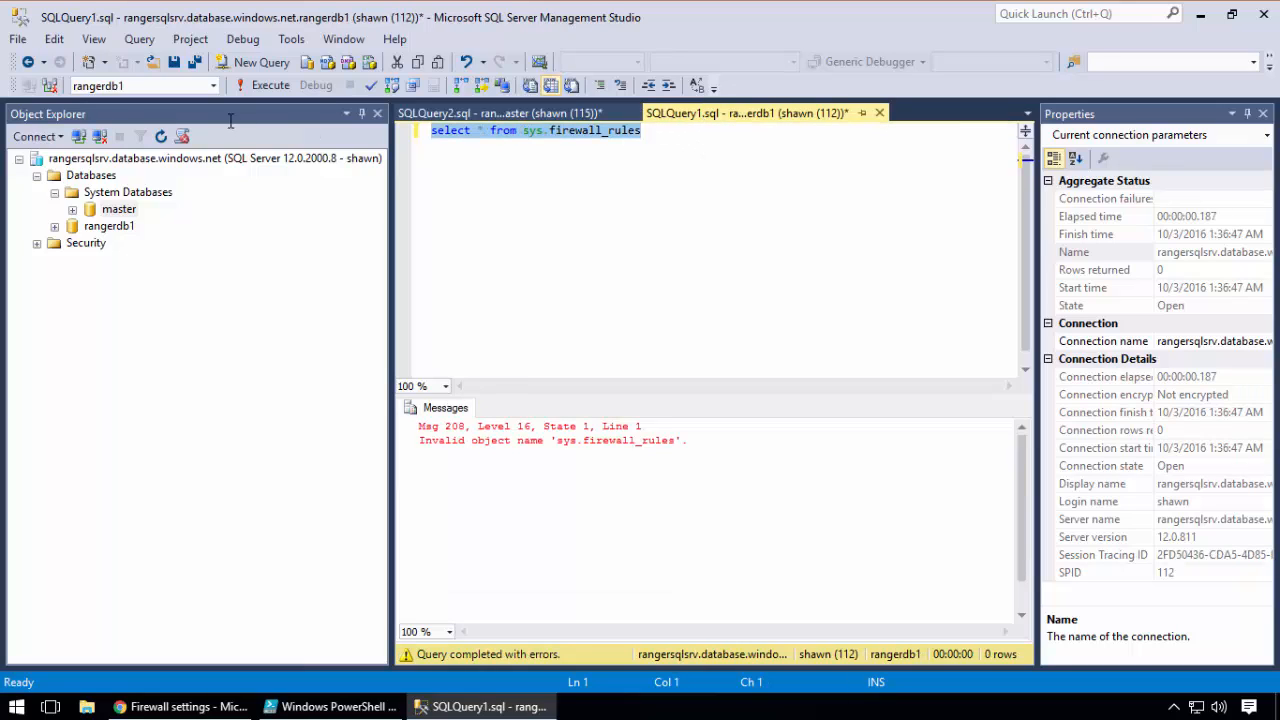
pyautogui.press('Delete')
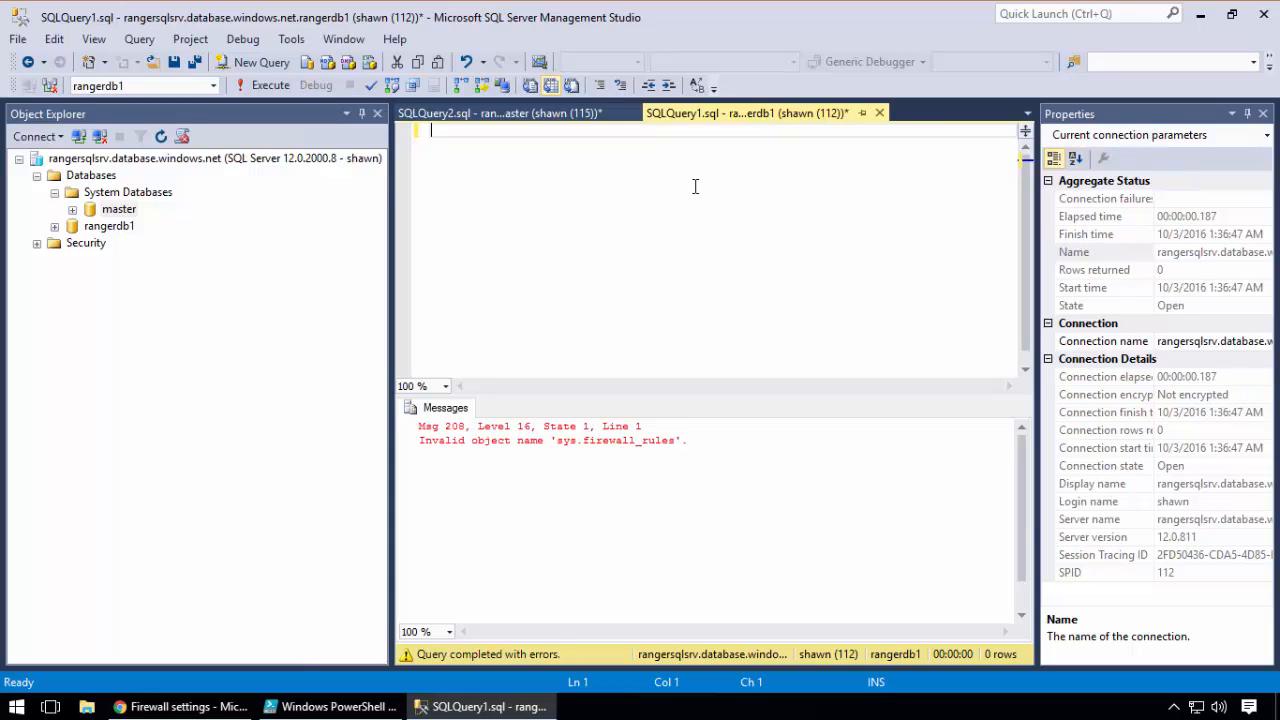
pyautogui.write('select * from sys.database')
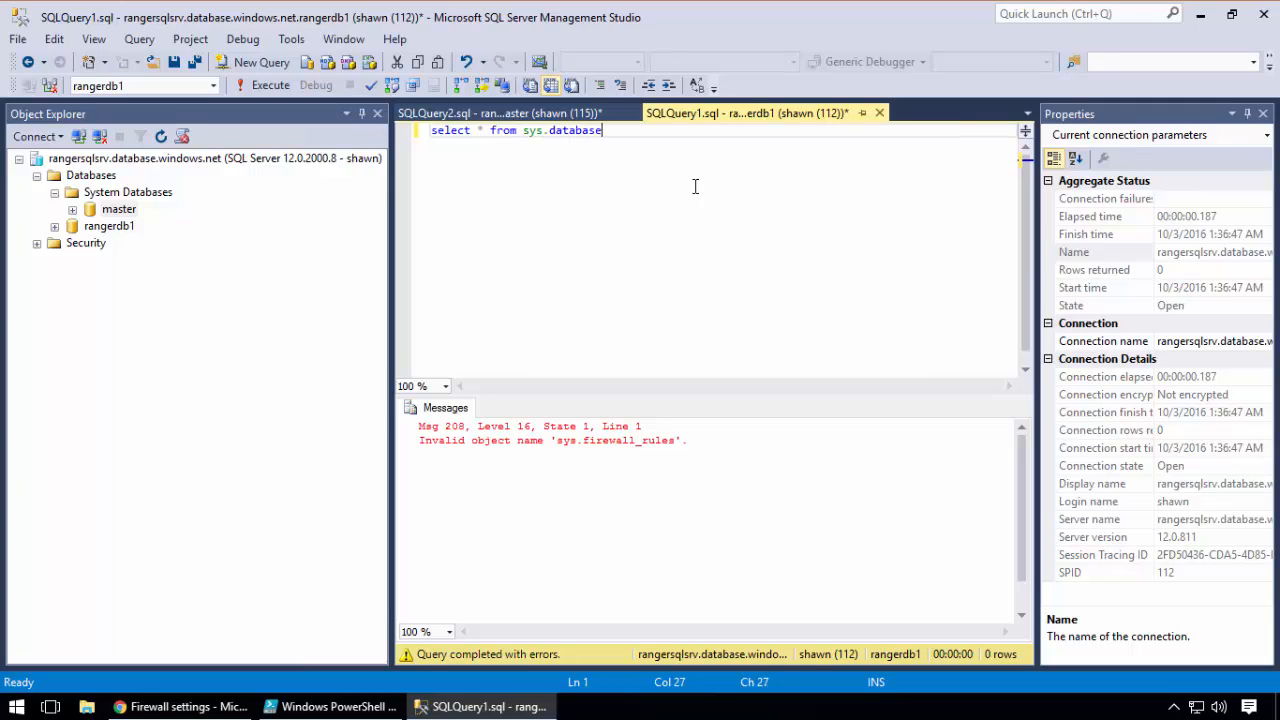
pyautogui.write('_firewall_rules')
# Collapse System Databases, point out rangerdb1 in Object Explorer, and execute the sys.database_firewall_rules query
pyautogui.moveTo(705, 132); pyautogui.dragTo(410, 128)
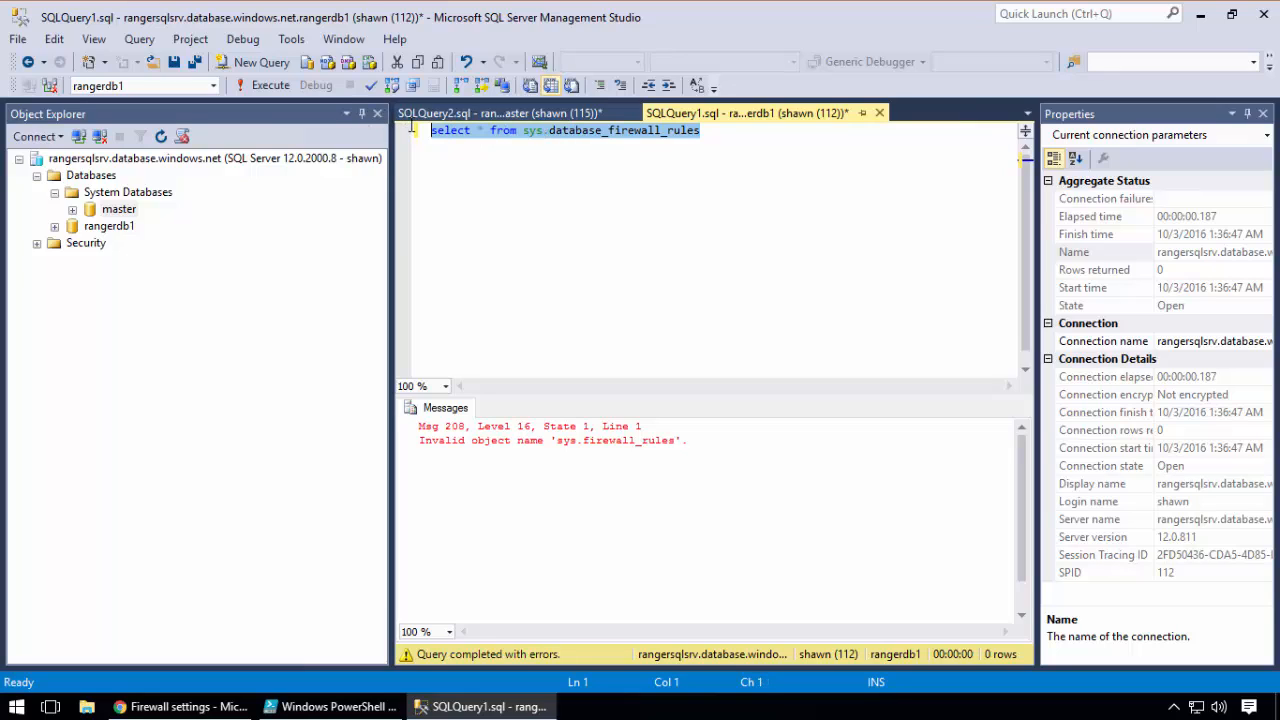
pyautogui.click(55, 193)
pyautogui.click(136, 210)
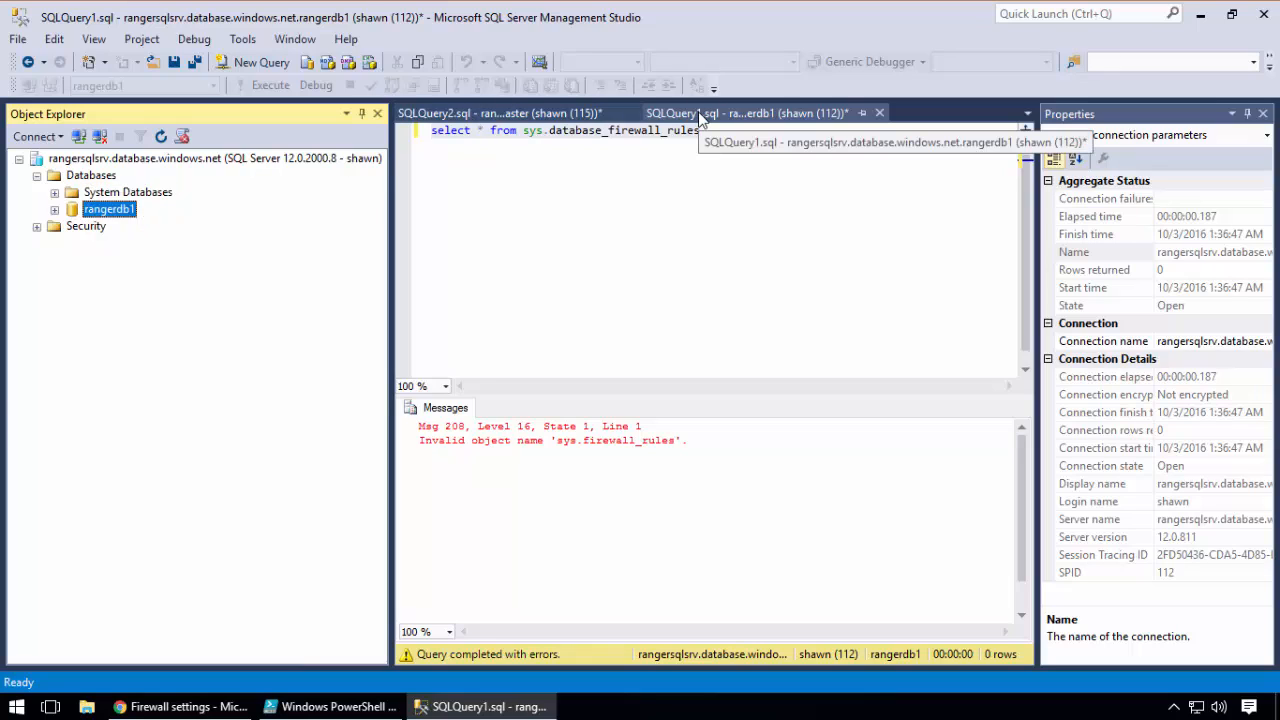
pyautogui.click(571, 130)
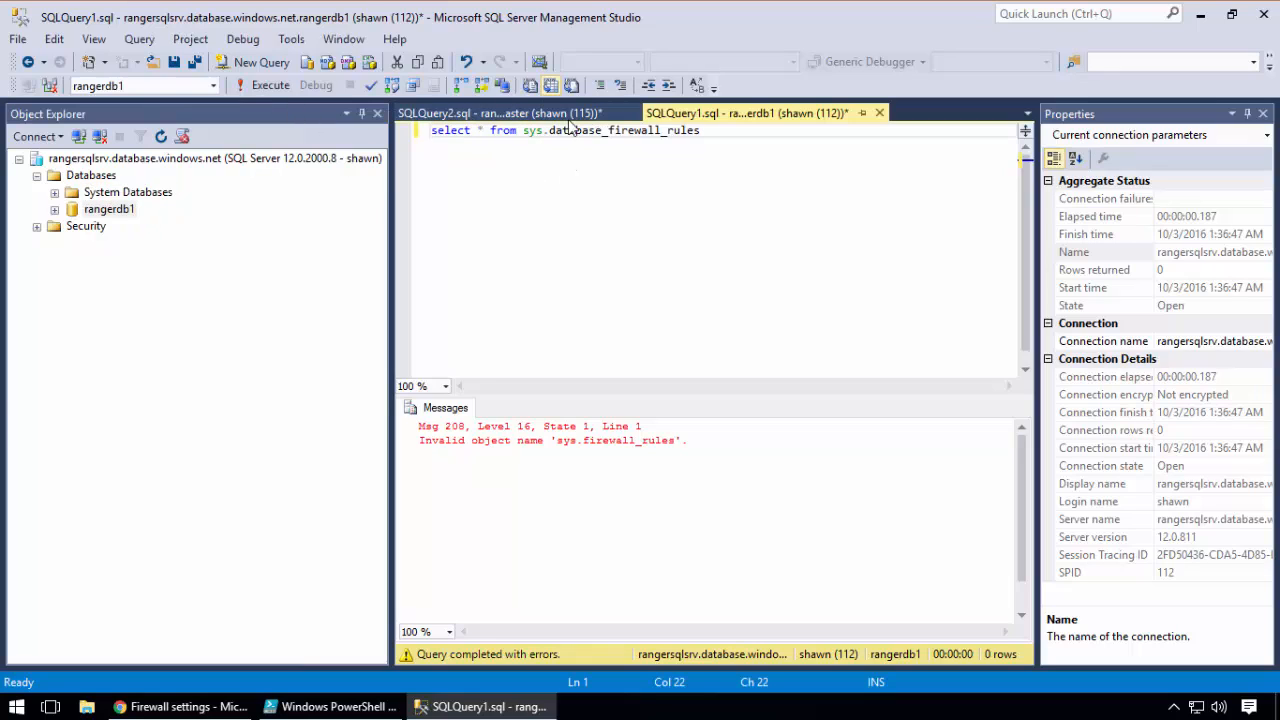
pyautogui.click(268, 89)
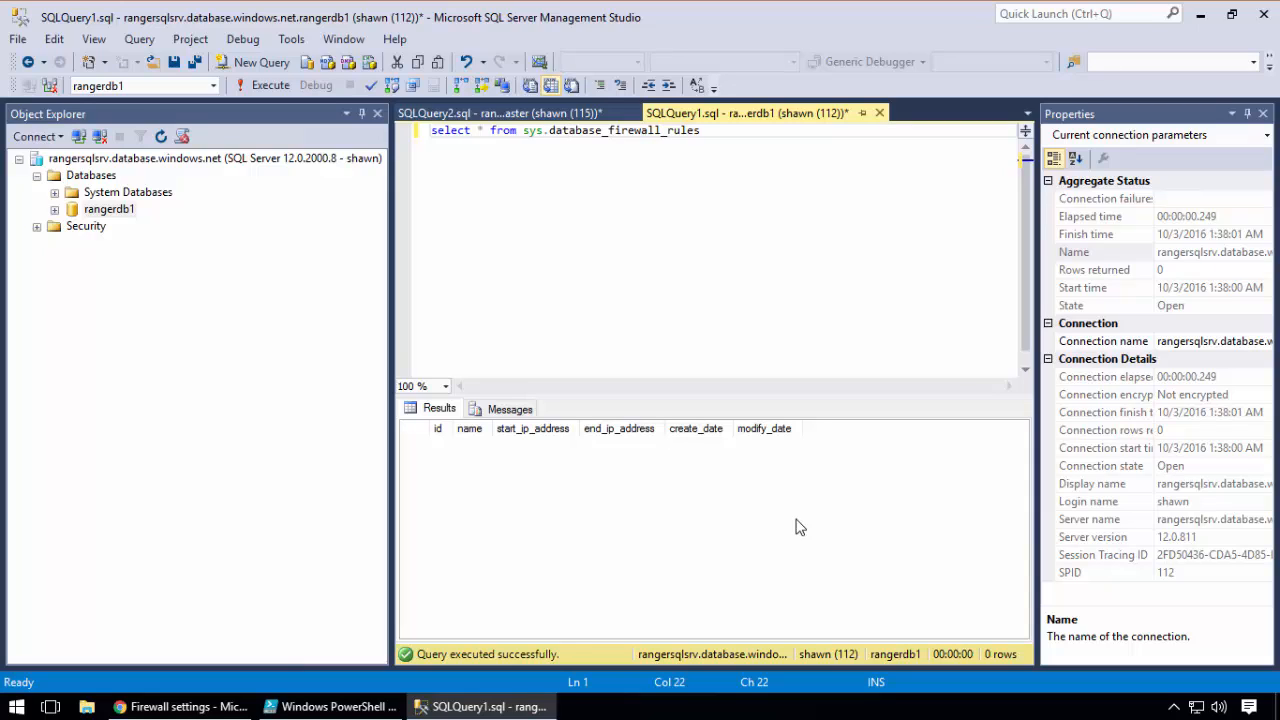
# Paste the sp_set_database_firewall_rule script for Rangerdb1FirewallRule with IP 99.226.81.10 below the query, and remove the blank line after its comment
pyautogui.click(606, 241)
pyautogui.click(743, 137)
pyautogui.press('Return')
pyautogui.press('Return')
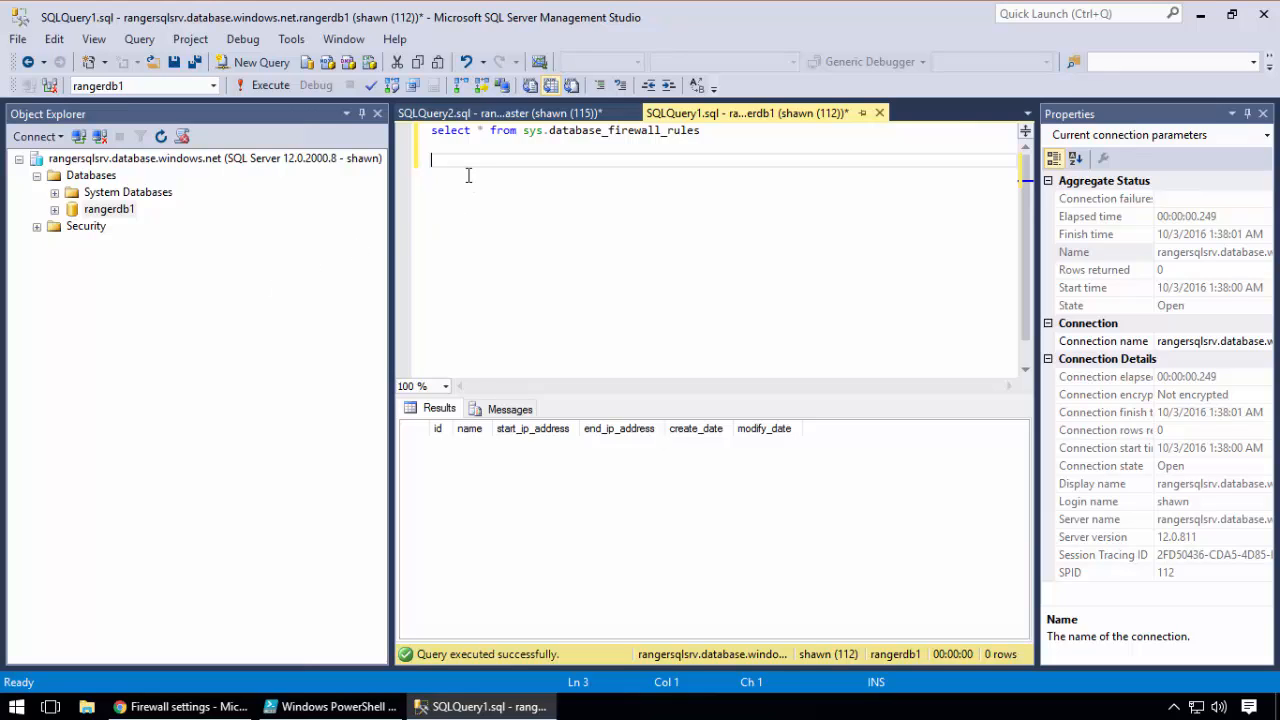
pyautogui.hotkey('ctrl', 'v')
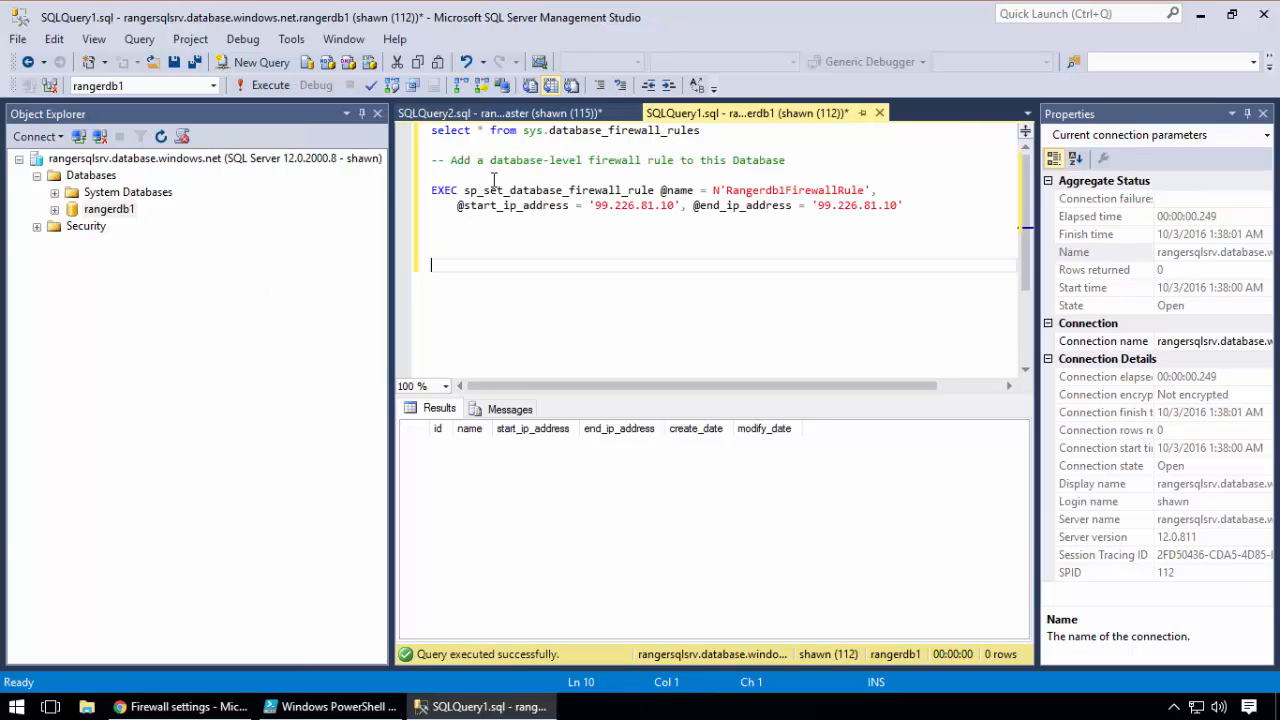
pyautogui.click(615, 174)
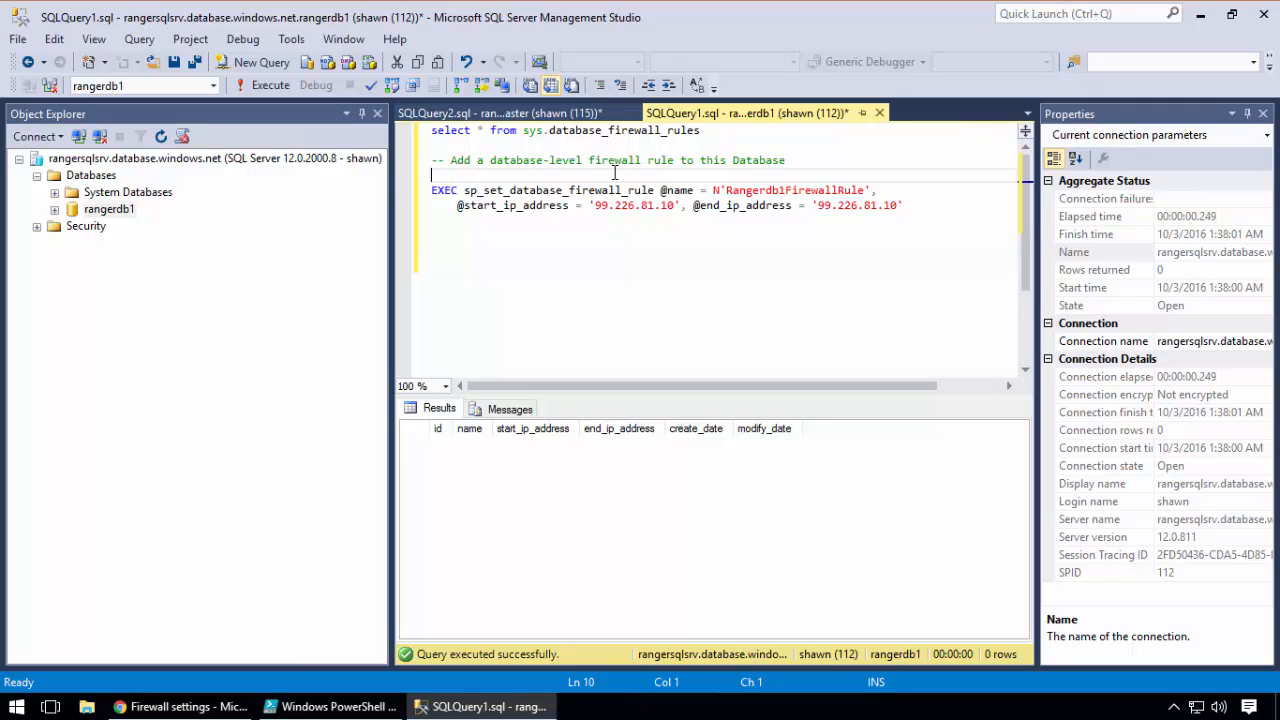
pyautogui.press('Delete')
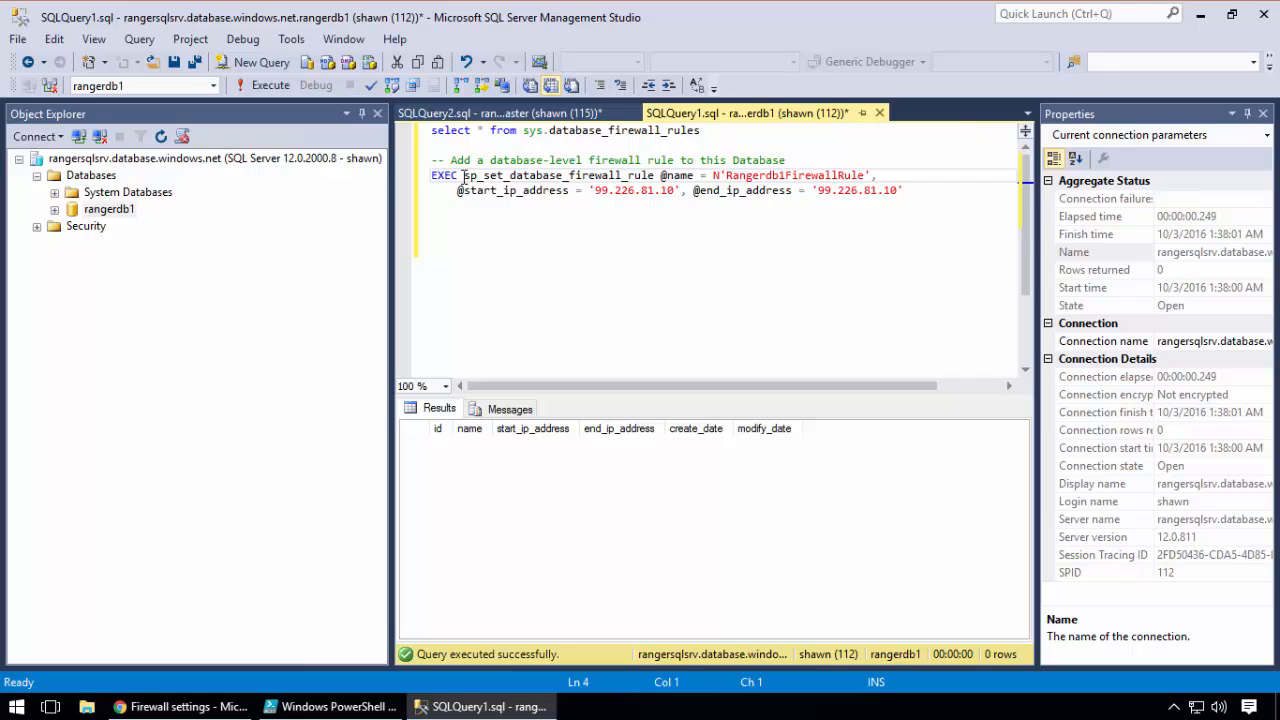
# Review the procedure, rule name and IP addresses in the pasted script, and execute only that block on rangerdb1
pyautogui.moveTo(463, 176); pyautogui.dragTo(656, 183)
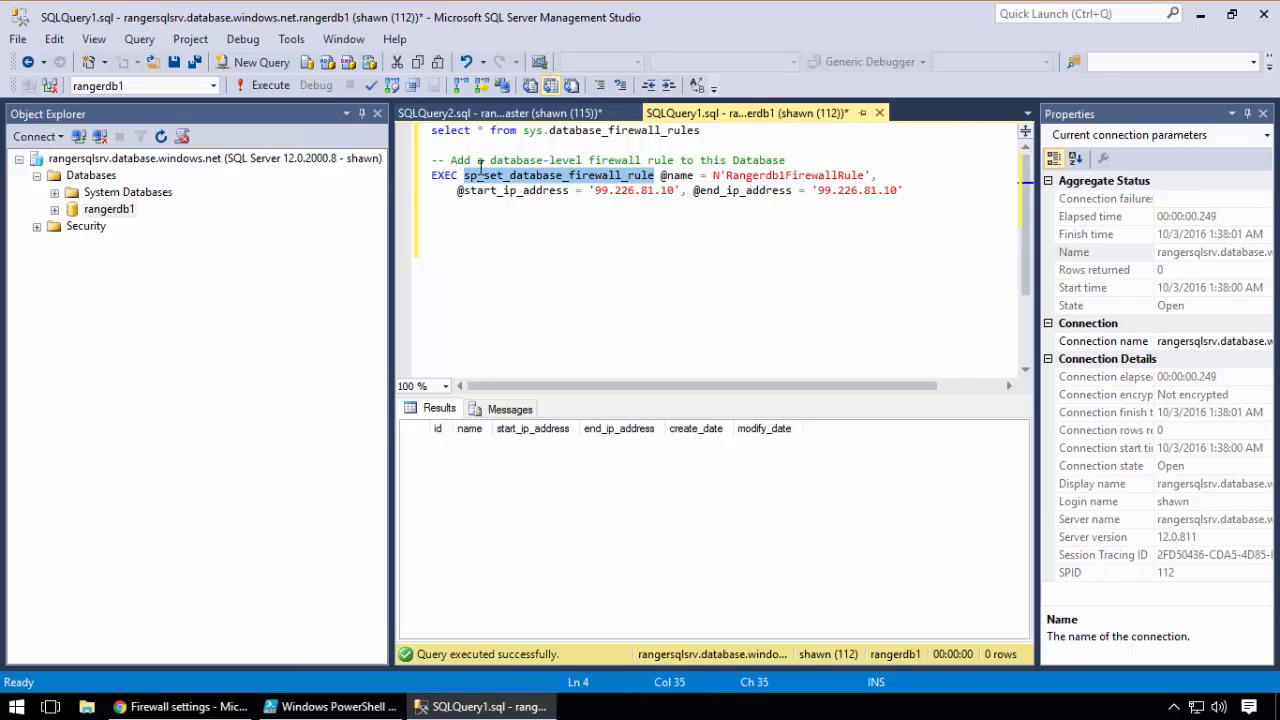
pyautogui.click(443, 176)
pyautogui.doubleClick(750, 177)
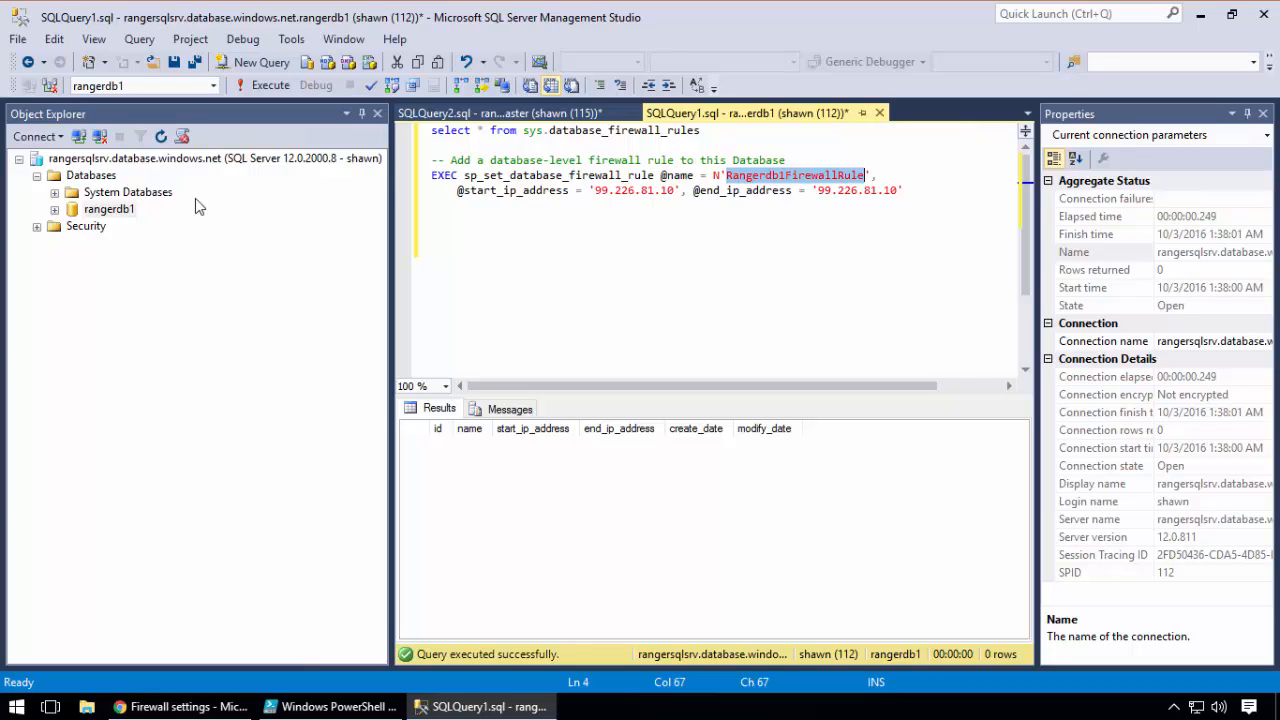
pyautogui.click(103, 212)
pyautogui.click(731, 227)
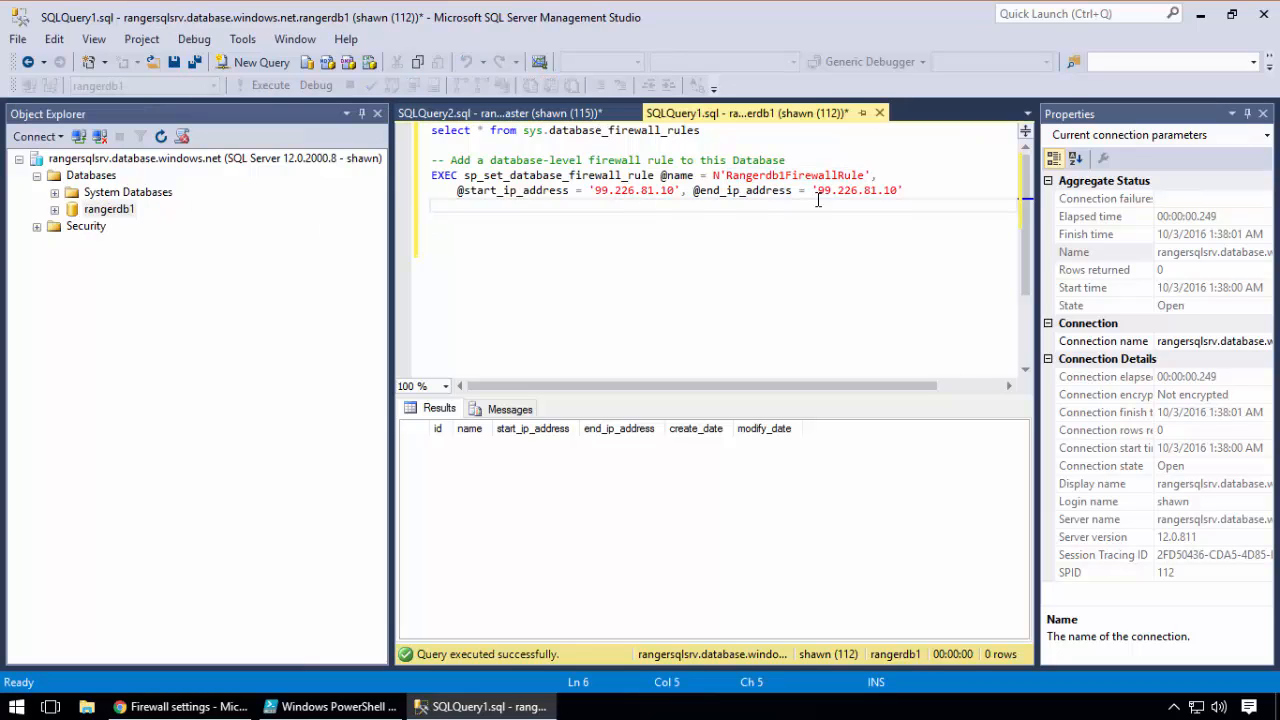
pyautogui.doubleClick(625, 190)
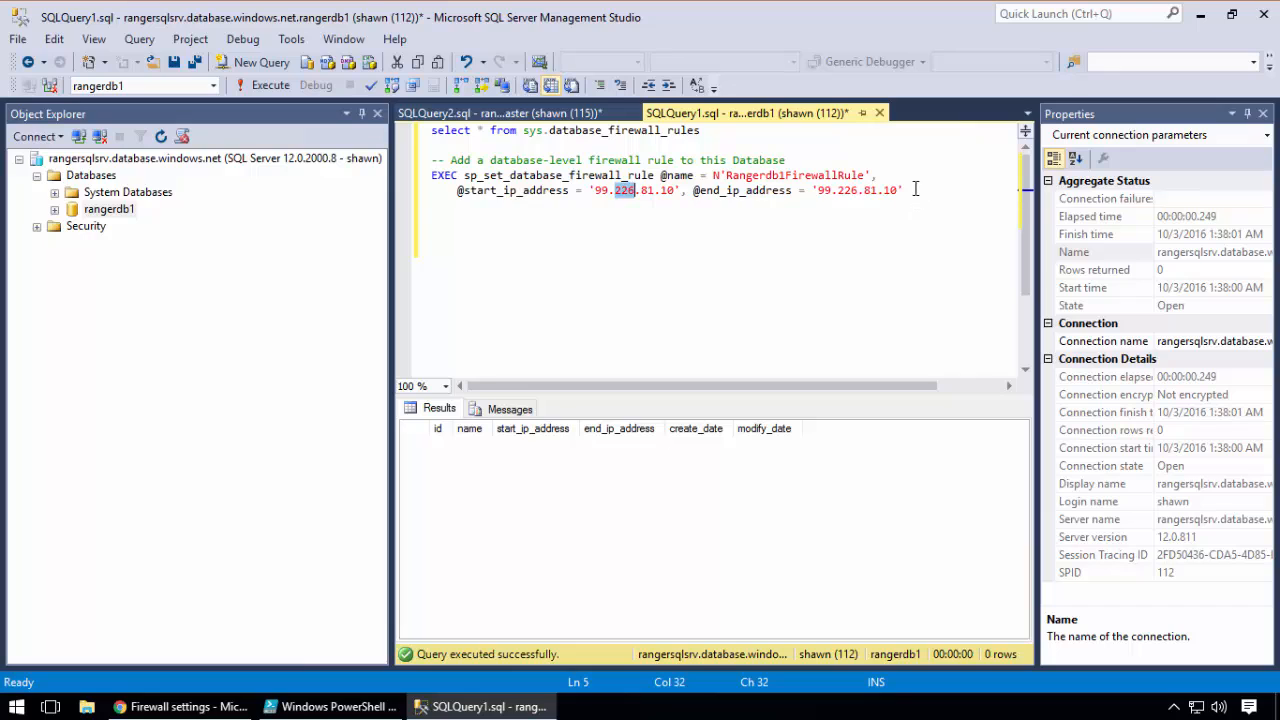
pyautogui.moveTo(906, 190); pyautogui.dragTo(582, 190)
pyautogui.click(660, 221)
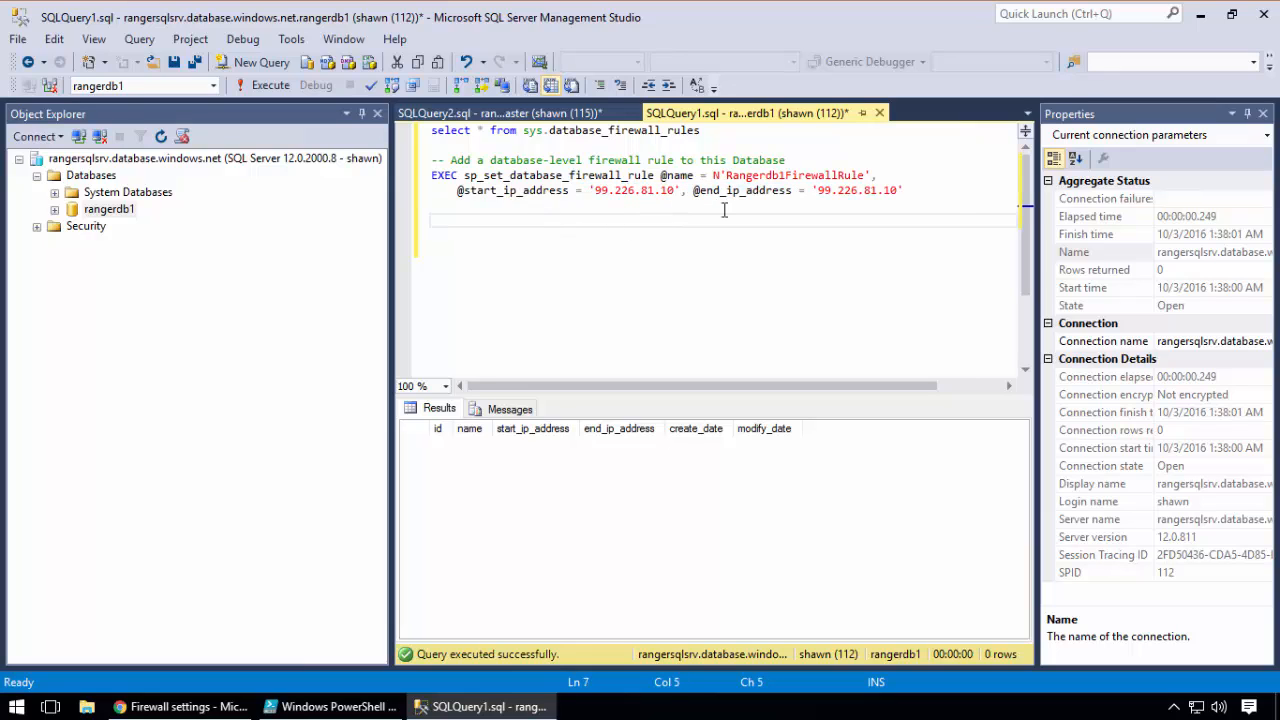
pyautogui.moveTo(945, 206); pyautogui.dragTo(431, 160)
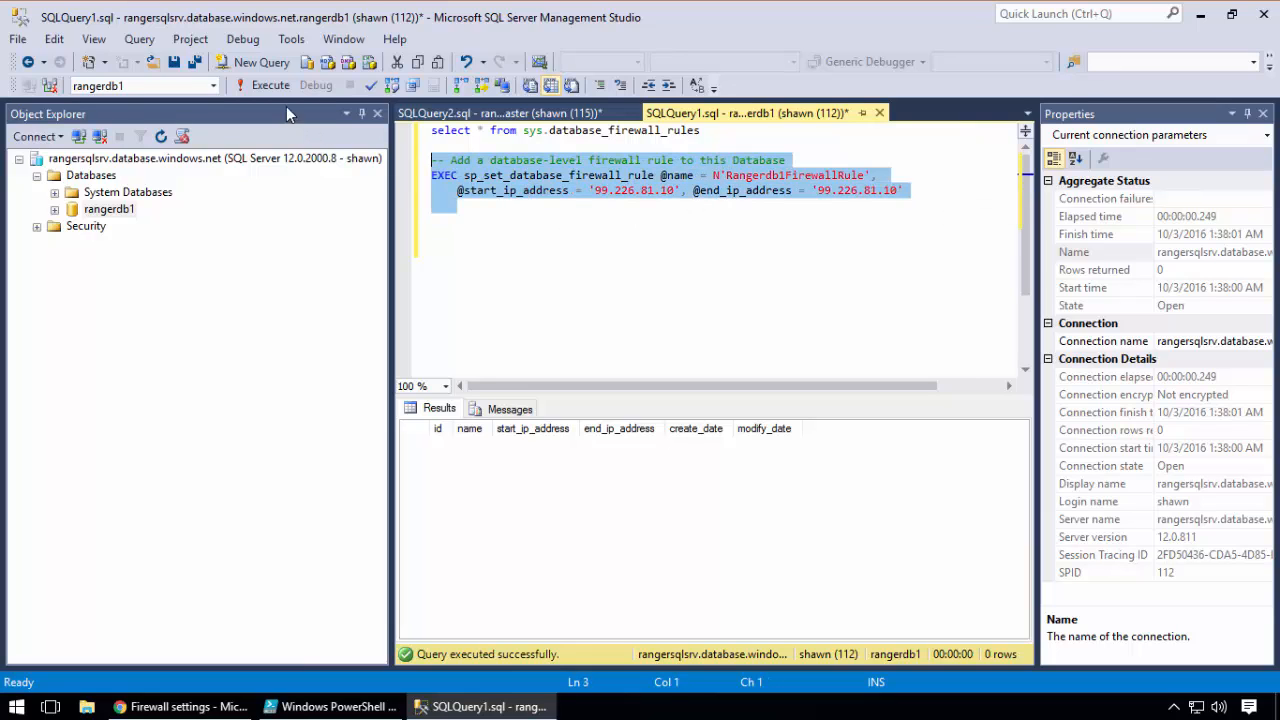
pyautogui.click(270, 85)
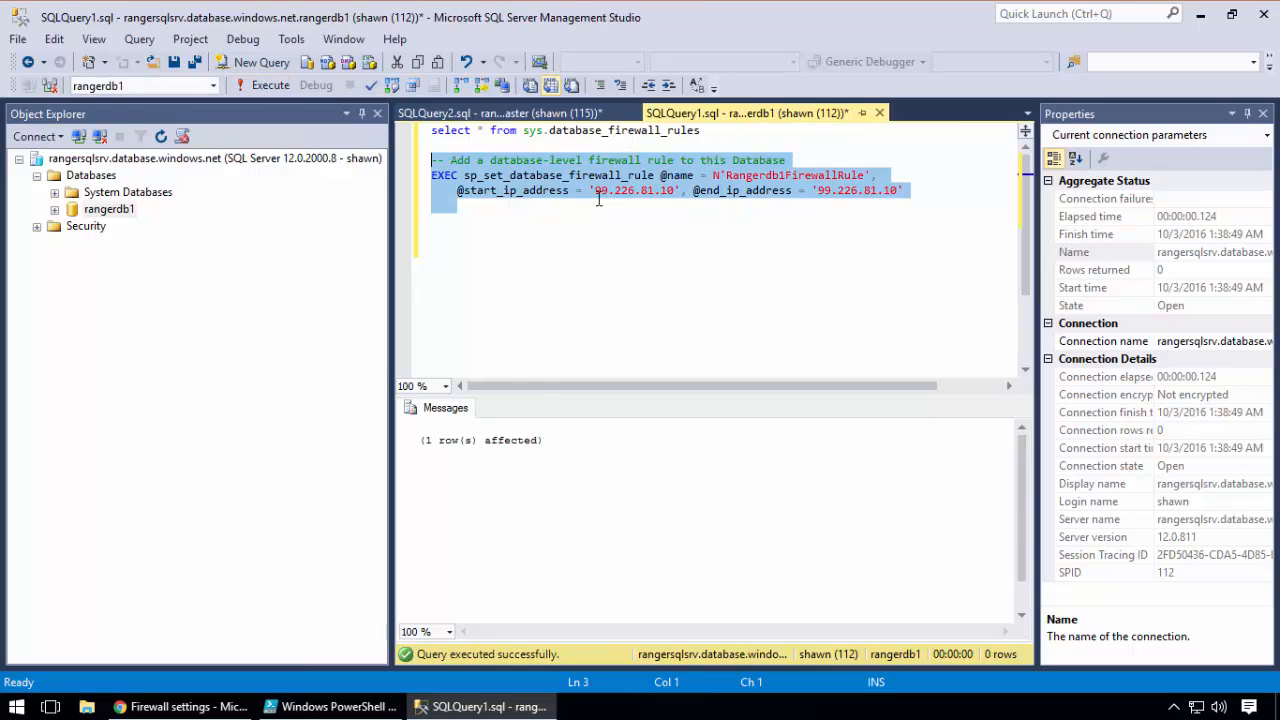
# Execute only the "select * from sys.database_firewall_rules" statement on rangerdb1 to list its database-level firewall rules
pyautogui.click(702, 131)
pyautogui.keyDown('shift'); pyautogui.click(569, 131); pyautogui.keyUp('shift')
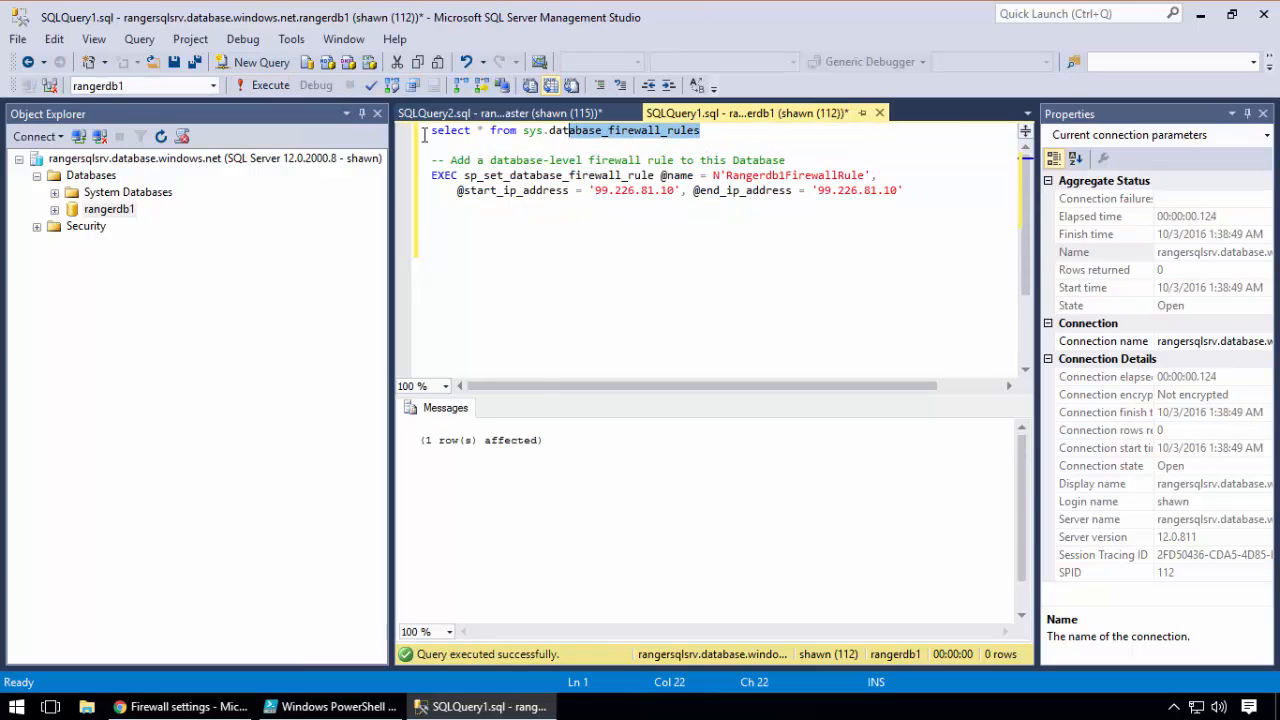
pyautogui.keyDown('shift'); pyautogui.click(424, 135); pyautogui.keyUp('shift')
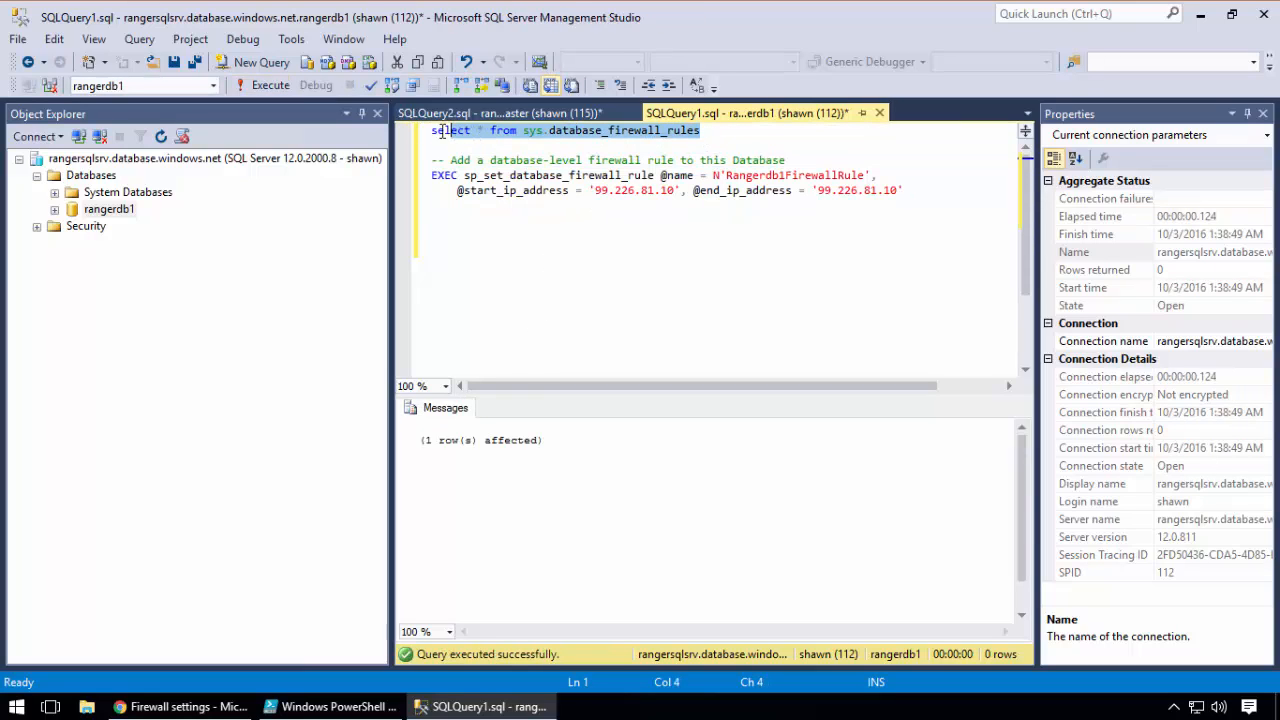
pyautogui.click(266, 88)
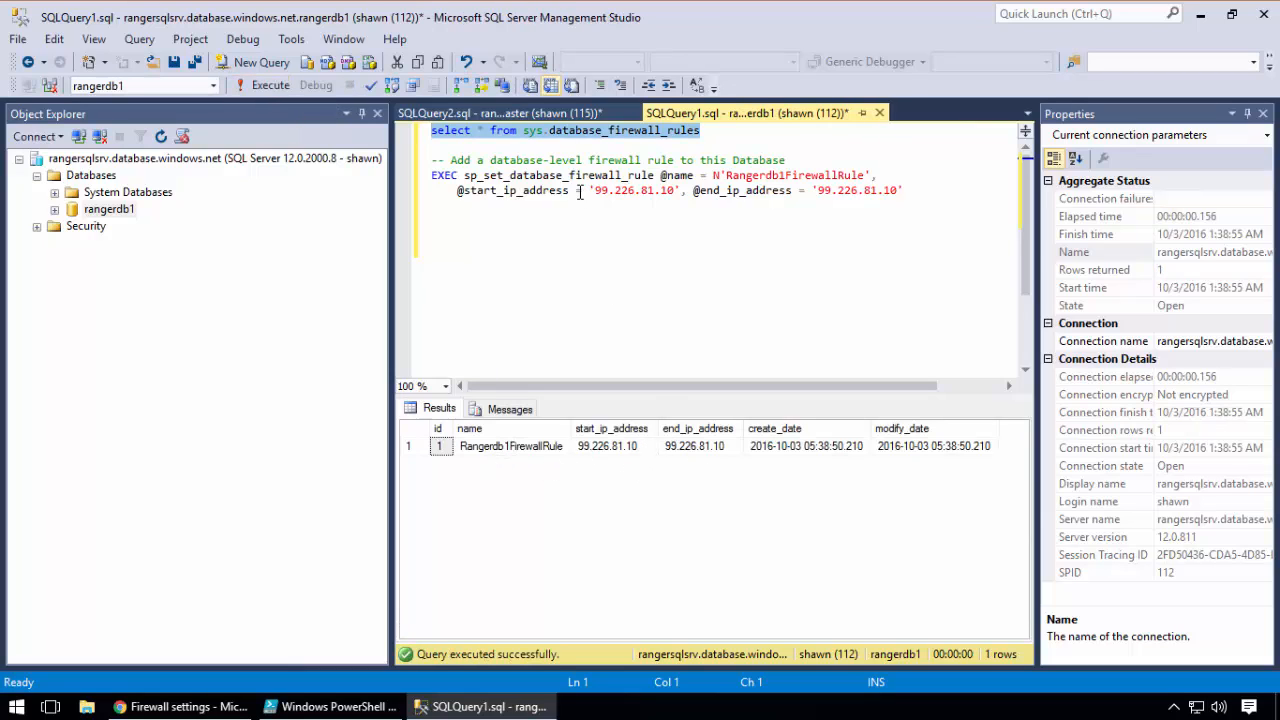
# Rerun the sys.firewall_rules query on master, and return to the rangerdb1 query to compare its rule, pointing out rangerdb1 in Object Explorer
pyautogui.click(560, 113)
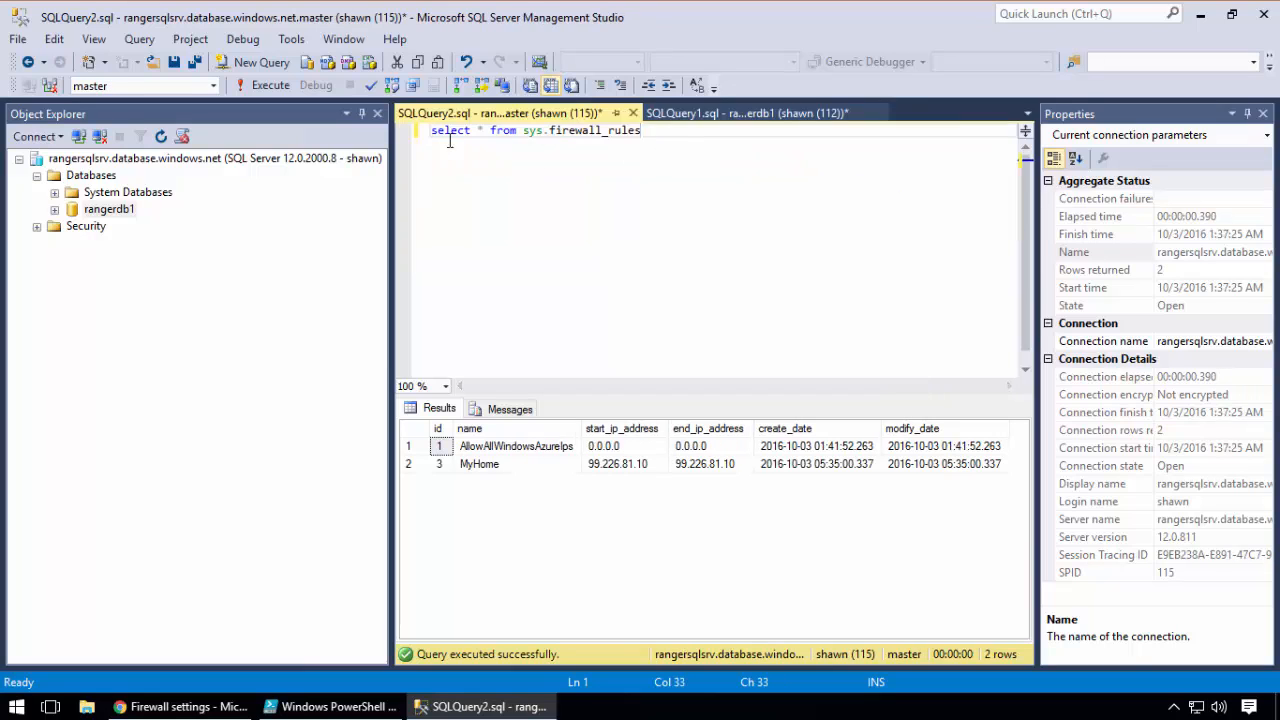
pyautogui.hotkey('shift', 'Home')
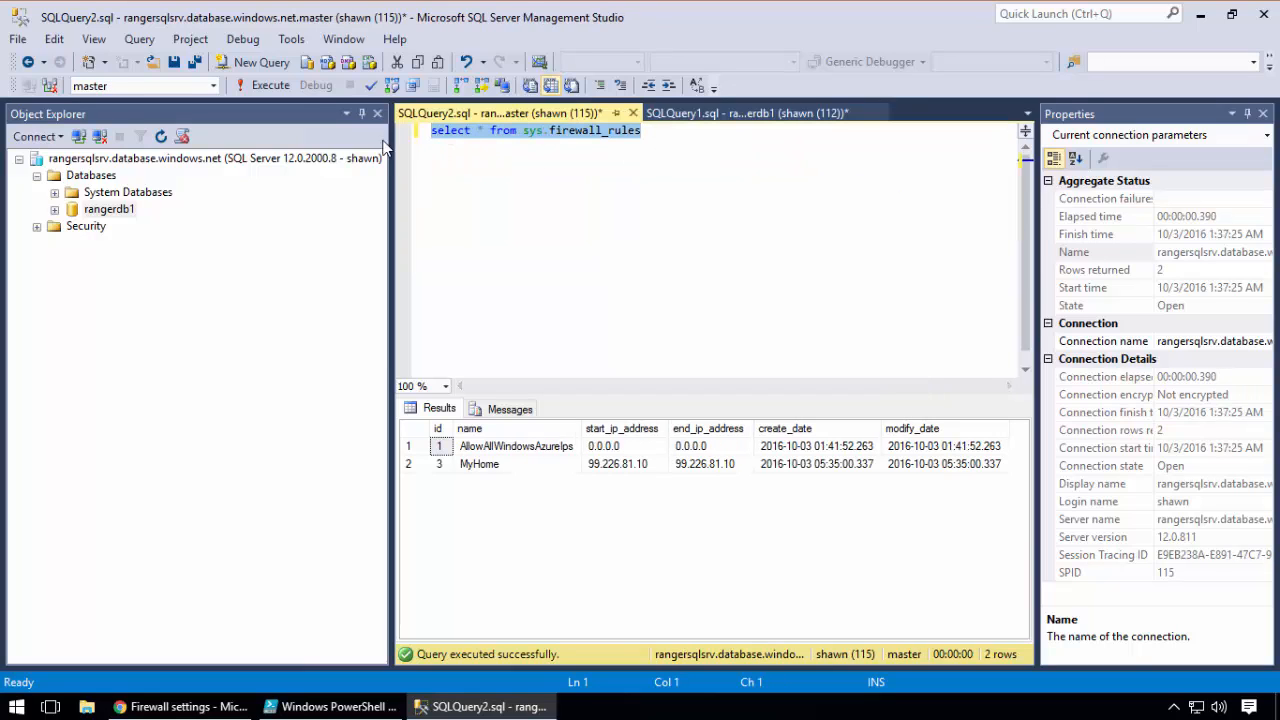
pyautogui.click(270, 86)
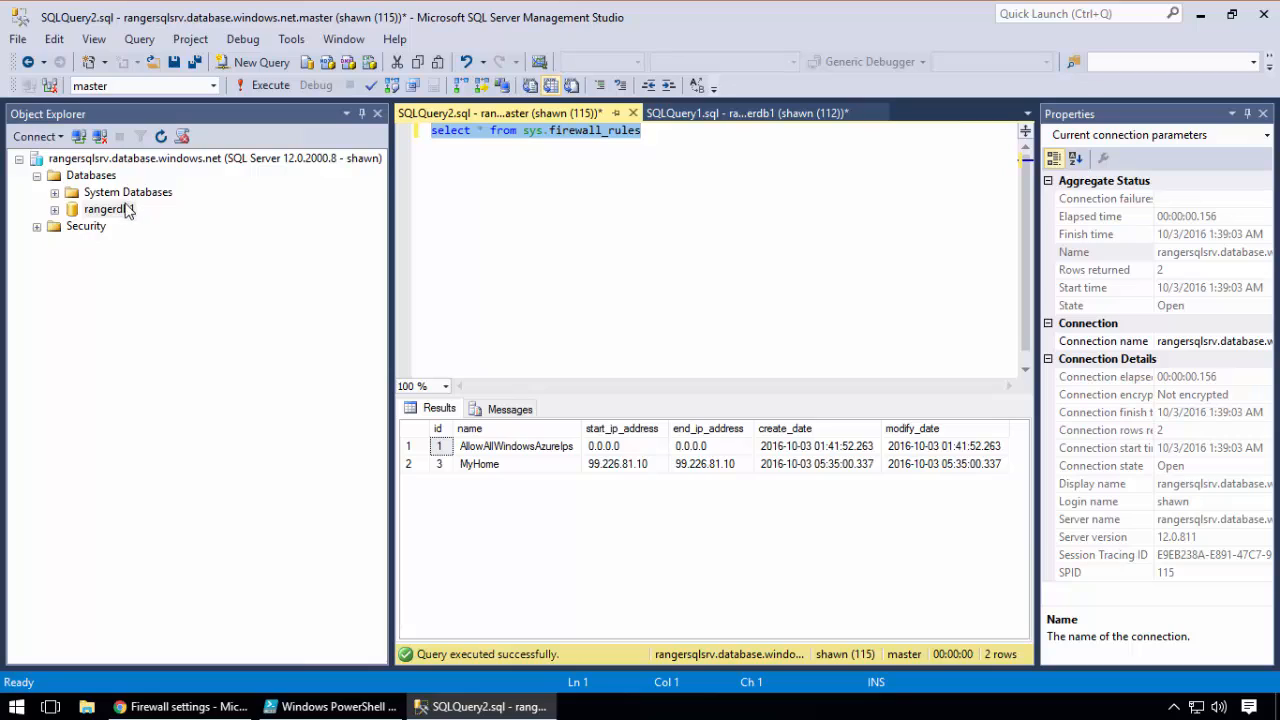
pyautogui.click(703, 115)
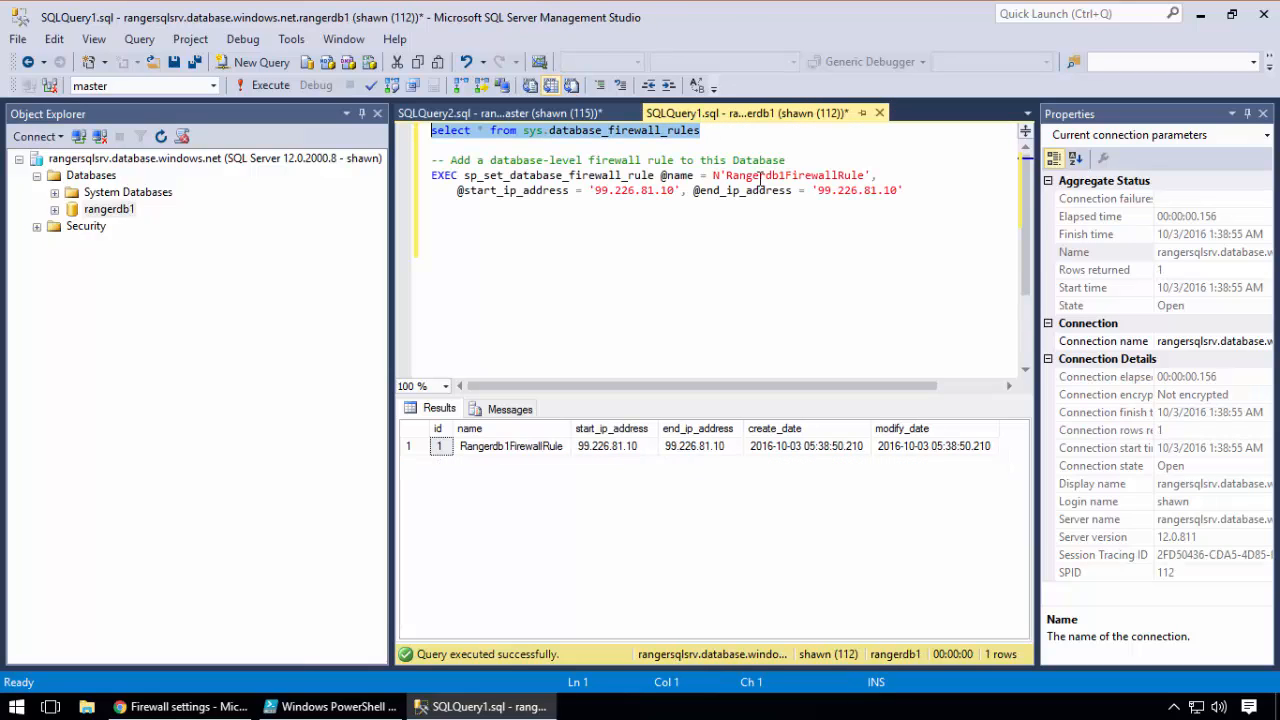
pyautogui.click(120, 214)
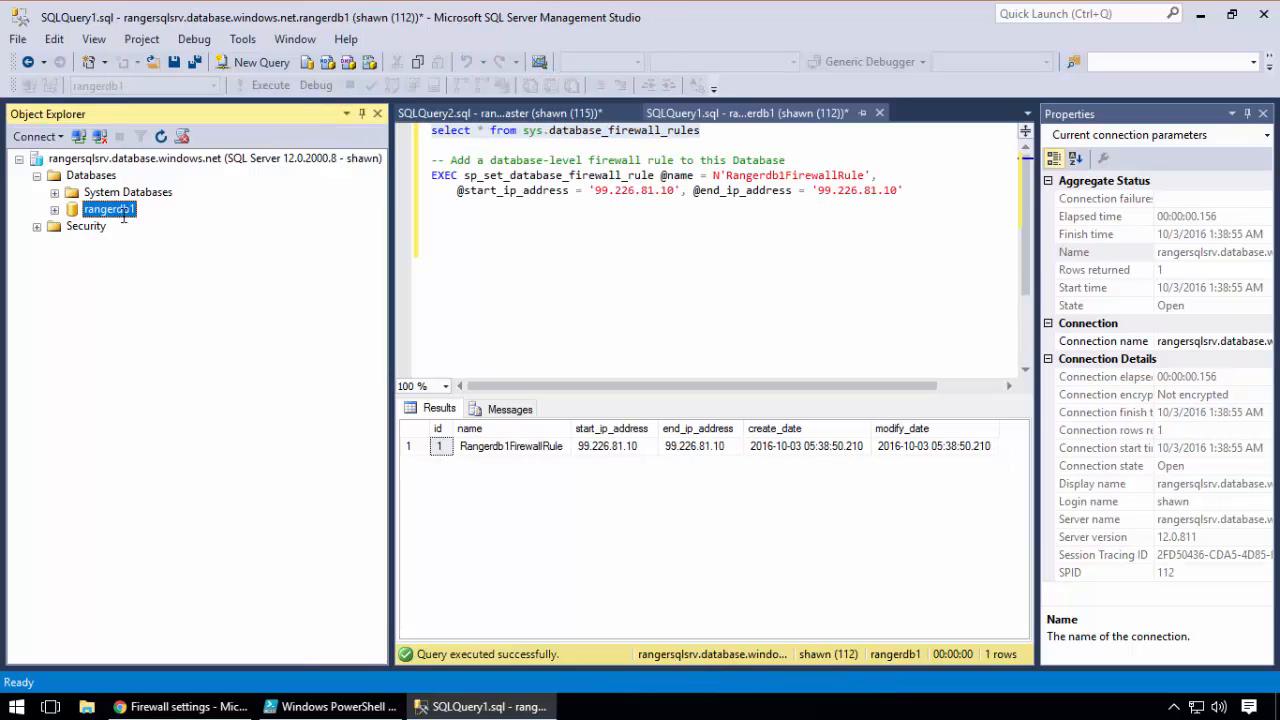
pyautogui.click(562, 220)
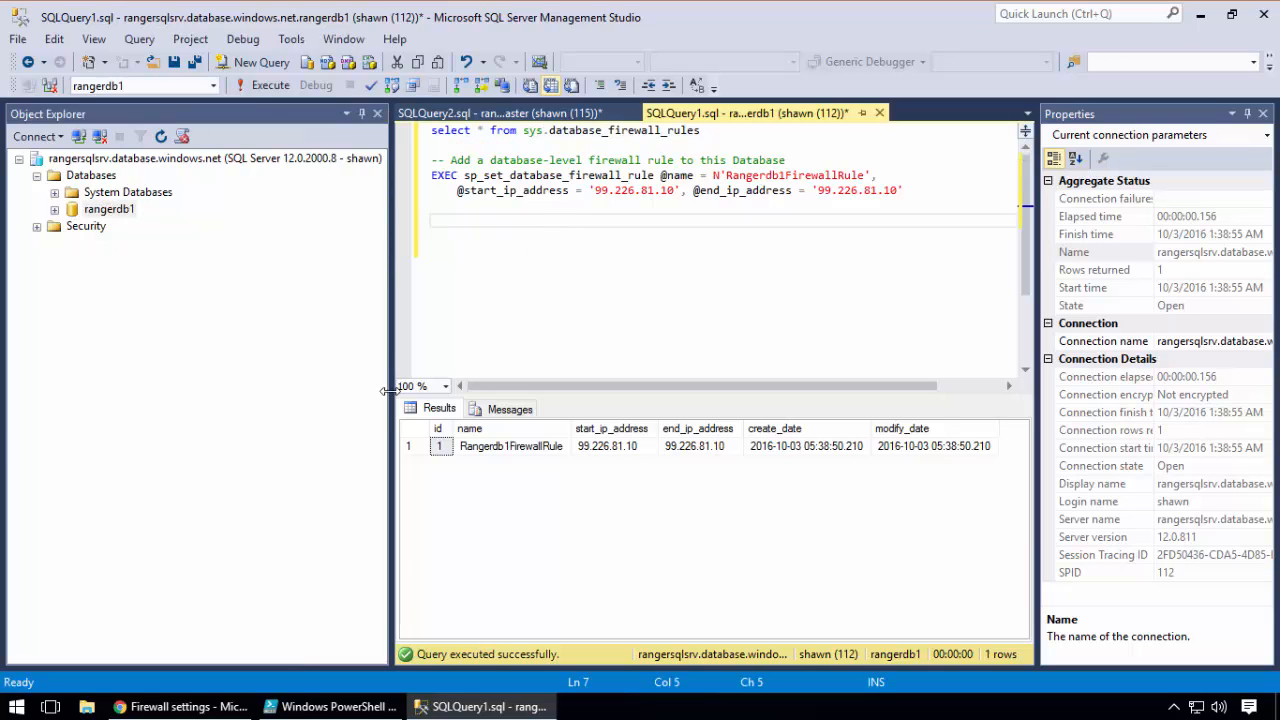
# Switch to the Azure portal, delete the MyHome server firewall rule from rangersqlsrv, and save the firewall settings
pyautogui.click(163, 707)
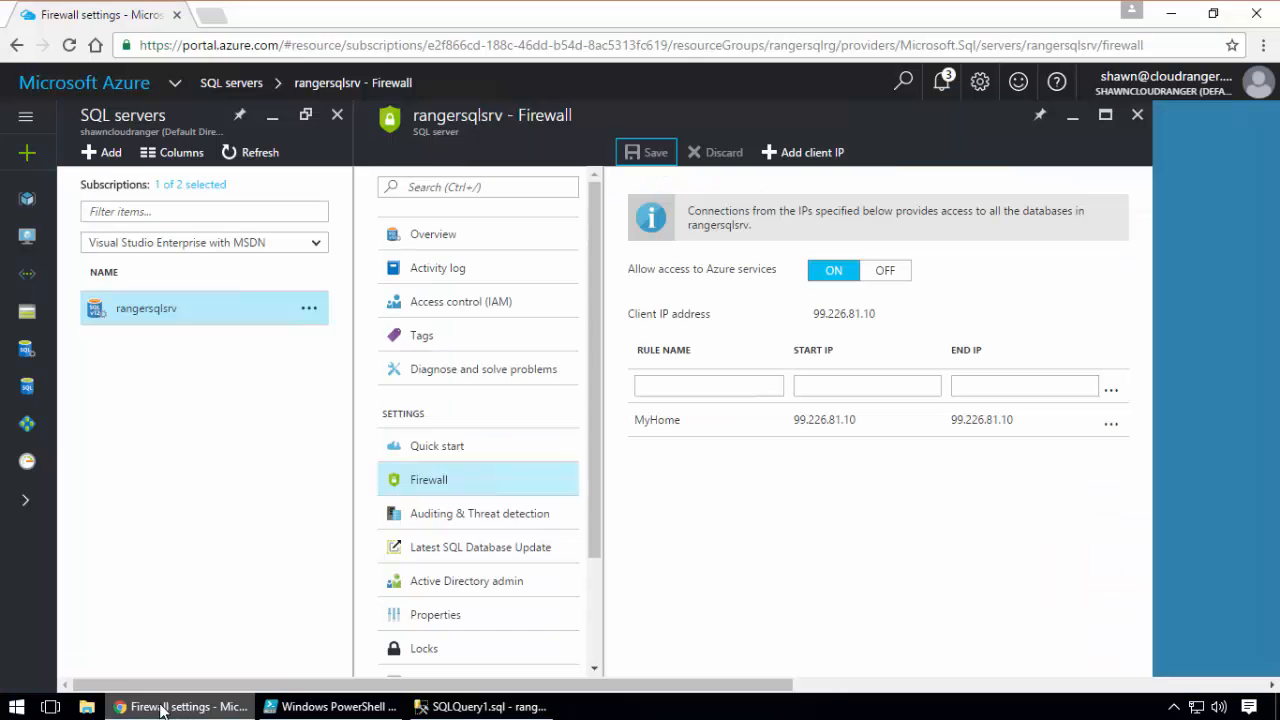
pyautogui.click(1111, 424)
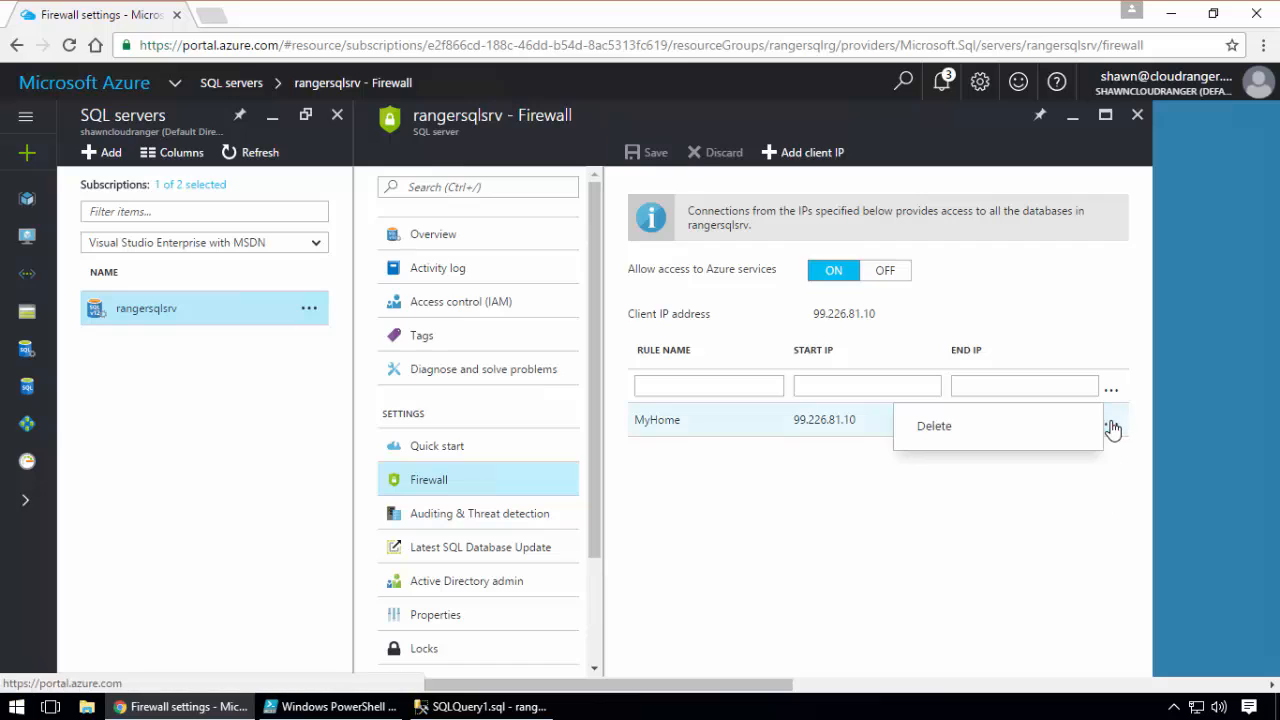
pyautogui.click(938, 428)
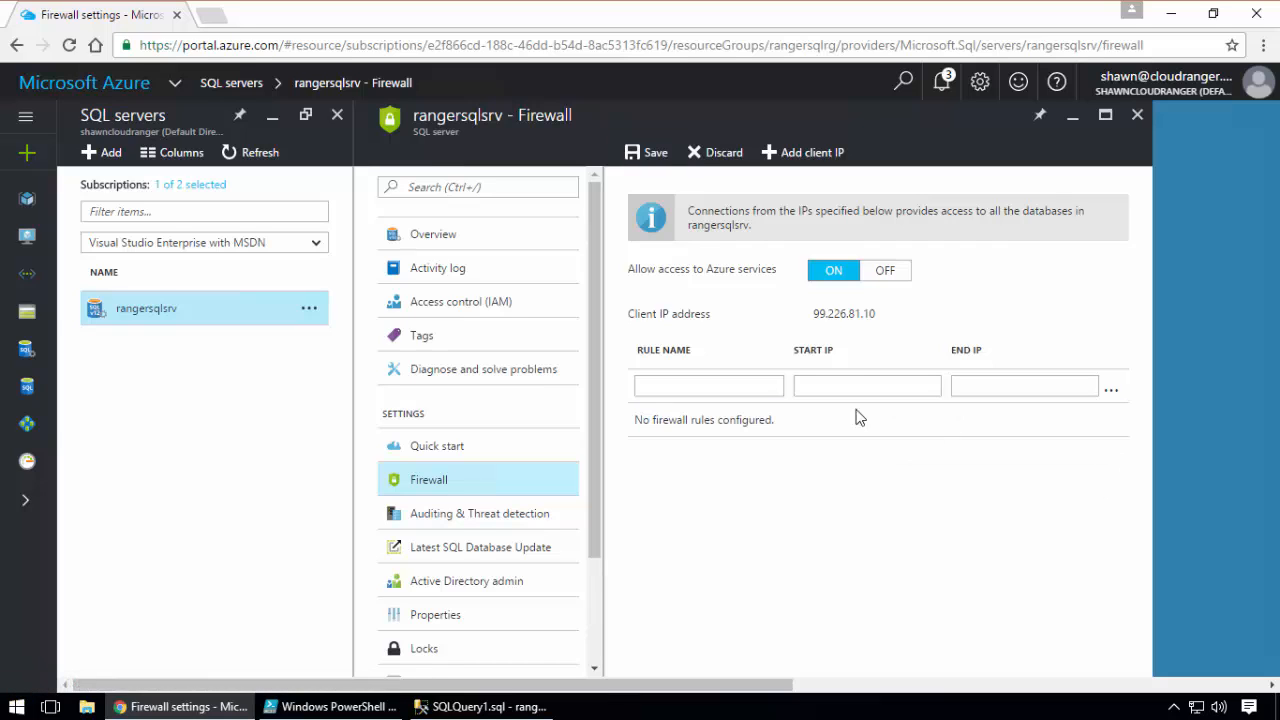
pyautogui.click(652, 160)
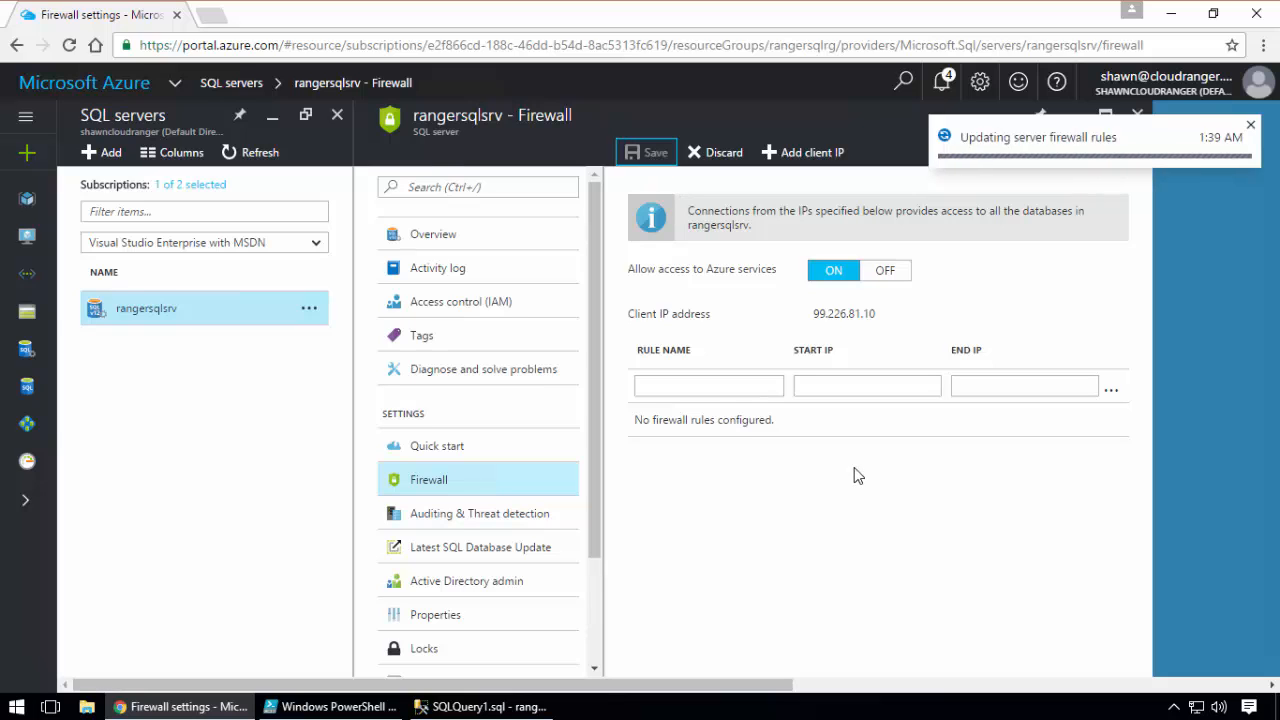
pyautogui.click(1249, 127)
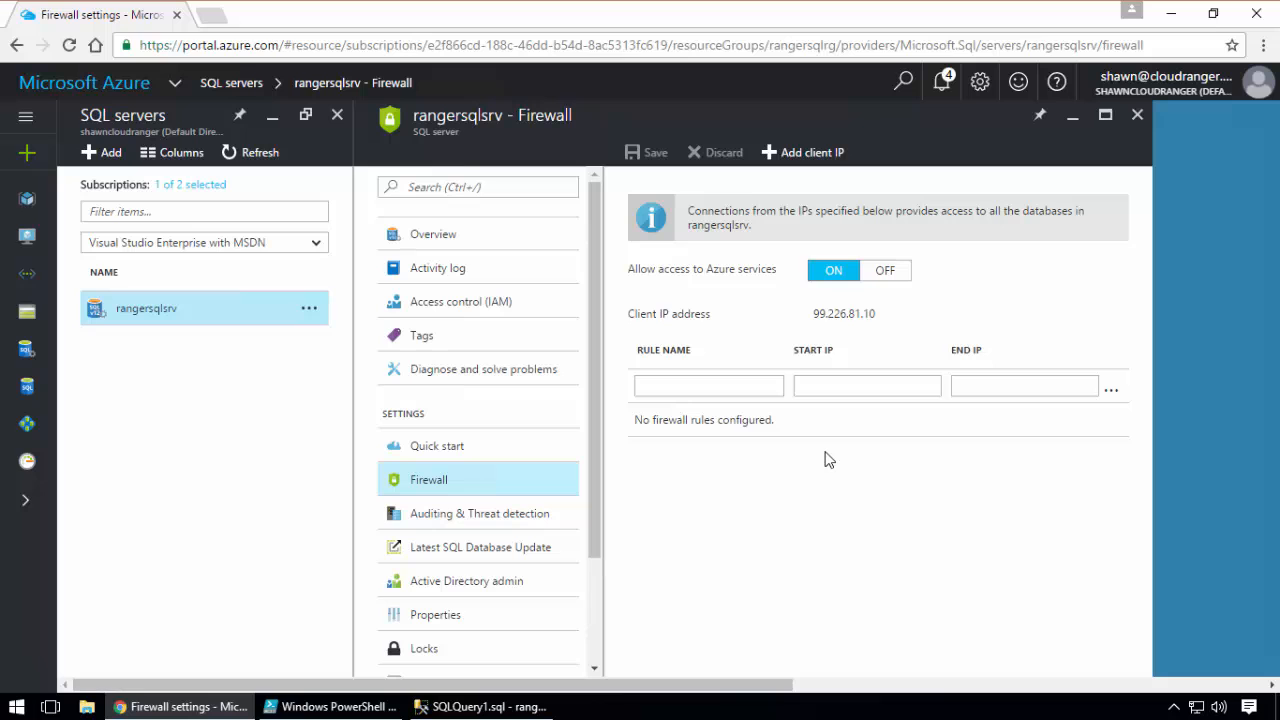
# Switch to SQL Server Management Studio, close it without saving the open queries, and launch it again
pyautogui.click(486, 706)
pyautogui.click(1263, 14)
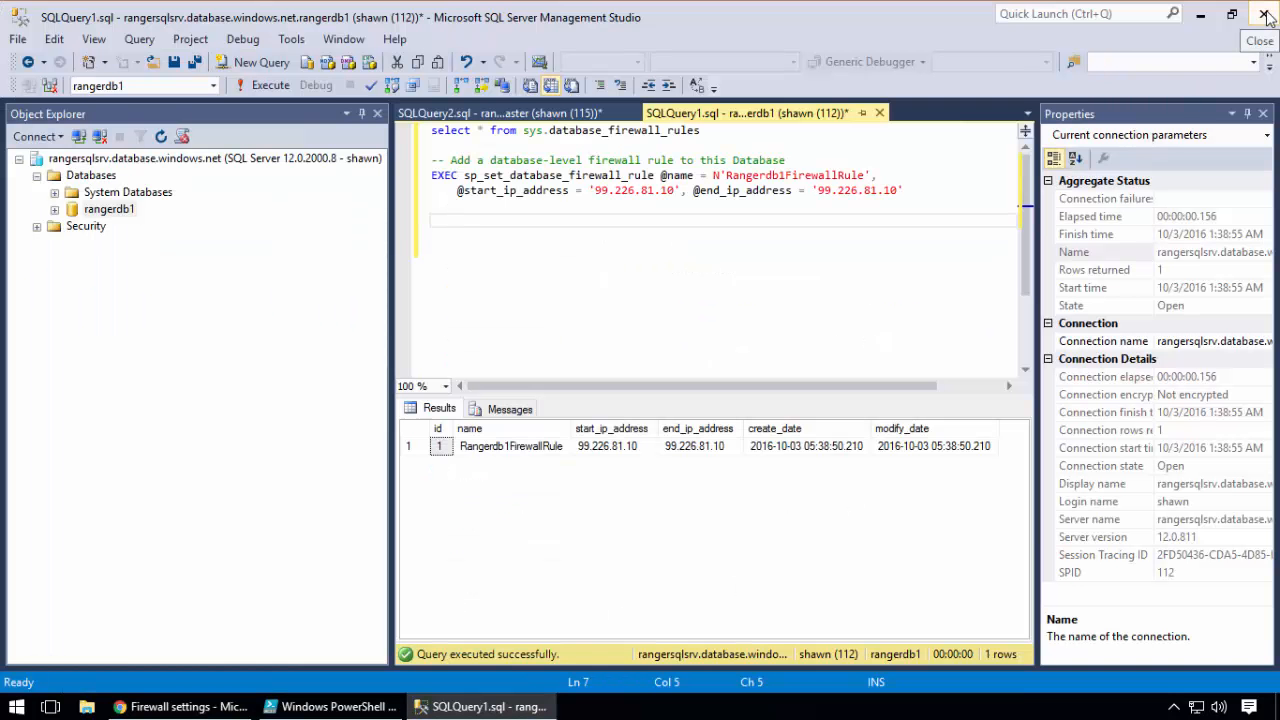
pyautogui.click(700, 465)
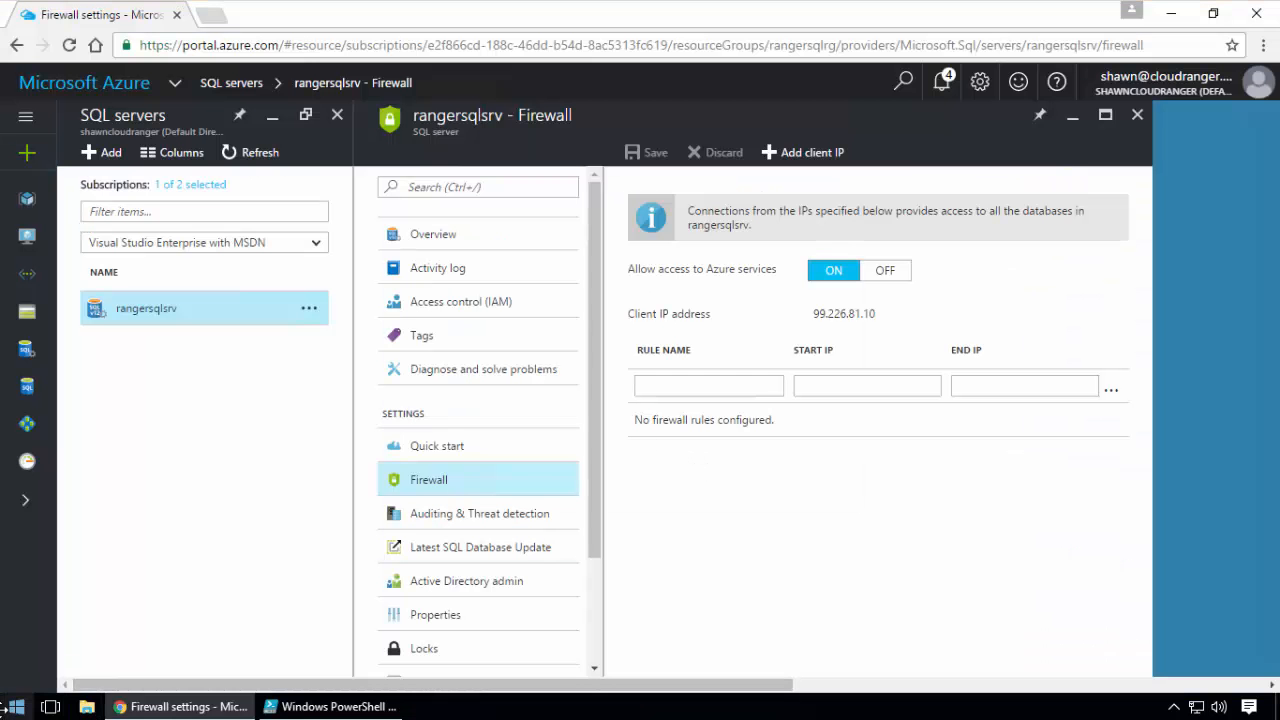
pyautogui.click(16, 706)
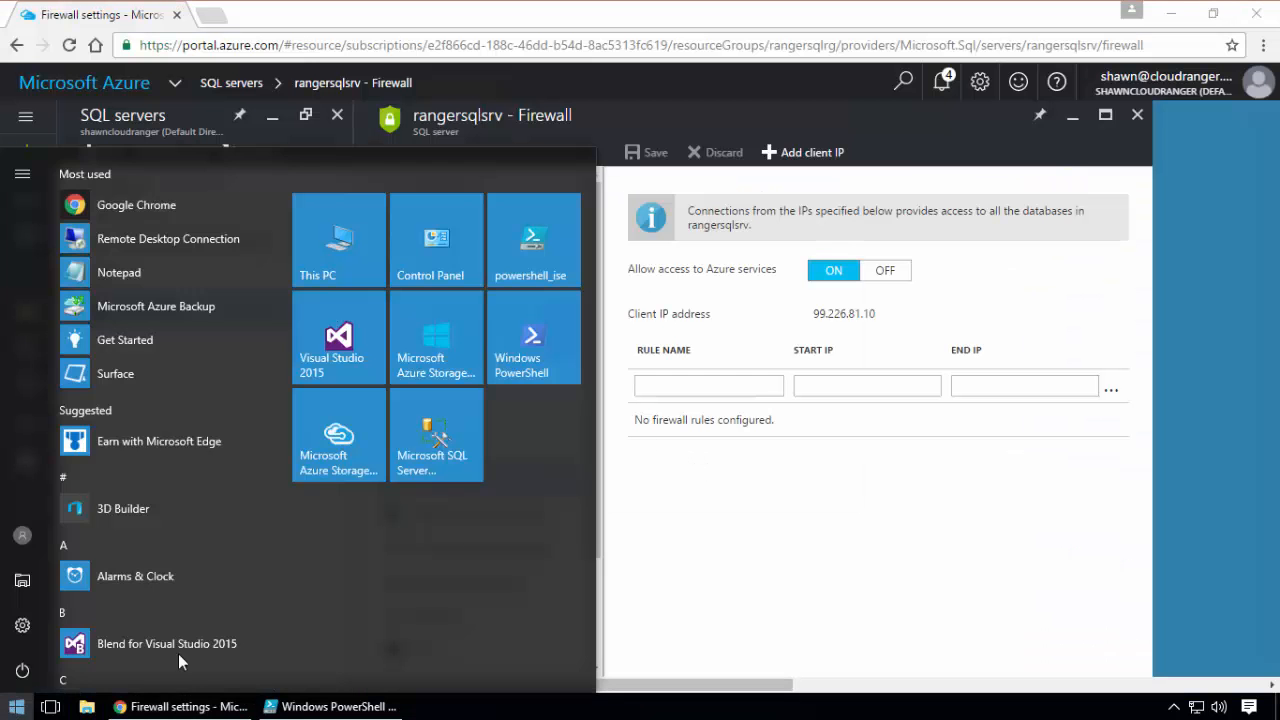
pyautogui.click(478, 420)
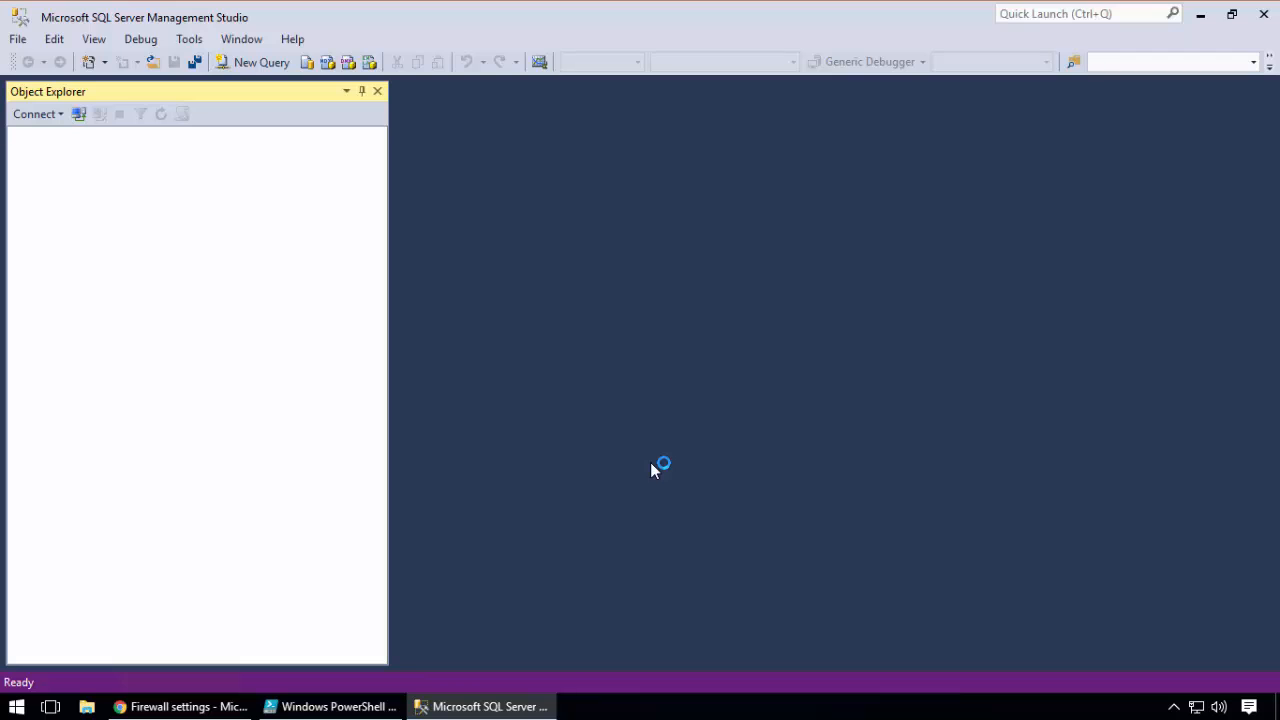
# Connect to rangersqlsrv.database.windows.net with rangerdb1 as the target database, entering the ranger1 login's password, and expand Databases and rangerdb1
pyautogui.click(820, 377)
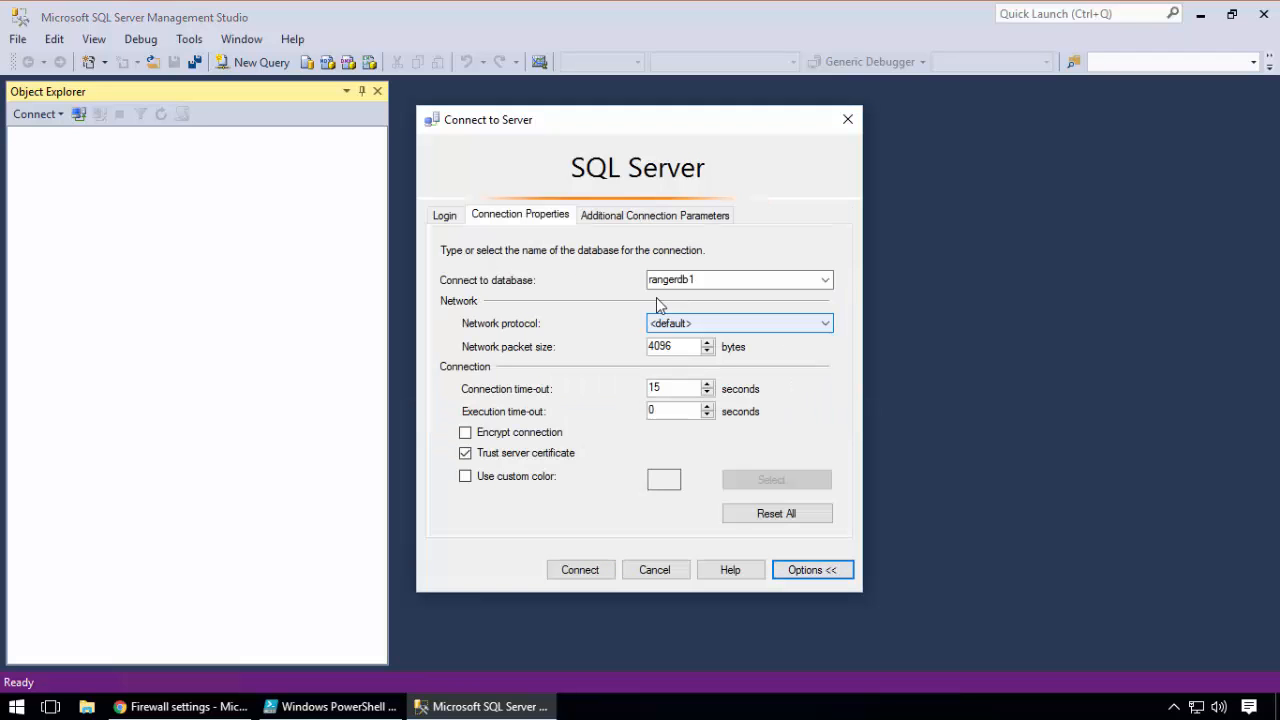
pyautogui.click(448, 218)
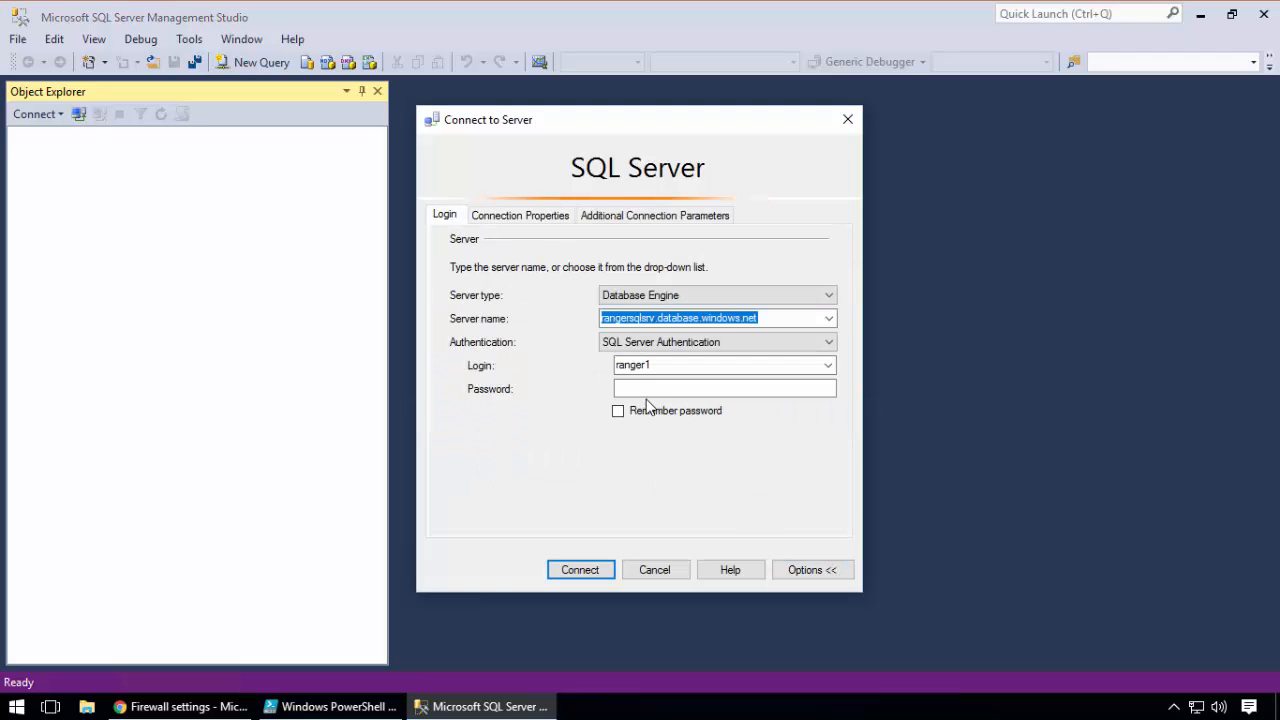
pyautogui.click(628, 388)
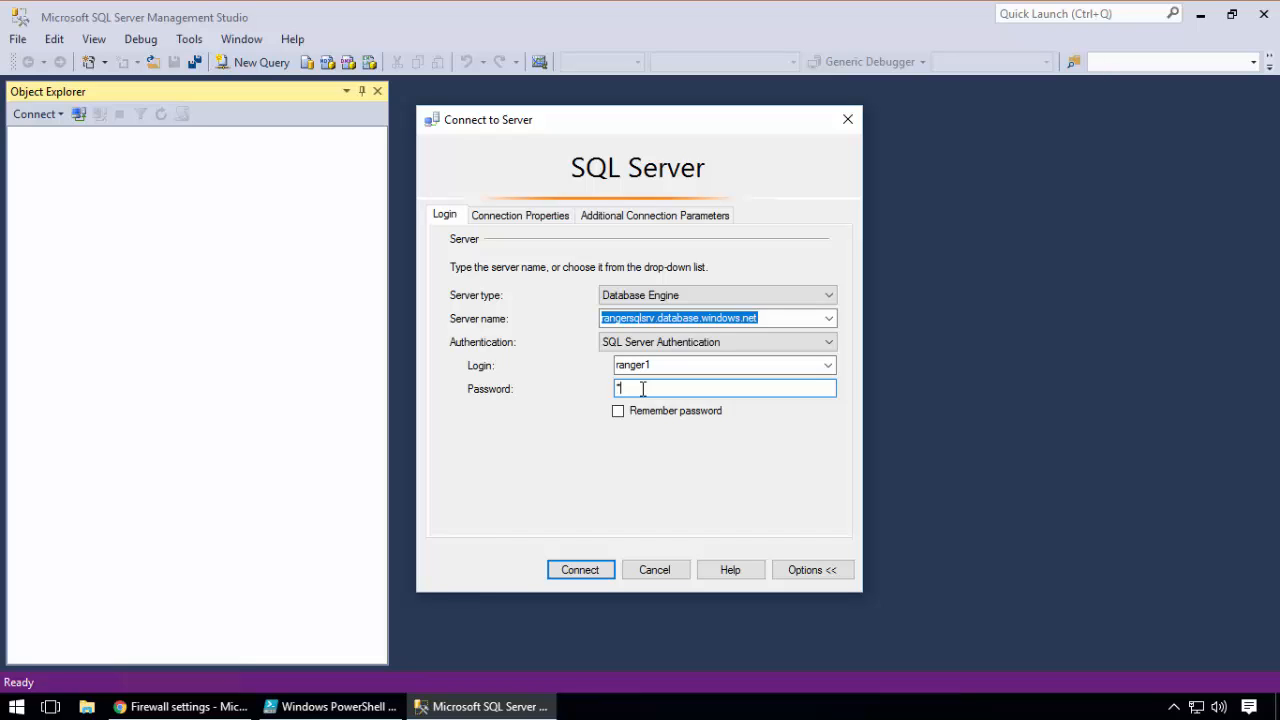
pyautogui.press('Return')
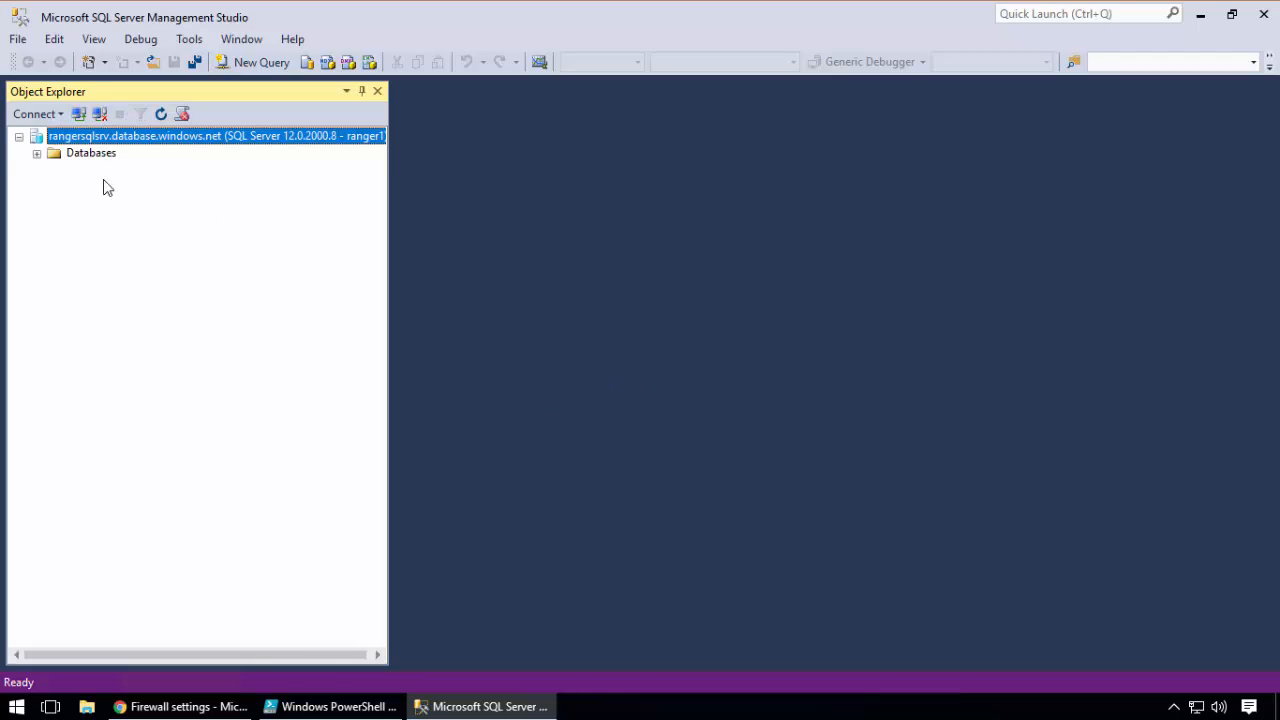
pyautogui.click(36, 155)
pyautogui.click(54, 189)
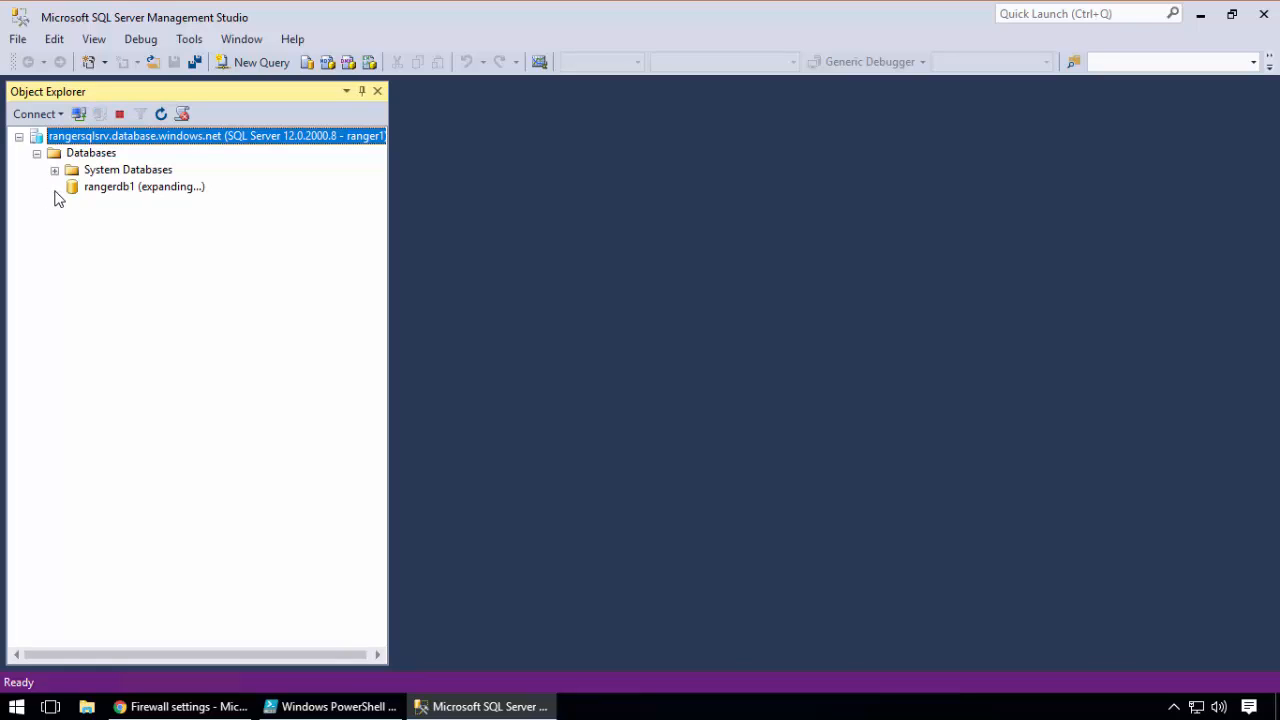